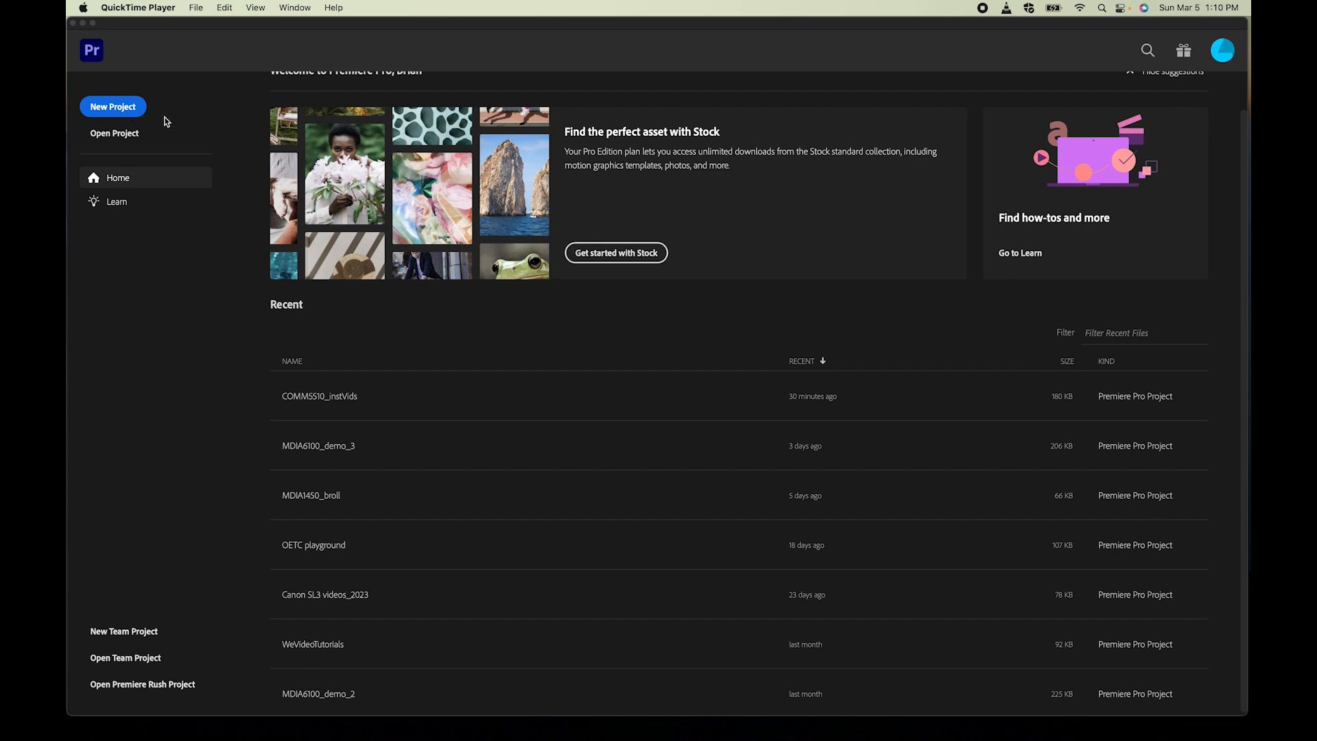
Step: Create a new project named PremiereProBasics, stored in the instructional videos folder
{"action": "left_click", "coordinate": [122, 108]}
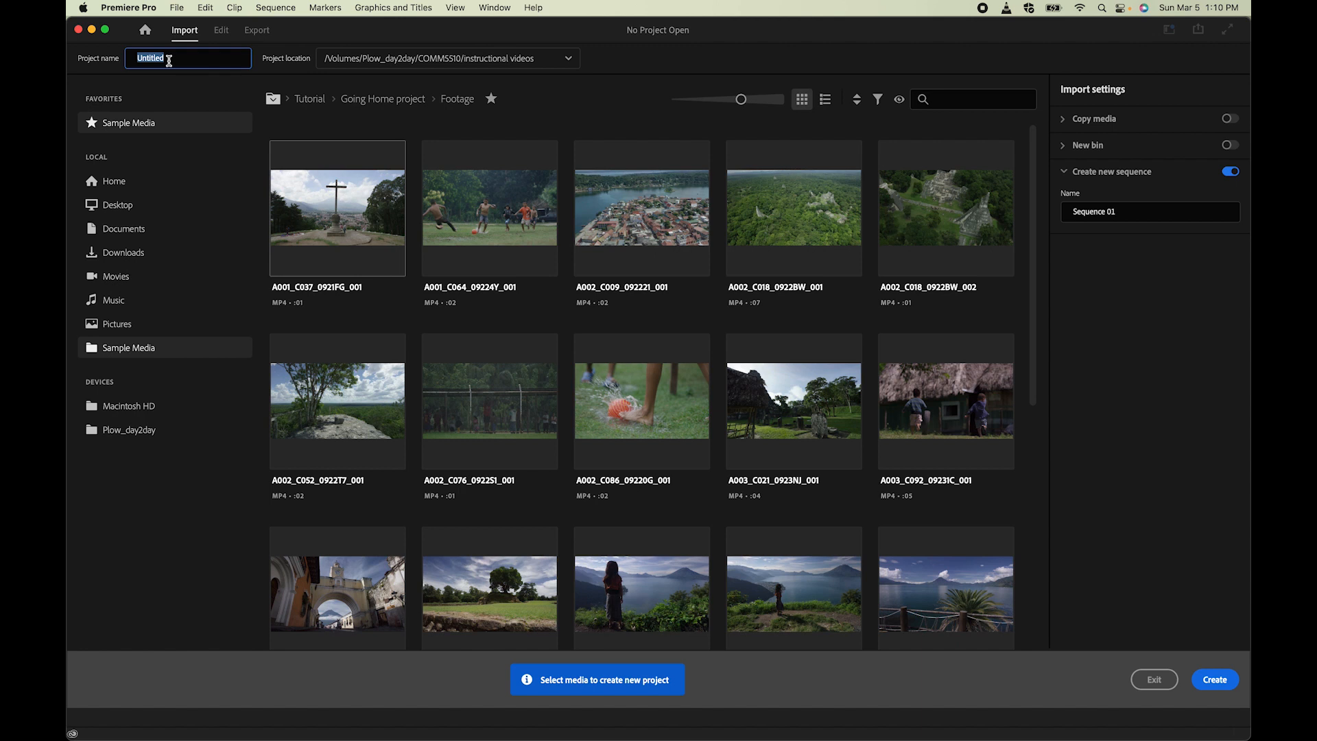
{"action": "type", "text": "PremiereeProBasics"}
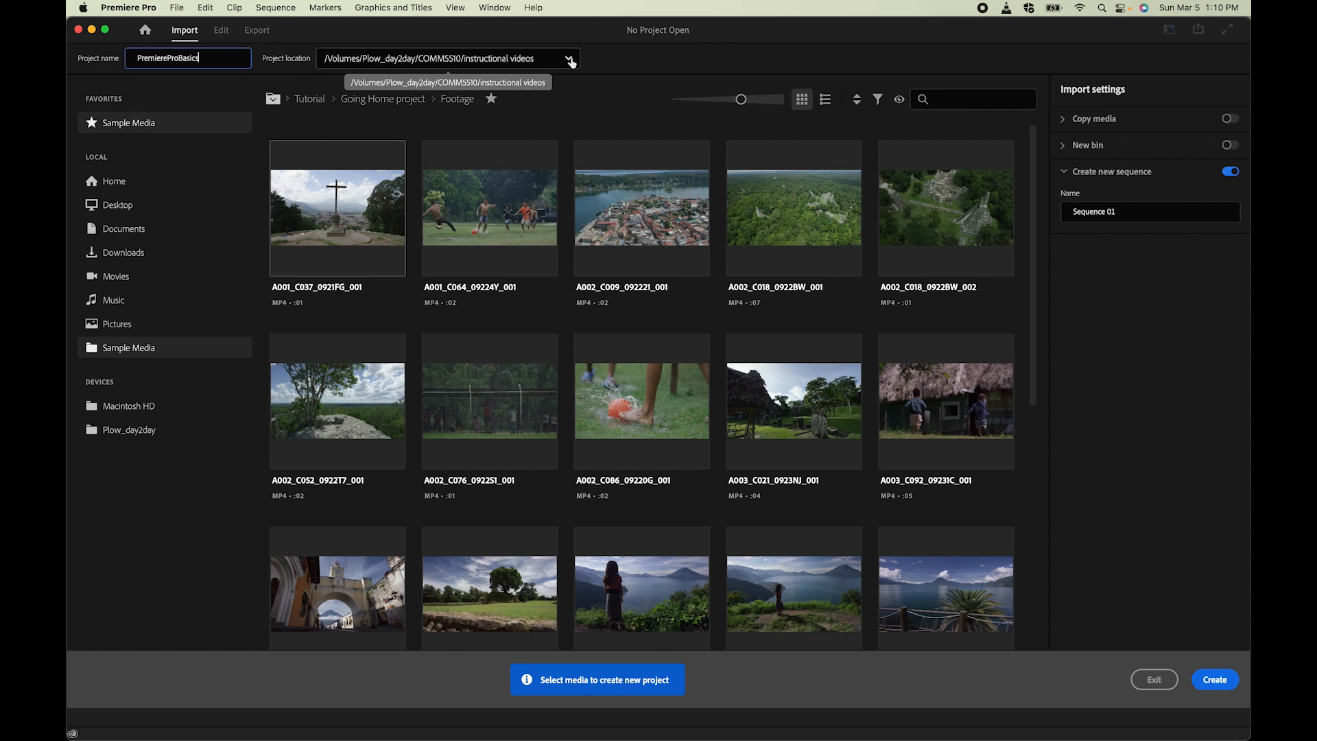
{"action": "left_click", "coordinate": [570, 62]}
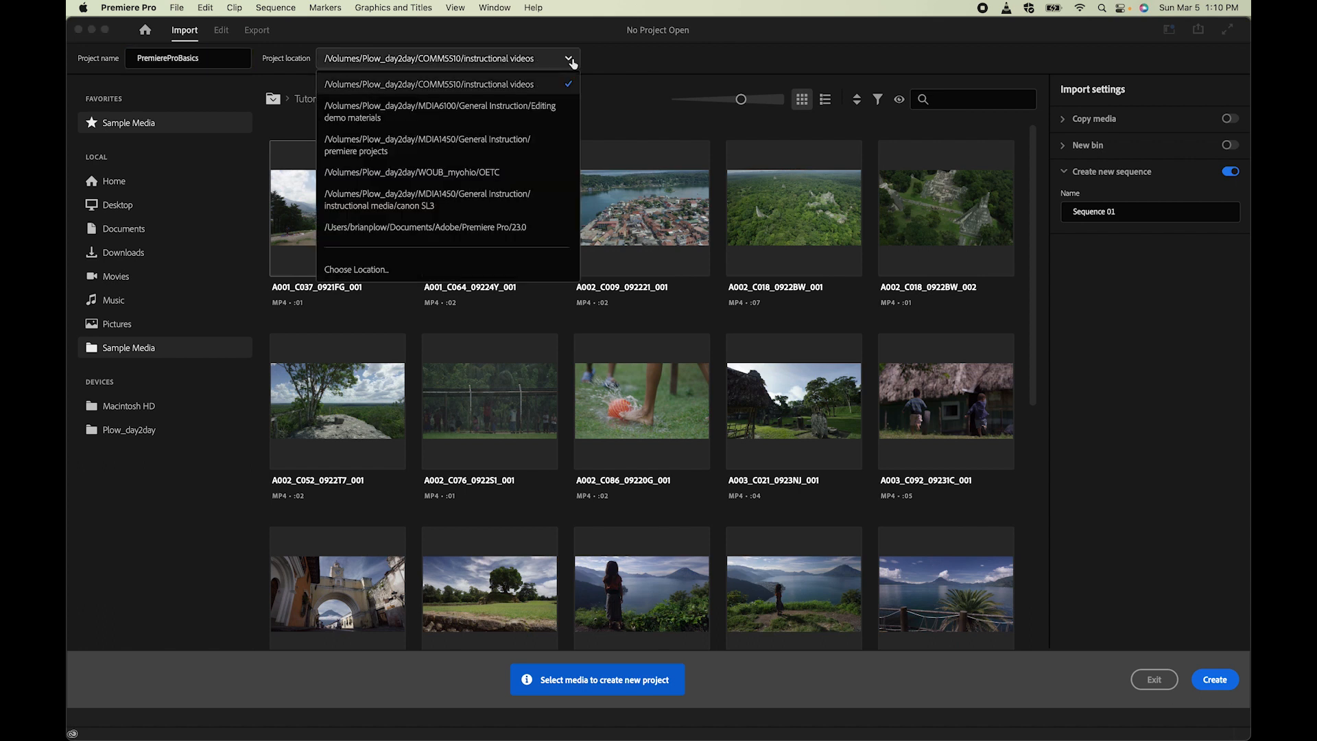
{"action": "left_click", "coordinate": [375, 270]}
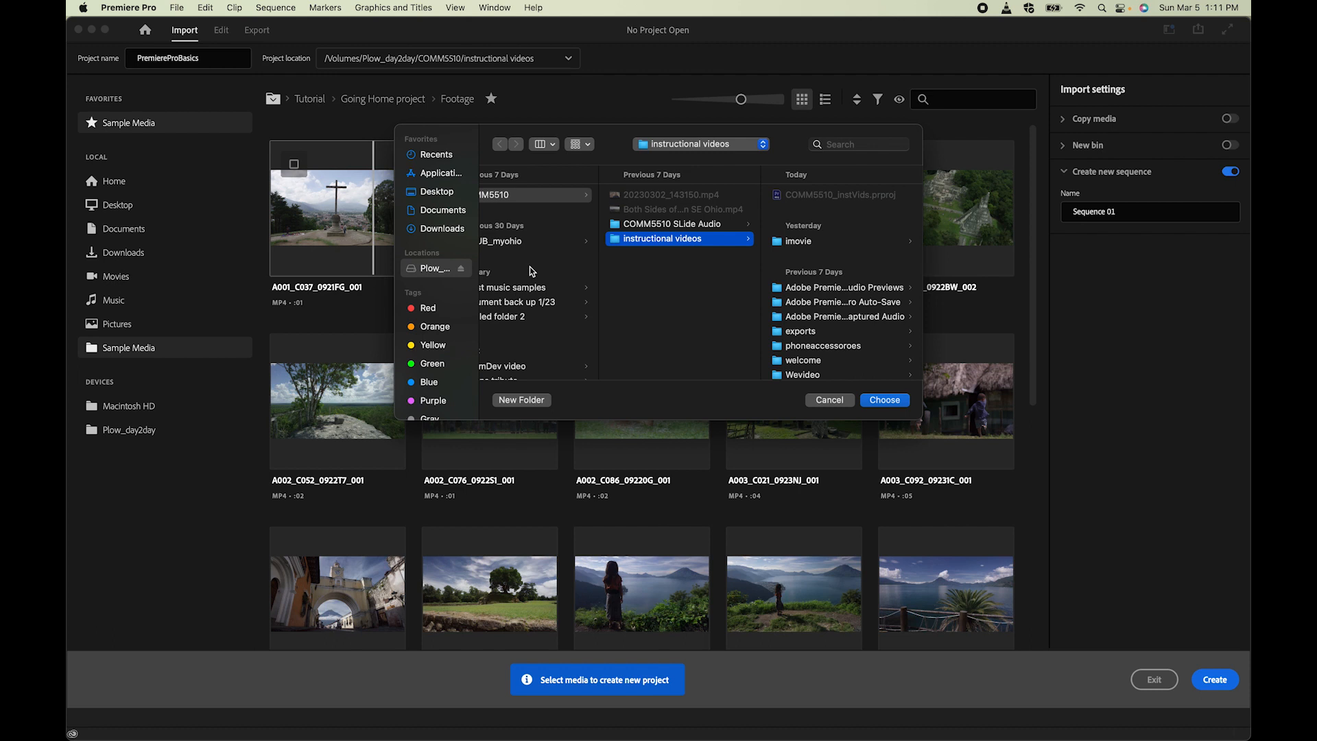
{"action": "left_click", "coordinate": [885, 400]}
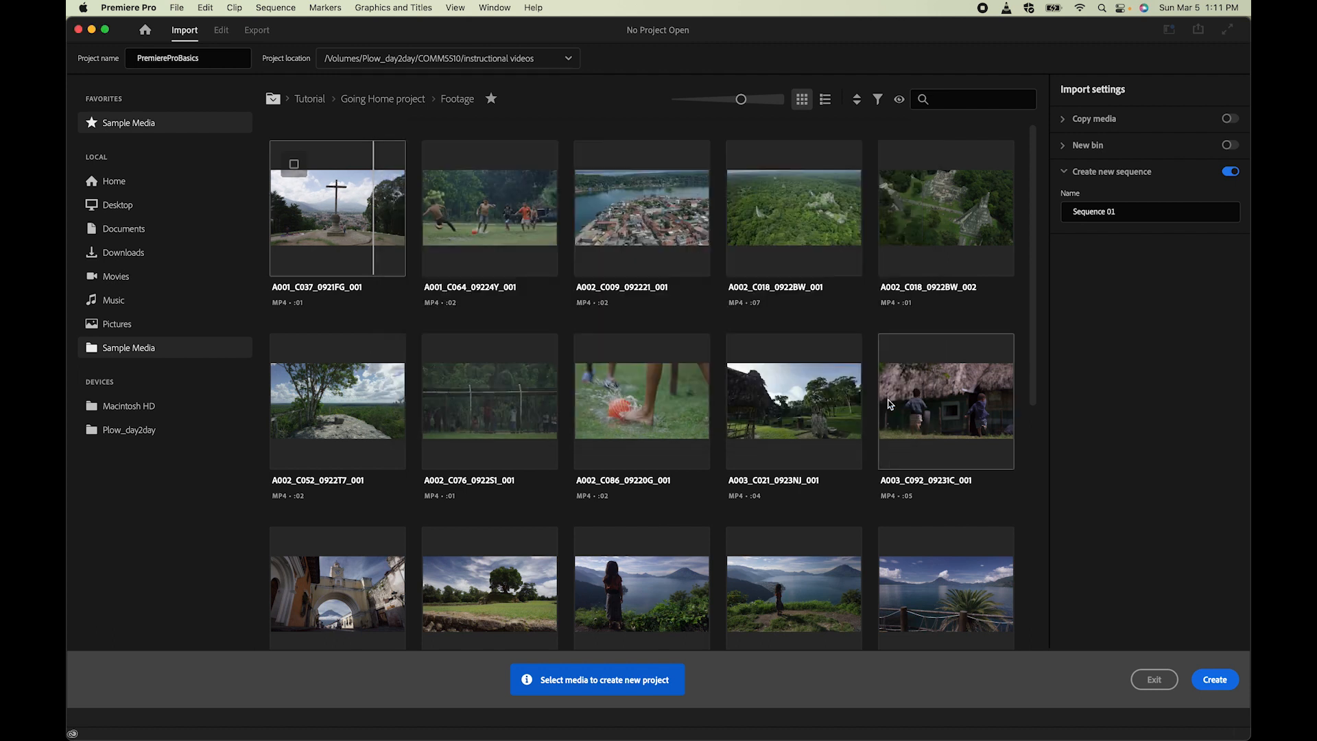
{"action": "left_click", "coordinate": [1211, 680]}
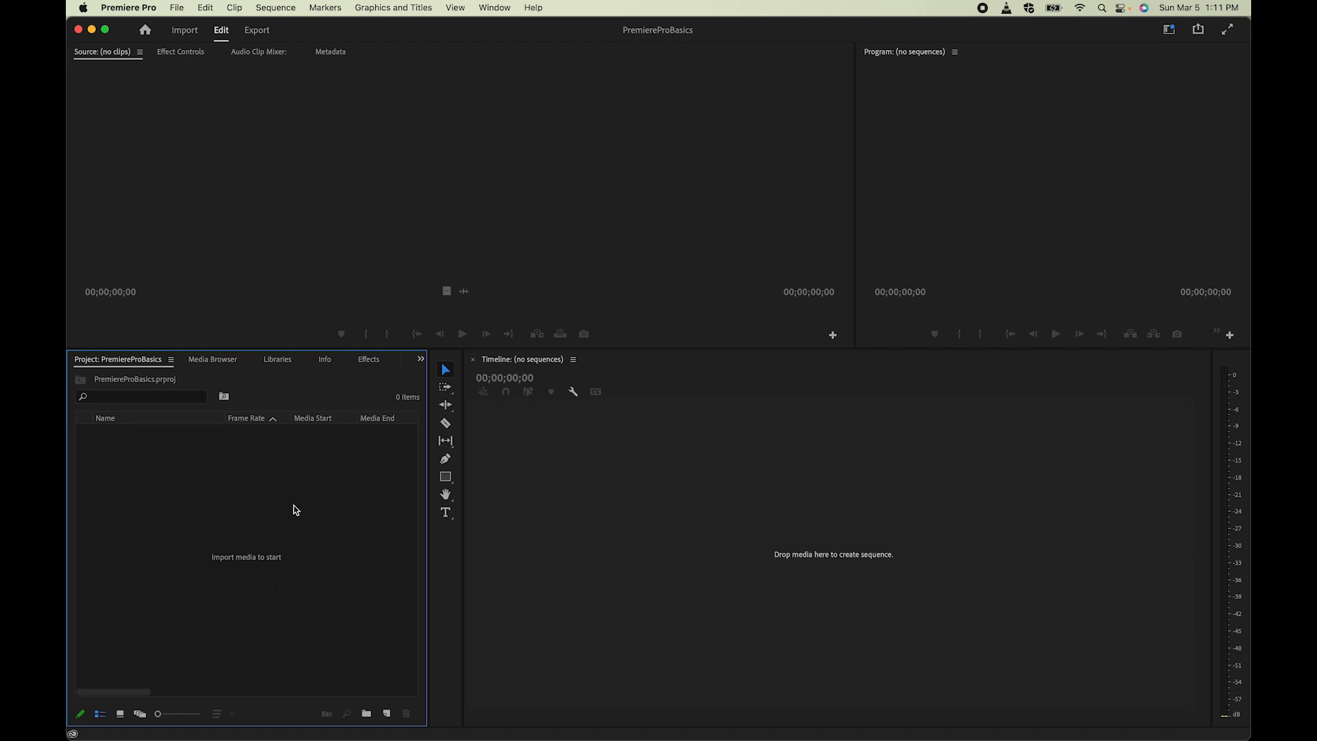
{"action": "left_click", "coordinate": [306, 172]}
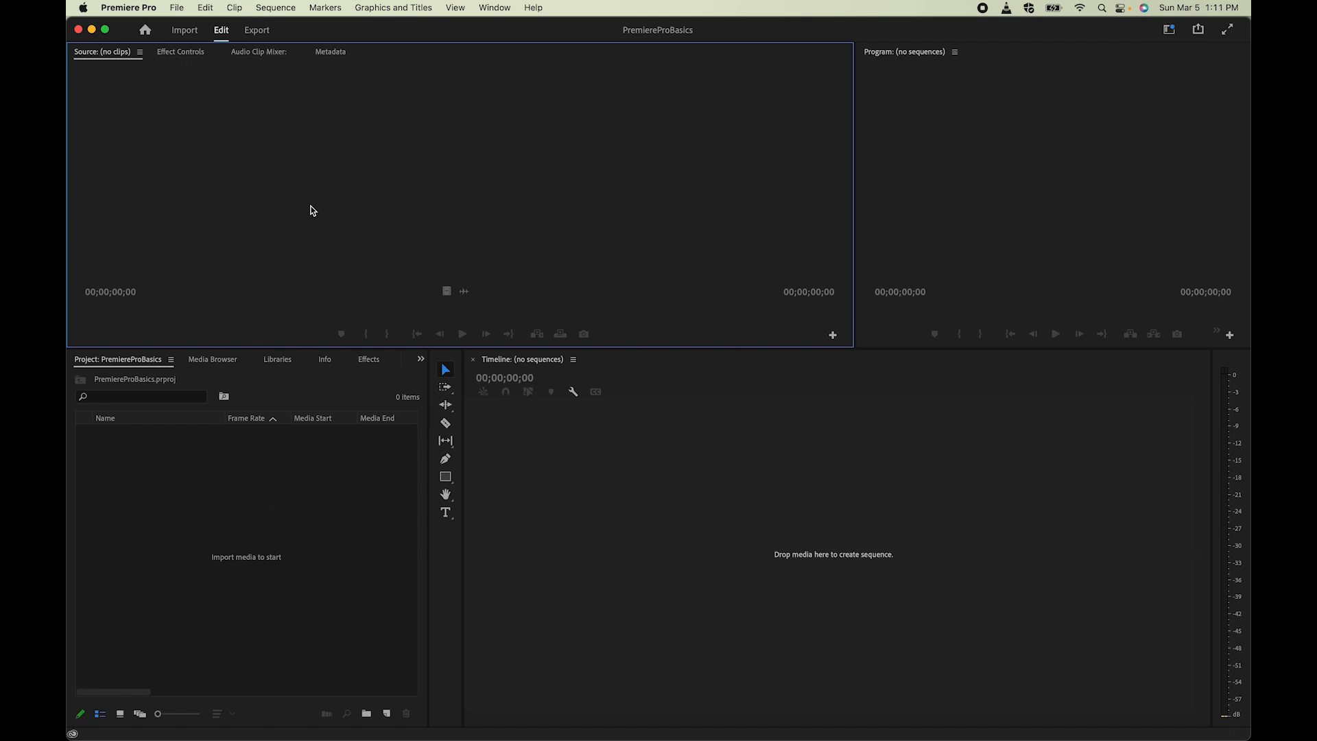
{"action": "left_click", "coordinate": [755, 555]}
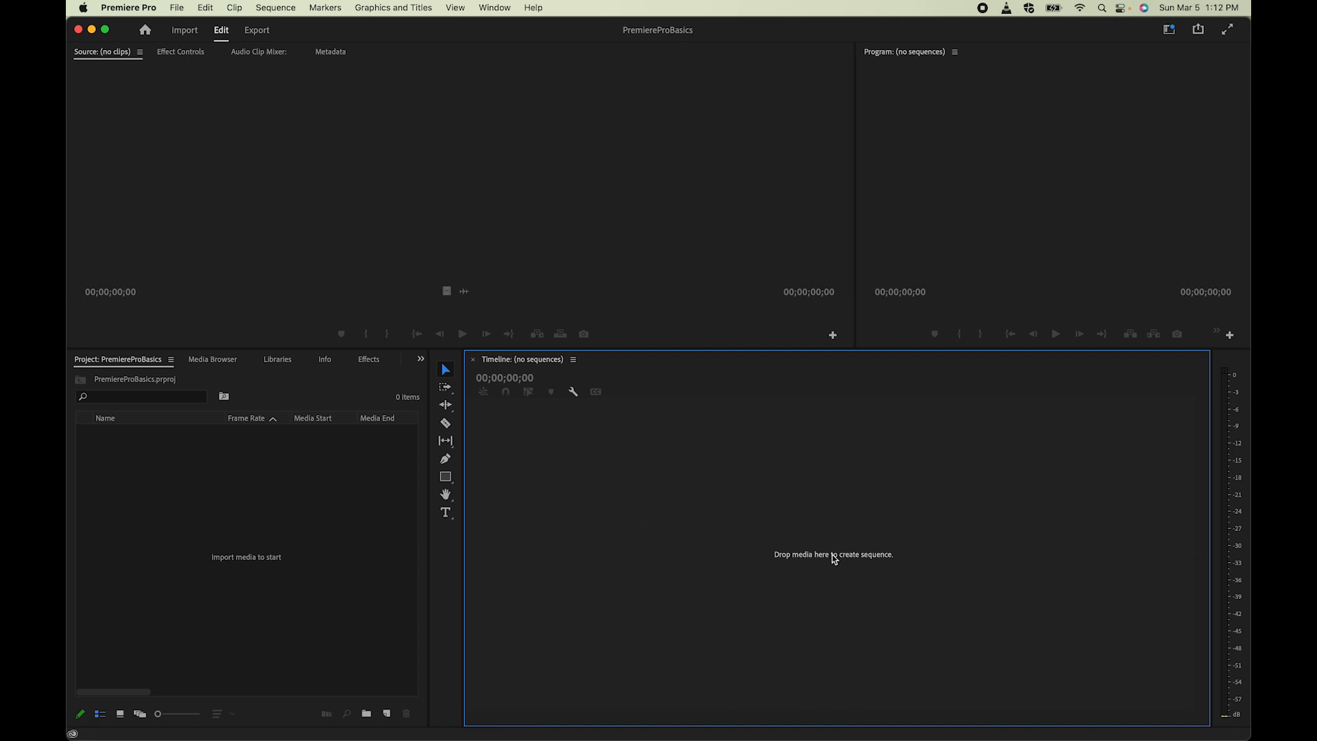
{"action": "left_click", "coordinate": [937, 150]}
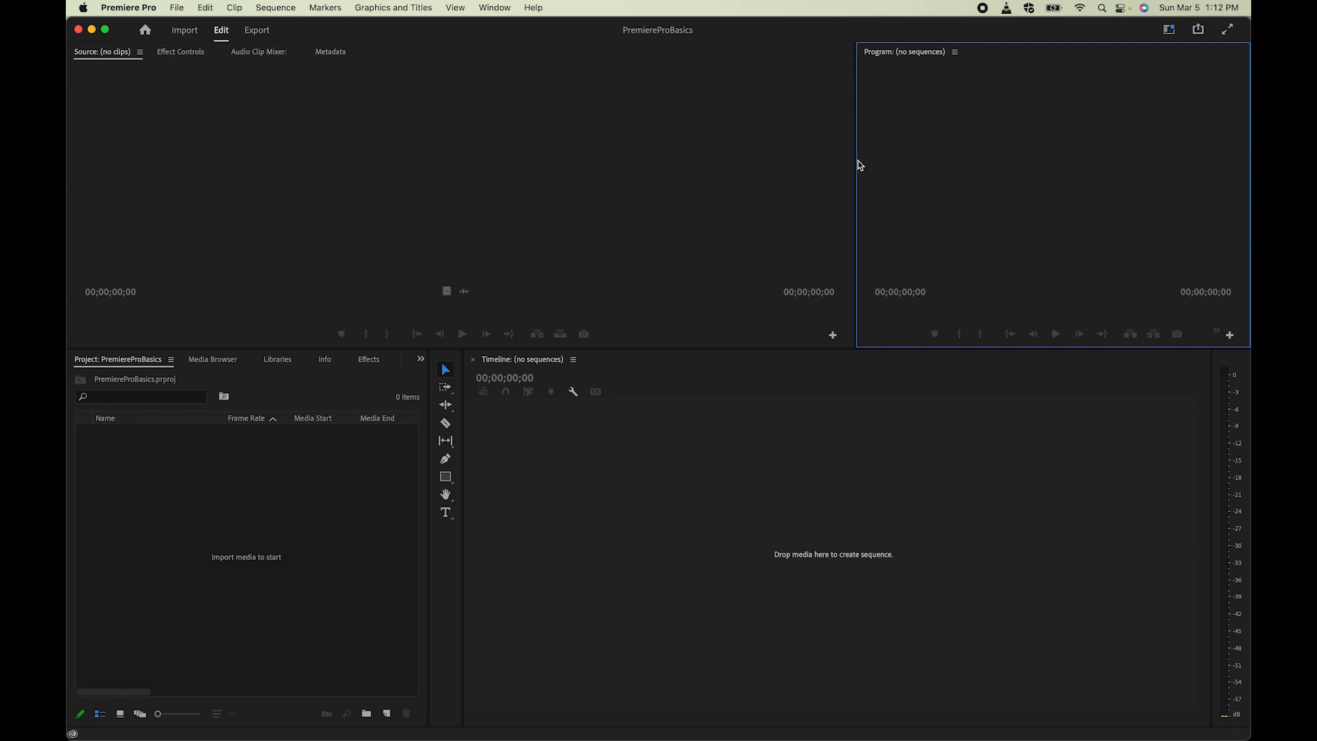
Step: Resize the workspace so the Source and Program monitors are about equally wide and slightly taller
{"action": "left_click_drag", "start_coordinate": [854, 164], "coordinate": [620, 165]}
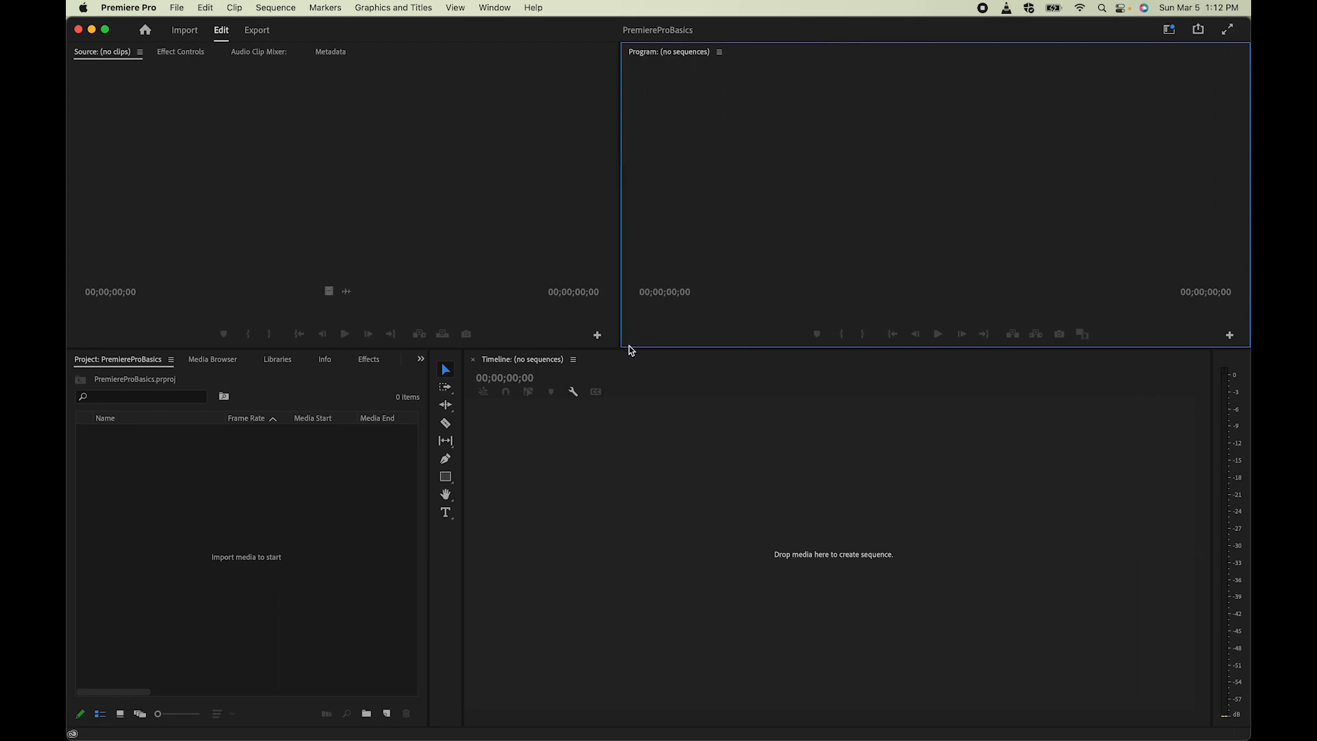
{"action": "mouse_move", "coordinate": [628, 348]}
{"action": "left_mouse_down"}
{"action": "mouse_move", "coordinate": [630, 406]}
{"action": "mouse_move", "coordinate": [633, 365]}
{"action": "left_mouse_up"}
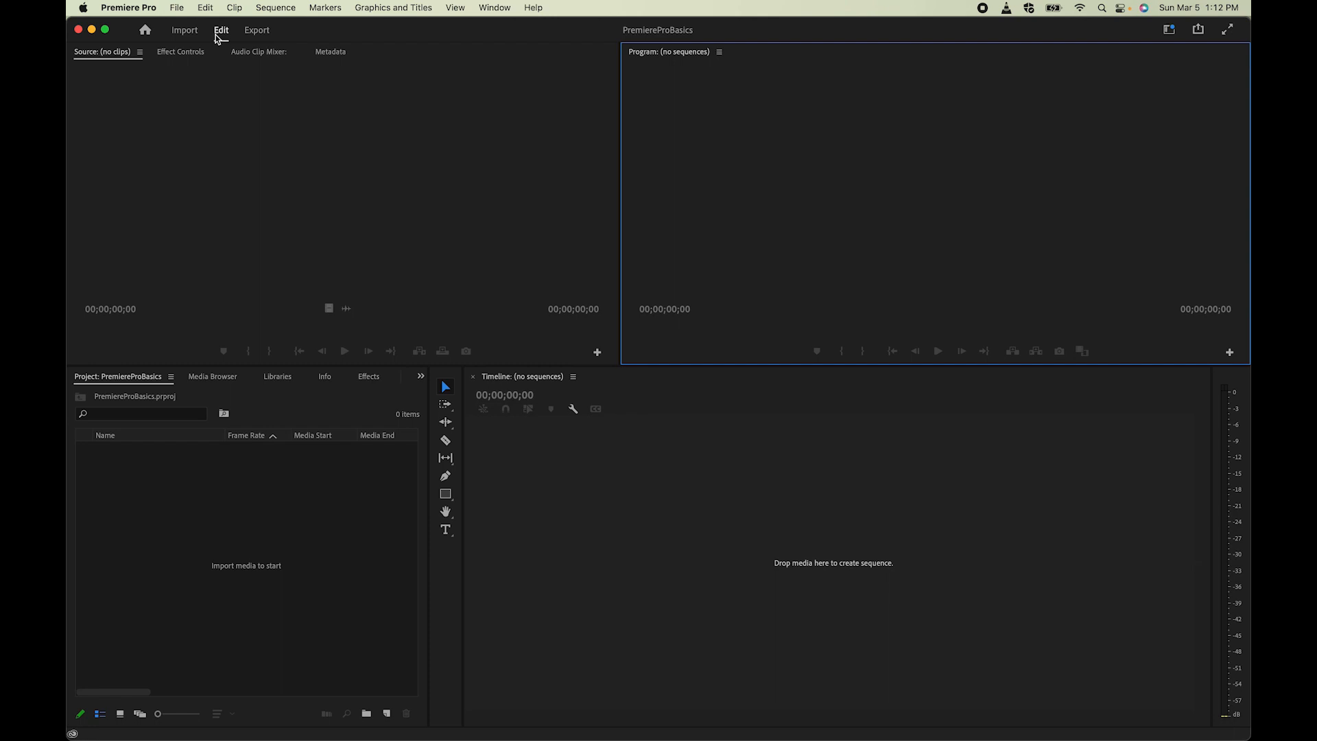
Step: Look through the Media Browser, Libraries, Info and Effects panels, and return to the project's media list
{"action": "left_click", "coordinate": [446, 580]}
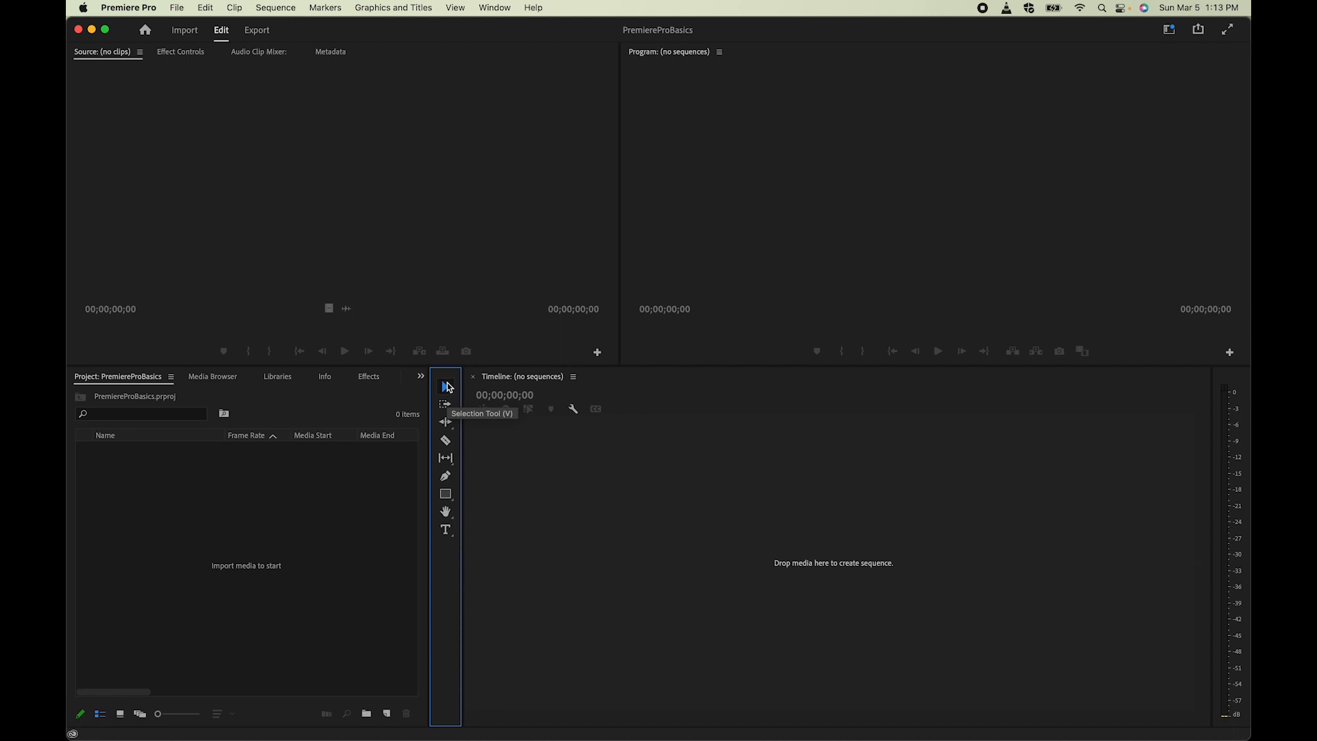
{"action": "left_click", "coordinate": [332, 465]}
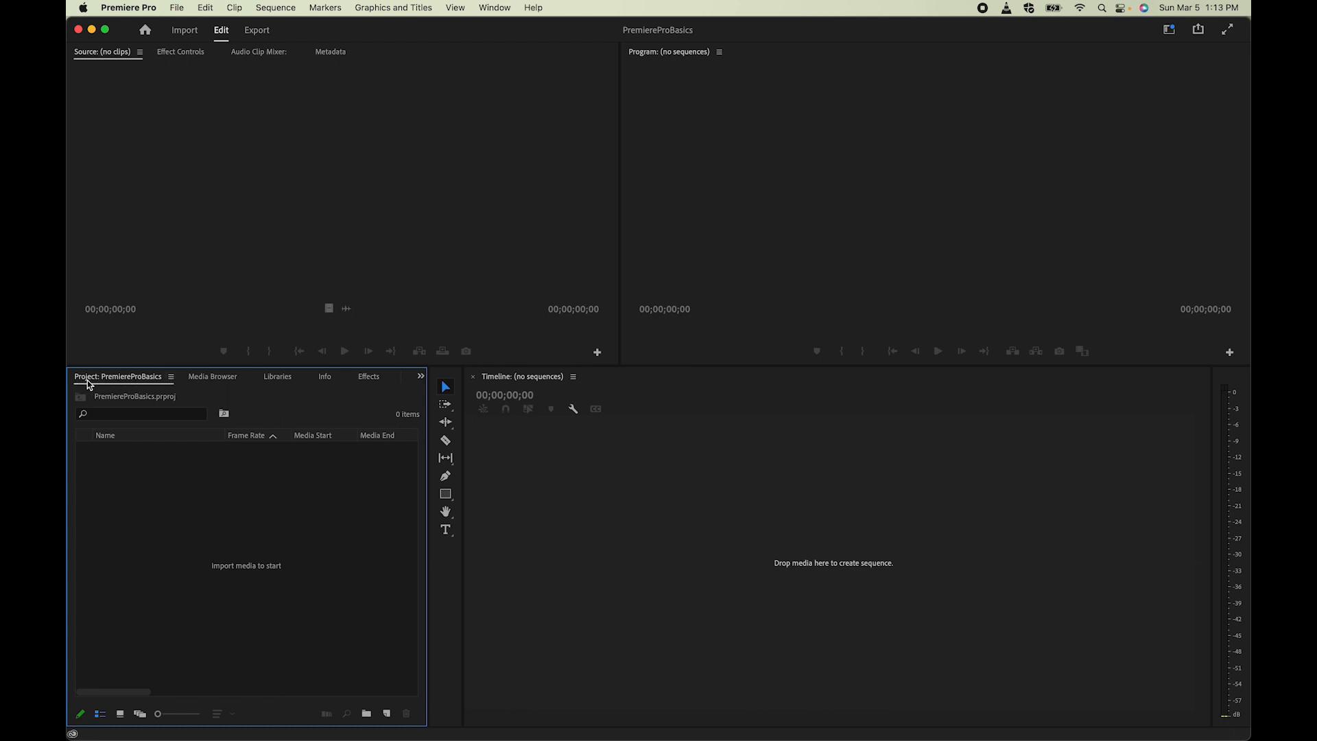
{"action": "left_click", "coordinate": [214, 378]}
{"action": "left_click", "coordinate": [275, 377]}
{"action": "left_click", "coordinate": [326, 377]}
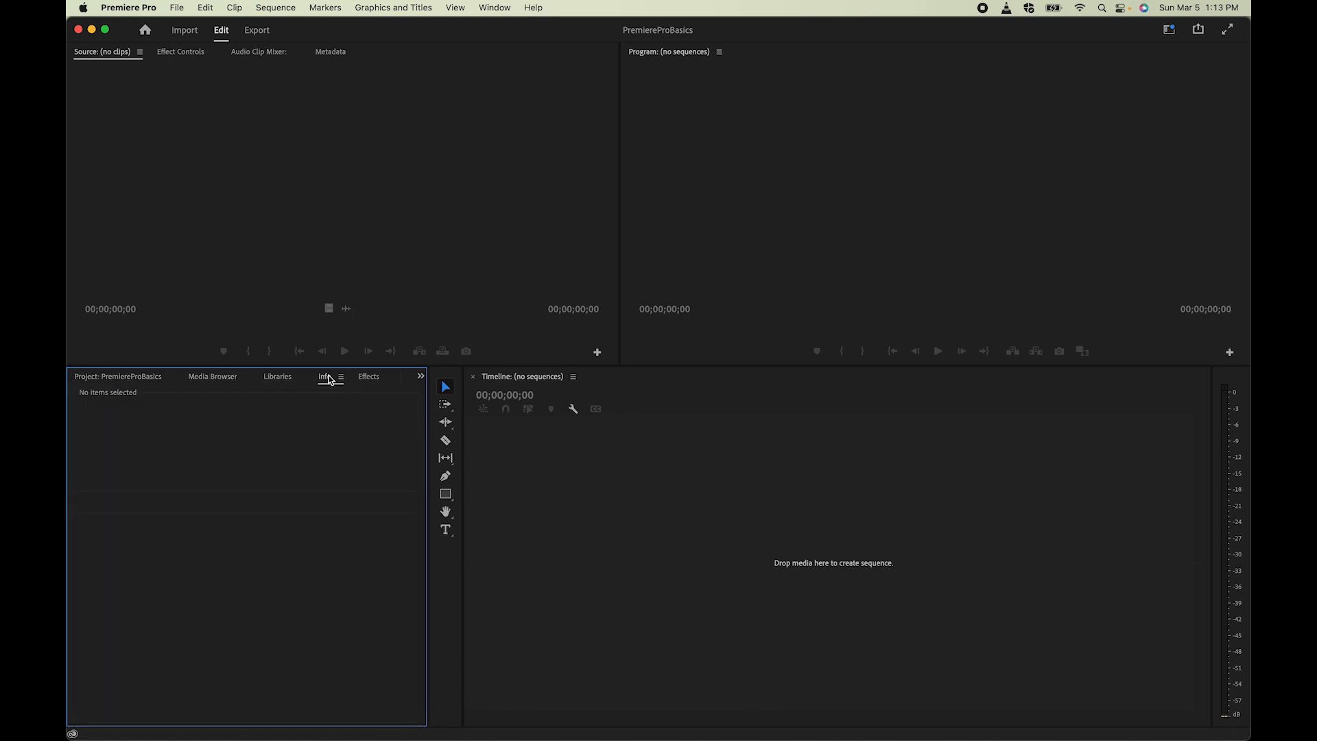
{"action": "left_click", "coordinate": [368, 377]}
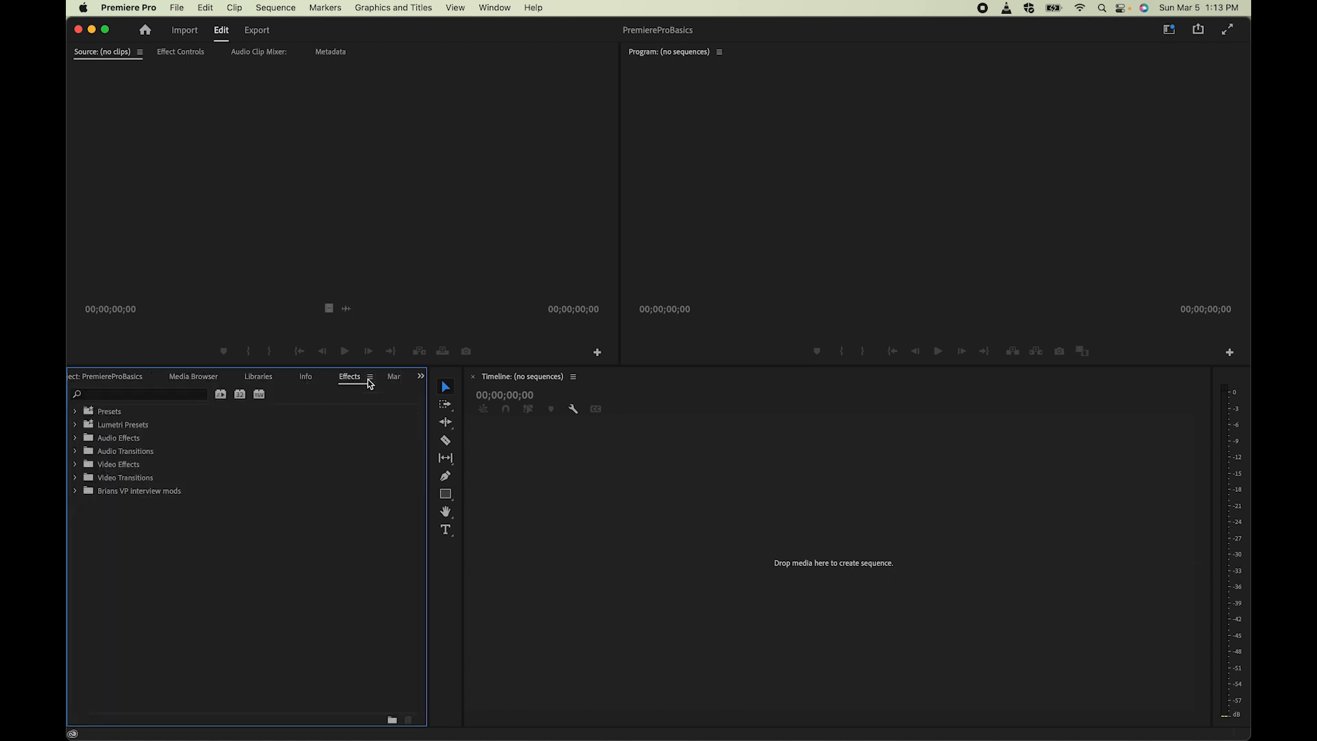
{"action": "left_click", "coordinate": [124, 379]}
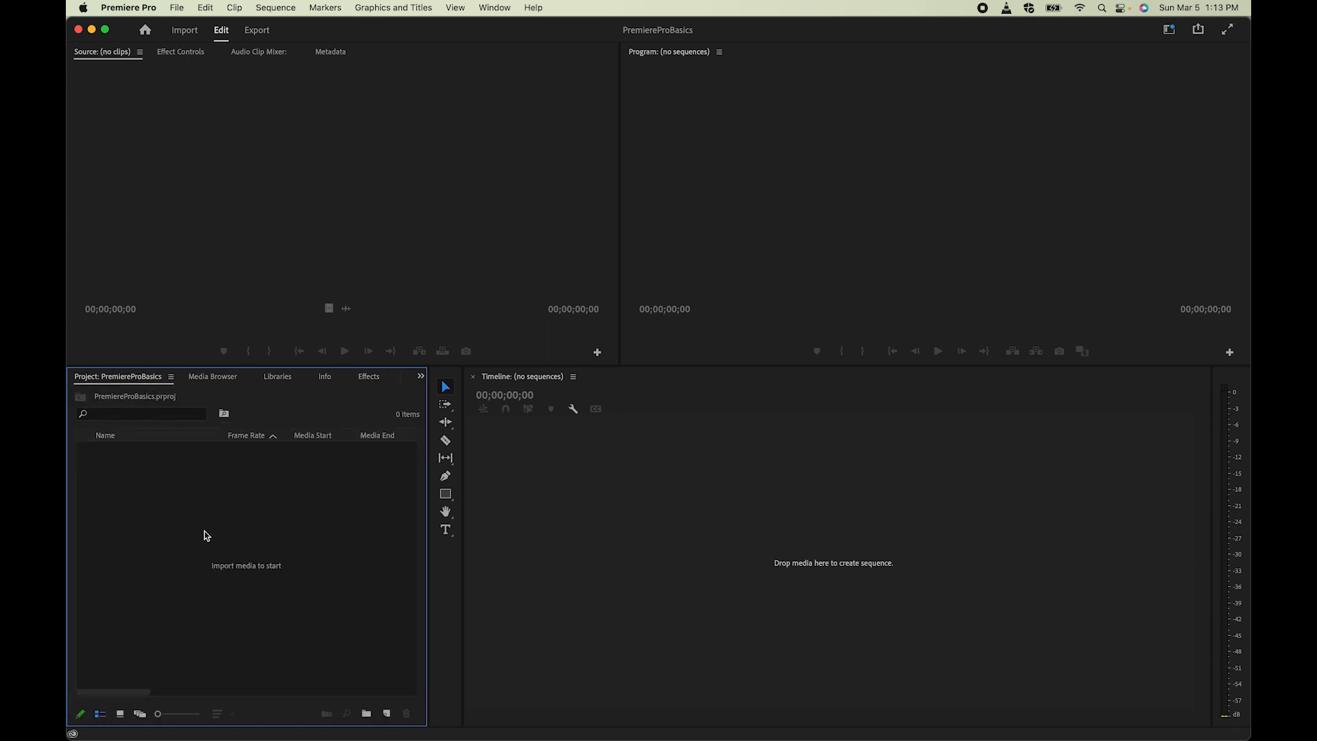
Step: Start a media import and browse to the 6_27 footage folder
{"action": "left_click", "coordinate": [178, 8]}
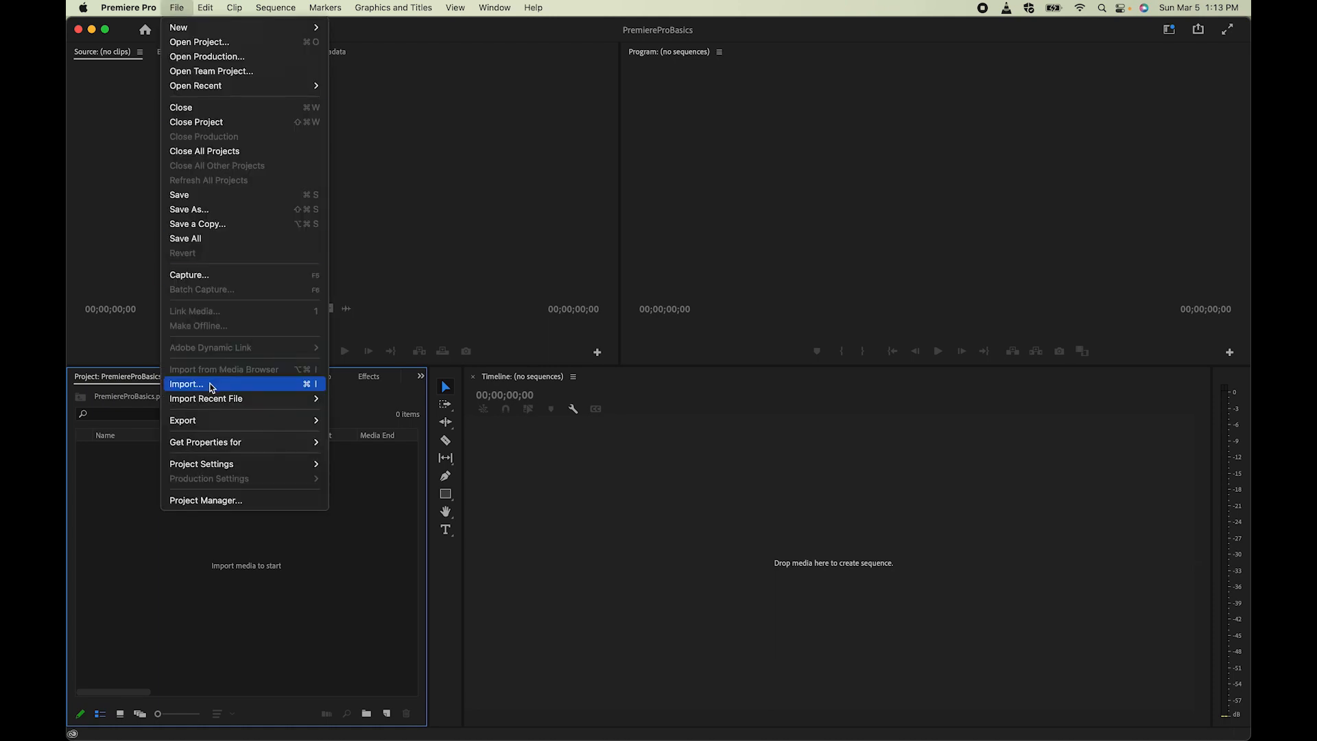
{"action": "left_click", "coordinate": [161, 572]}
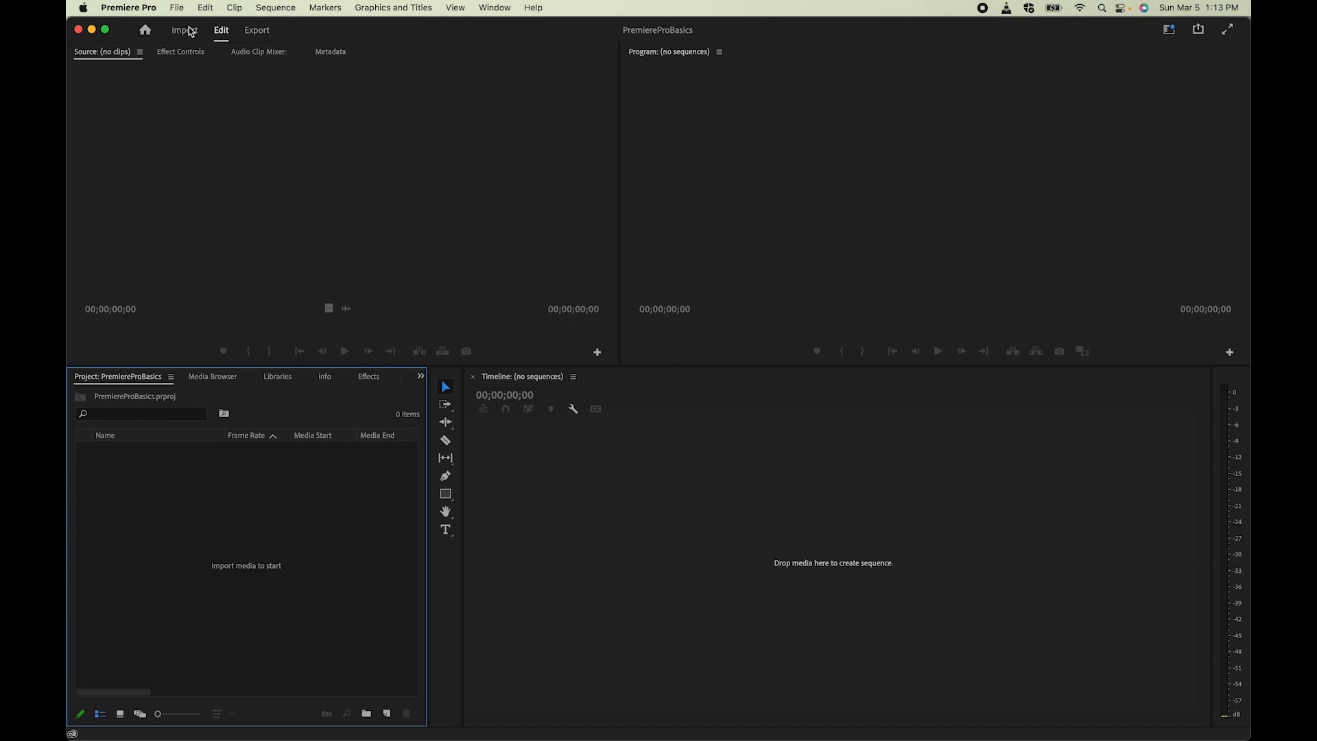
{"action": "double_click", "coordinate": [219, 565]}
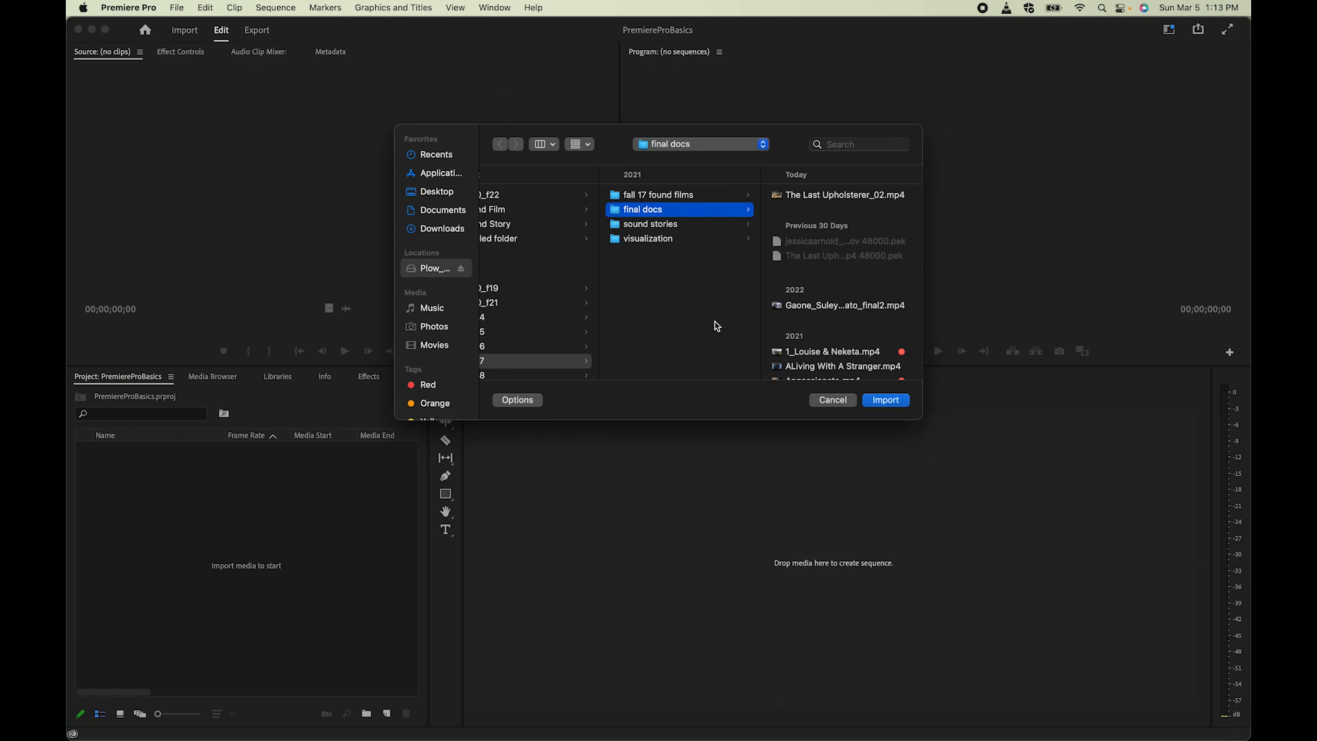
{"action": "scroll", "coordinate": [597, 308], "scroll_direction": "left", "scroll_amount": 5}
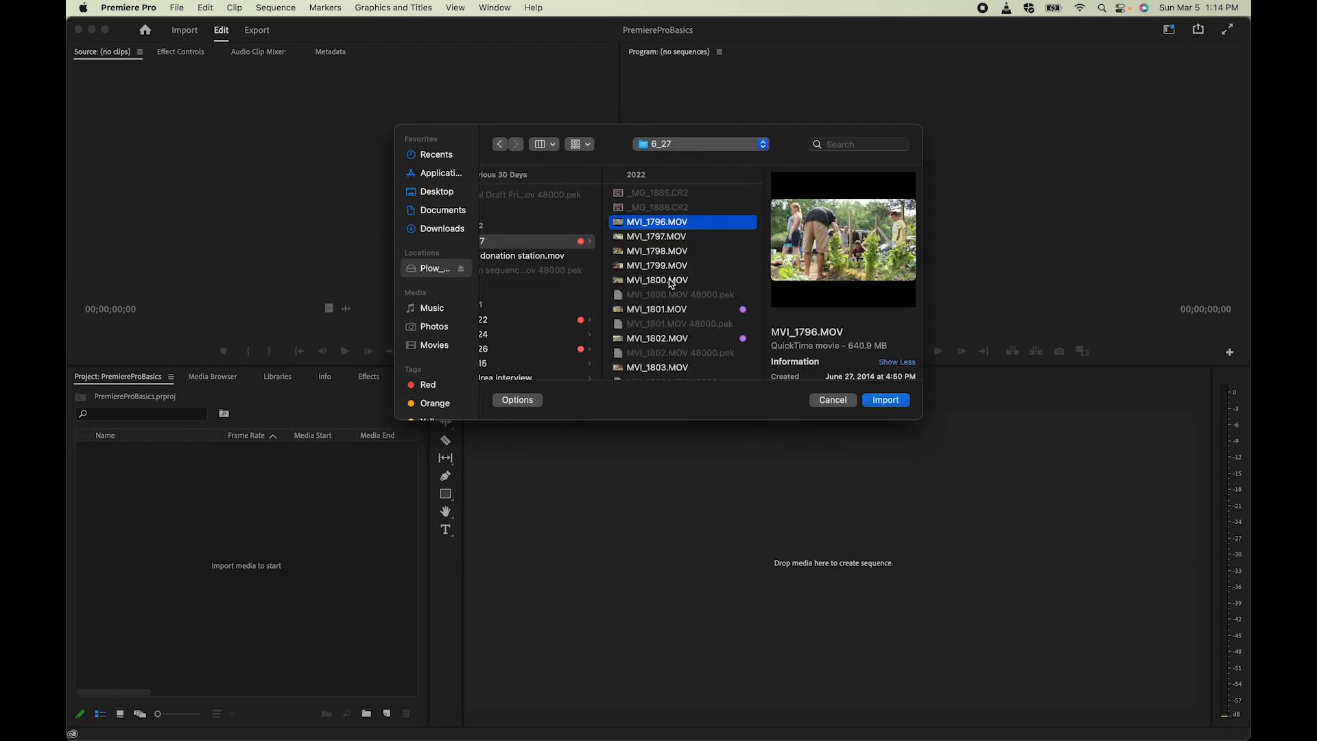
Step: Import the 25 MOV clips from MVI_1796.MOV through MVI_1822.MOV in the 6_27 folder
{"action": "left_click", "coordinate": [671, 280], "text": "shift"}
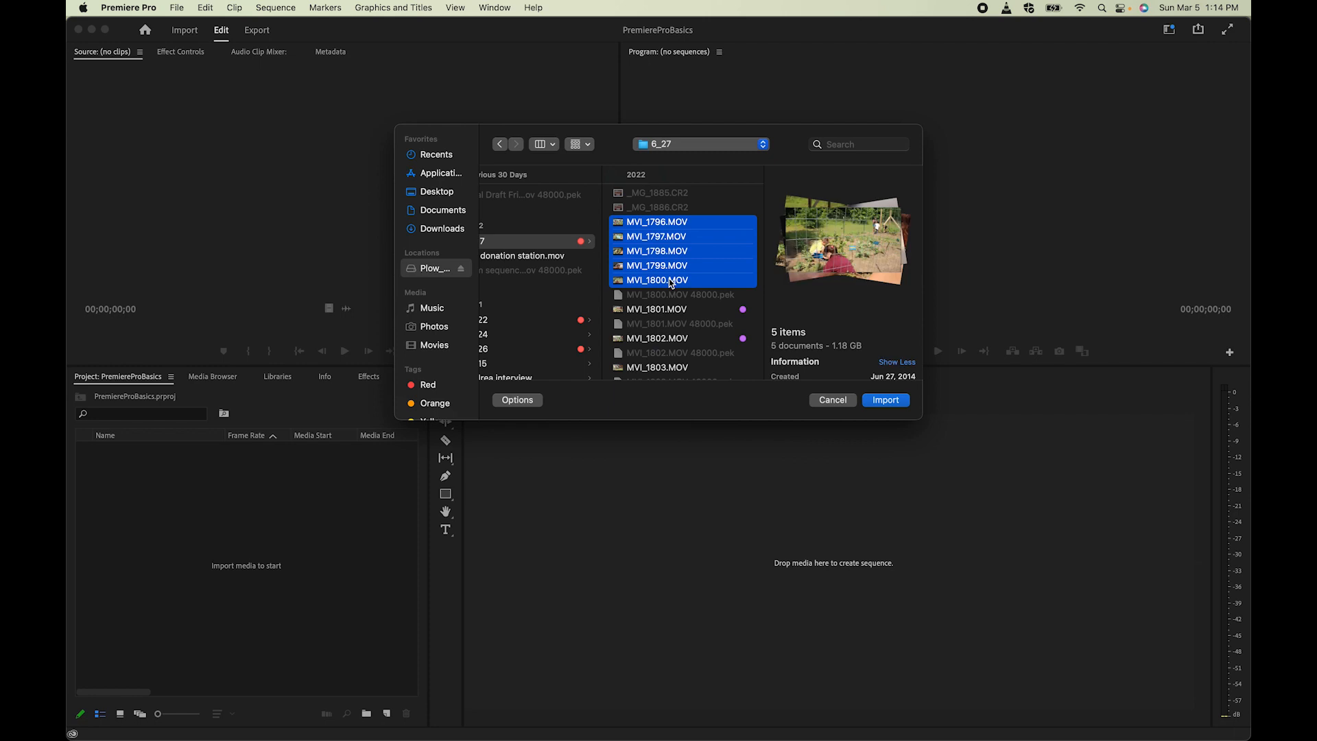
{"action": "left_click", "coordinate": [620, 310], "text": "shift"}
{"action": "left_click", "coordinate": [620, 338], "text": "shift"}
{"action": "left_click", "coordinate": [617, 368], "text": "shift"}
{"action": "scroll", "coordinate": [618, 373], "scroll_direction": "down", "scroll_amount": 4}
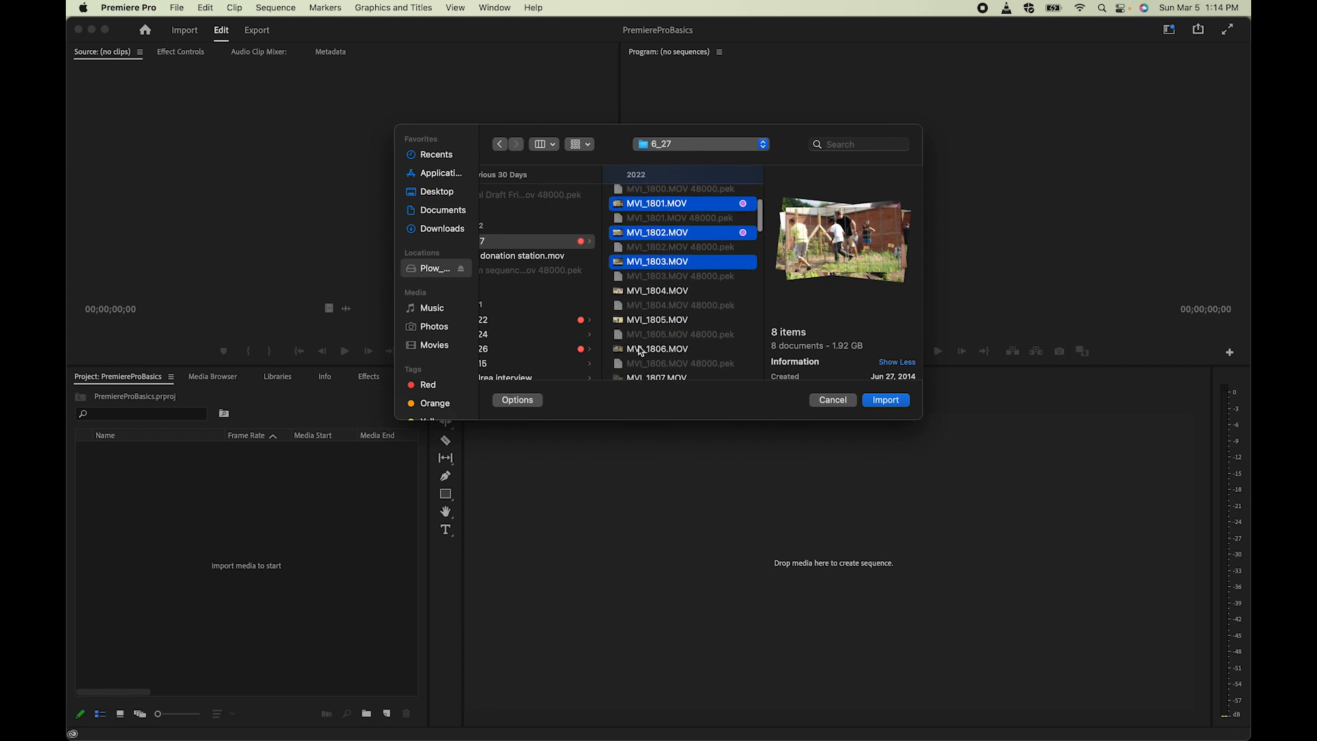
{"action": "left_click", "coordinate": [621, 291], "text": "shift"}
{"action": "left_click", "coordinate": [620, 320], "text": "shift"}
{"action": "left_click", "coordinate": [618, 353], "text": "shift"}
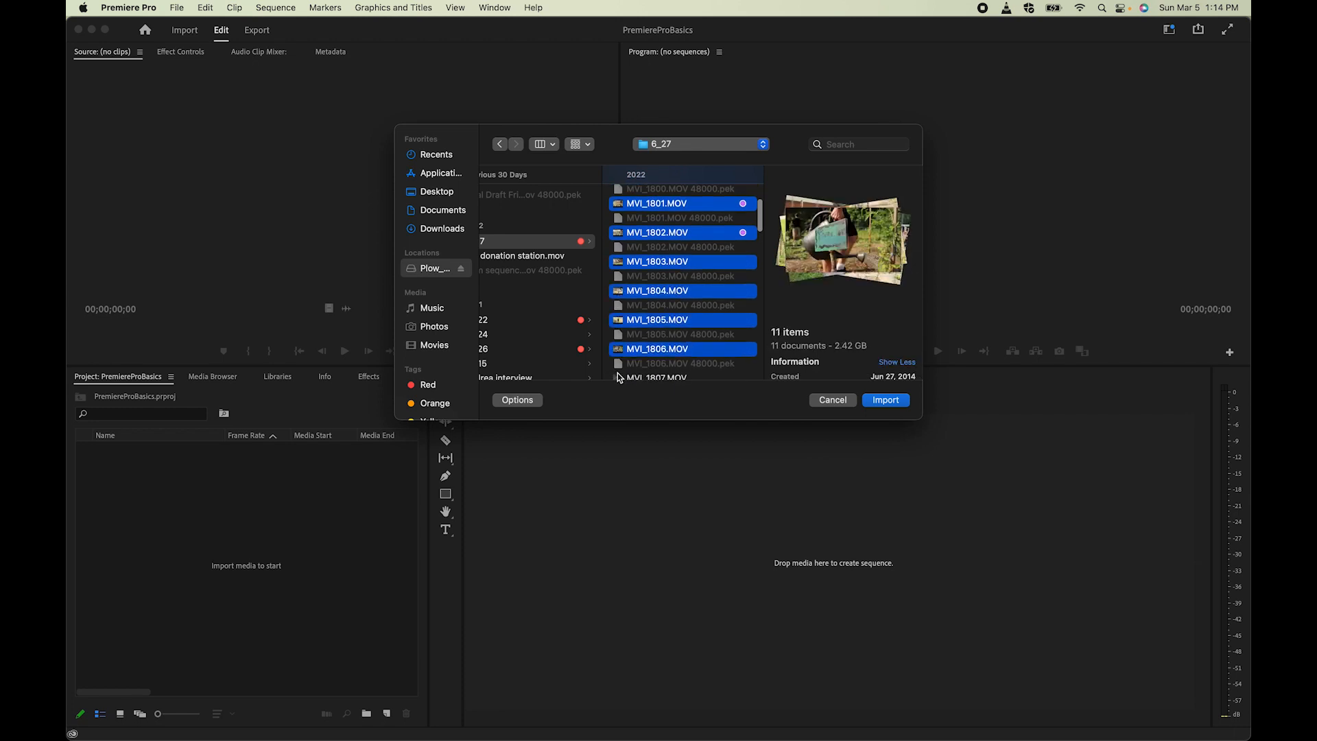
{"action": "scroll", "coordinate": [619, 353], "scroll_direction": "down", "scroll_amount": 3}
{"action": "left_click", "coordinate": [618, 295], "text": "shift"}
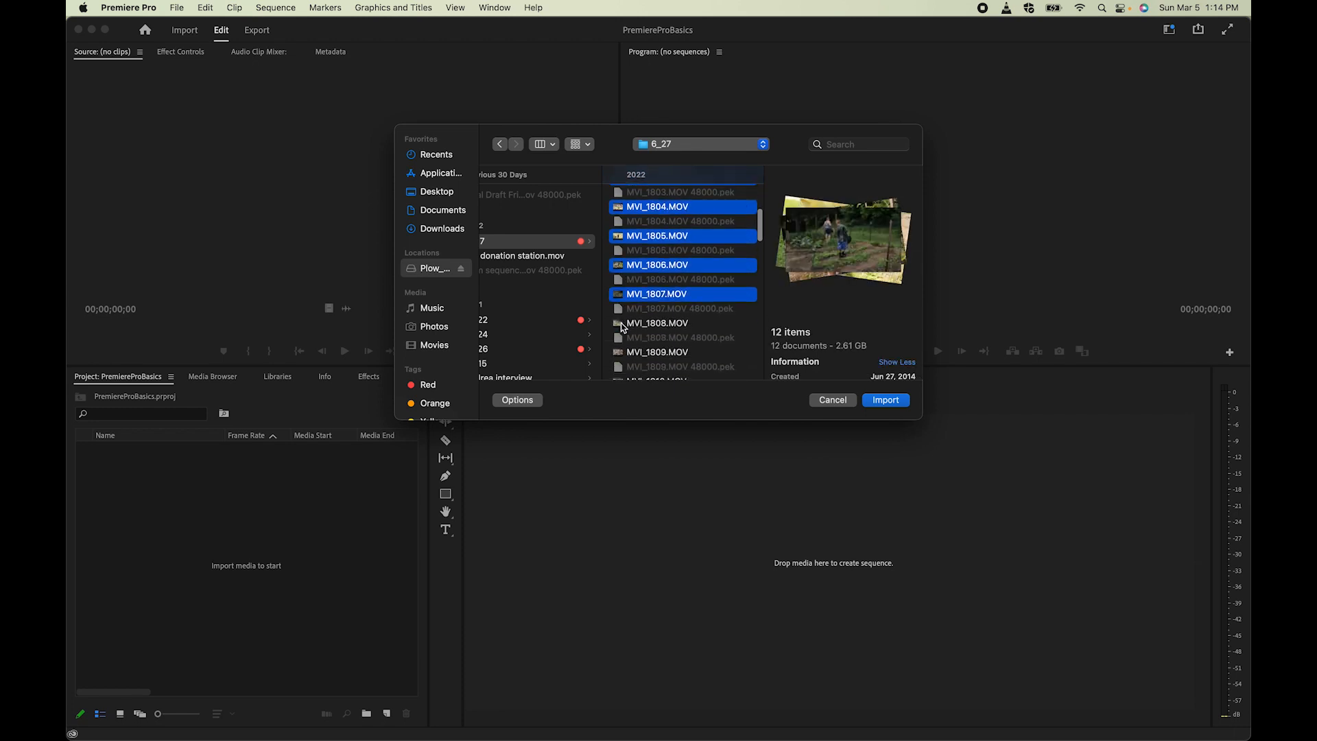
{"action": "left_click", "coordinate": [620, 323], "text": "shift"}
{"action": "left_click", "coordinate": [620, 354], "text": "shift"}
{"action": "scroll", "coordinate": [619, 357], "scroll_direction": "down", "scroll_amount": 2}
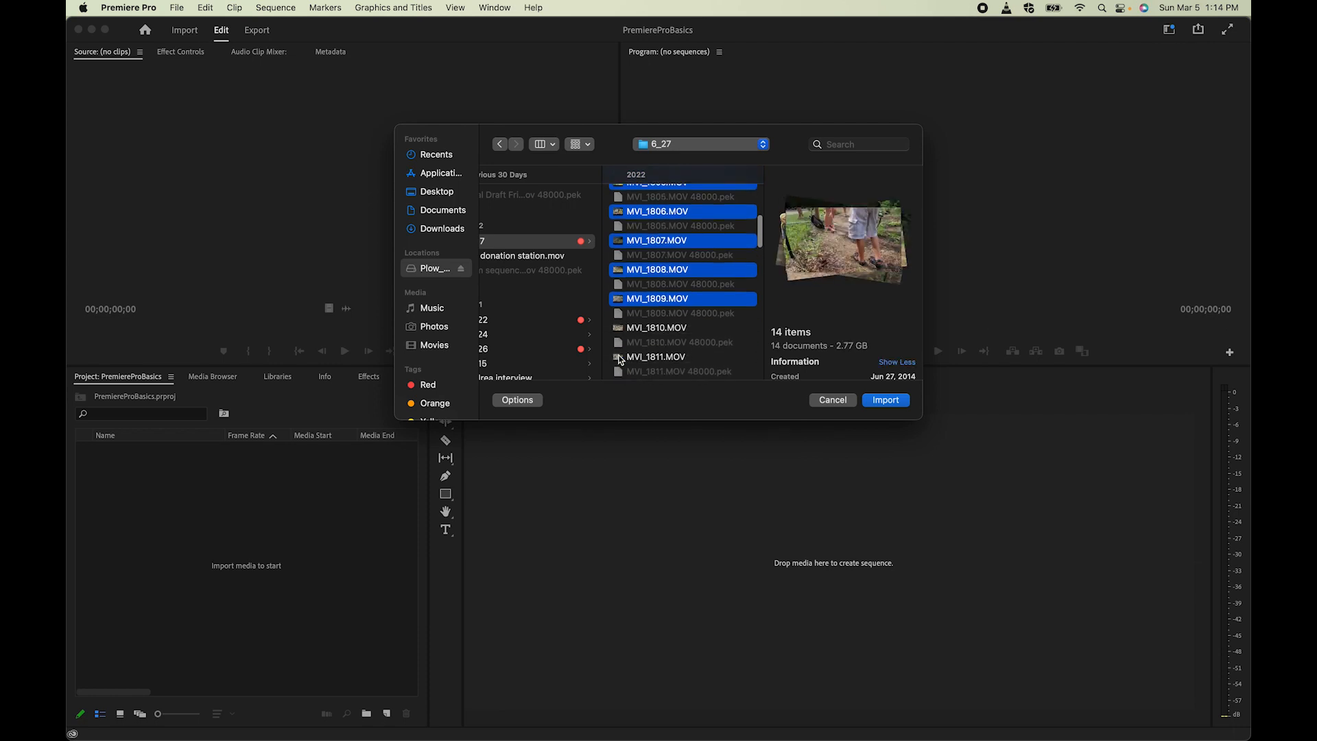
{"action": "left_click", "coordinate": [620, 325], "text": "shift"}
{"action": "left_click", "coordinate": [620, 352], "text": "shift"}
{"action": "scroll", "coordinate": [619, 352], "scroll_direction": "down", "scroll_amount": 8}
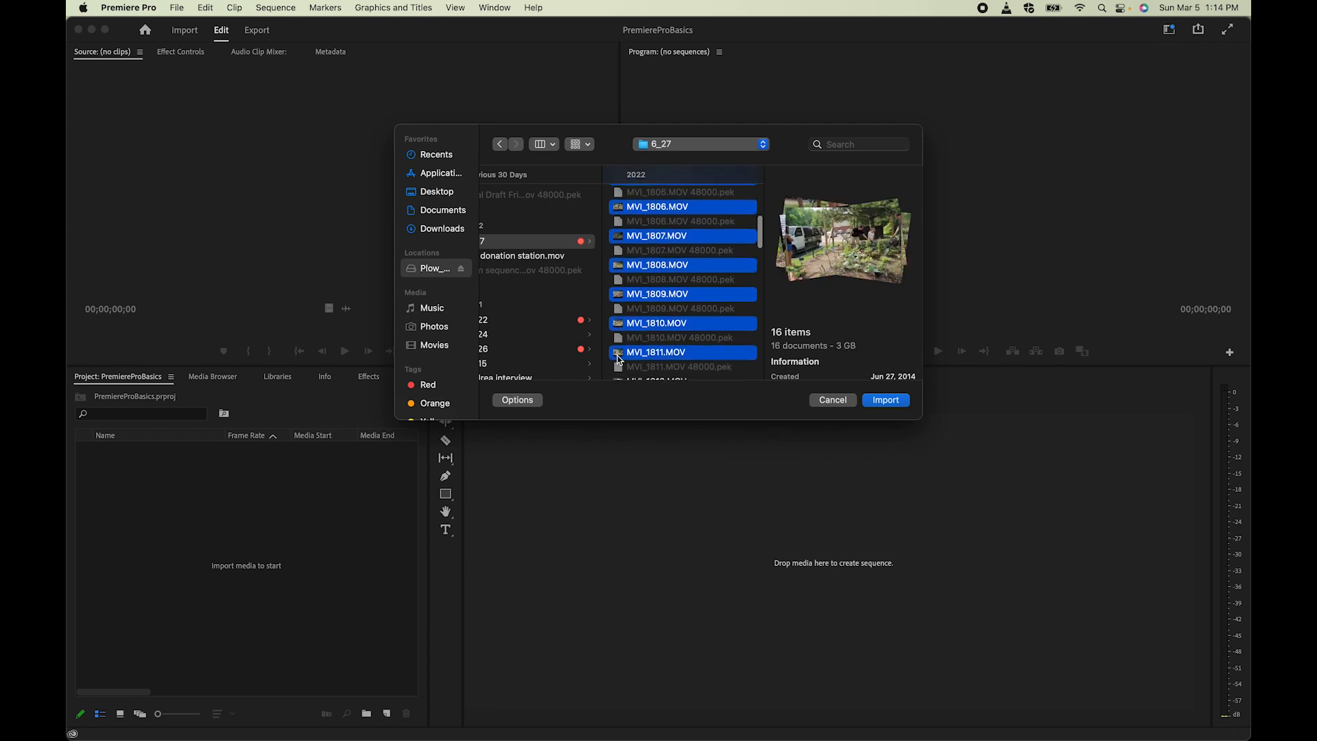
{"action": "left_click", "coordinate": [619, 323], "text": "shift"}
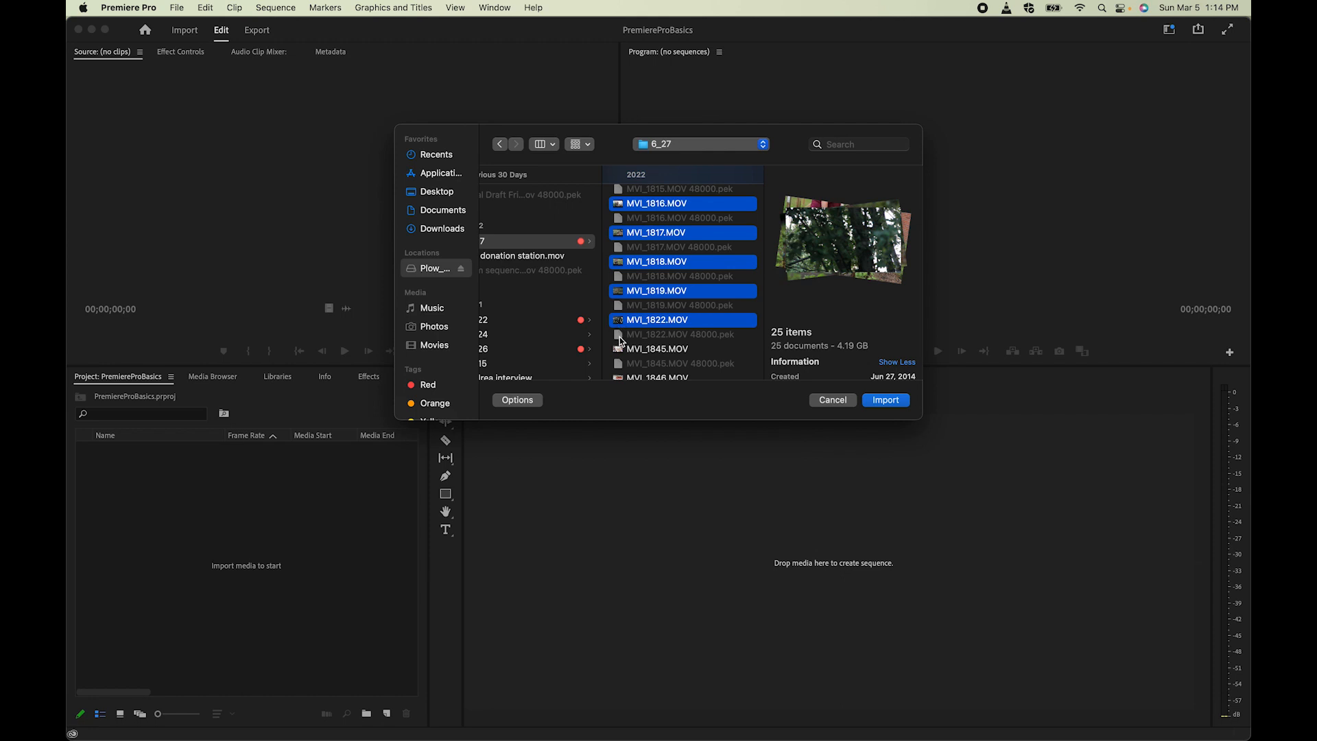
{"action": "left_click", "coordinate": [885, 401]}
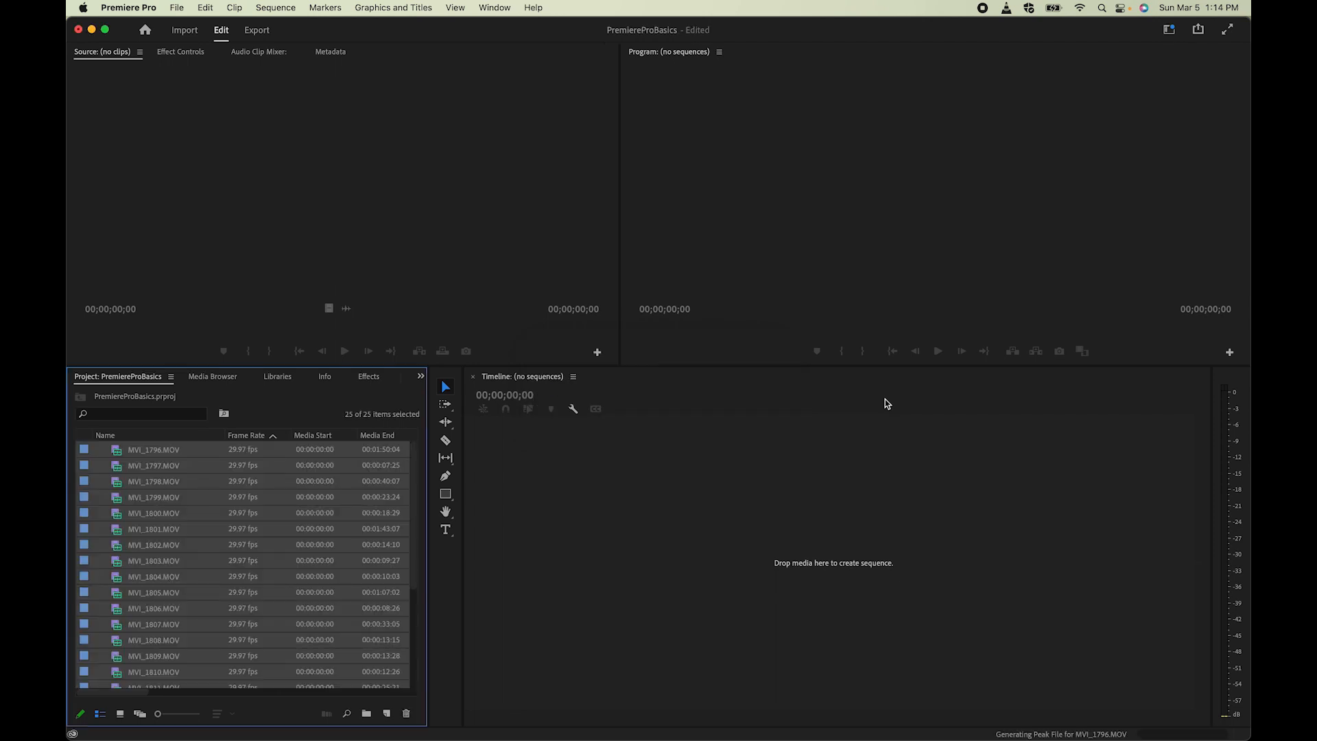
Step: Display the imported clips as thumbnails in the project's media list
{"action": "left_click", "coordinate": [235, 499]}
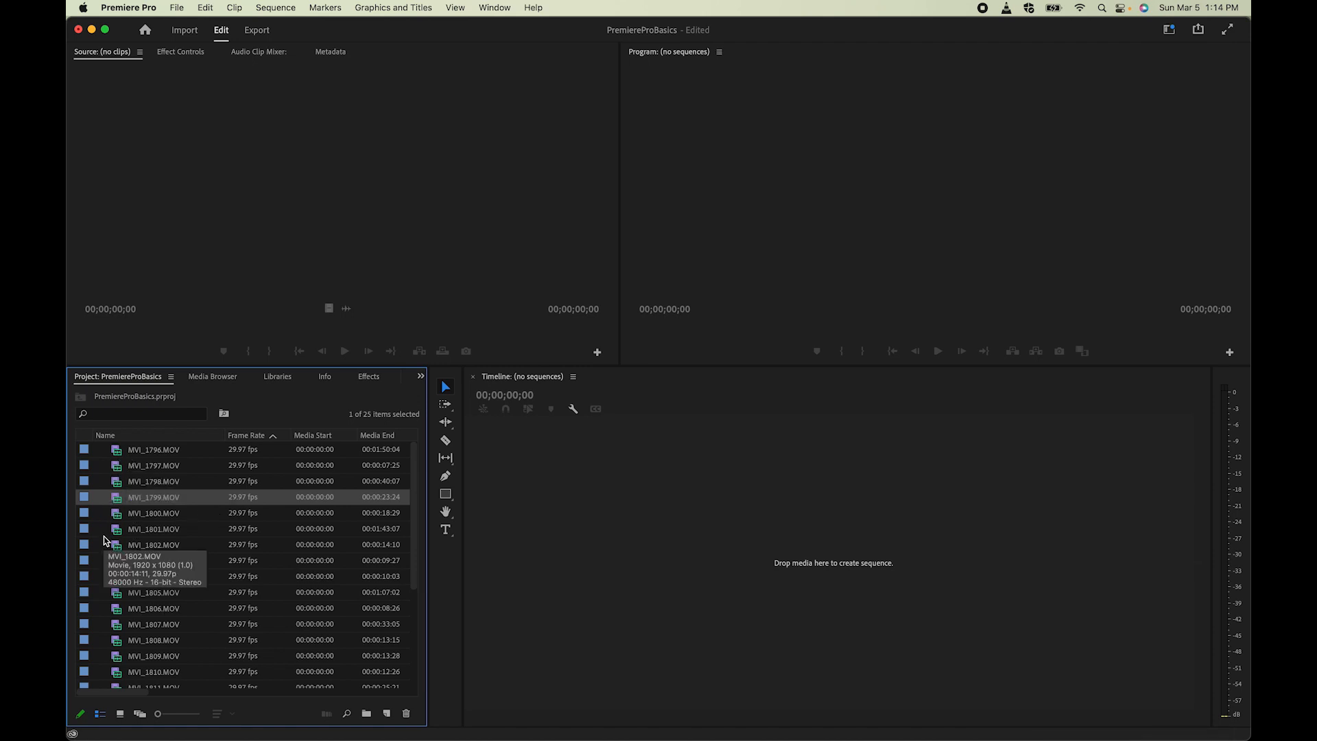
{"action": "left_click", "coordinate": [122, 716]}
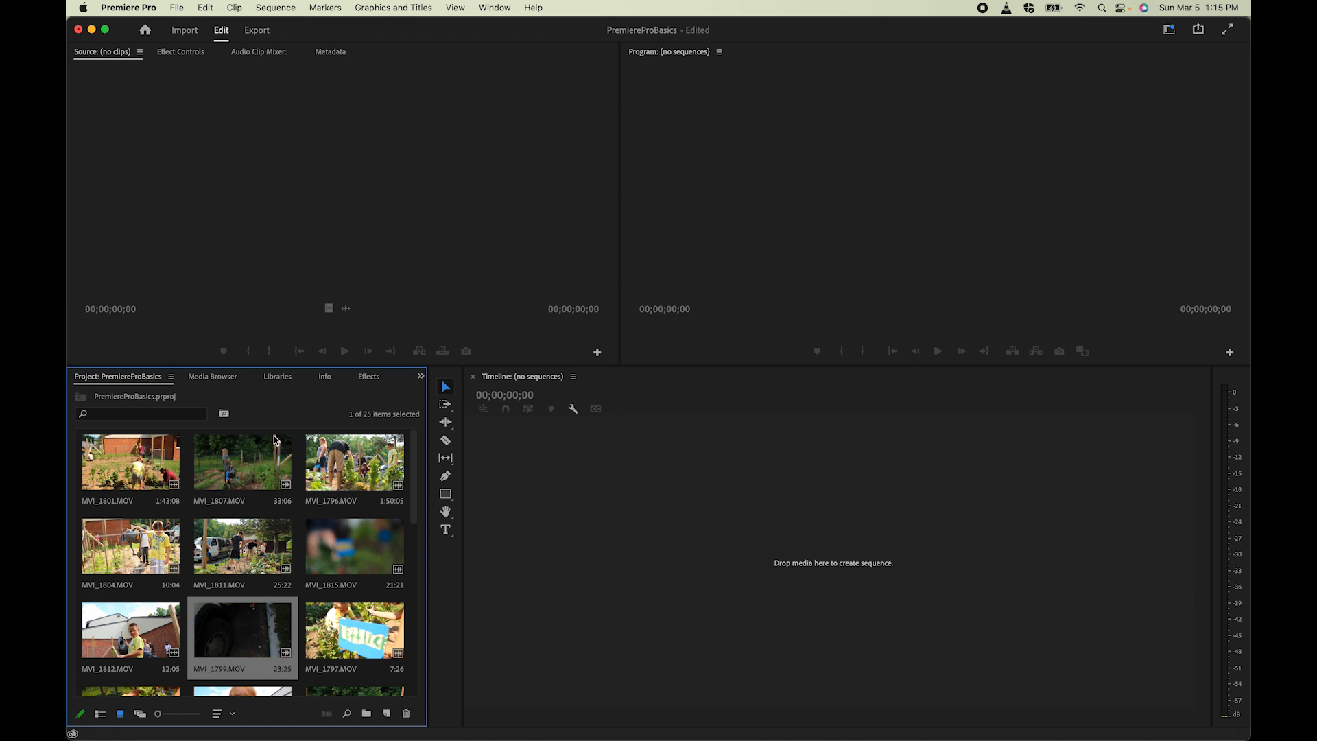
{"action": "left_click", "coordinate": [576, 523]}
{"action": "left_click", "coordinate": [463, 257]}
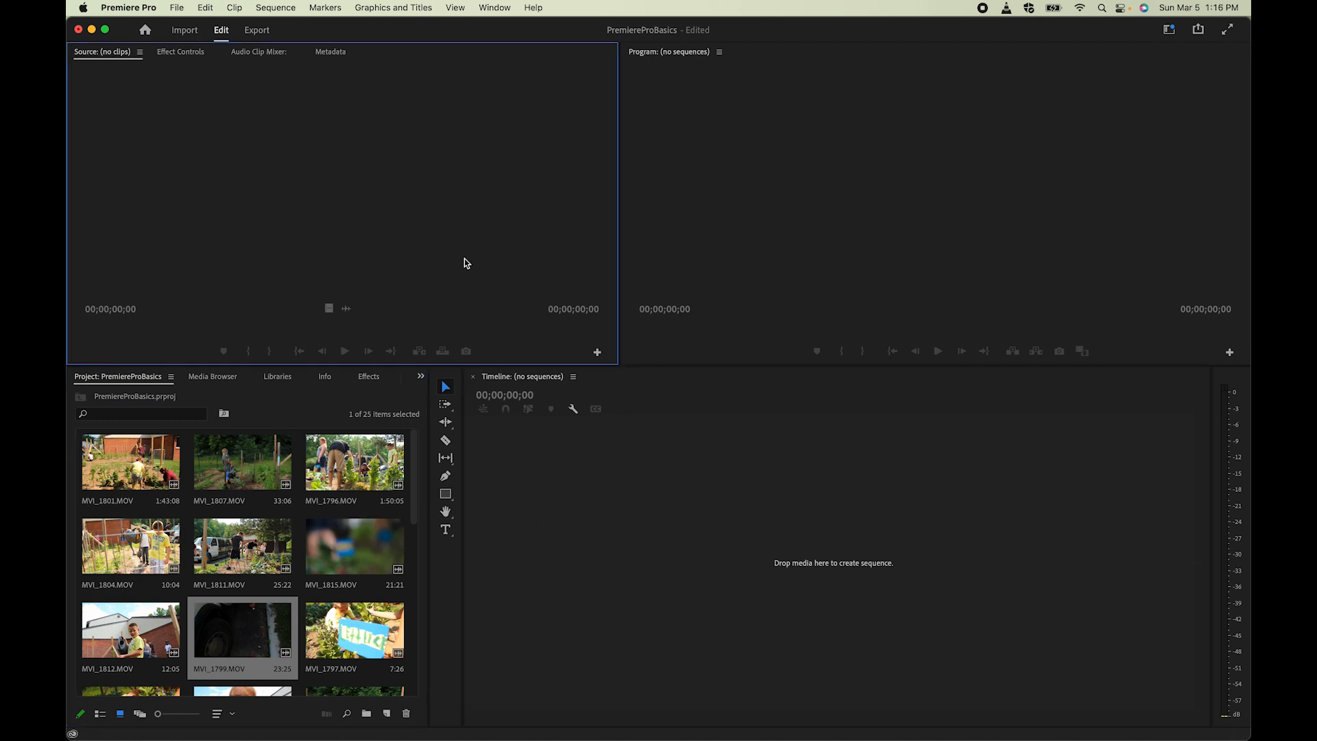
{"action": "left_click", "coordinate": [791, 260]}
{"action": "left_click", "coordinate": [718, 481]}
{"action": "left_click", "coordinate": [508, 294]}
{"action": "left_click", "coordinate": [446, 565]}
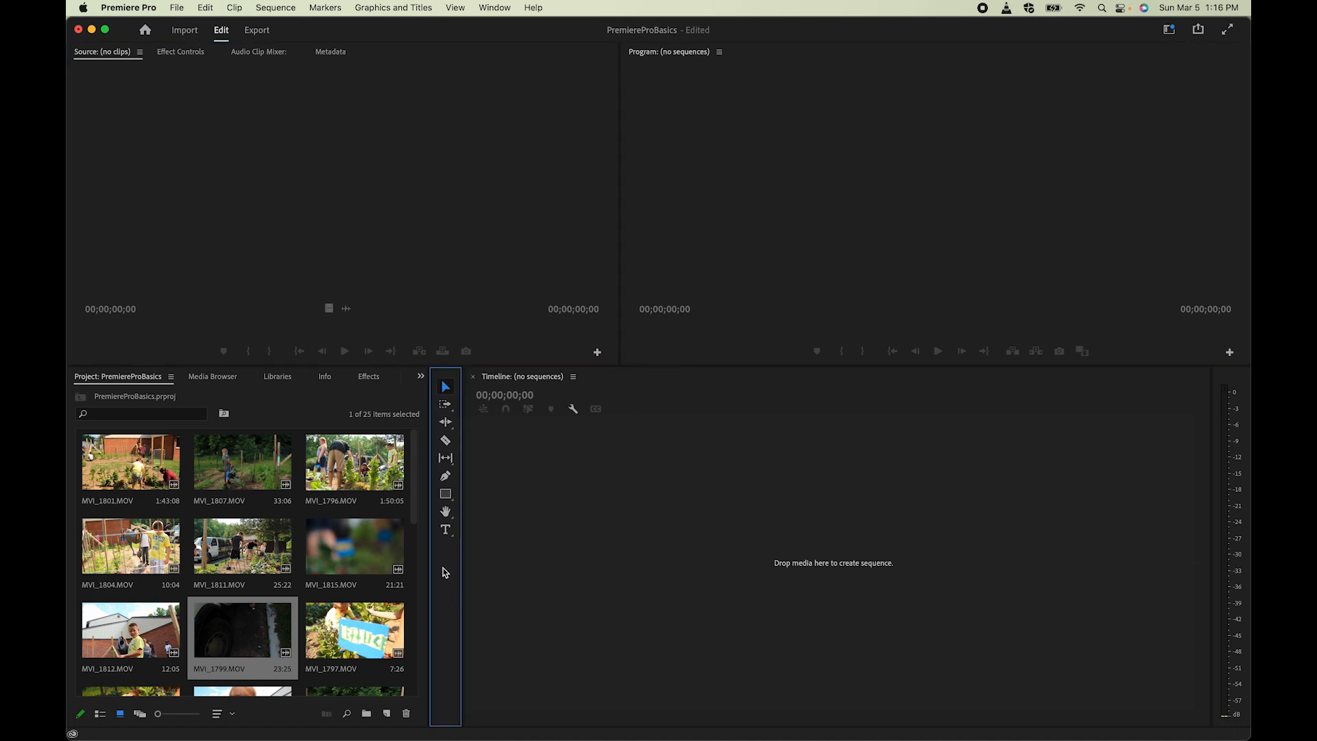
{"action": "left_click", "coordinate": [577, 505]}
{"action": "left_click", "coordinate": [692, 271]}
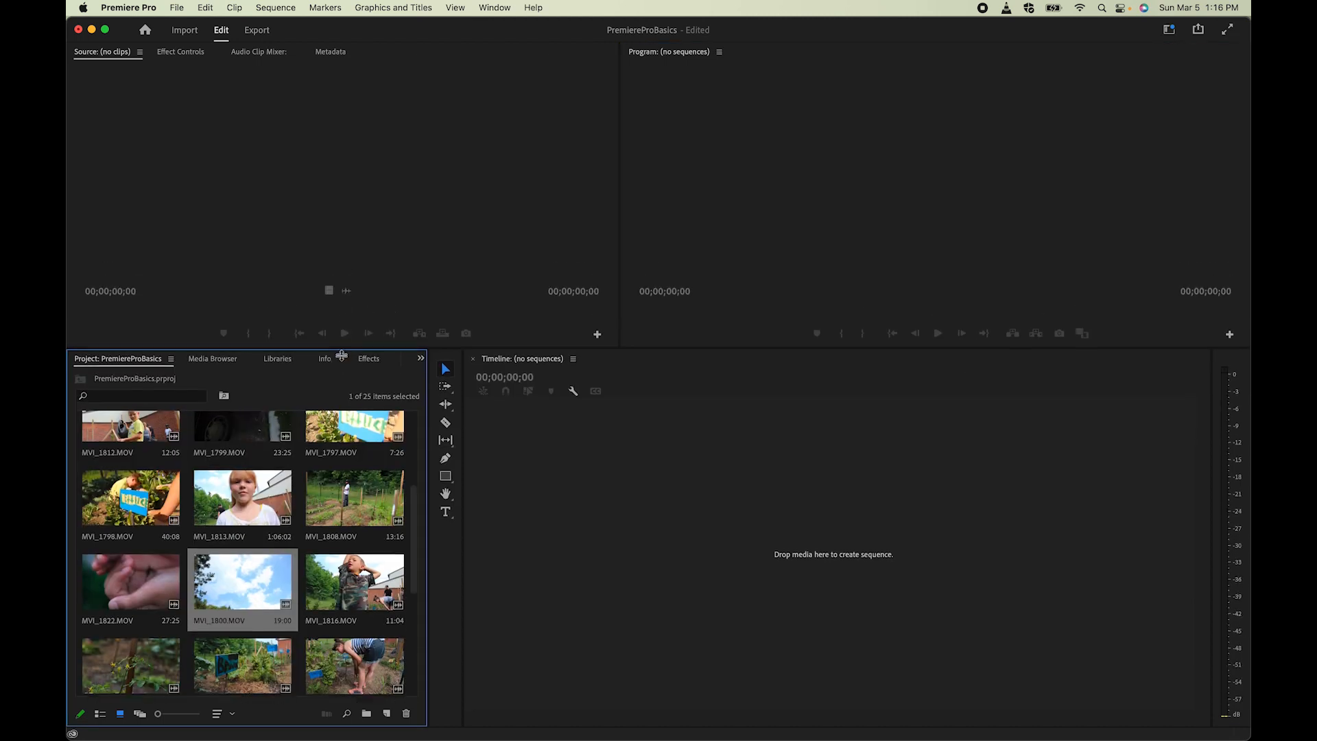
Step: Make the monitors slightly taller and load the sky clip MVI_1800.MOV into the Source monitor
{"action": "left_click_drag", "start_coordinate": [341, 349], "coordinate": [341, 356]}
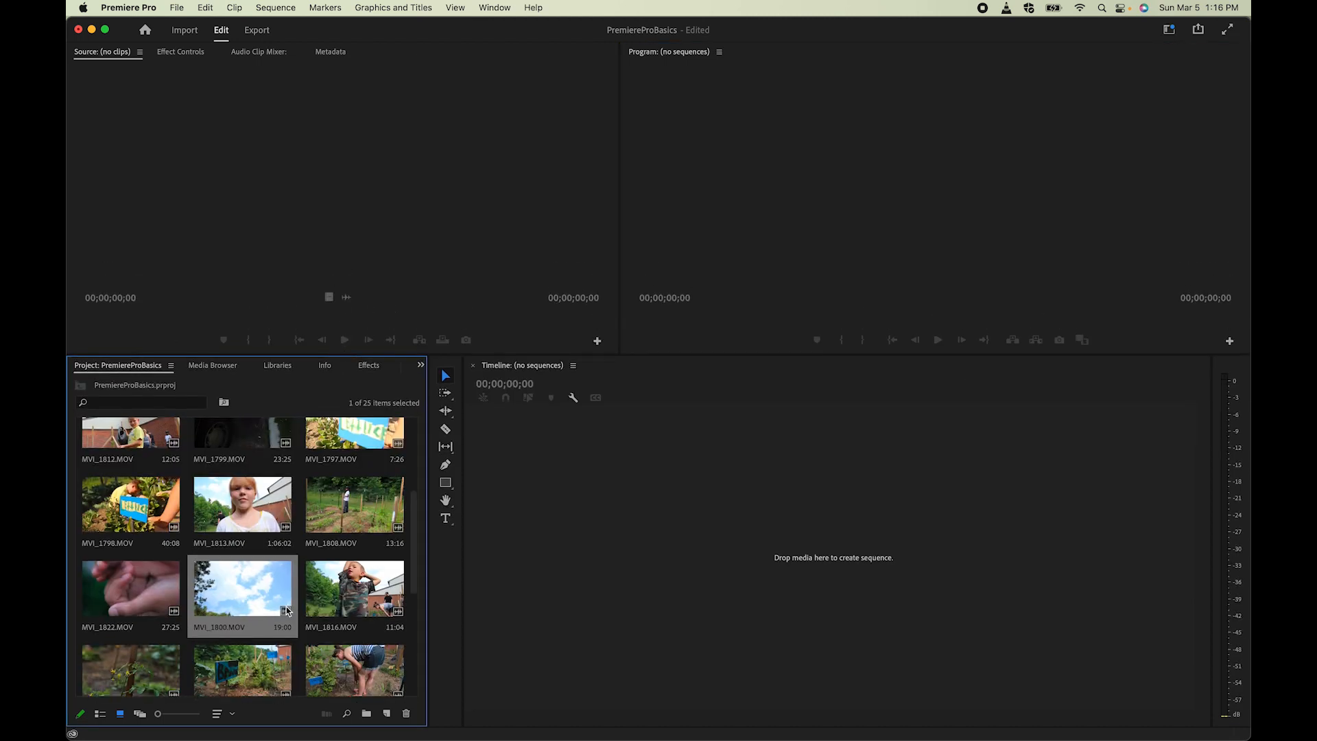
{"action": "double_click", "coordinate": [242, 603]}
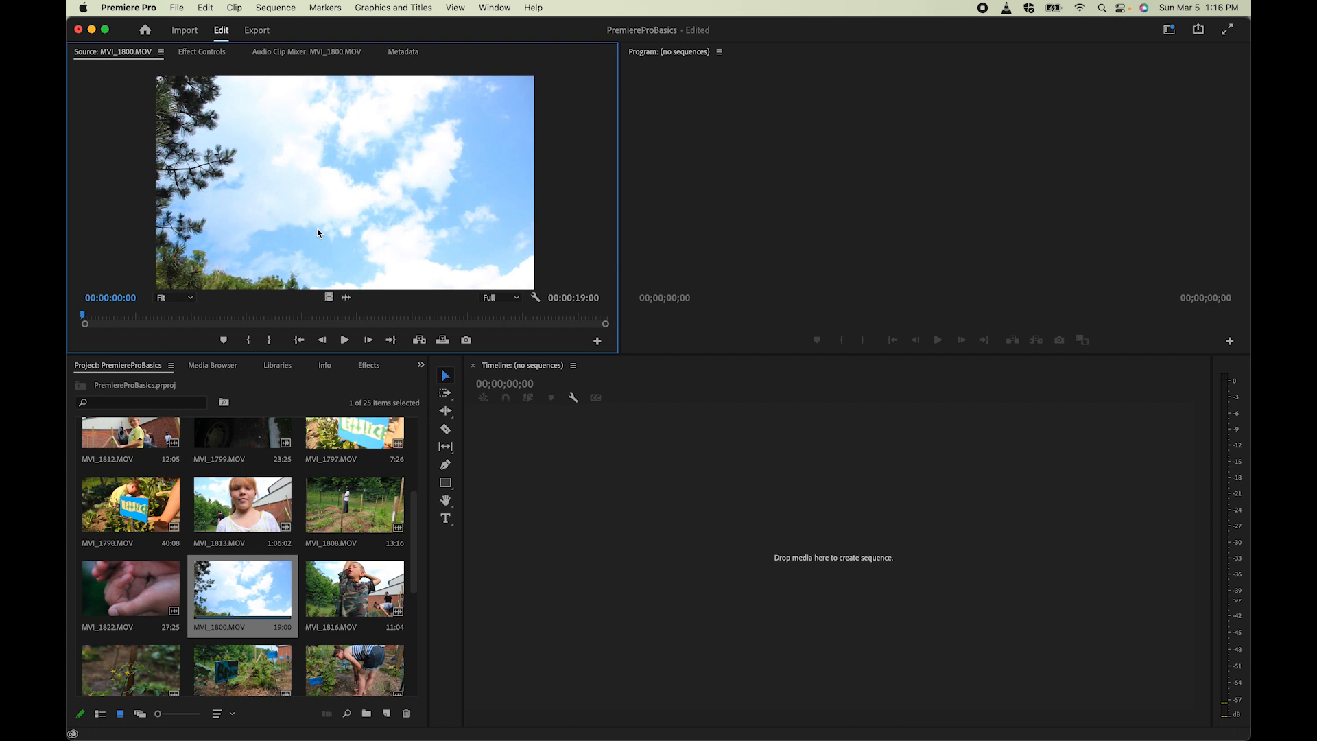
Step: Play MVI_1800.MOV in the Source monitor and stop the playback at 00:00:10:07
{"action": "left_click", "coordinate": [349, 344]}
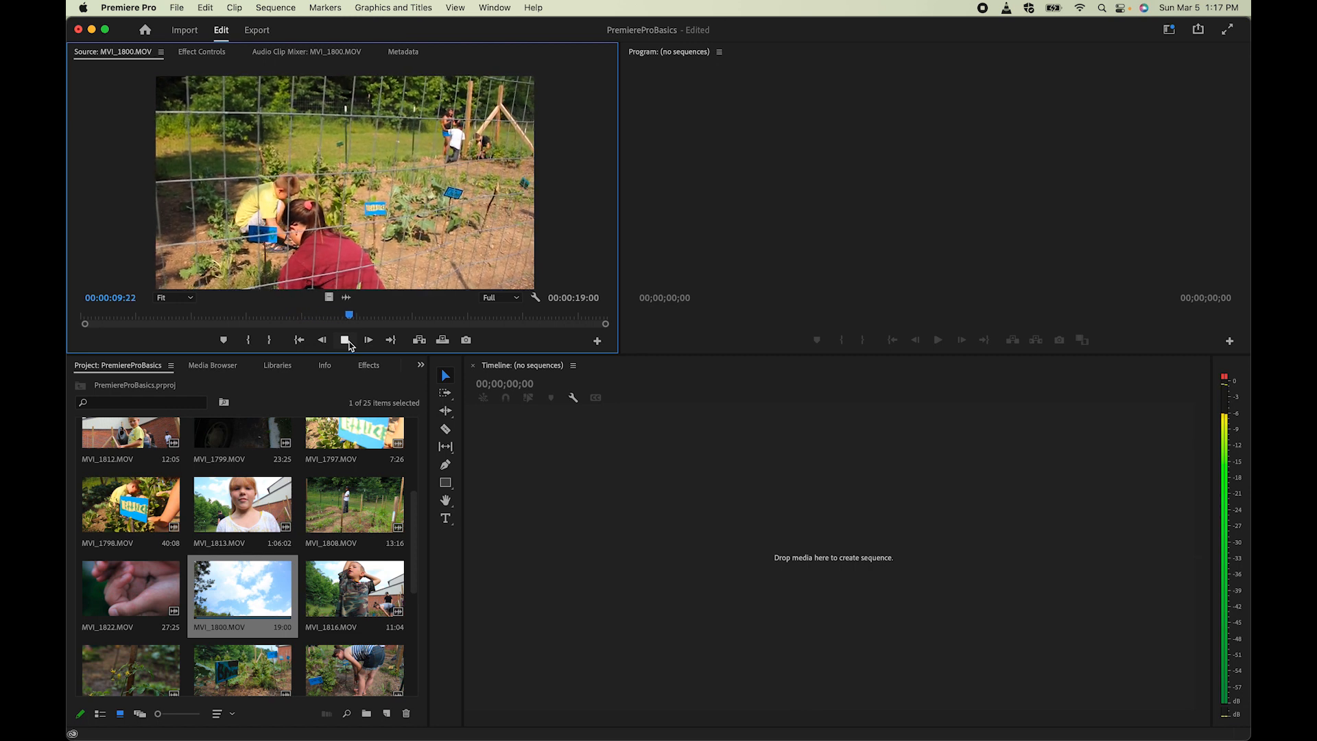
{"action": "left_click", "coordinate": [348, 342]}
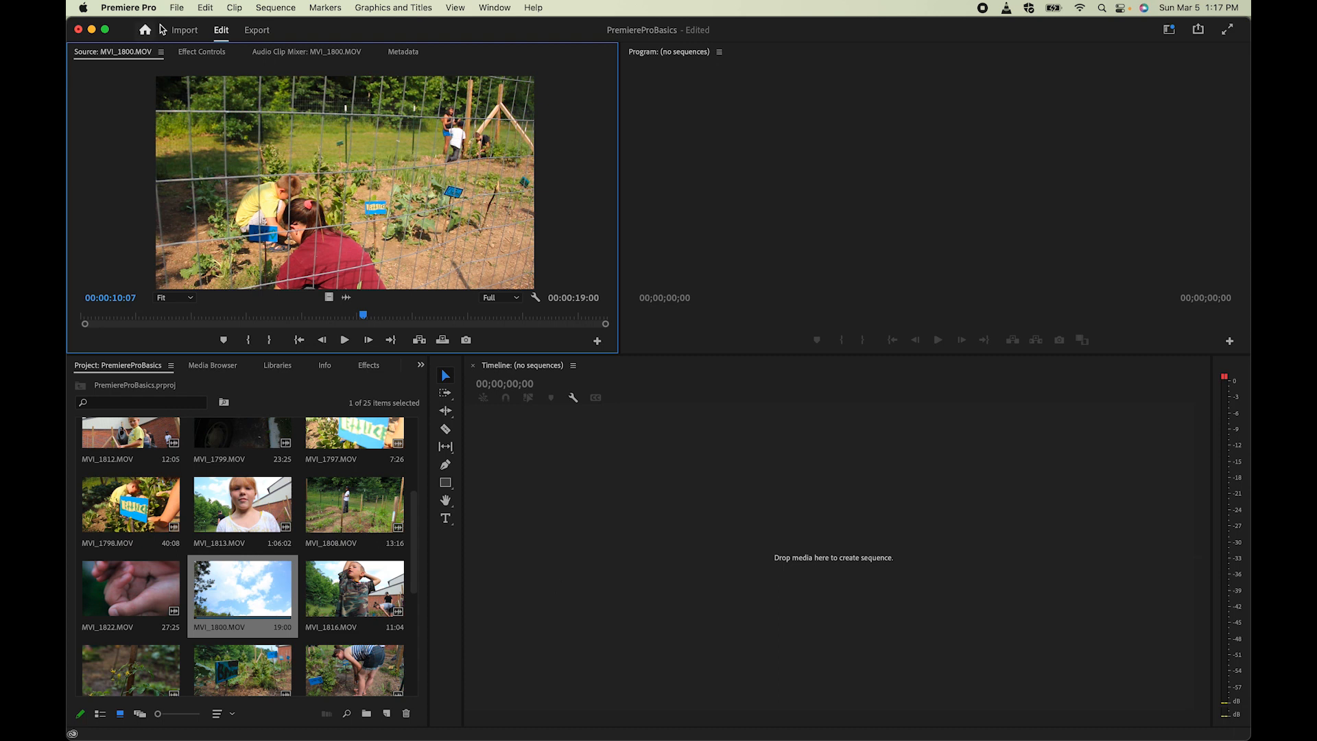
Step: Create a new sequence named YEAH KIDS using the DSLR 1080p24 preset from the Digital SLR 1080p group
{"action": "left_click", "coordinate": [177, 8]}
{"action": "mouse_move", "coordinate": [185, 27]}
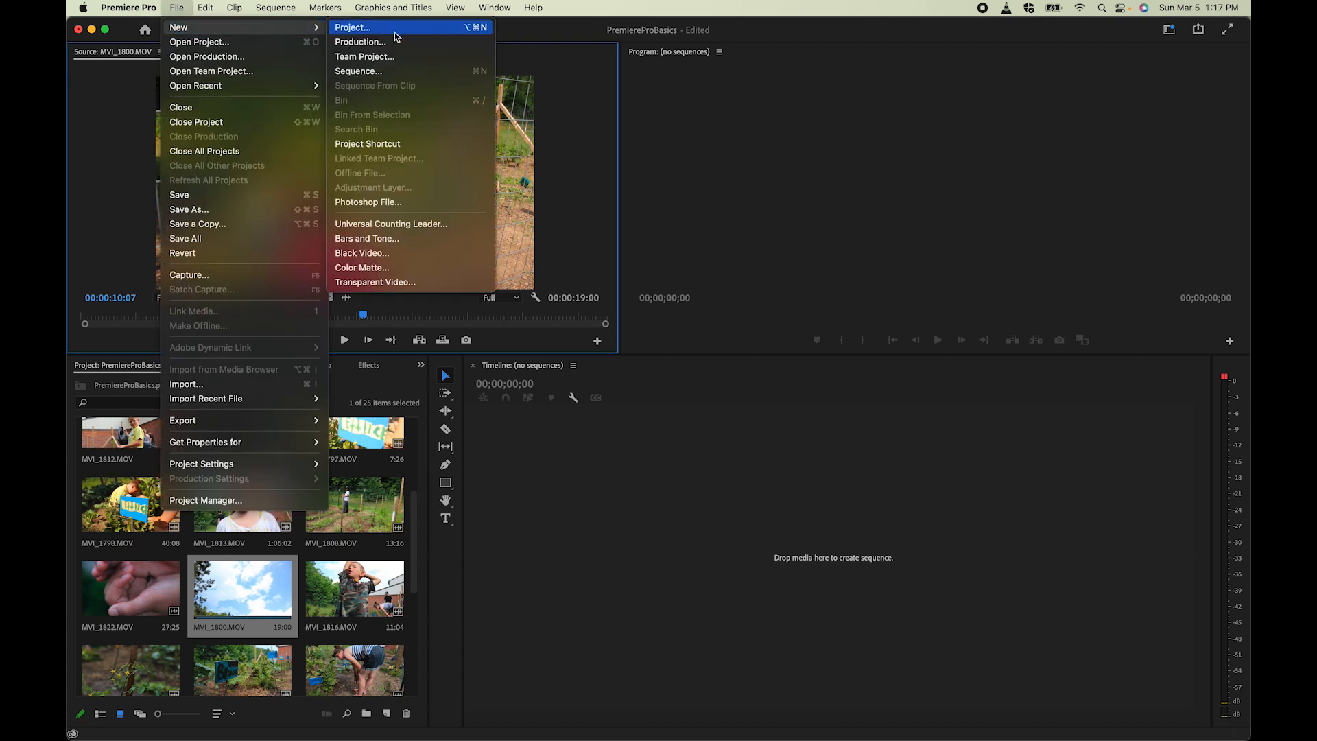
{"action": "left_click", "coordinate": [398, 70]}
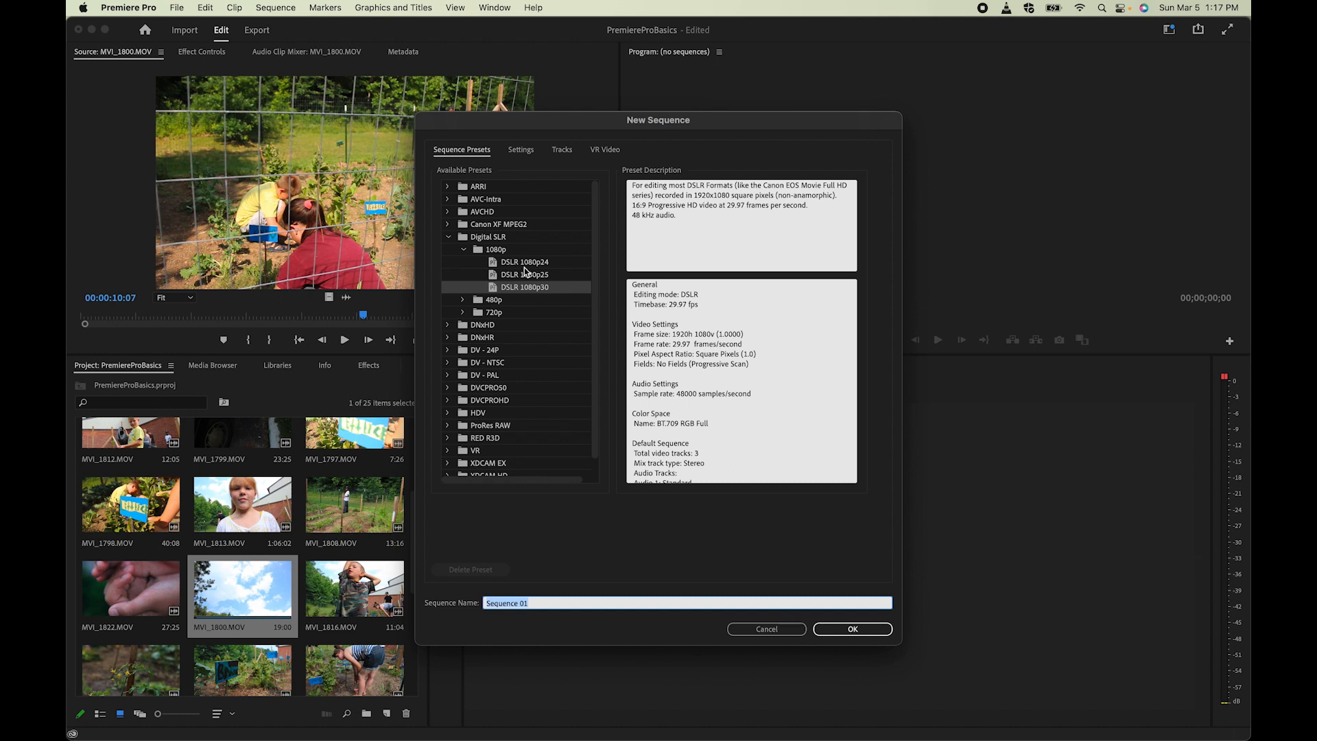
{"action": "left_click", "coordinate": [489, 251]}
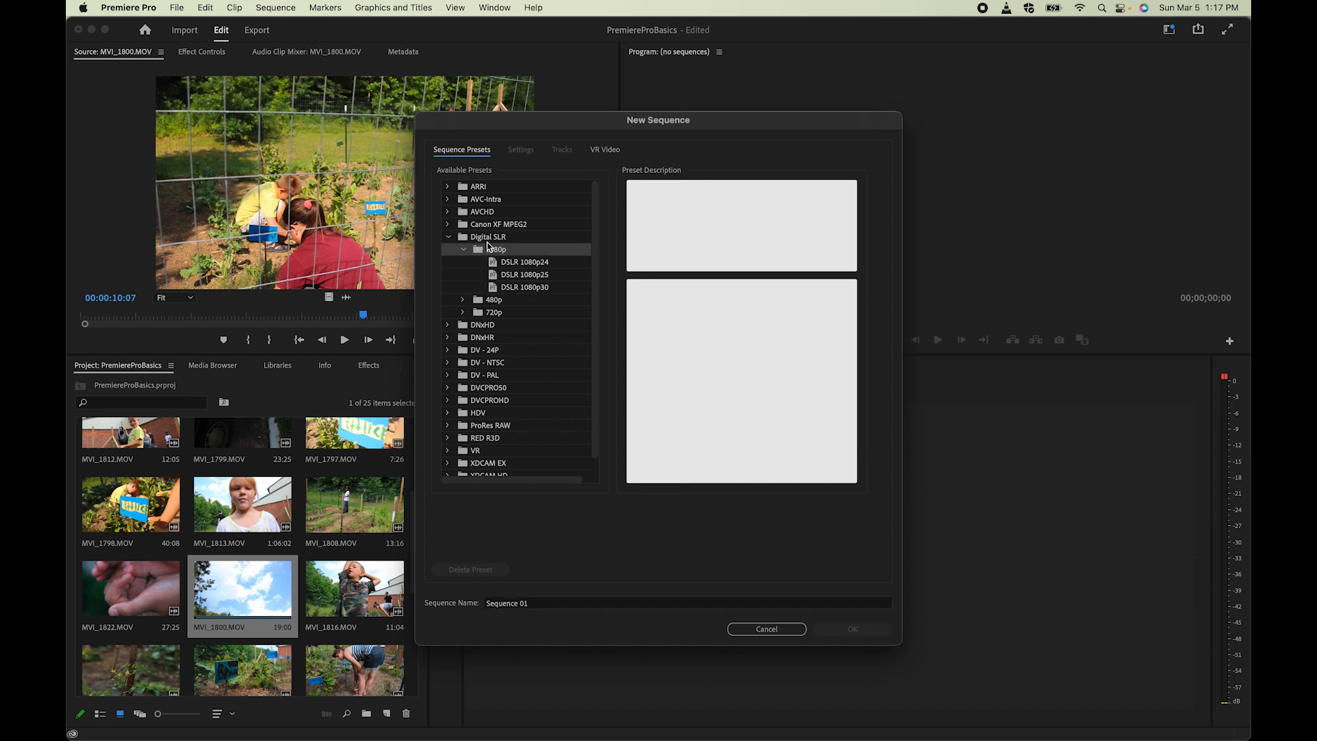
{"action": "left_click", "coordinate": [496, 264]}
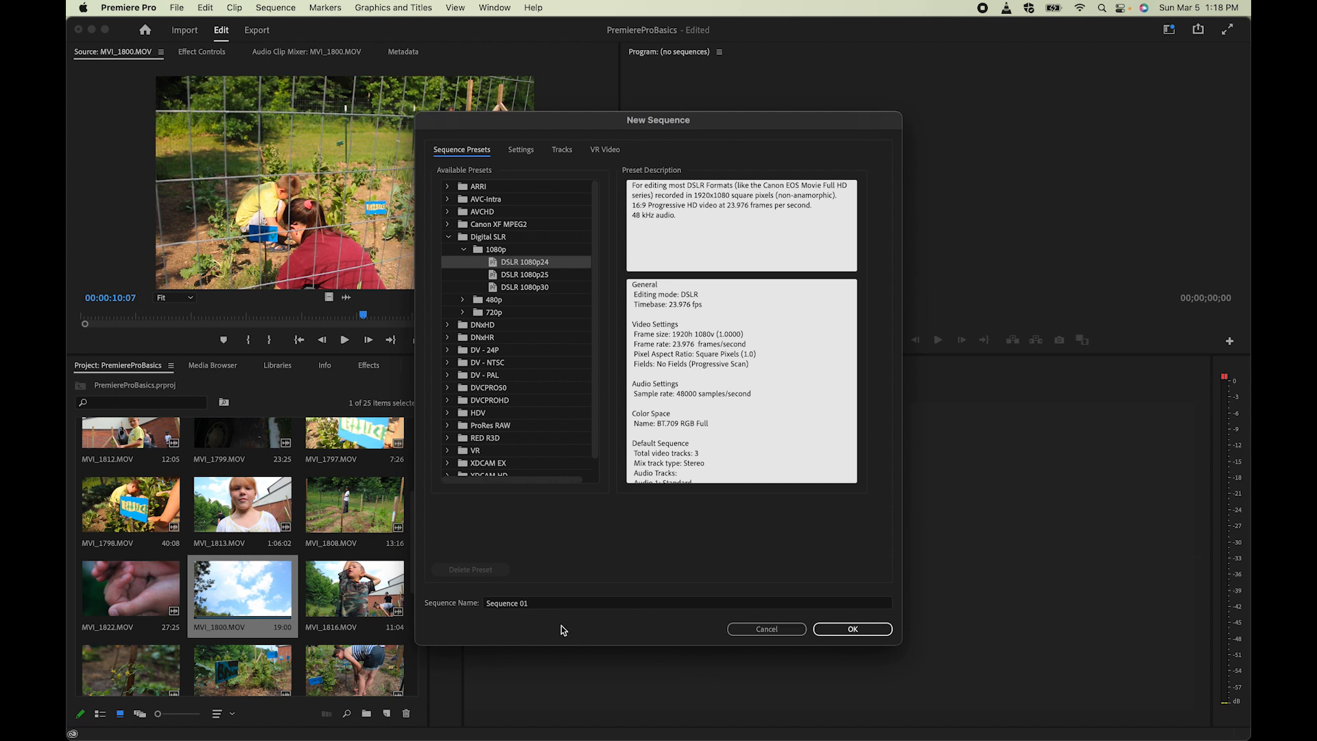
{"action": "left_click", "coordinate": [522, 603]}
{"action": "triple_click", "coordinate": [523, 603]}
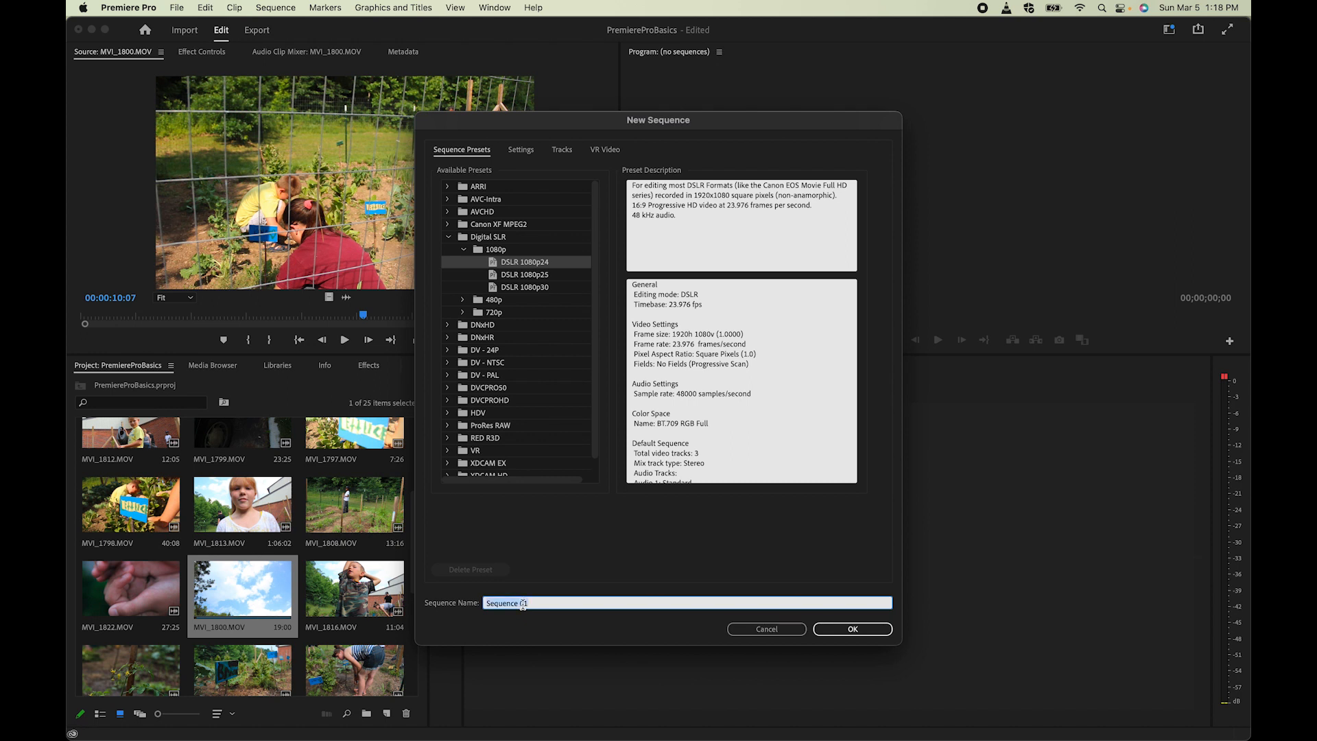
{"action": "type", "text": "YEAH KIDS"}
{"action": "left_click", "coordinate": [855, 629]}
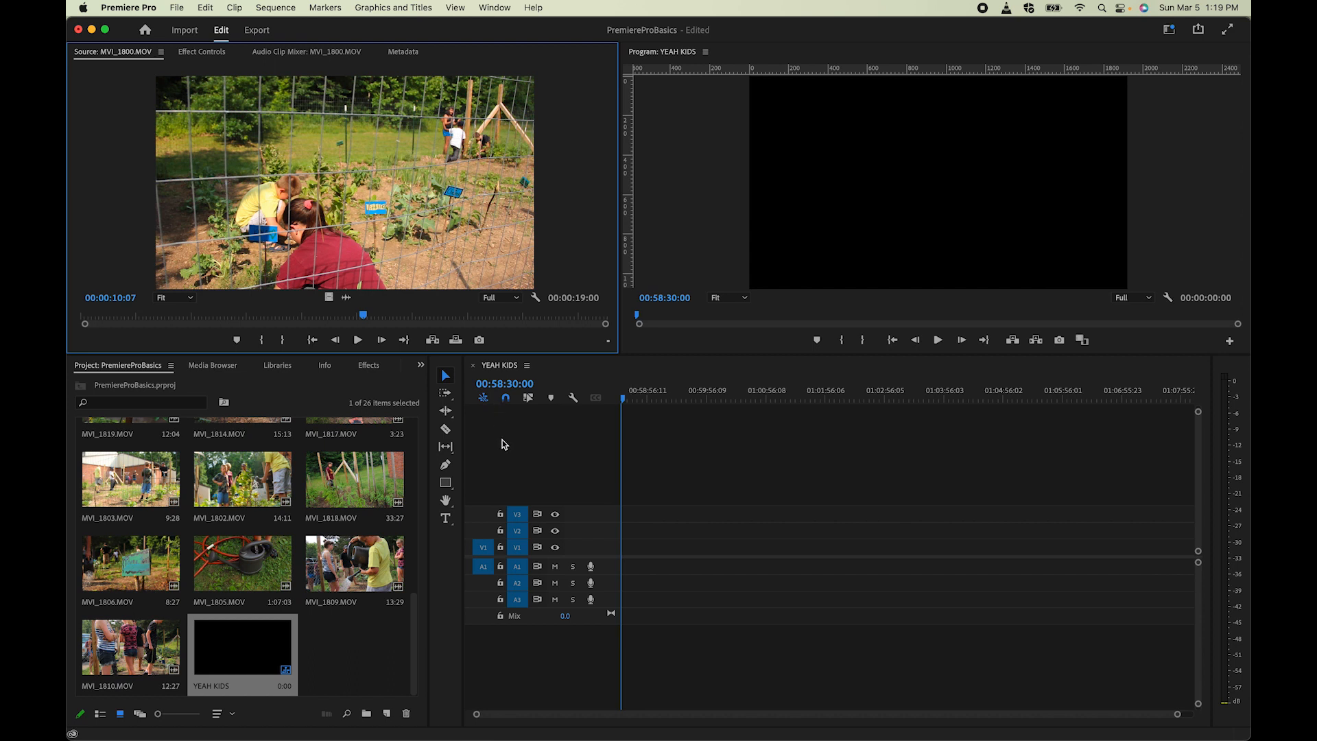
Step: Close the YEAH KIDS sequence, reopen it from the project's media, and close it again
{"action": "left_click", "coordinate": [473, 369]}
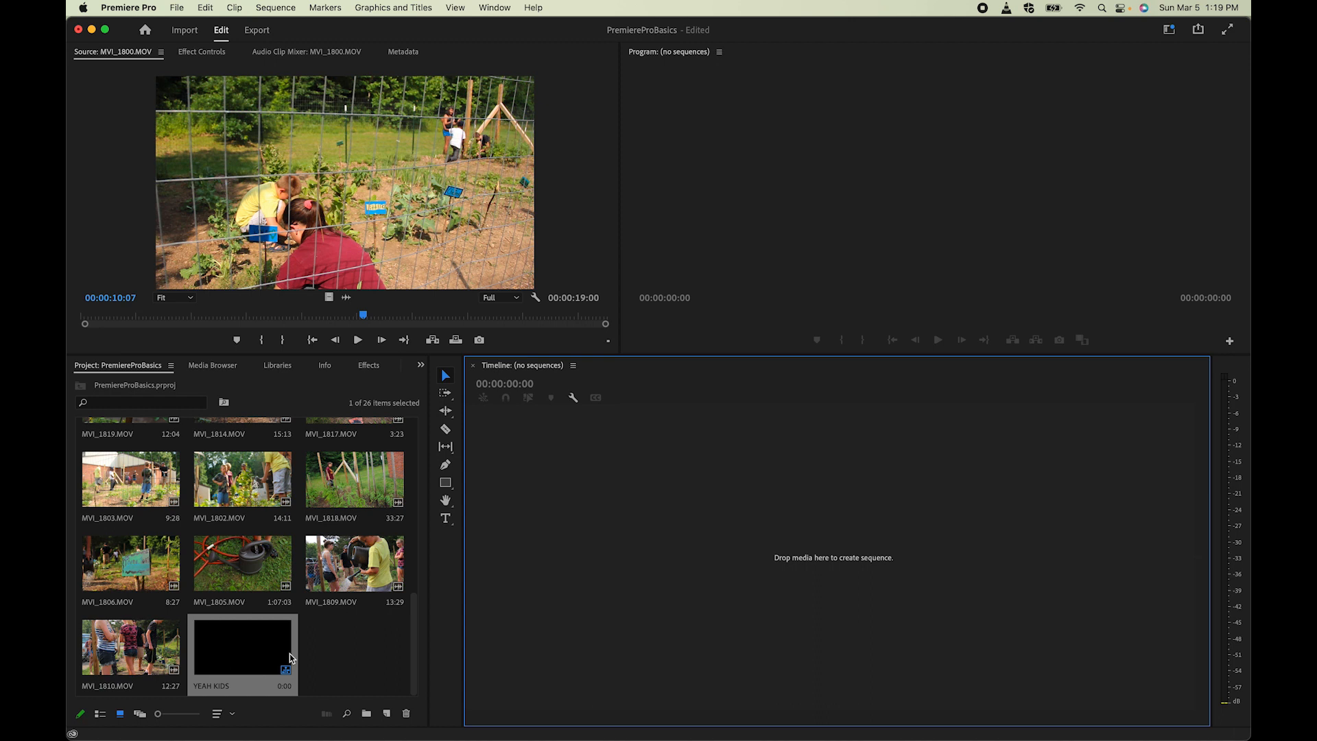
{"action": "double_click", "coordinate": [255, 652]}
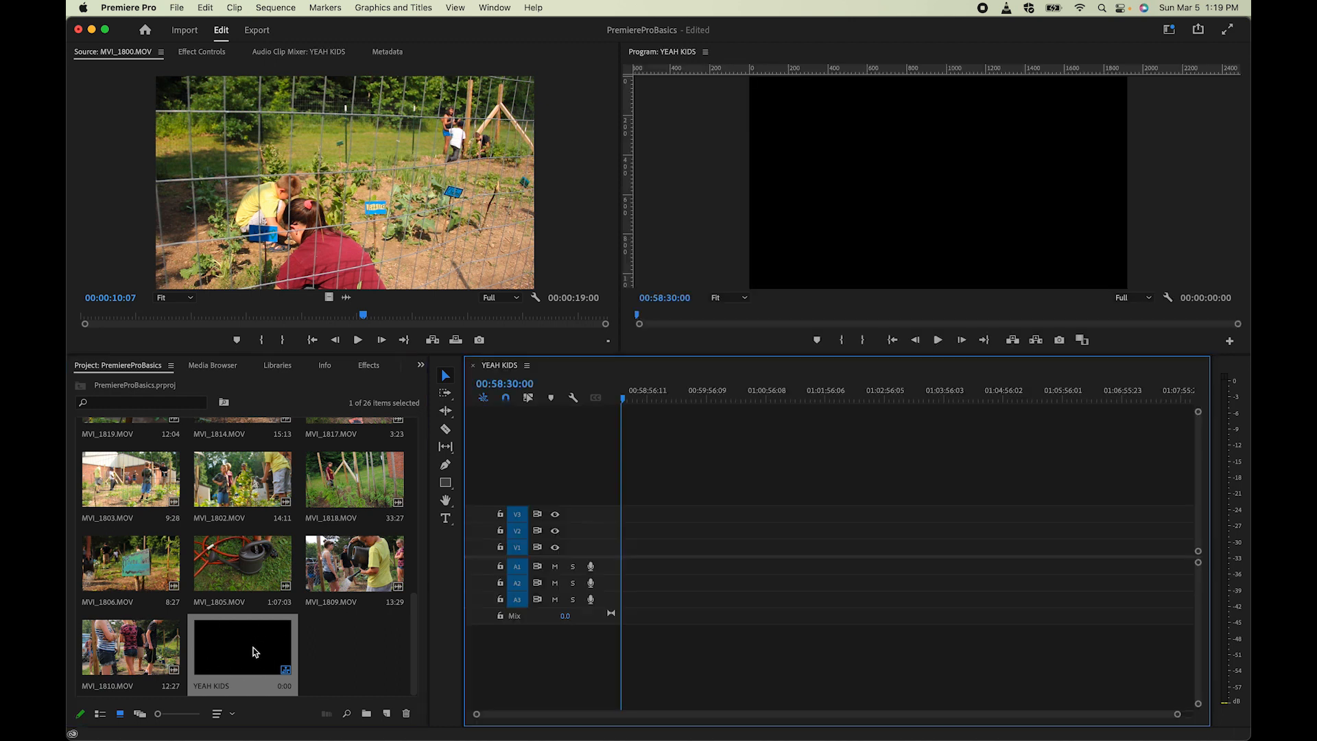
{"action": "left_click", "coordinate": [472, 366]}
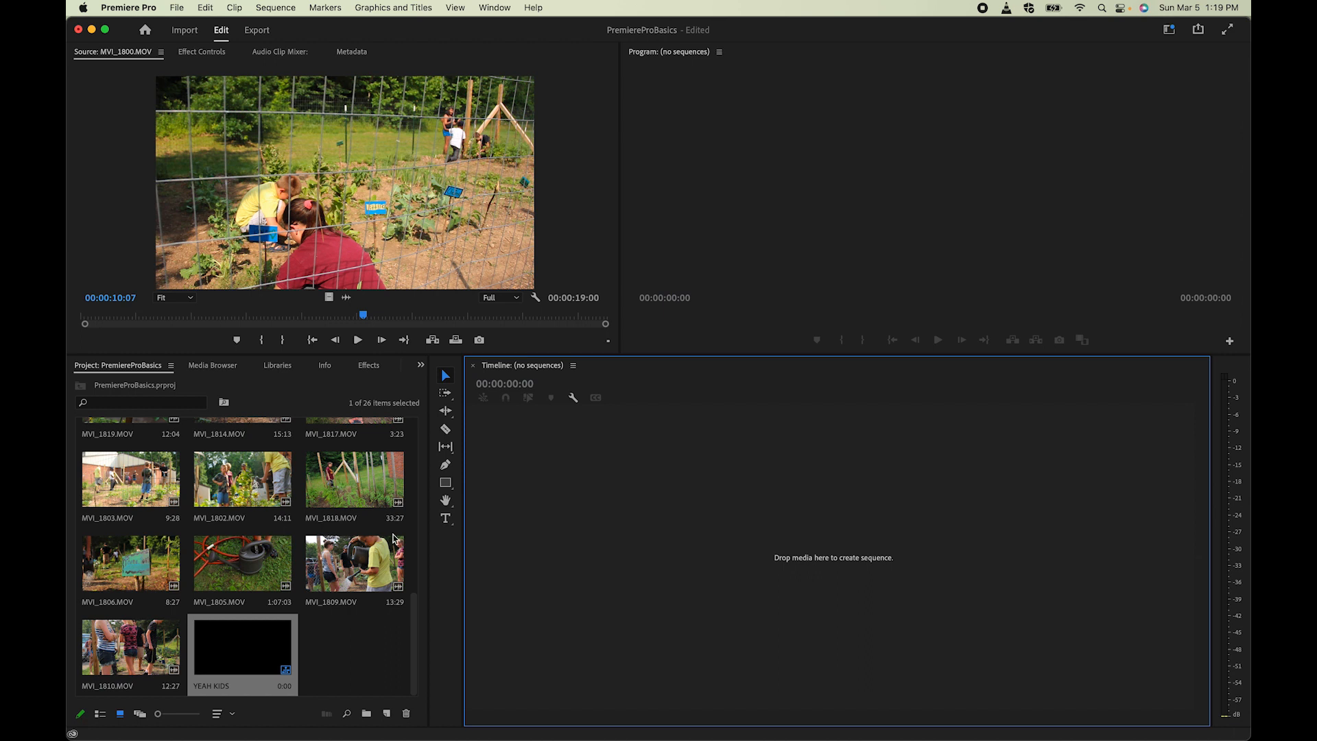
Step: Create a sequence from the sky clip MVI_1800.MOV in the empty timeline and set the playhead to 00:58:31:19
{"action": "left_click", "coordinate": [419, 616]}
{"action": "left_click_drag", "start_coordinate": [419, 616], "coordinate": [422, 525]}
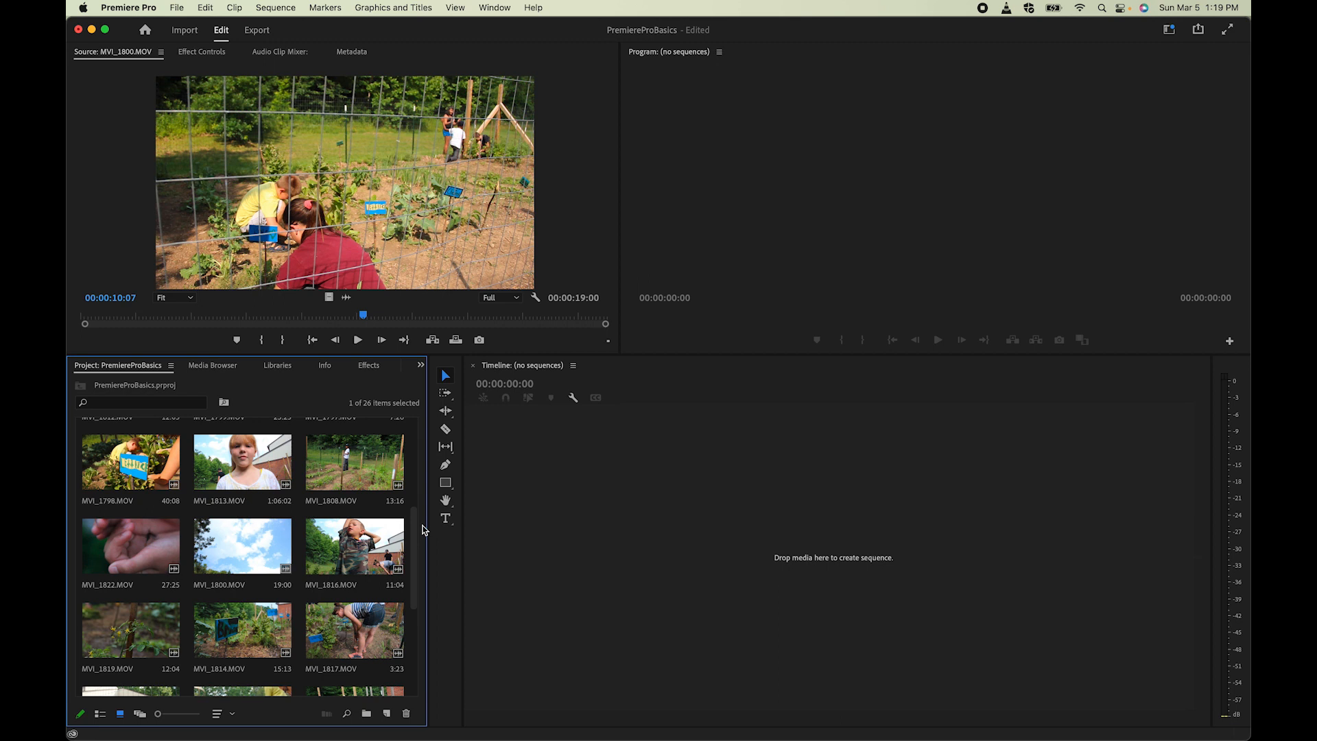
{"action": "left_click", "coordinate": [240, 546]}
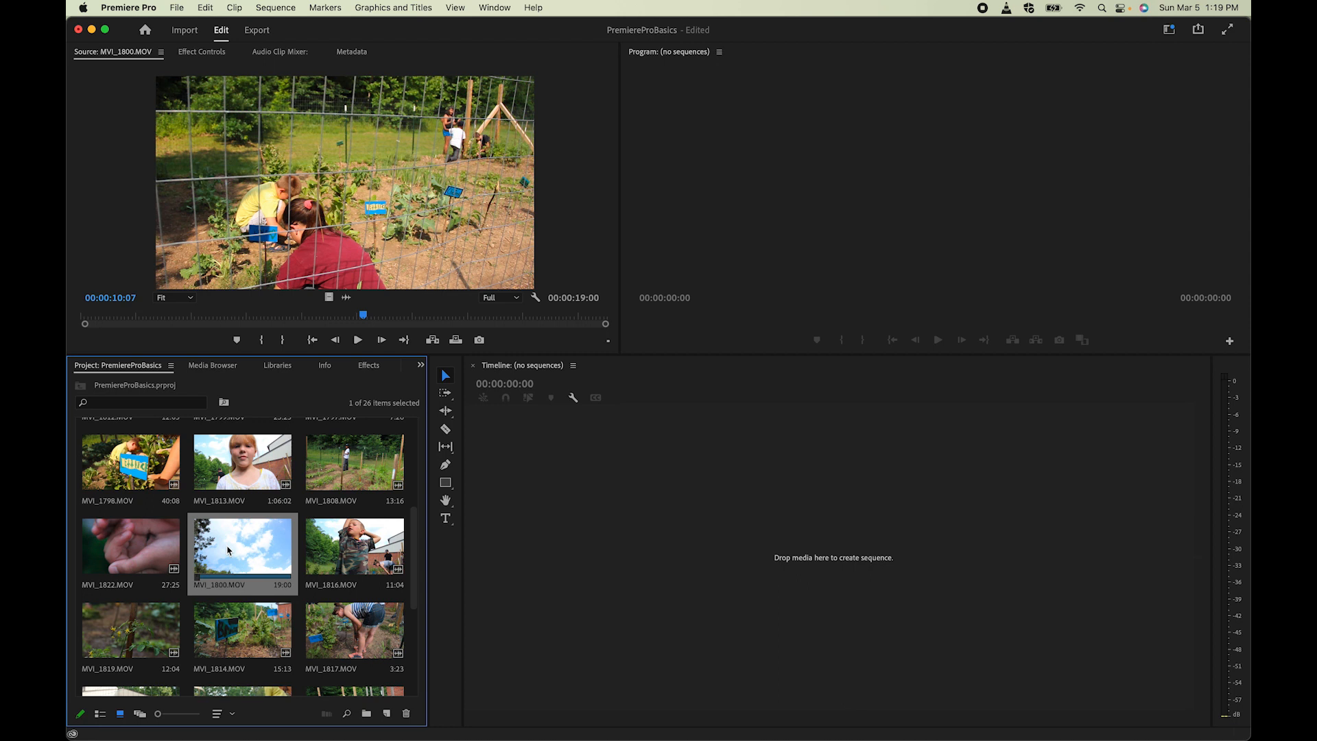
{"action": "left_click_drag", "start_coordinate": [228, 550], "coordinate": [583, 544]}
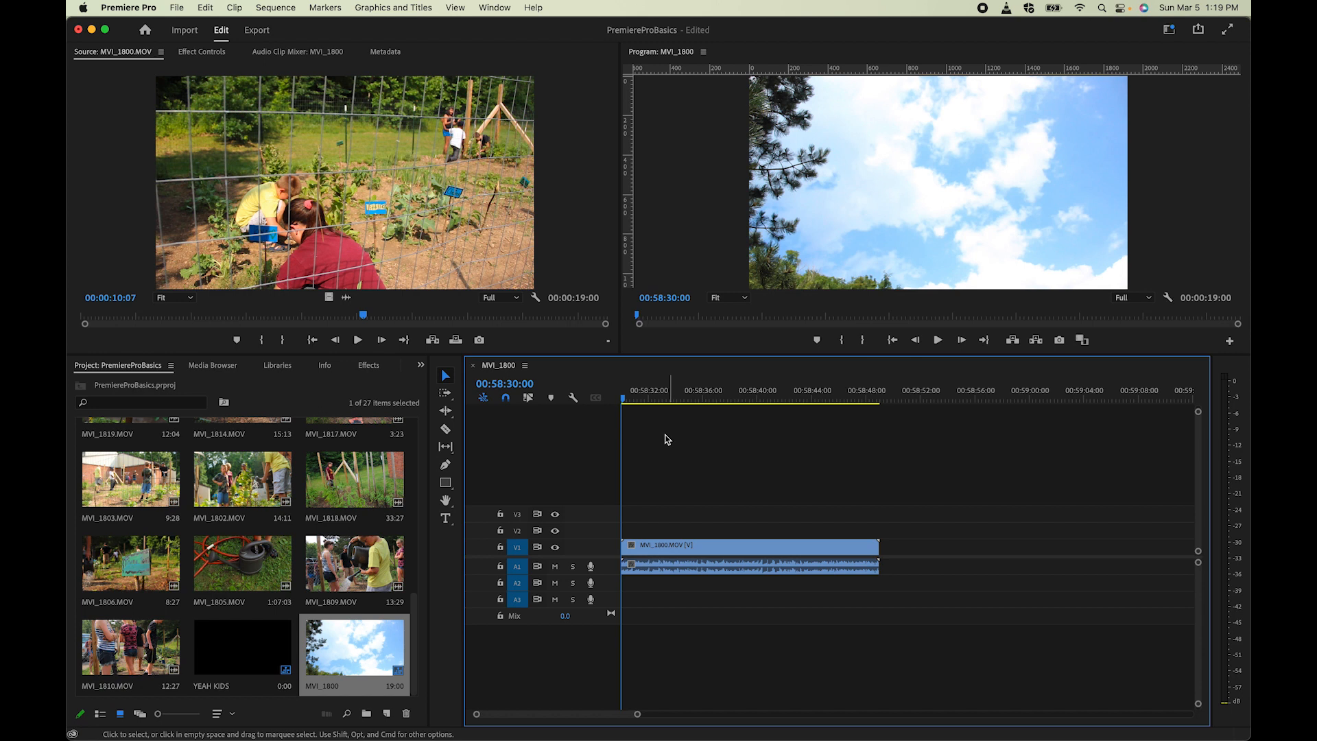
{"action": "left_click", "coordinate": [643, 396]}
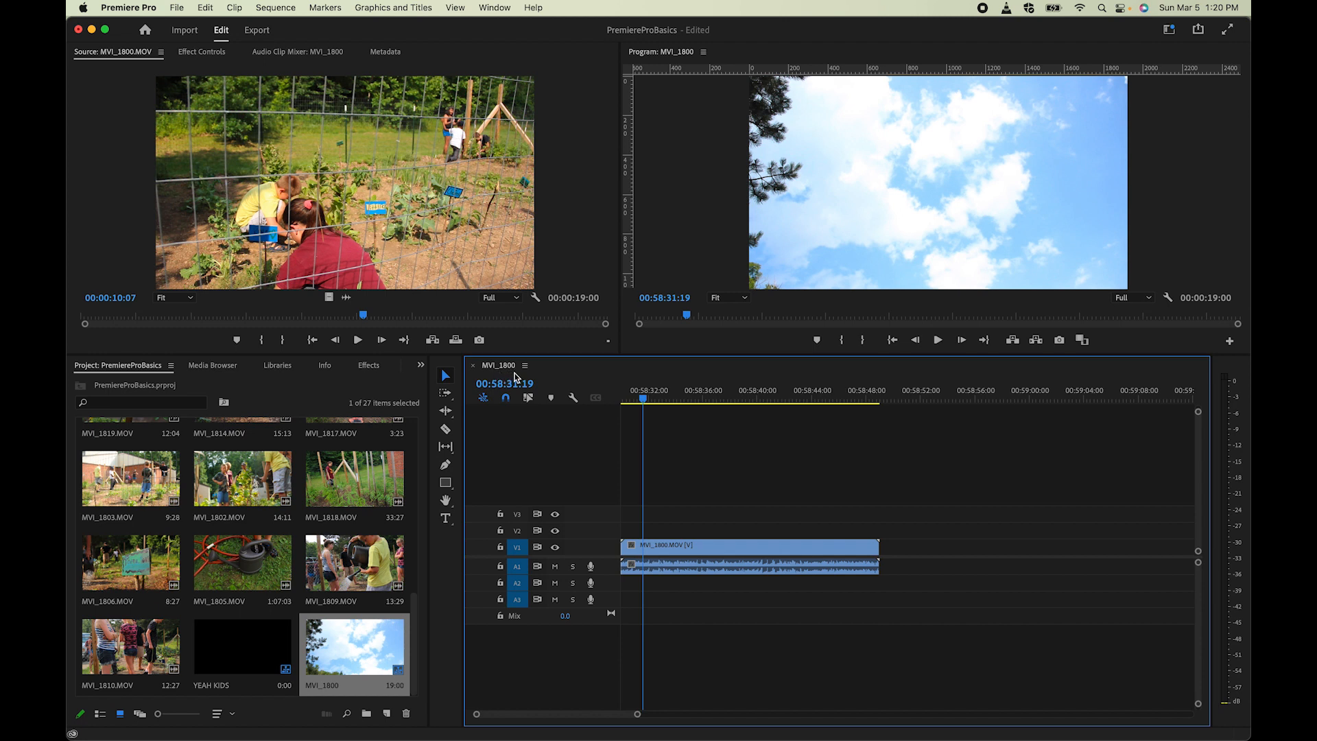
Step: Locate the source clip MVI_1800.MOV and the MVI_1800 sequence in the project, and rename the sequence YEAH KIDS 02
{"action": "scroll", "coordinate": [419, 623], "scroll_direction": "up", "scroll_amount": 2}
{"action": "left_click_drag", "start_coordinate": [415, 622], "coordinate": [415, 564]}
{"action": "left_click", "coordinate": [259, 546]}
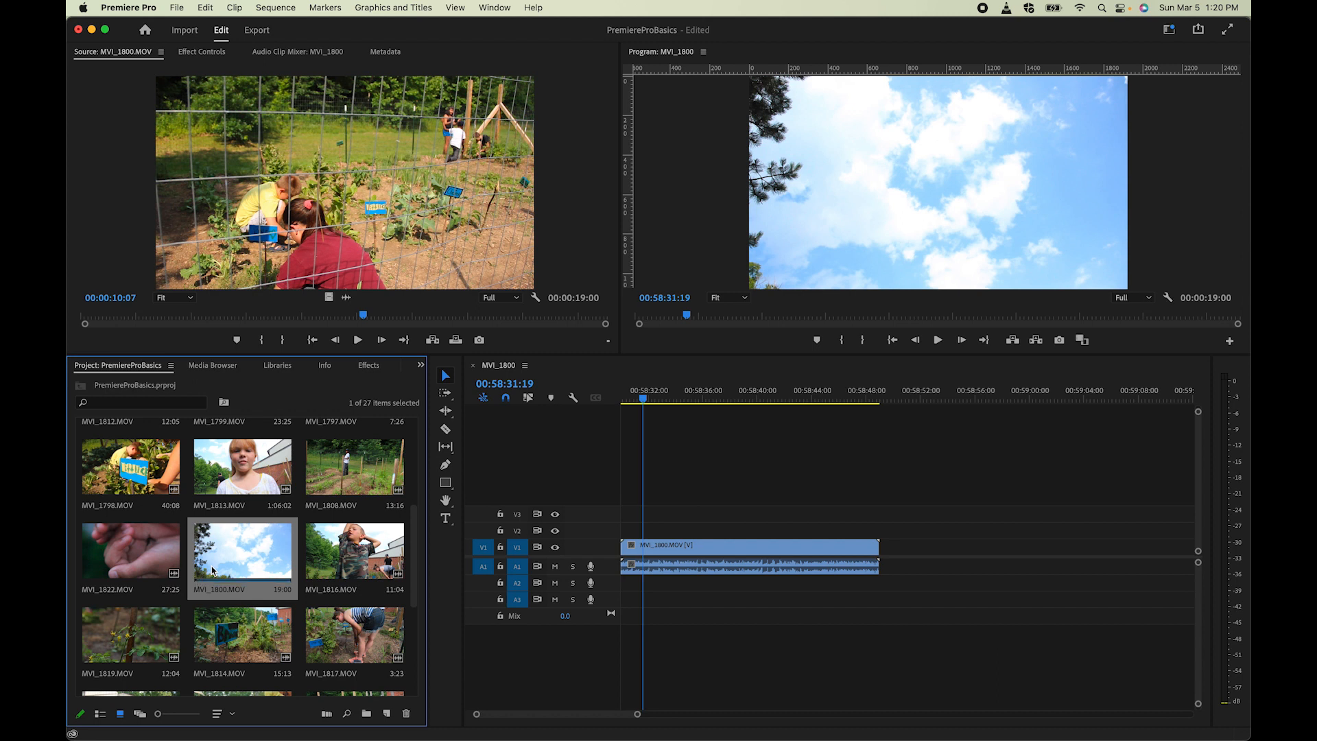
{"action": "left_click_drag", "start_coordinate": [416, 577], "coordinate": [411, 682]}
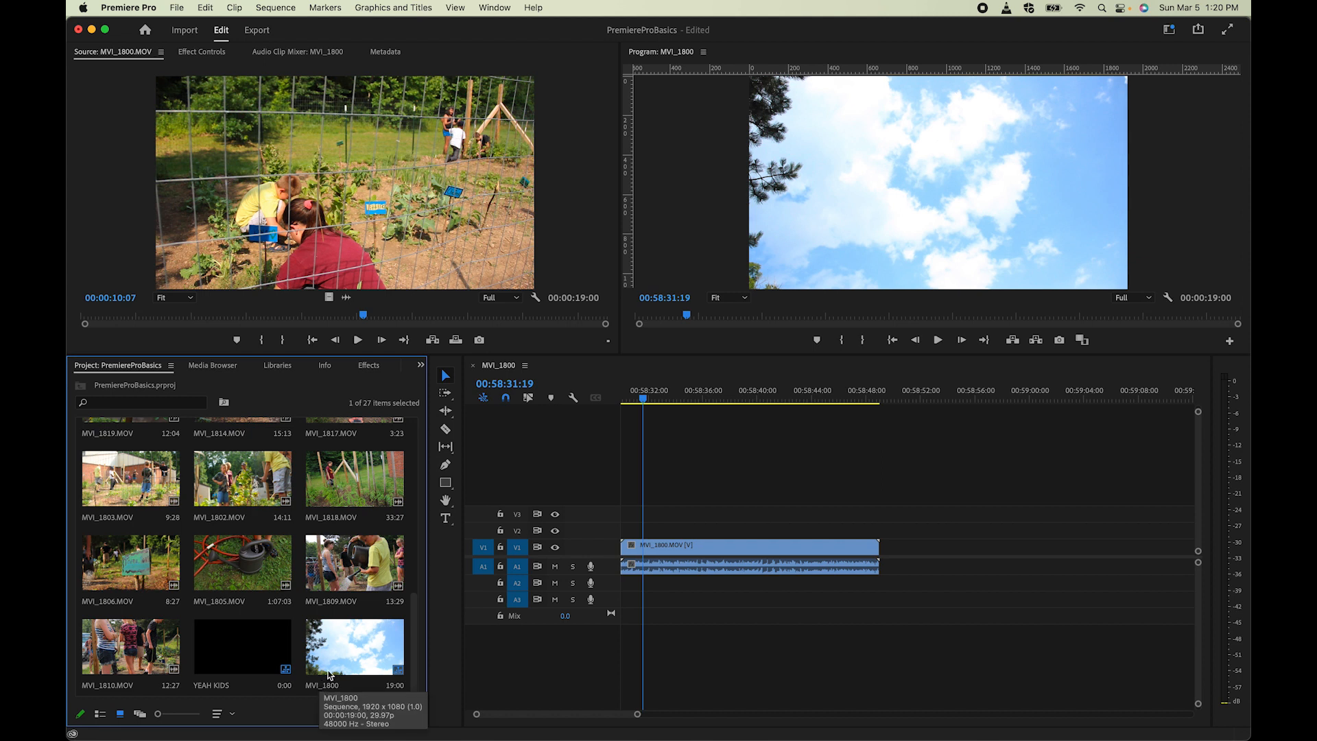
{"action": "left_click", "coordinate": [363, 643]}
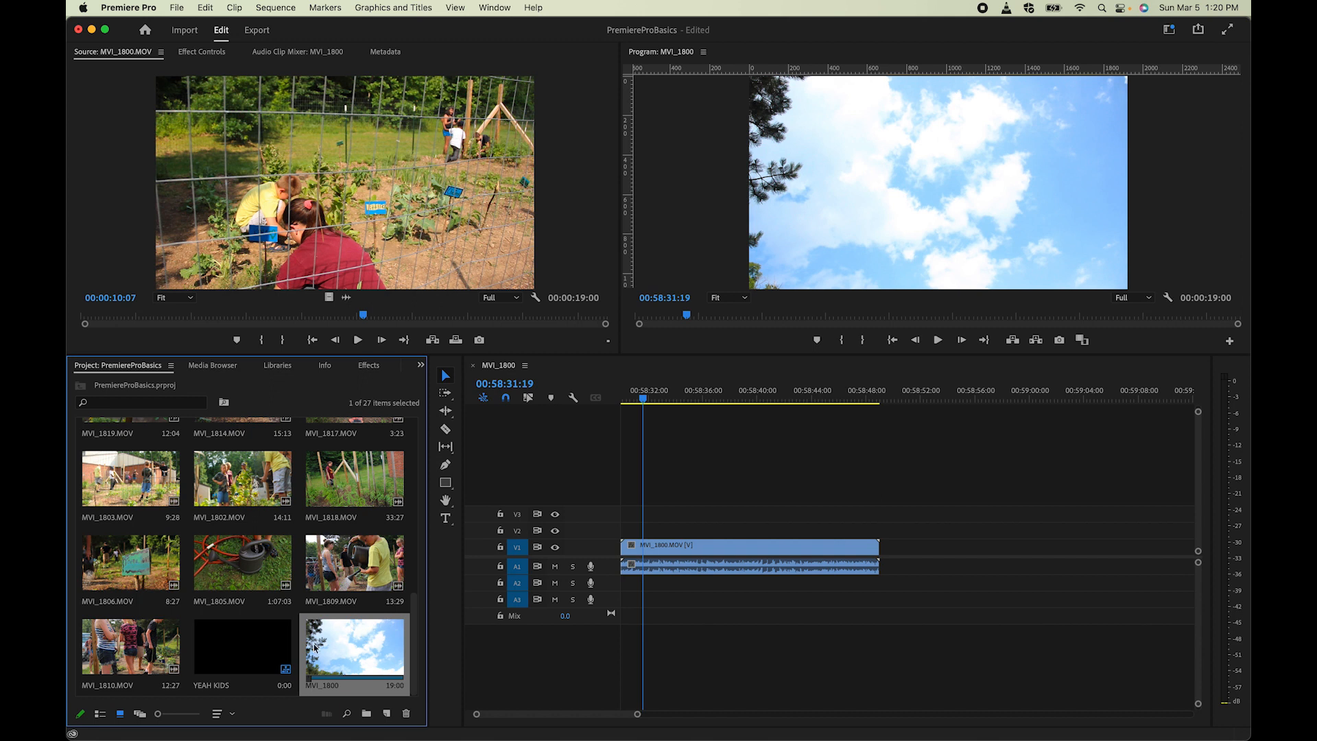
{"action": "left_click", "coordinate": [328, 686]}
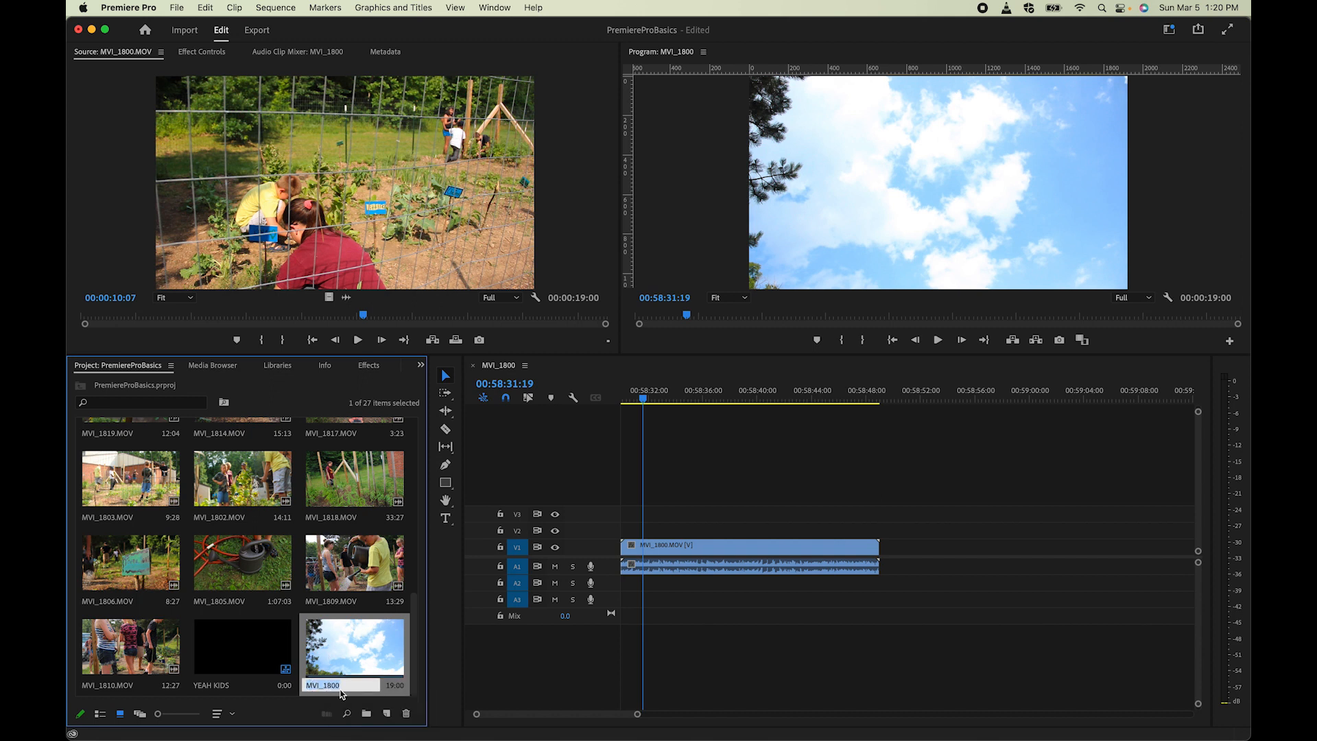
{"action": "type", "text": "YEAH KIDS 02"}
{"action": "key", "text": "Return"}
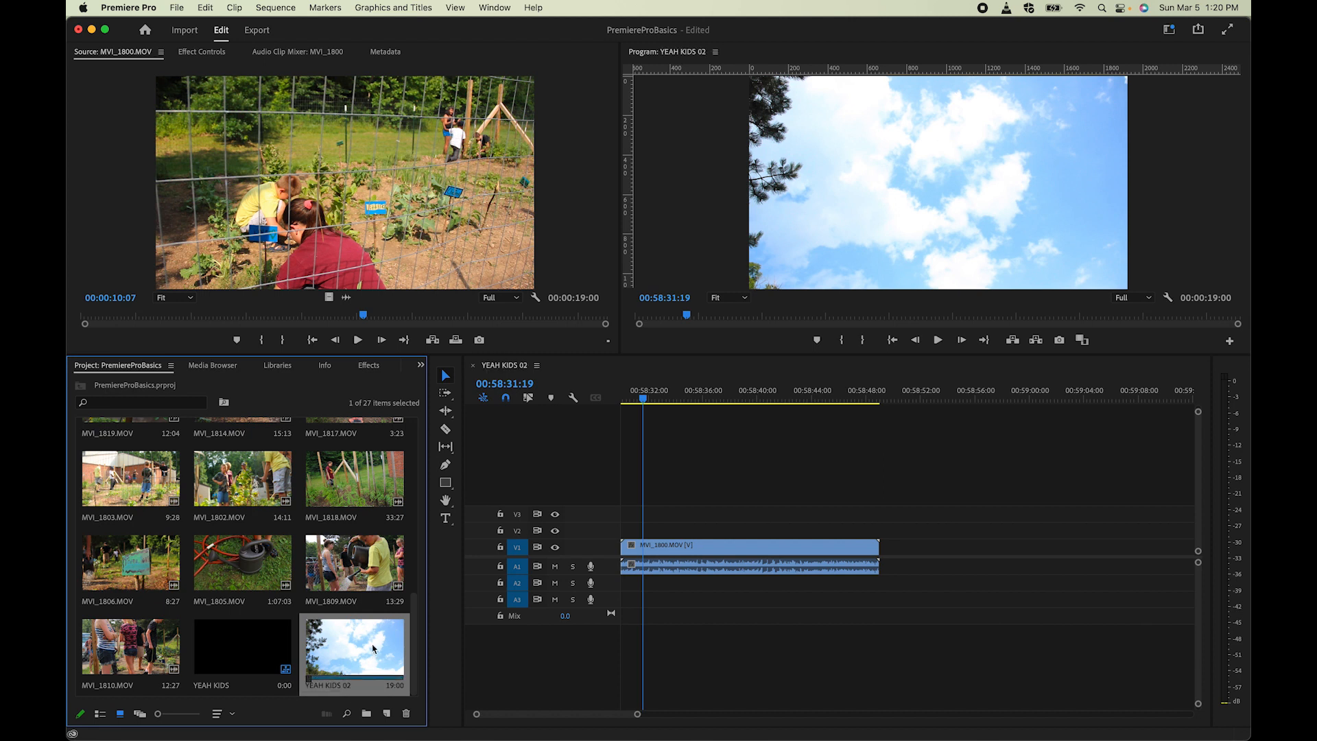
Step: Delete the empty YEAH KIDS sequence from the project
{"action": "left_click", "coordinate": [232, 661]}
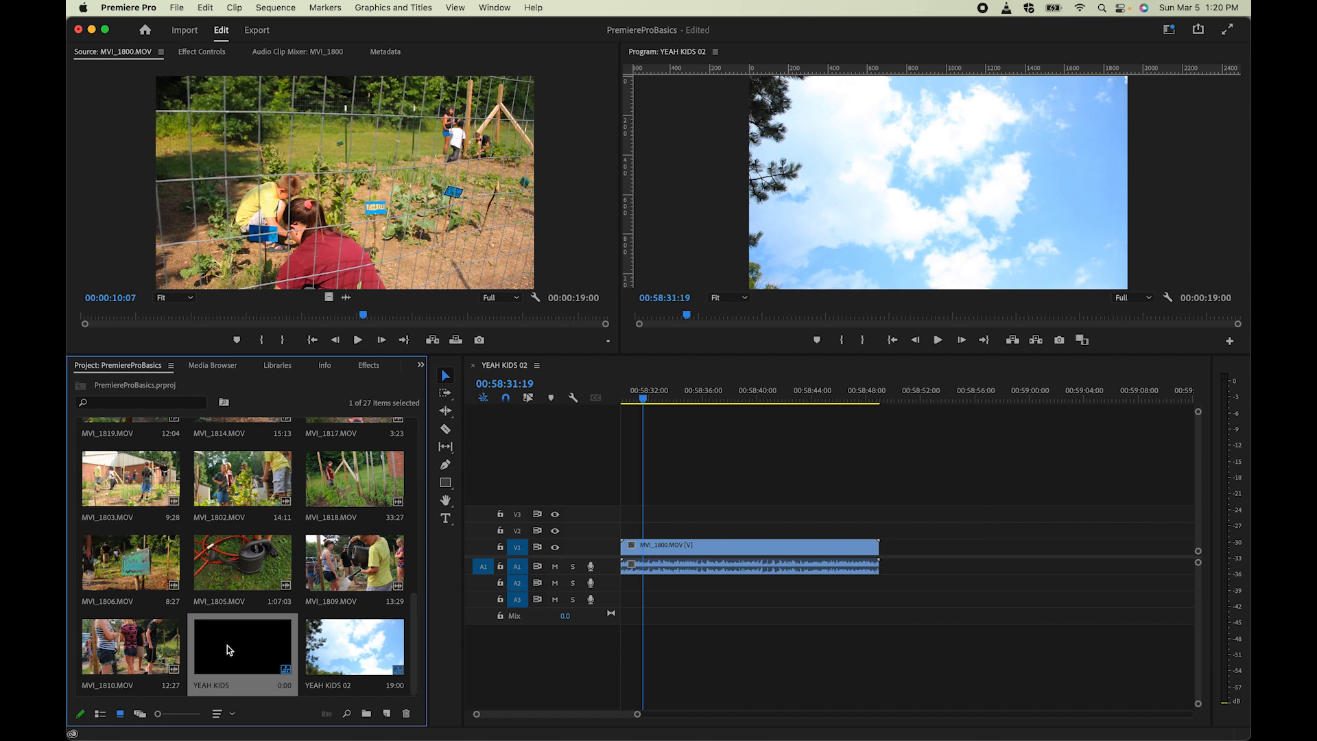
{"action": "right_click", "coordinate": [239, 651]}
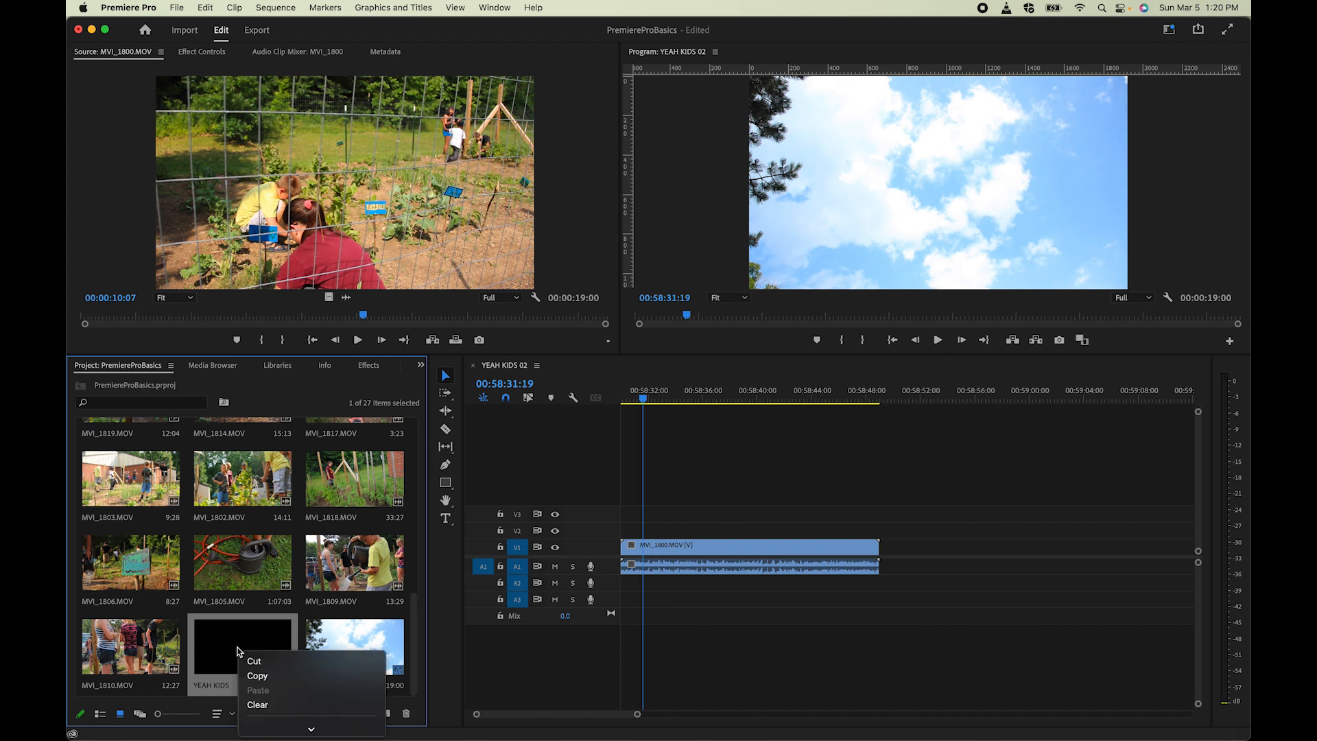
{"action": "mouse_move", "coordinate": [290, 723]}
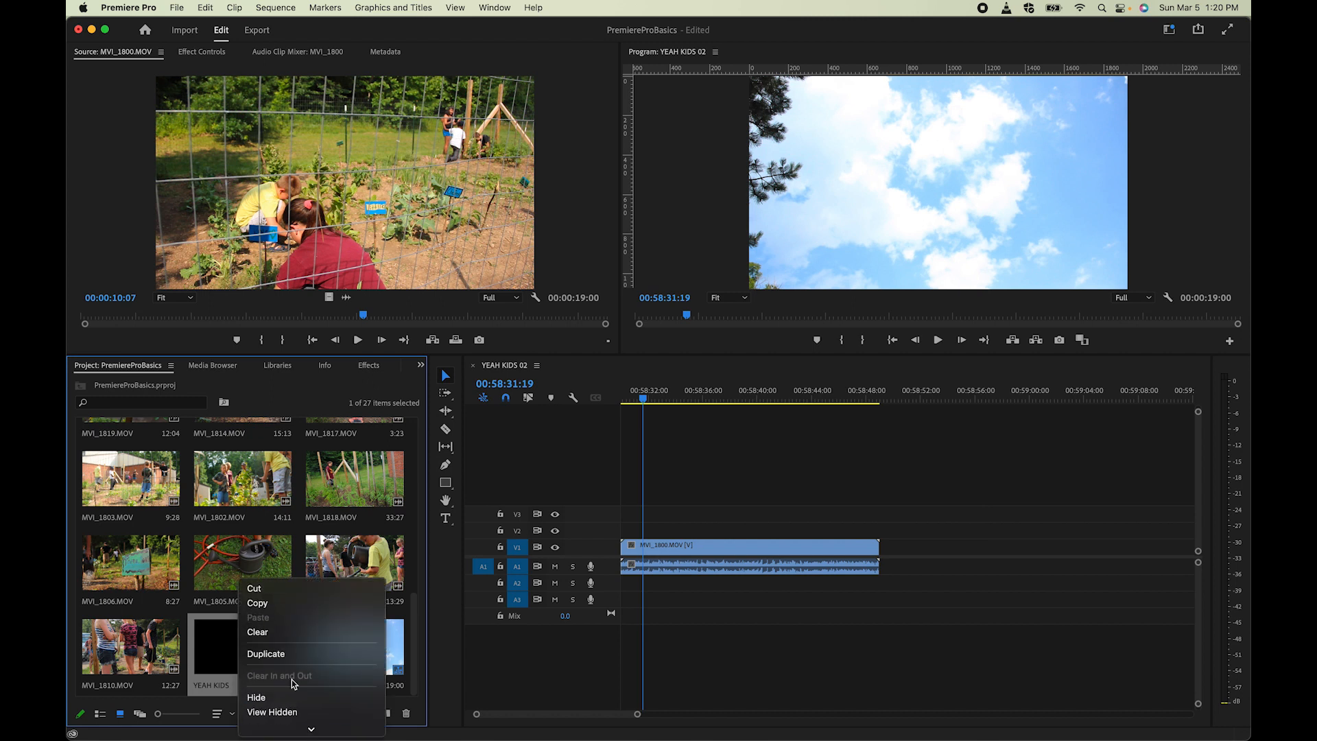
{"action": "left_click", "coordinate": [280, 631]}
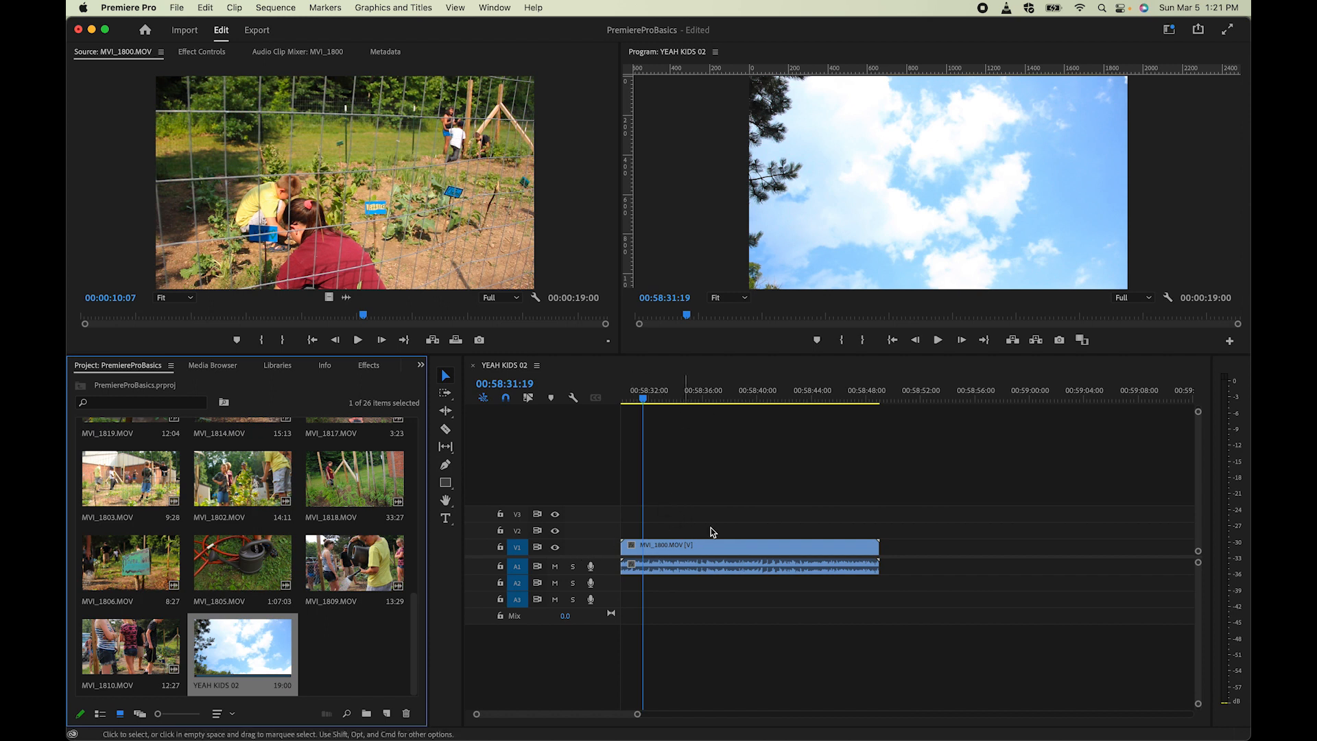
Step: Increase the heights of the Audio 1 and Video 1 tracks to show the waveform and clip thumbnail
{"action": "left_click", "coordinate": [520, 575]}
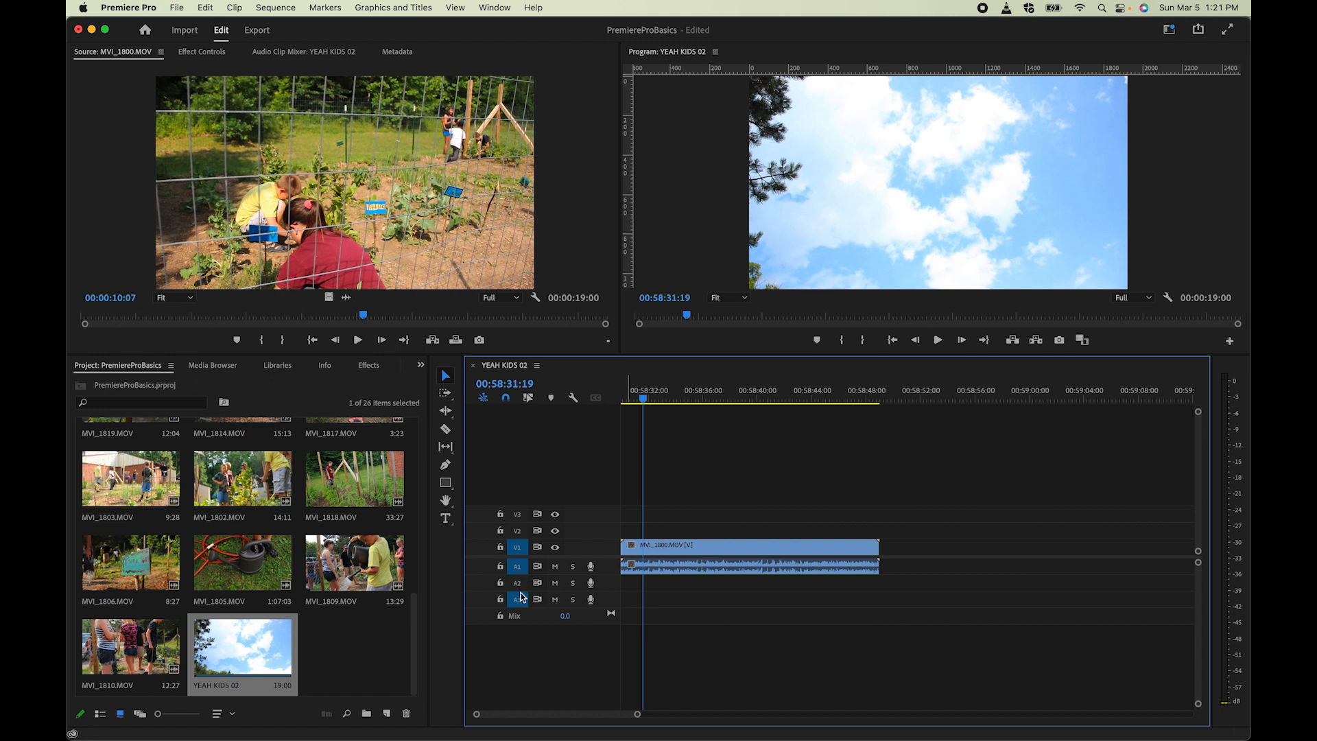
{"action": "left_click_drag", "start_coordinate": [522, 574], "coordinate": [523, 607]}
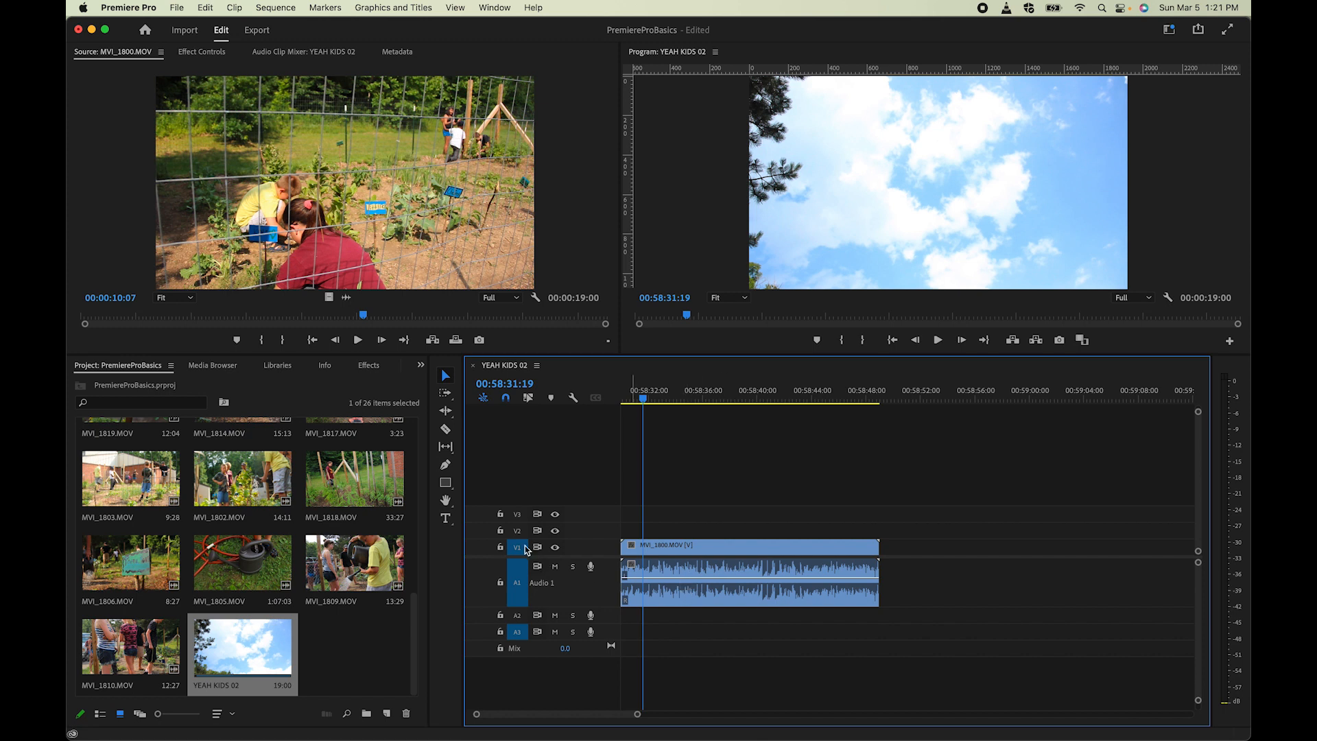
{"action": "left_click_drag", "start_coordinate": [521, 540], "coordinate": [523, 522]}
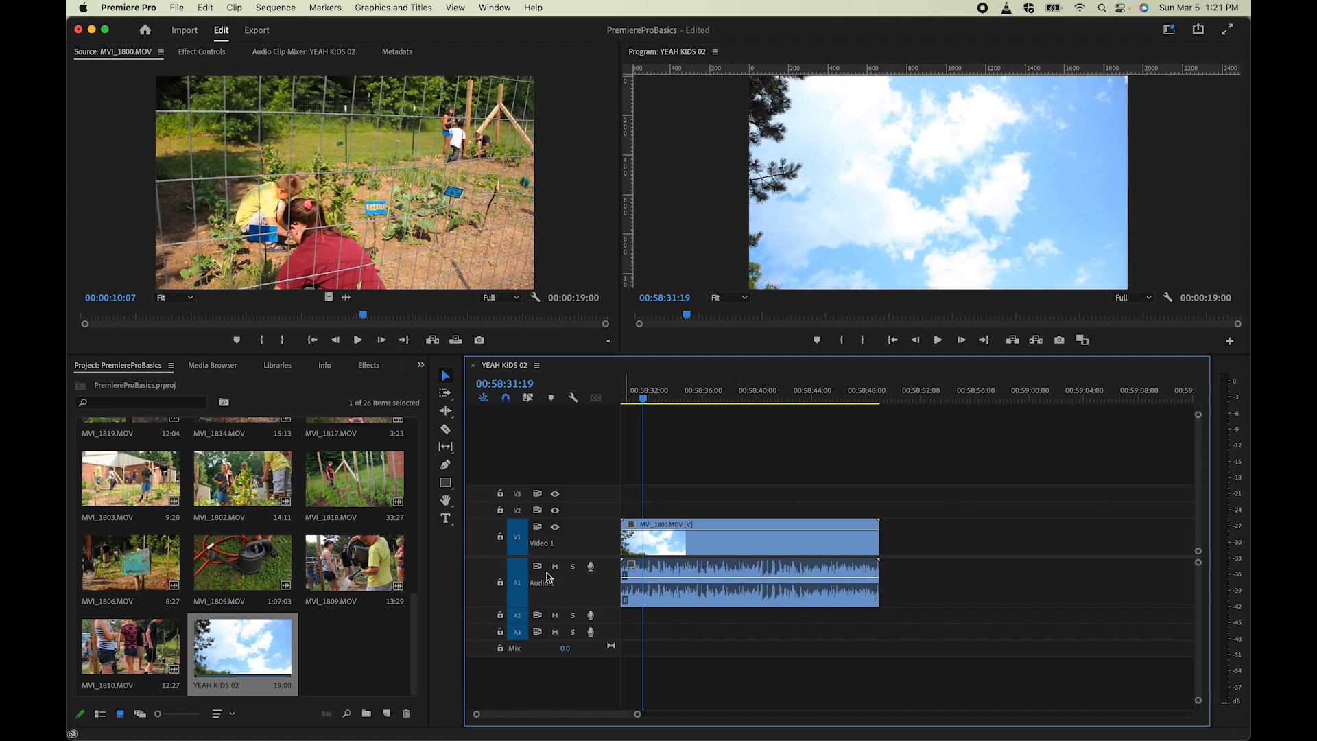
Step: Shift only the video part of MVI_1800.MOV about 3 seconds later than its audio, and undo the shift
{"action": "left_click", "coordinate": [683, 544]}
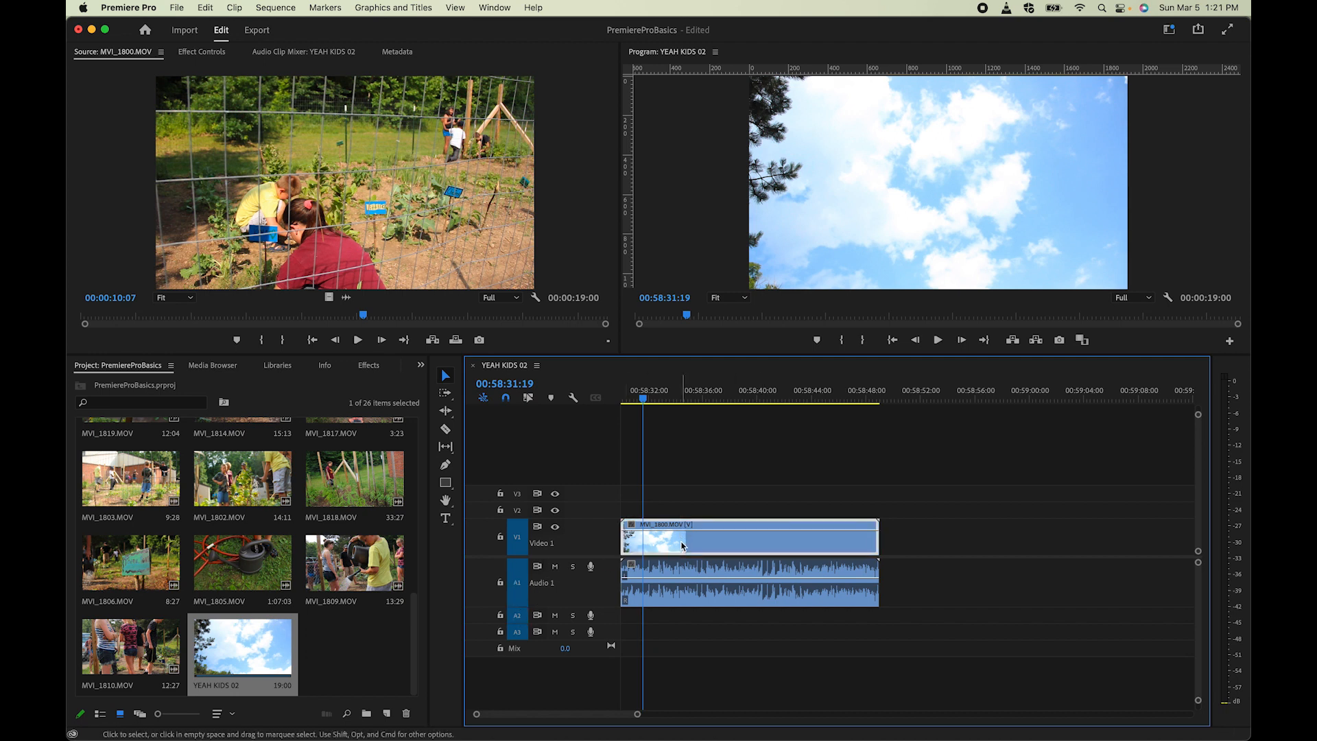
{"action": "left_click", "coordinate": [662, 570]}
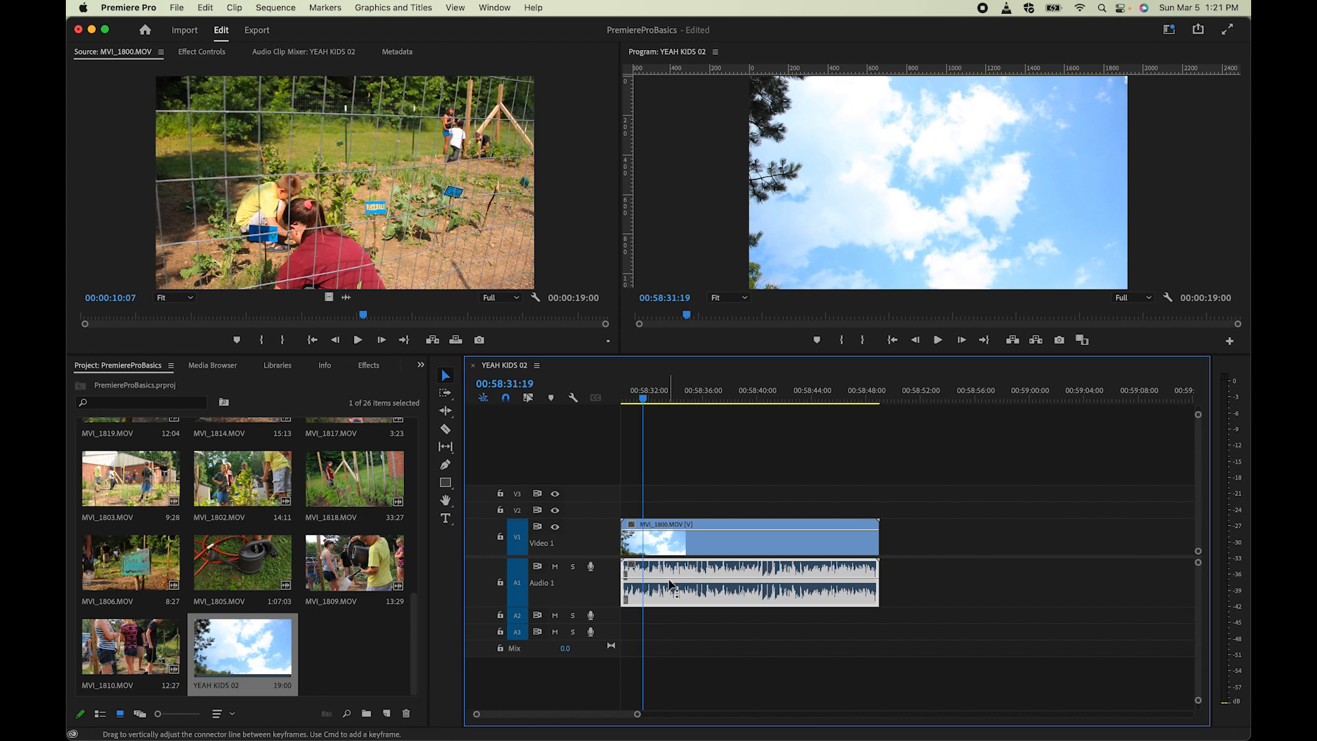
{"action": "left_click", "coordinate": [701, 552]}
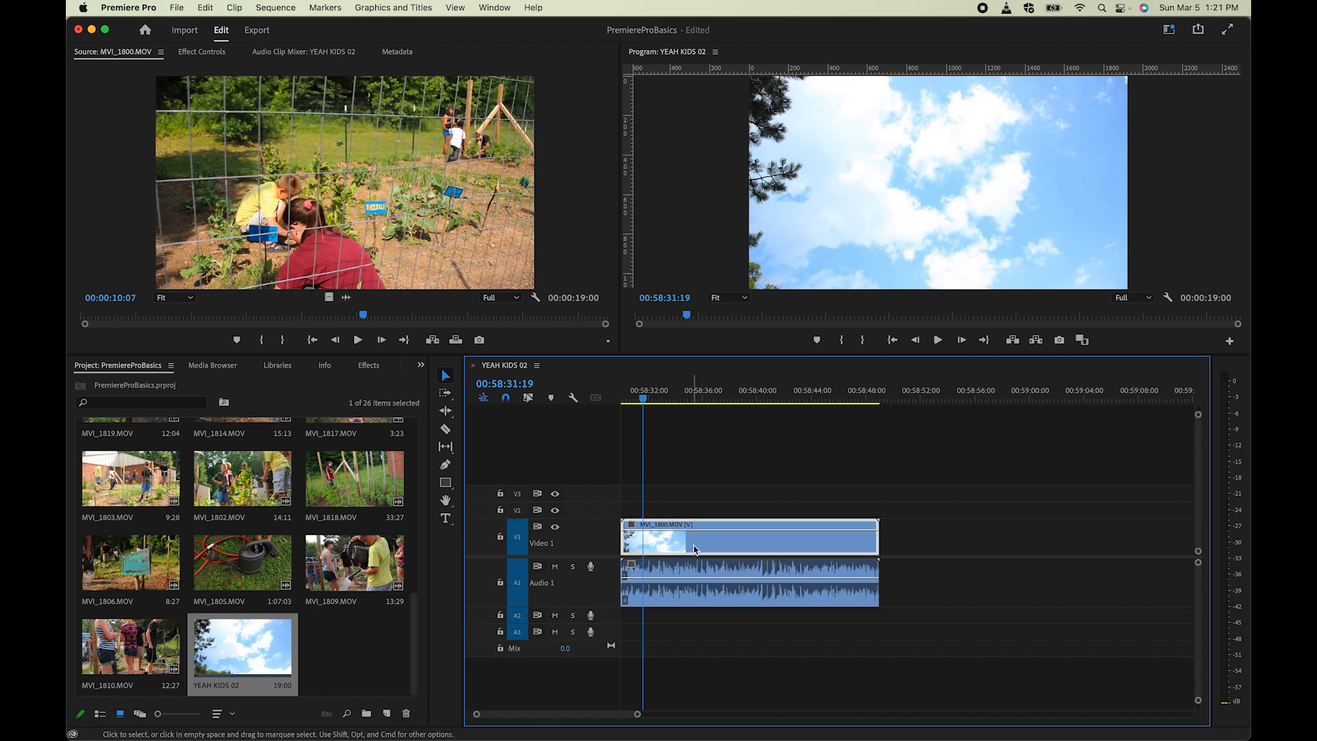
{"action": "left_click_drag", "start_coordinate": [694, 549], "coordinate": [736, 552]}
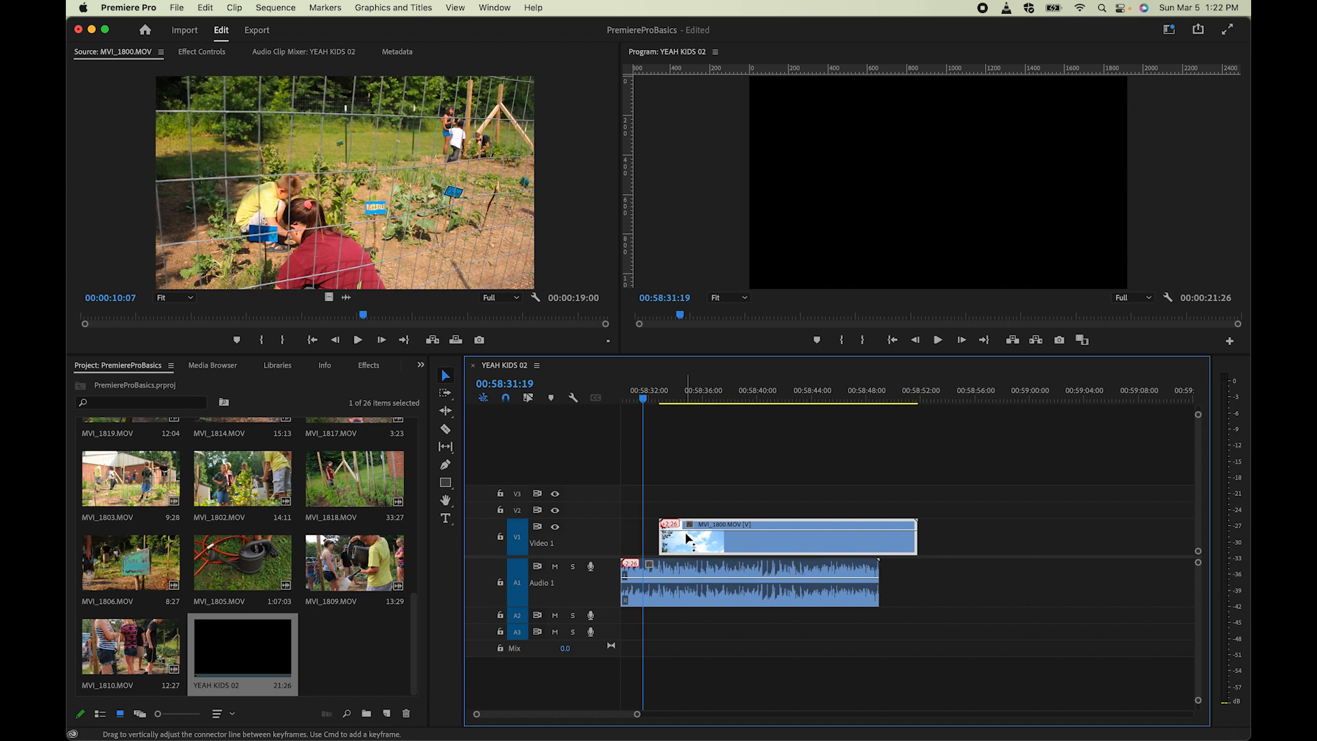
{"action": "key", "text": "super+z"}
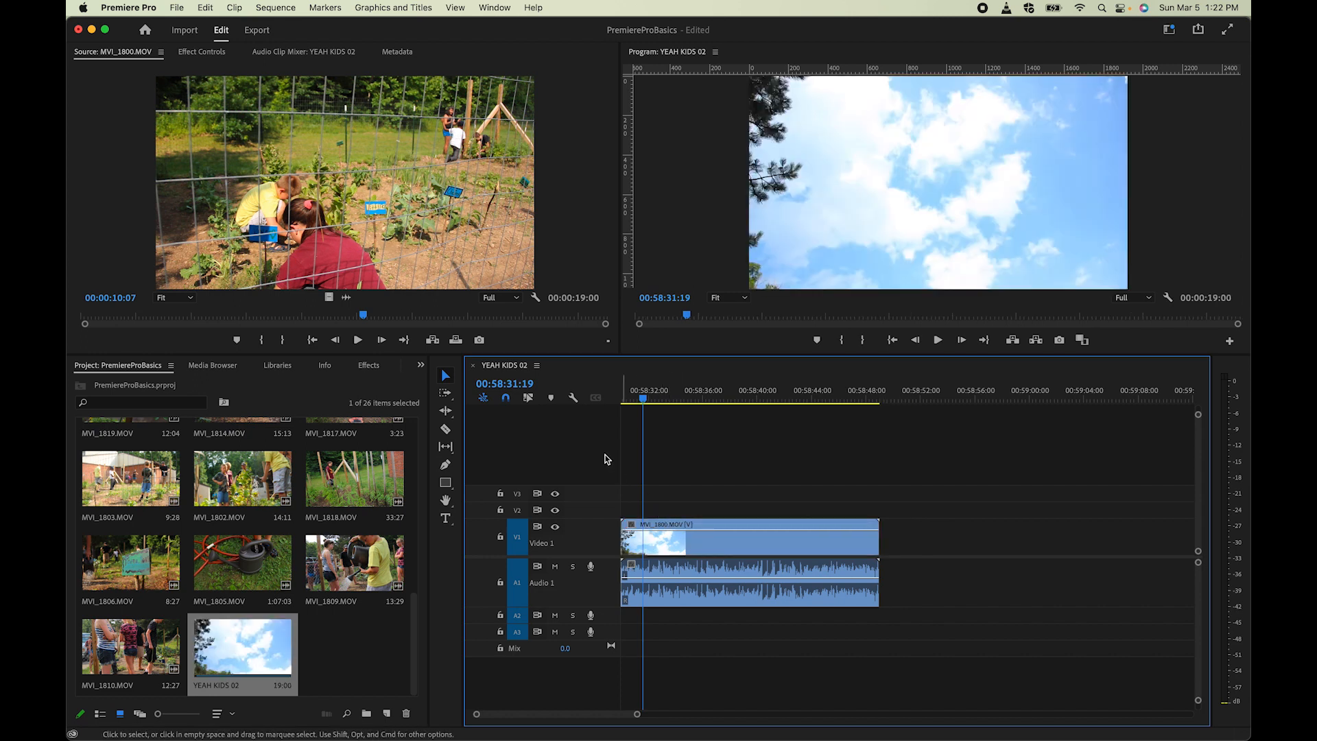
Step: Select the clip's video and audio together with Linked Selection turned on, and move the playhead back to 00:58:30:22
{"action": "left_click", "coordinate": [532, 397]}
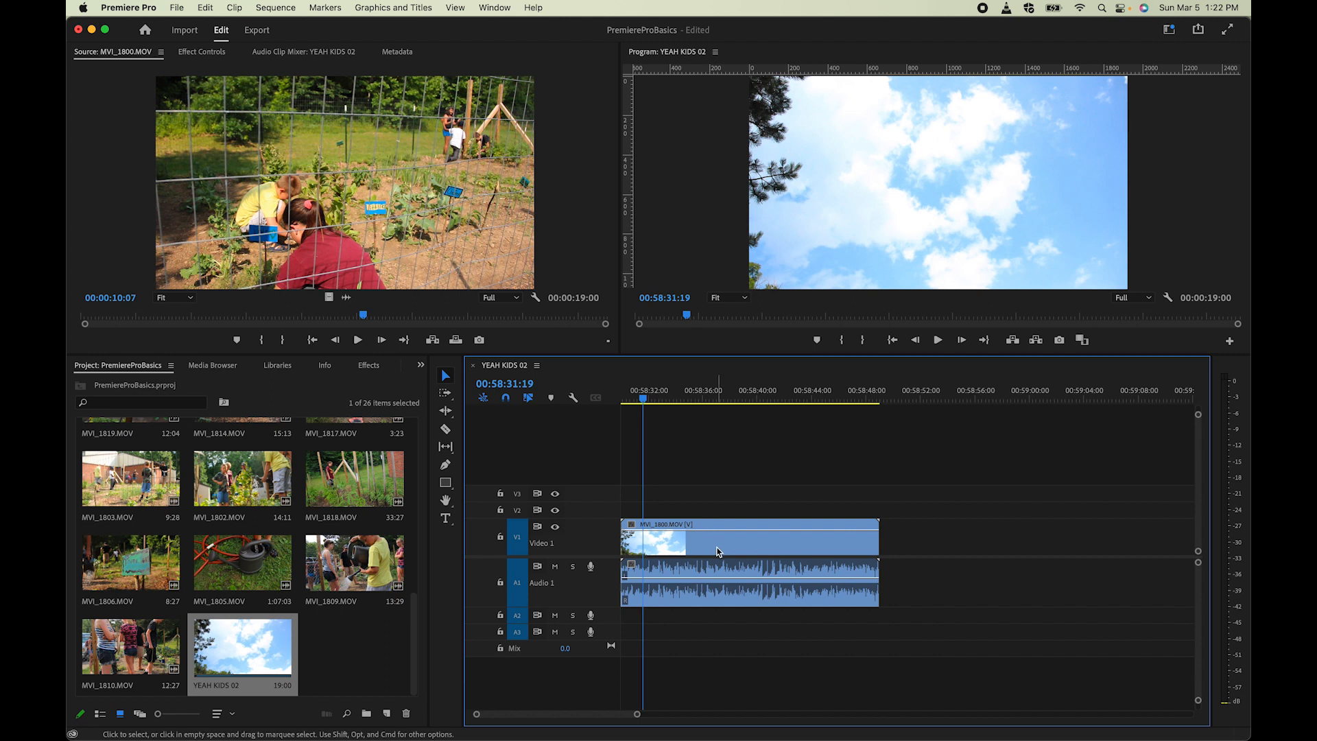
{"action": "left_click", "coordinate": [770, 547]}
{"action": "mouse_move", "coordinate": [770, 547]}
{"action": "left_mouse_down"}
{"action": "mouse_move", "coordinate": [888, 550]}
{"action": "mouse_move", "coordinate": [790, 550]}
{"action": "left_mouse_up"}
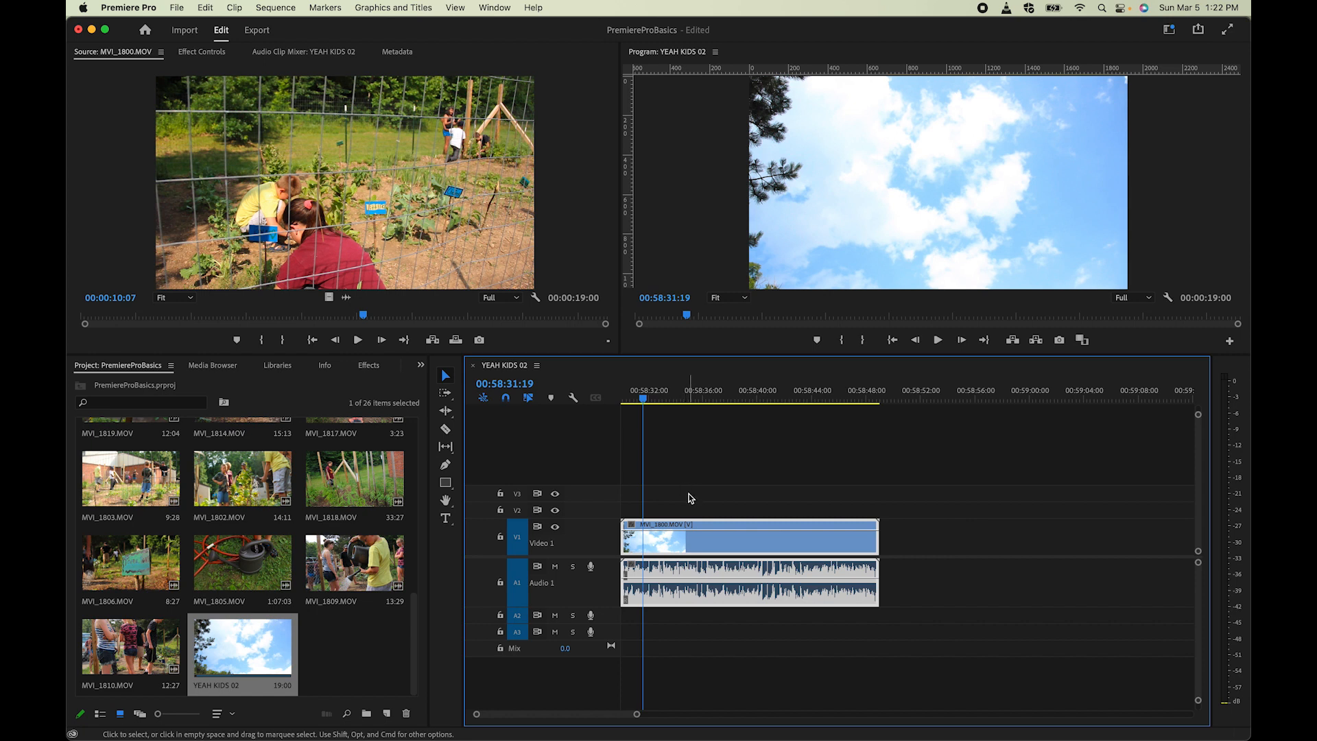
{"action": "left_click_drag", "start_coordinate": [644, 403], "coordinate": [633, 403]}
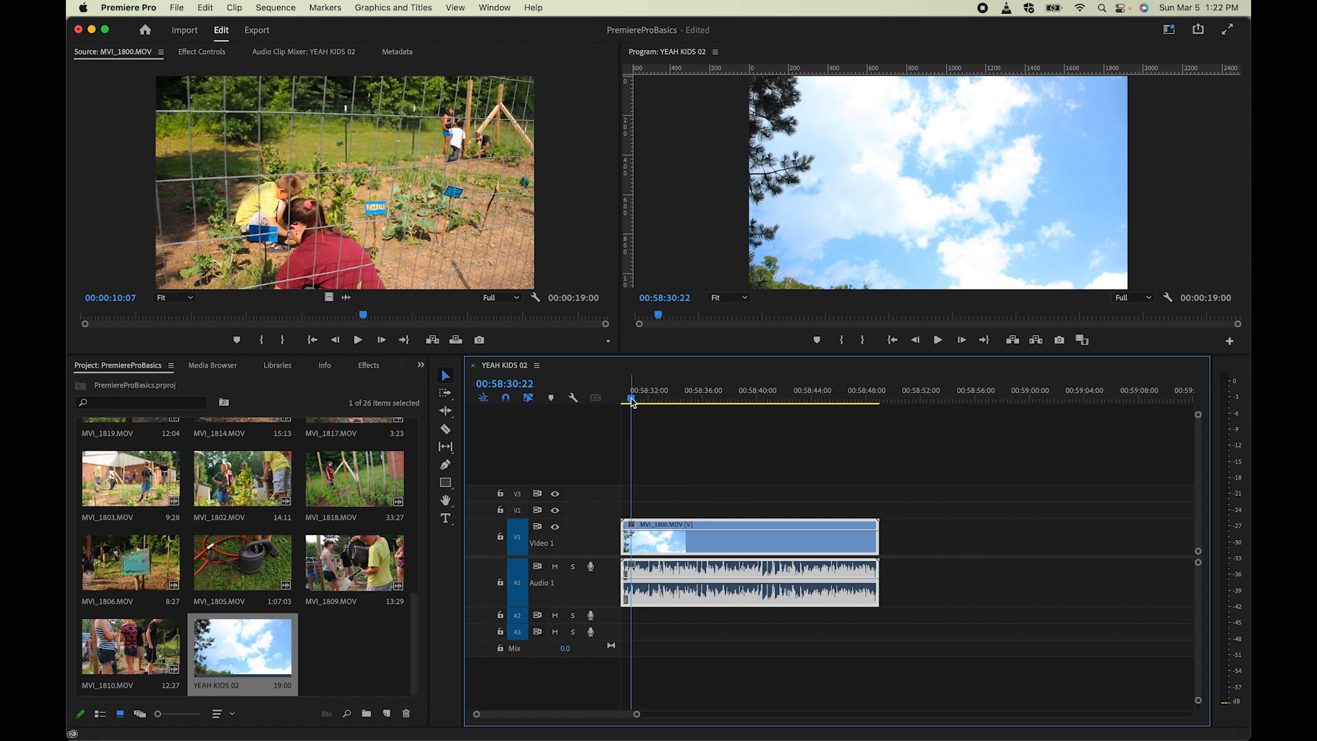
Step: Play the opening of the YEAH KIDS 02 sequence and scrub back through the sky footage in the timeline and the Program Monitor
{"action": "key", "text": "space"}
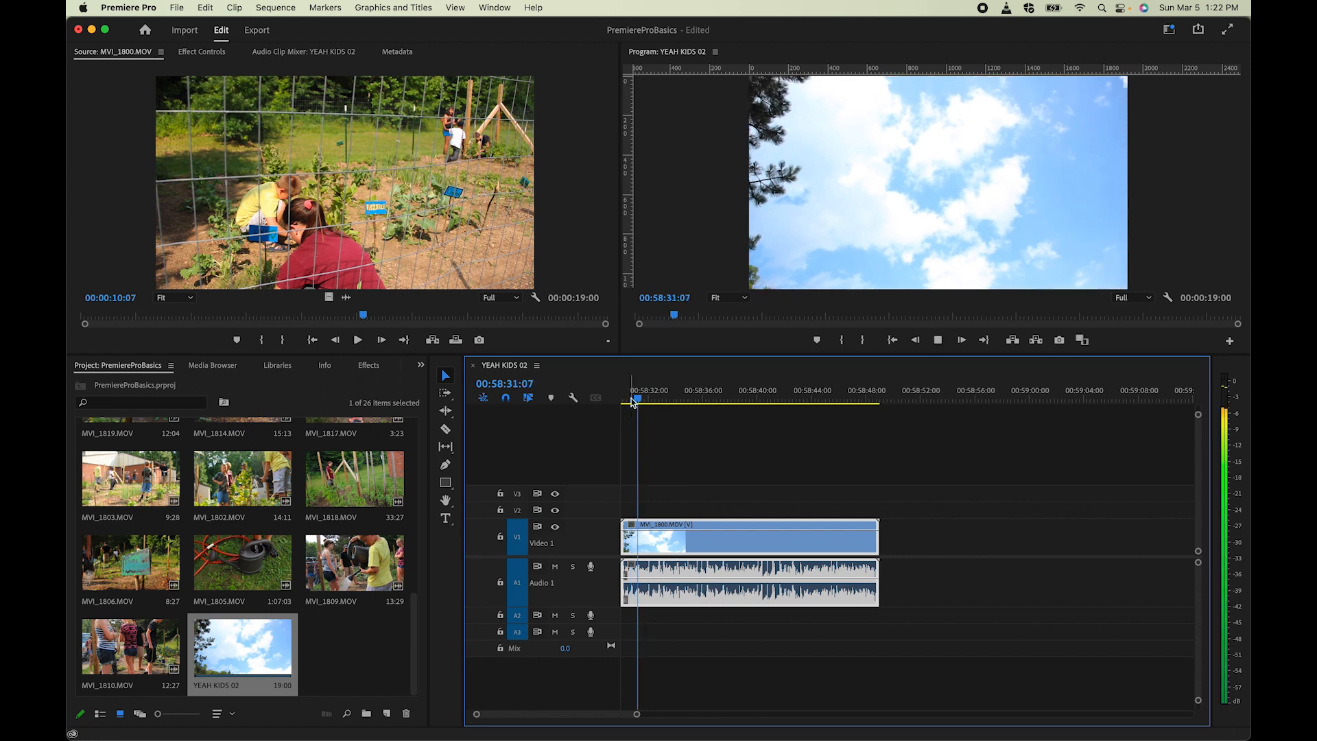
{"action": "key", "text": "space"}
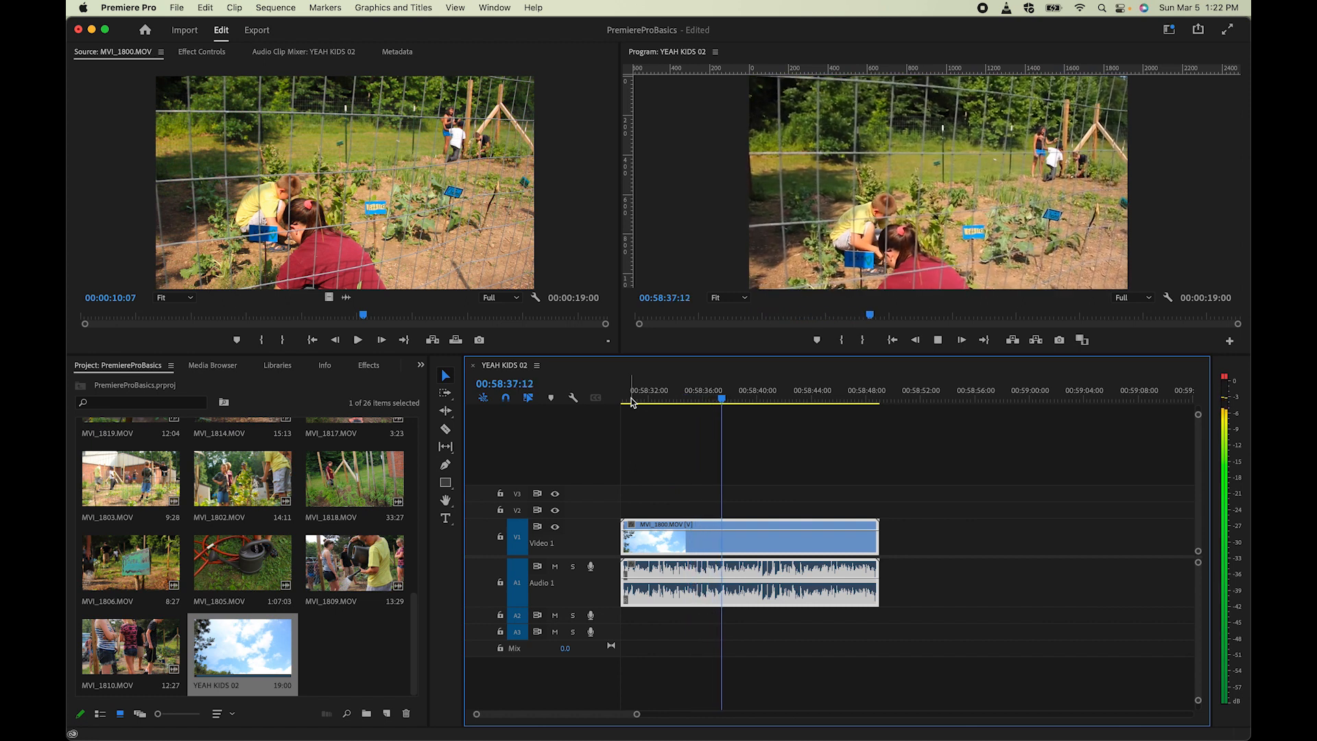
{"action": "key", "text": "space"}
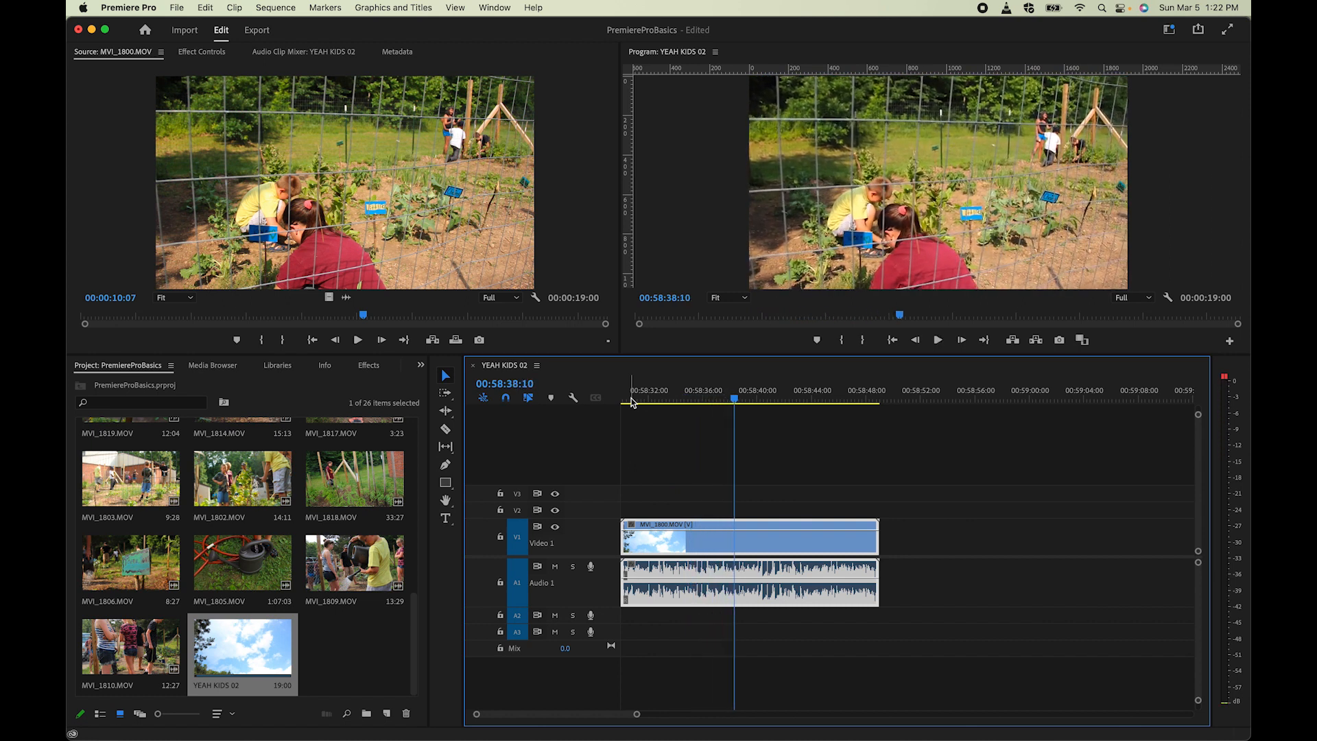
{"action": "left_click_drag", "start_coordinate": [732, 400], "coordinate": [652, 397]}
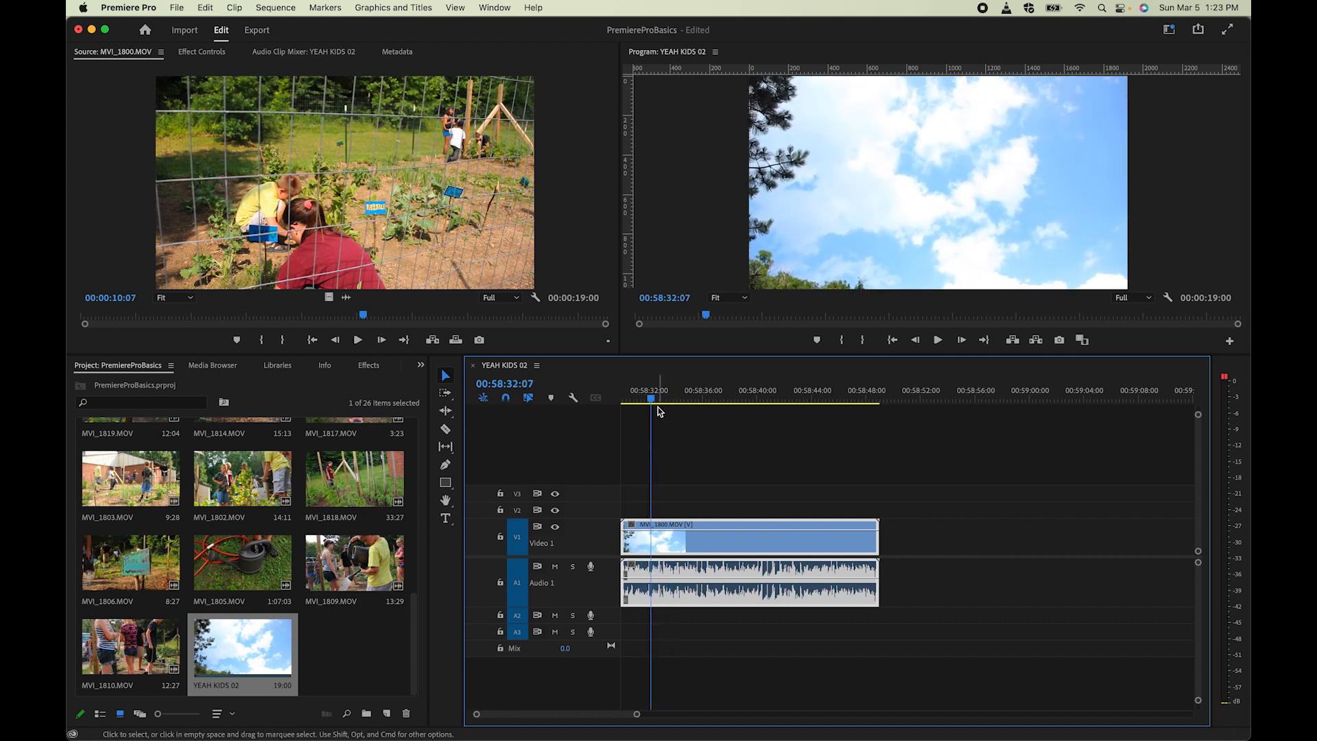
{"action": "left_click_drag", "start_coordinate": [706, 317], "coordinate": [677, 339]}
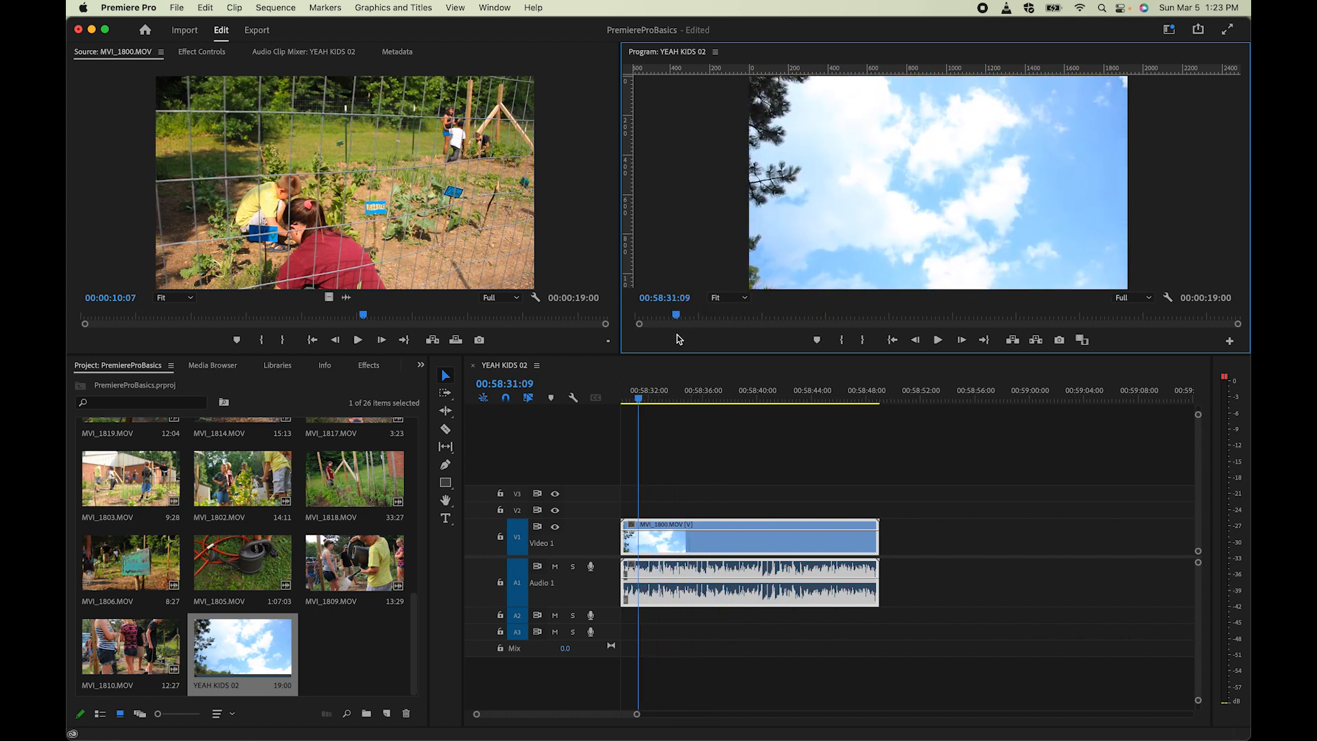
Step: Trim the start of MVI_1800.MOV to the playhead at 00:58:32:09, play the trimmed clip, and undo the trim
{"action": "left_click", "coordinate": [640, 399]}
{"action": "mouse_move", "coordinate": [640, 399]}
{"action": "left_mouse_down"}
{"action": "mouse_move", "coordinate": [669, 400]}
{"action": "mouse_move", "coordinate": [652, 398]}
{"action": "left_mouse_up"}
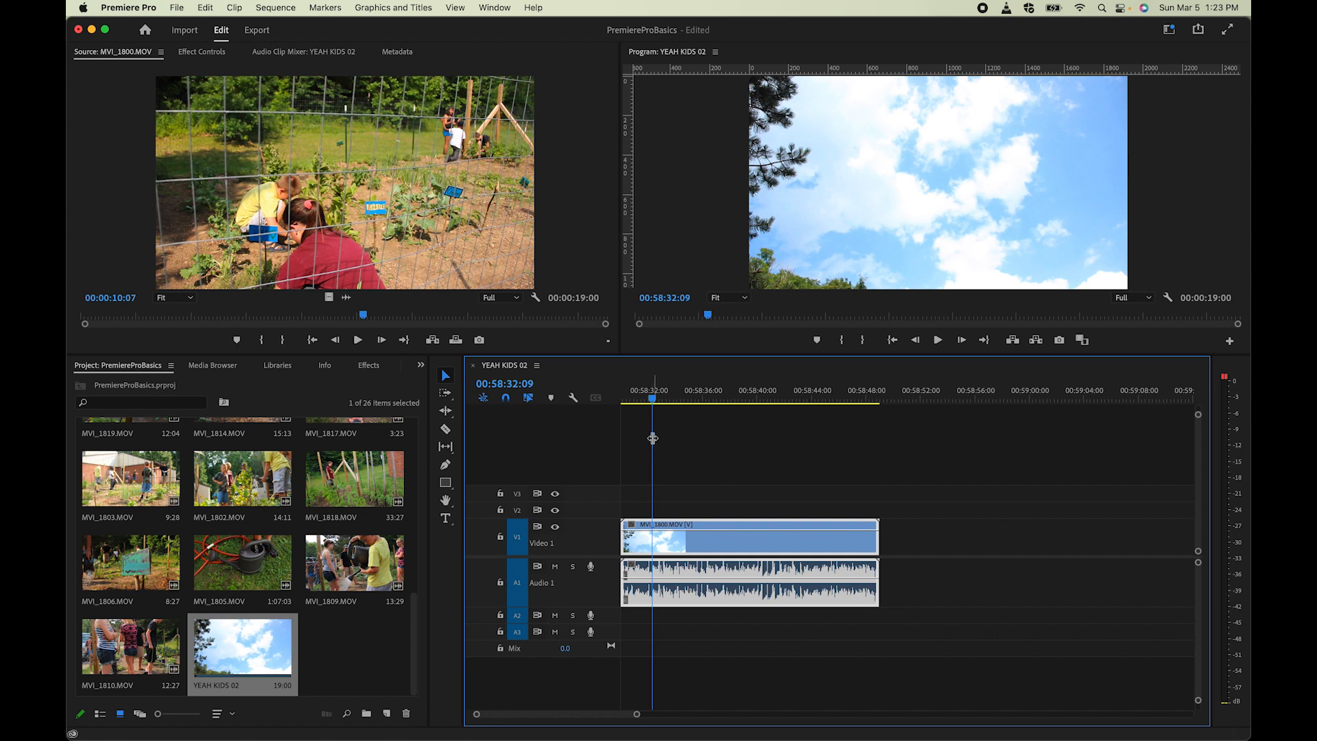
{"action": "left_click", "coordinate": [626, 526]}
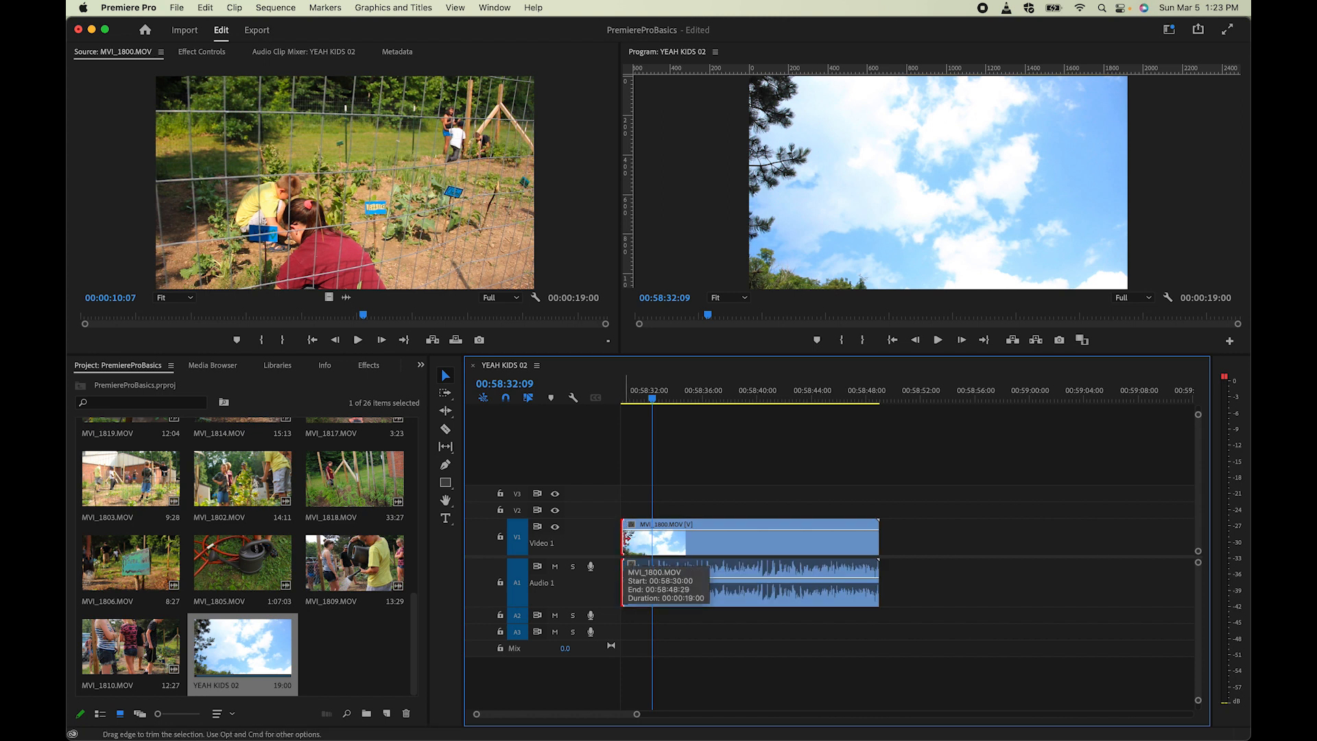
{"action": "left_click_drag", "start_coordinate": [626, 539], "coordinate": [653, 538]}
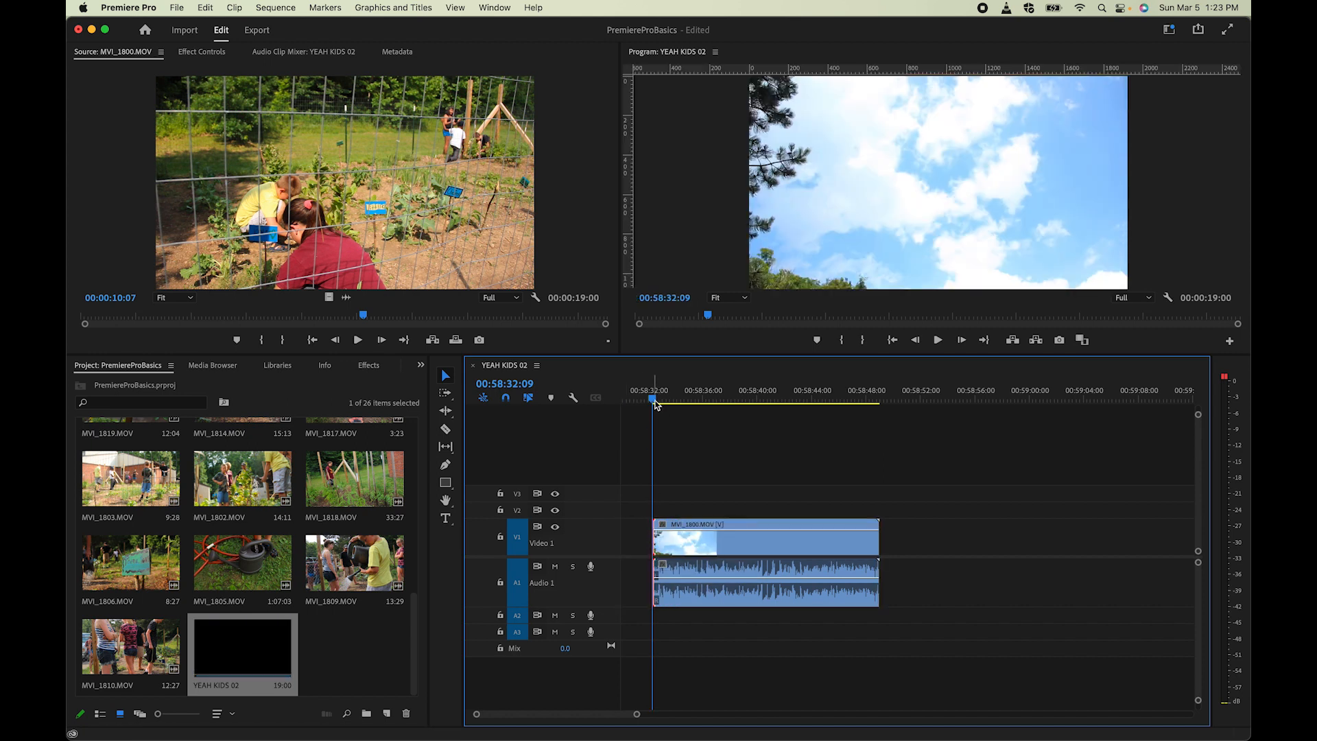
{"action": "key", "text": "space"}
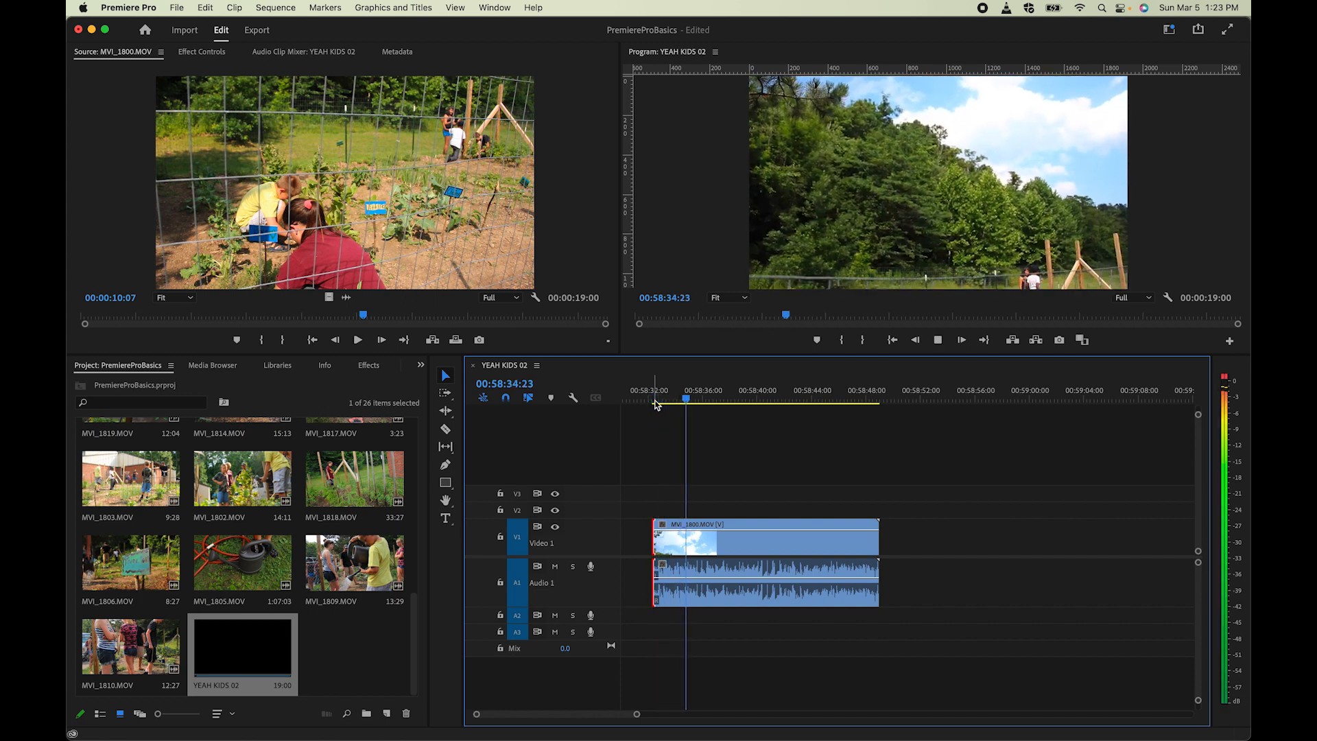
{"action": "key", "text": "space"}
{"action": "key", "text": "super+z"}
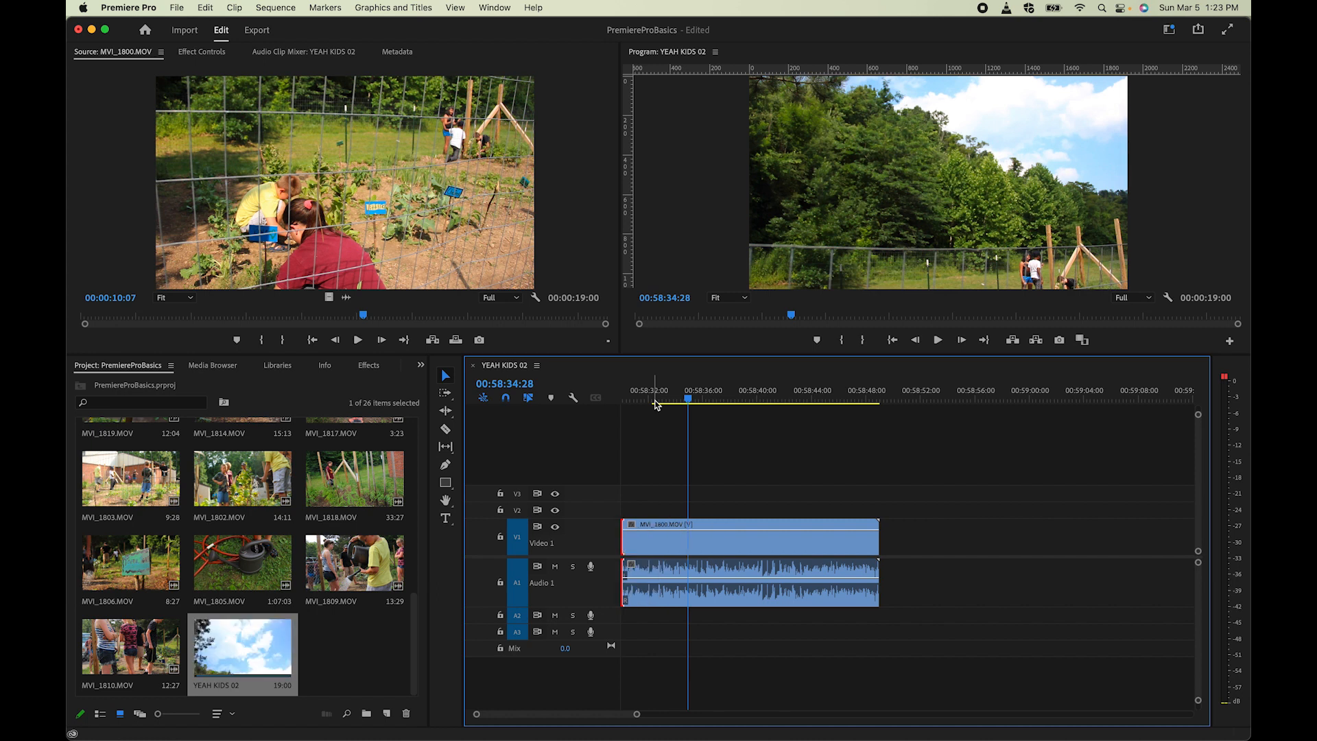
Step: Cut MVI_1800.MOV at 00:58:32:17 with the Razor tool and delete the short piece before the cut
{"action": "left_click_drag", "start_coordinate": [687, 398], "coordinate": [657, 407]}
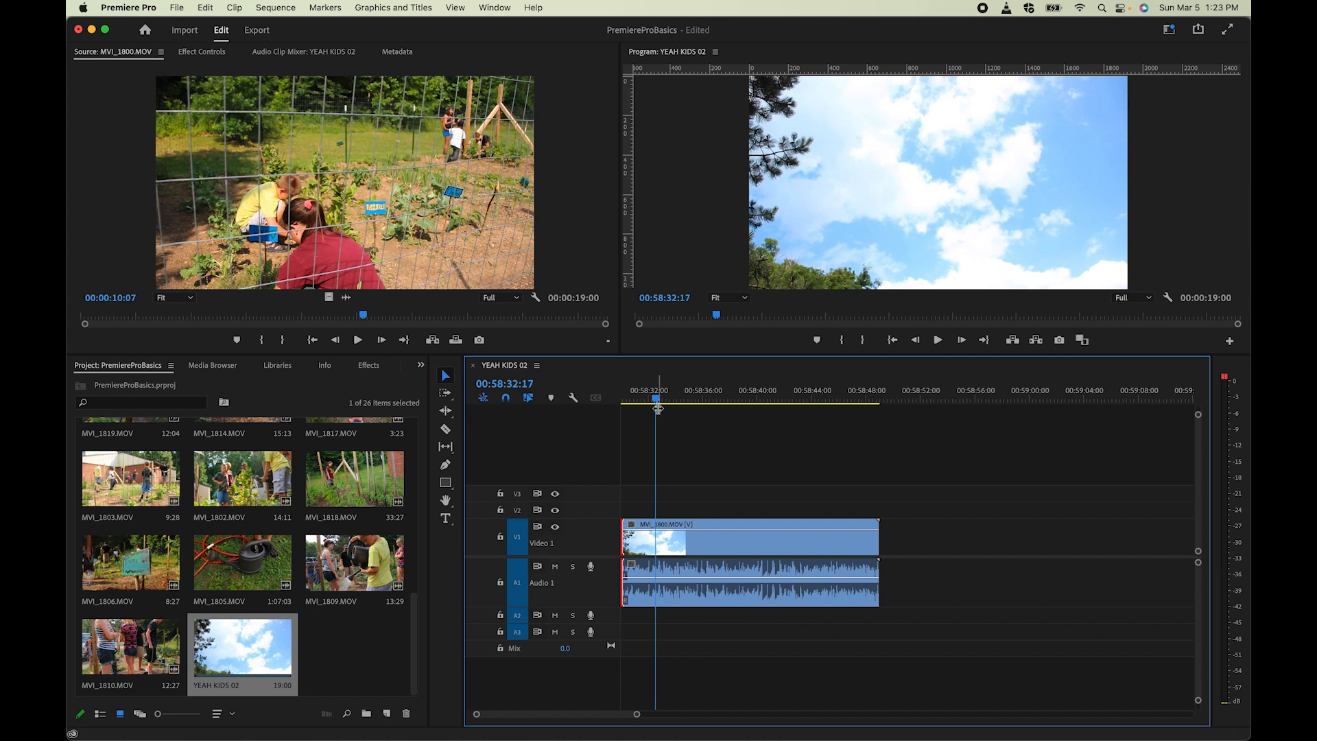
{"action": "left_click", "coordinate": [446, 430]}
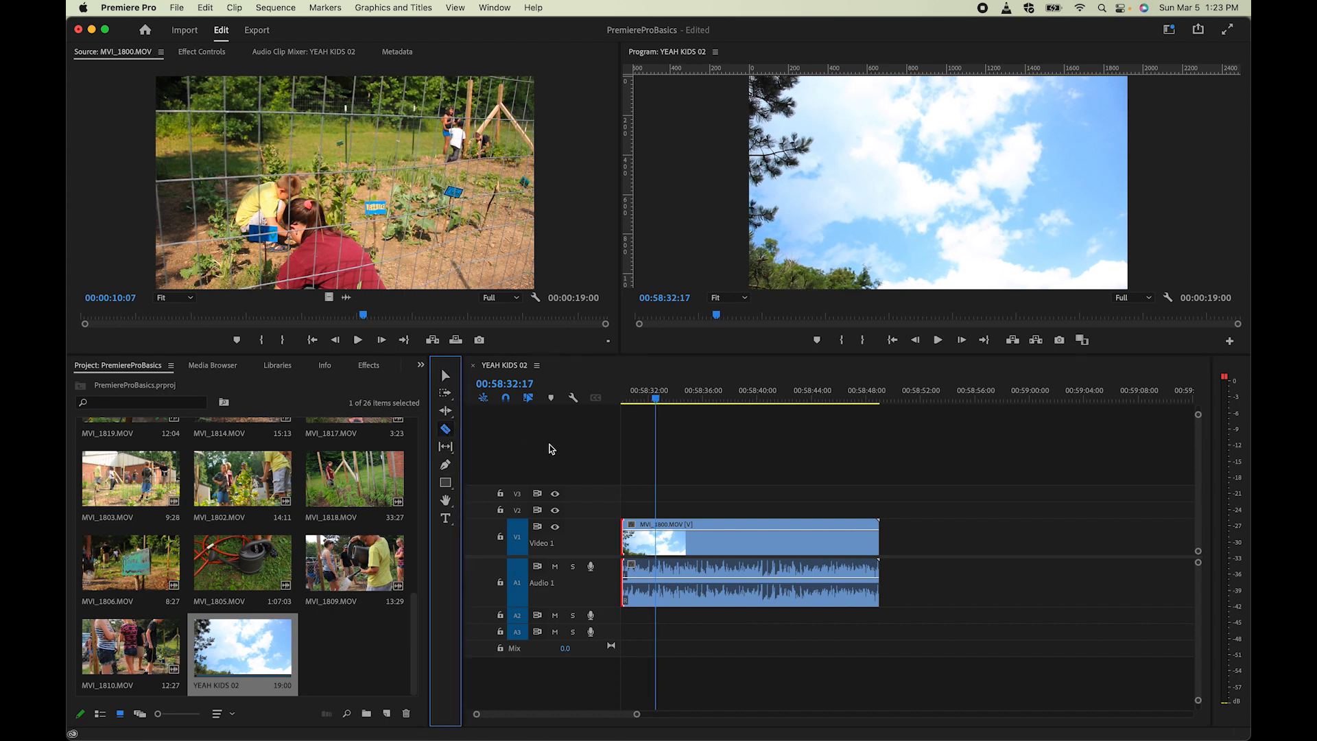
{"action": "left_click", "coordinate": [660, 538]}
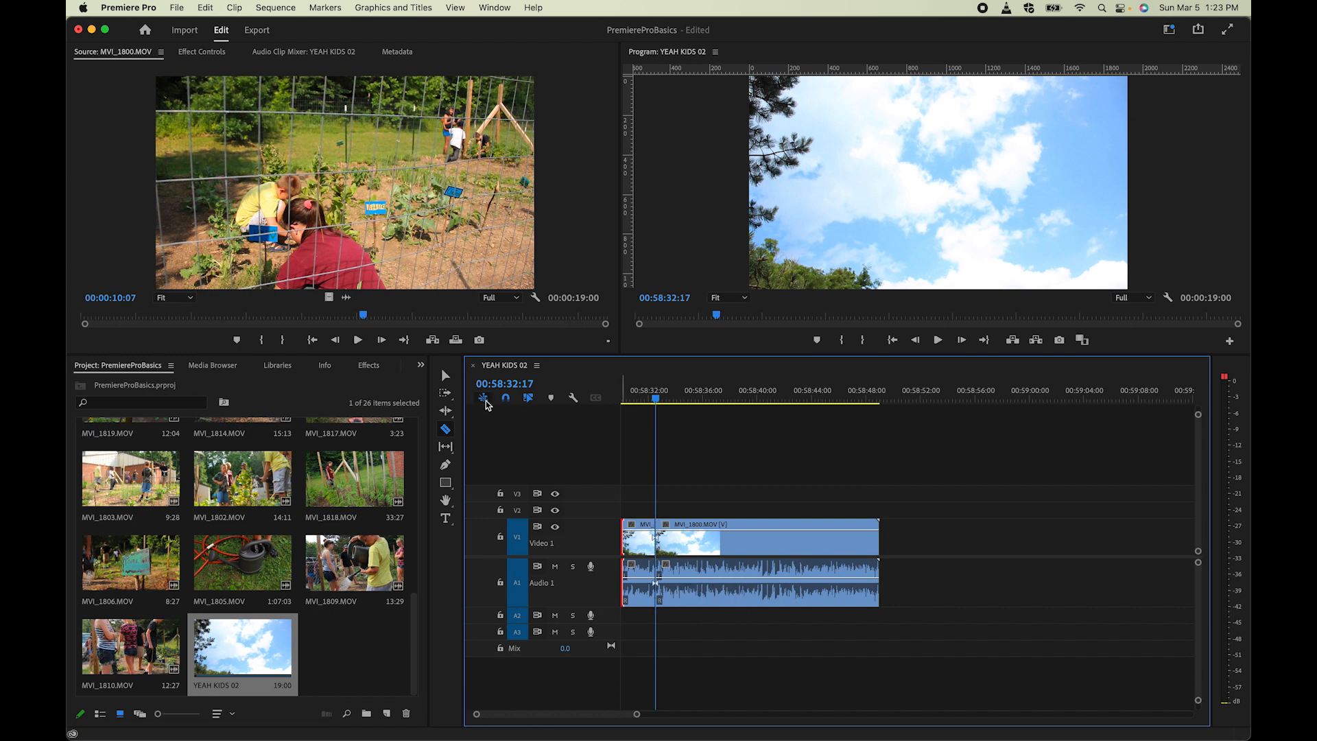
{"action": "left_click", "coordinate": [446, 376]}
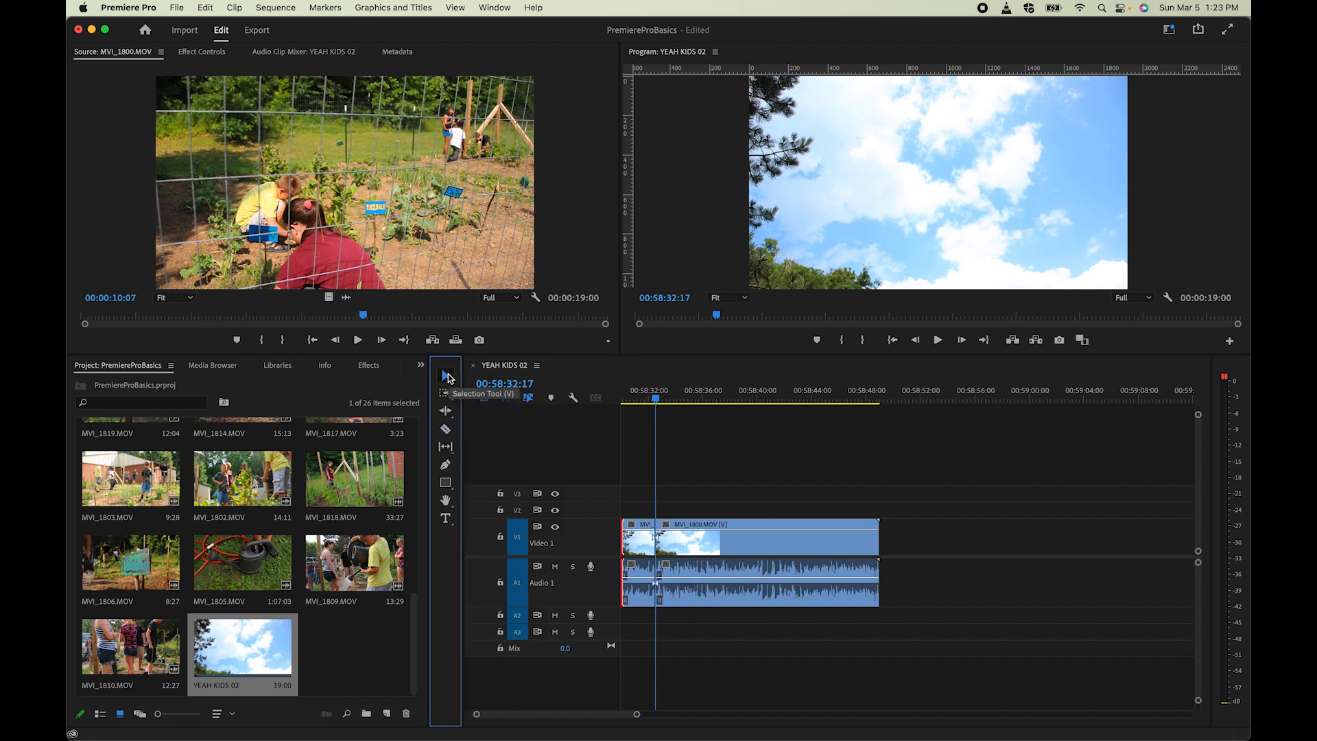
{"action": "left_click", "coordinate": [637, 547]}
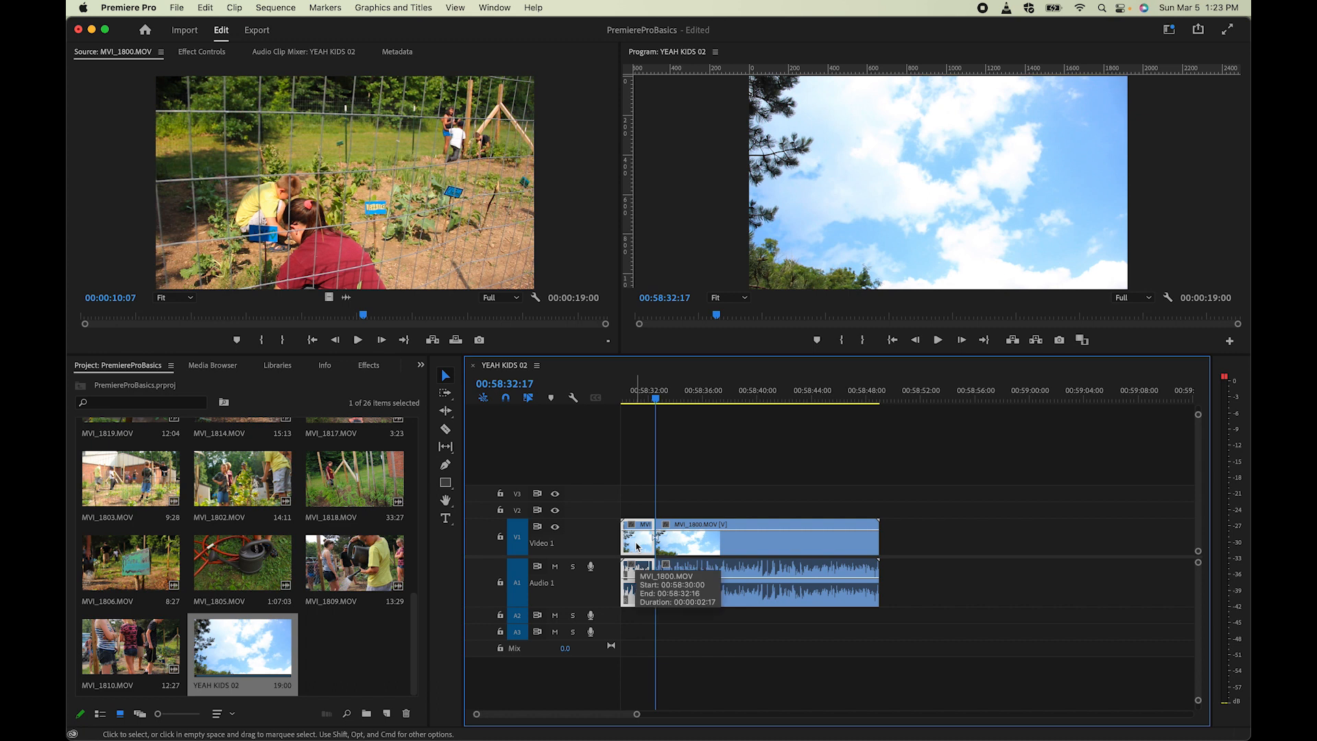
{"action": "key", "text": "Delete"}
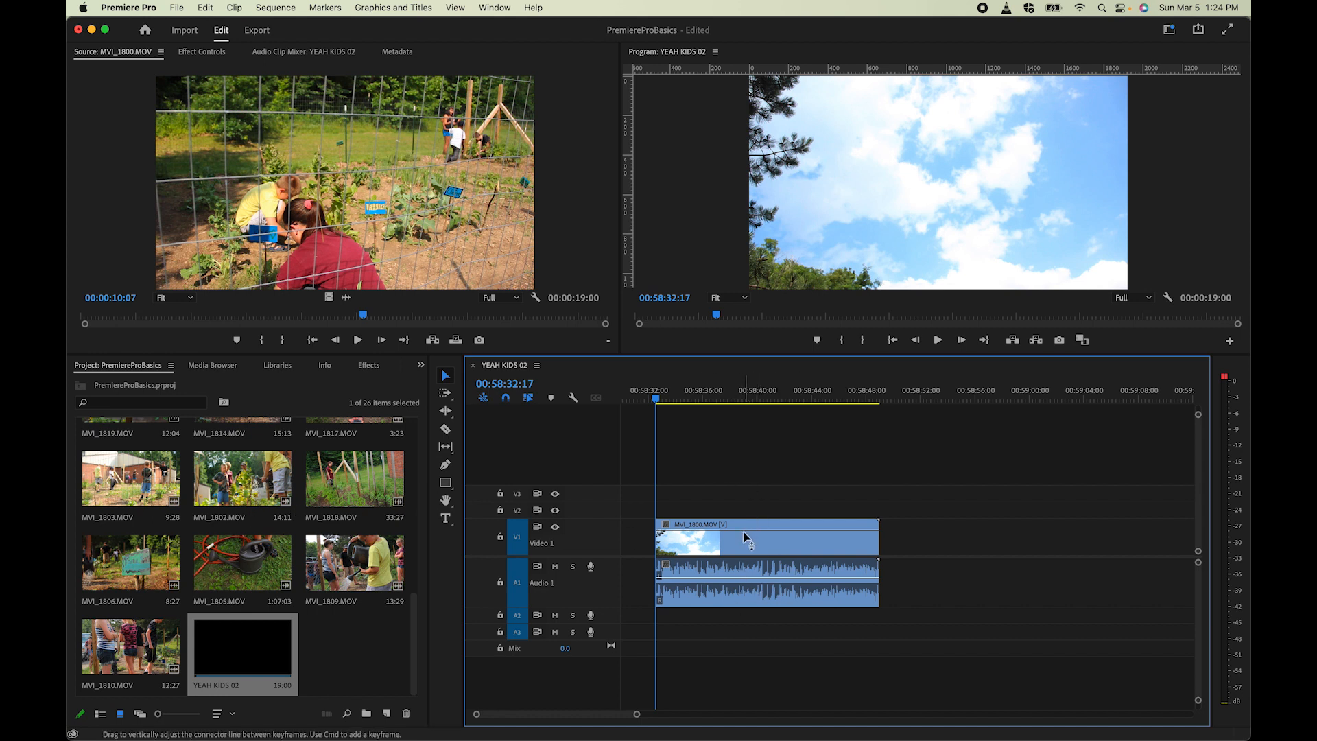
Step: Trim the end of MVI_1800.MOV back to 00:58:40:29 and play the sequence from its beginning
{"action": "left_click_drag", "start_coordinate": [656, 405], "coordinate": [771, 410]}
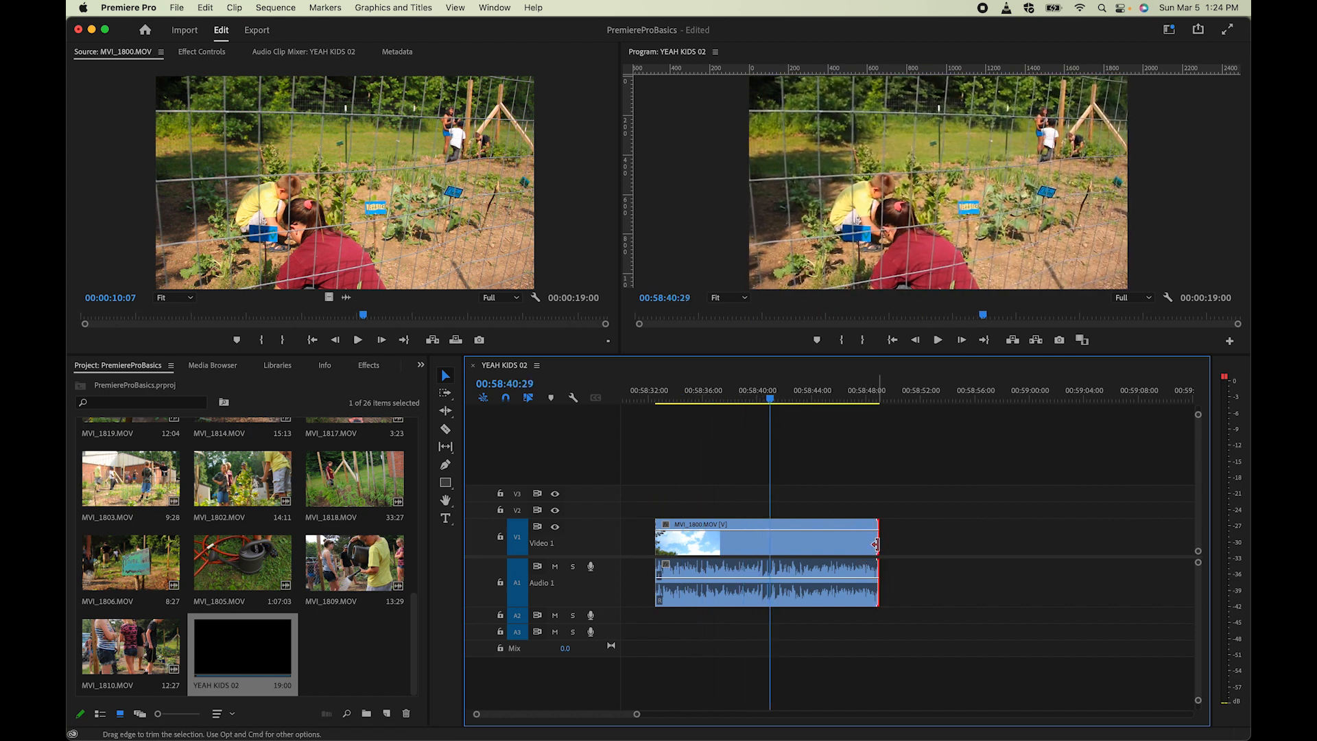
{"action": "left_click_drag", "start_coordinate": [875, 544], "coordinate": [769, 550]}
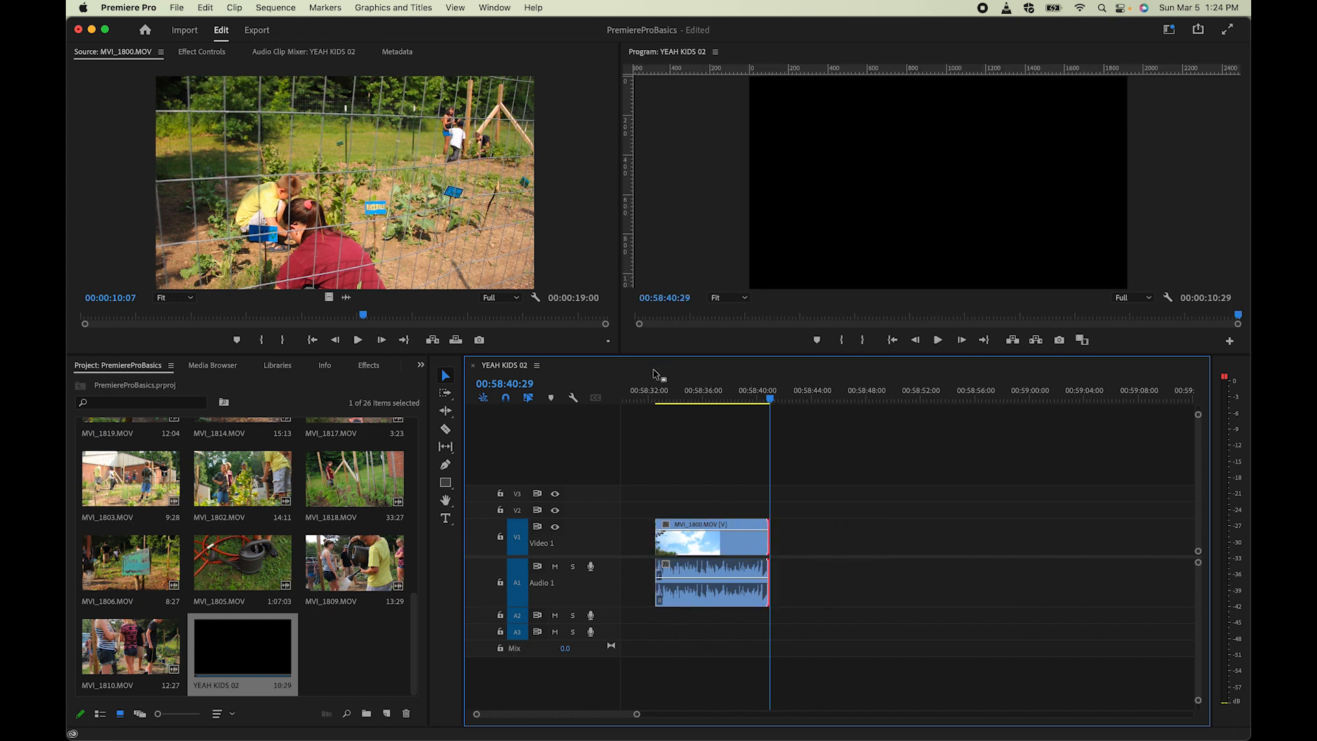
{"action": "left_click_drag", "start_coordinate": [660, 402], "coordinate": [638, 402]}
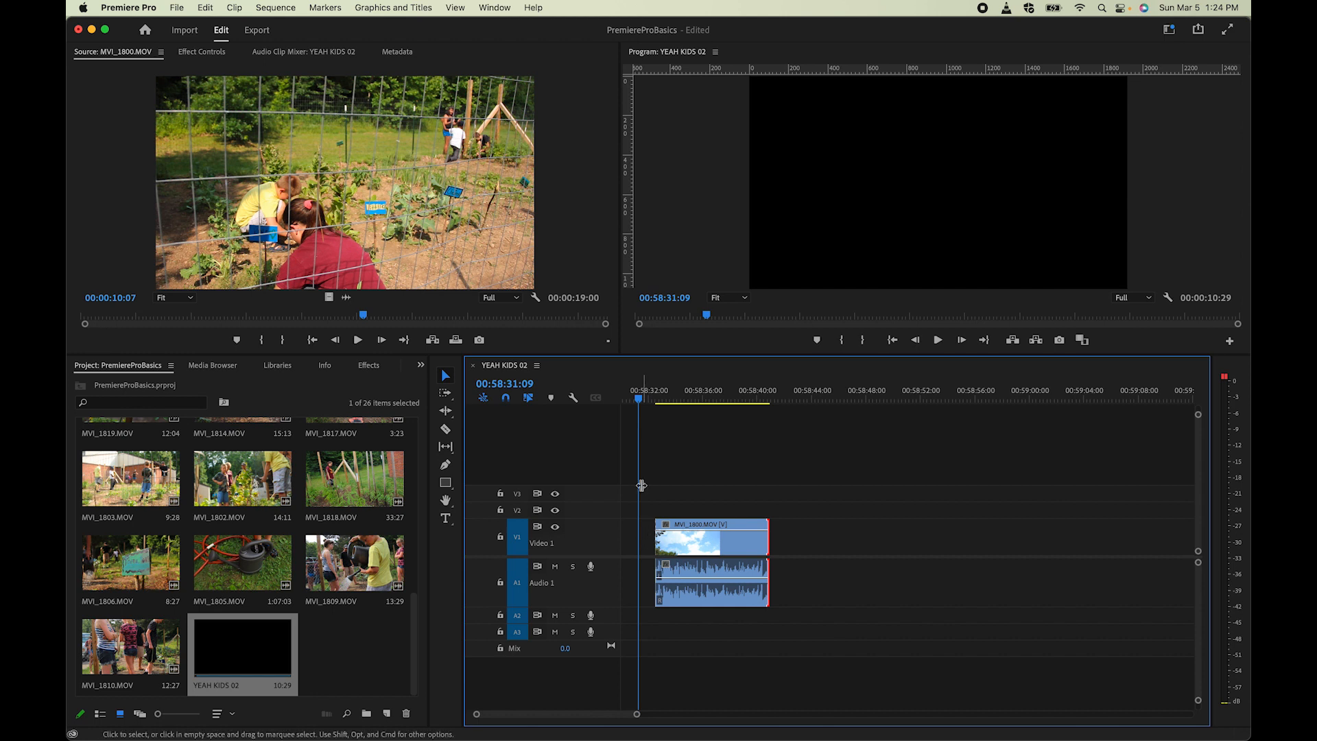
{"action": "left_click_drag", "start_coordinate": [638, 398], "coordinate": [623, 401]}
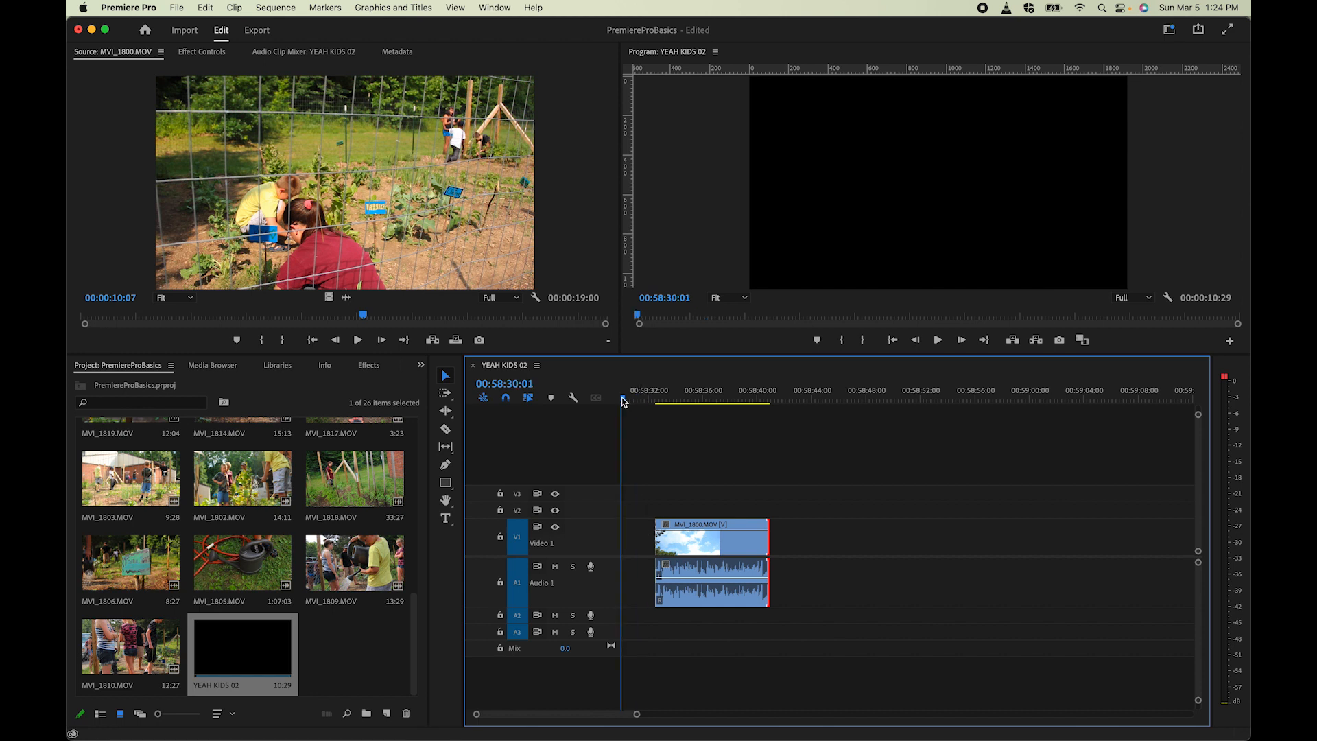
{"action": "key", "text": "space"}
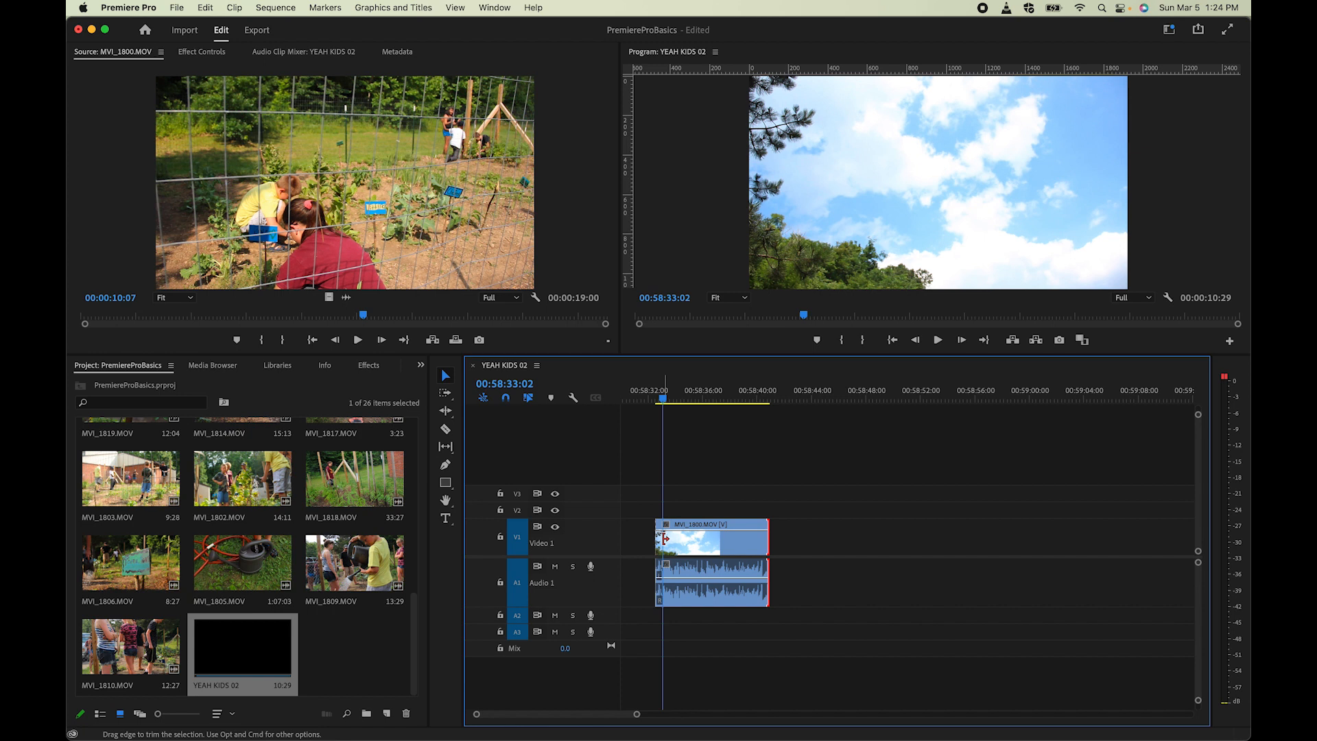
Step: Shift the trimmed MVI_1800.MOV clip about 2 seconds earlier on the timeline and play the sequence from its start
{"action": "left_click_drag", "start_coordinate": [695, 499], "coordinate": [675, 552]}
{"action": "left_click_drag", "start_coordinate": [663, 401], "coordinate": [619, 396]}
{"action": "key", "text": "space"}
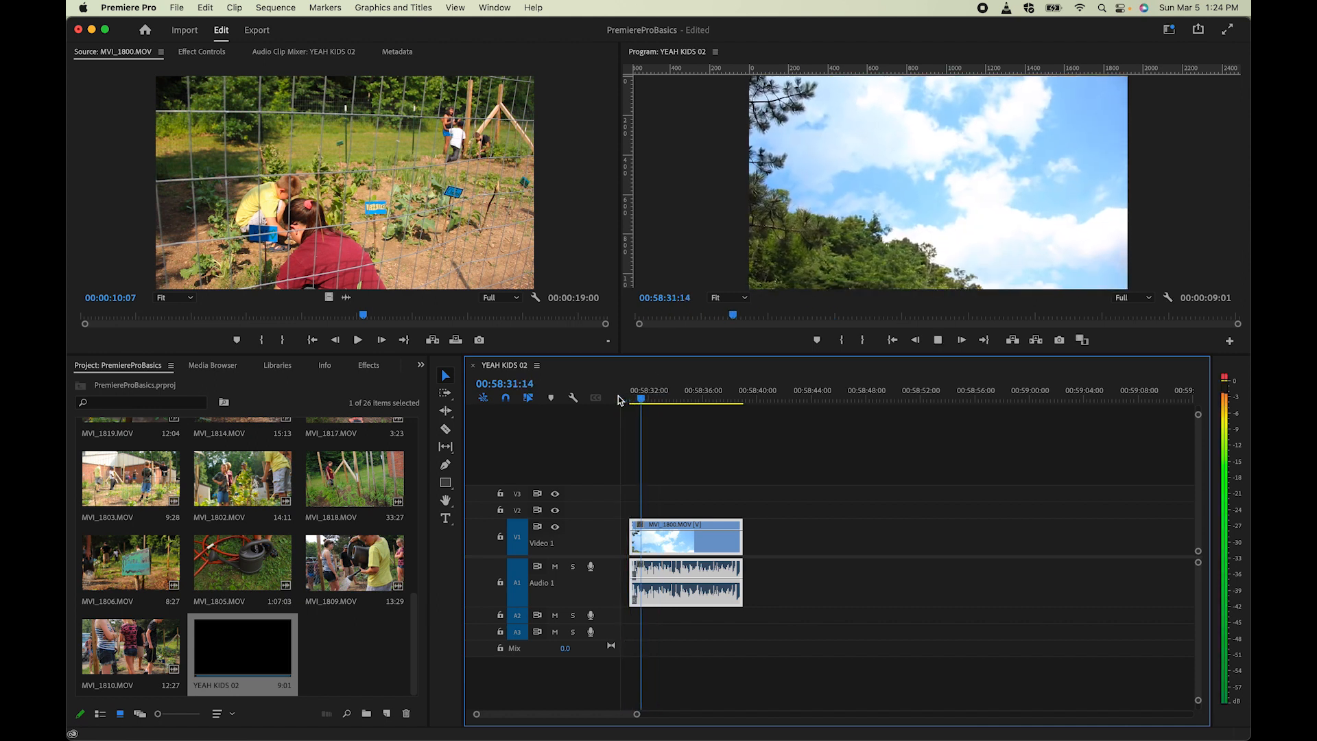
{"action": "key", "text": "space"}
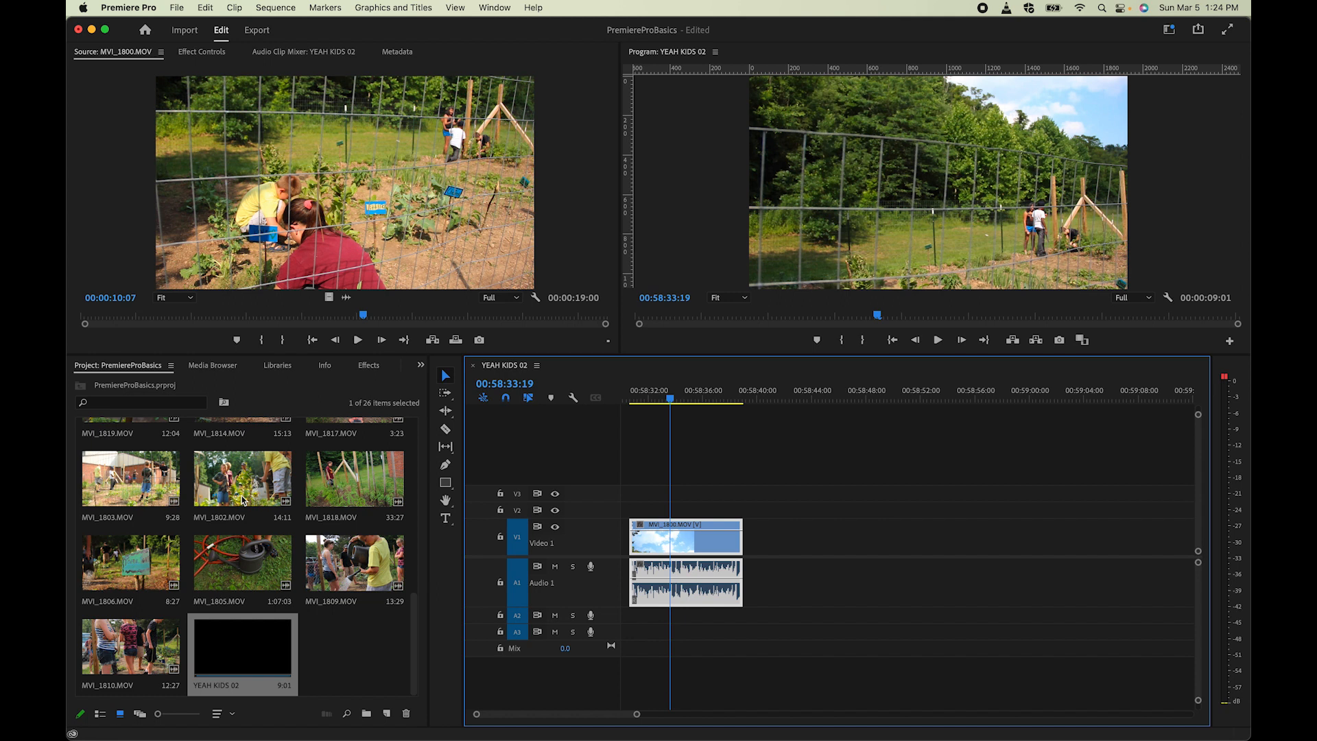
Step: Open the lettuce-sign clip MVI_1798.MOV in the Source Monitor
{"action": "scroll", "coordinate": [244, 501], "scroll_direction": "up", "scroll_amount": 5}
{"action": "left_click", "coordinate": [359, 619]}
{"action": "double_click", "coordinate": [354, 621]}
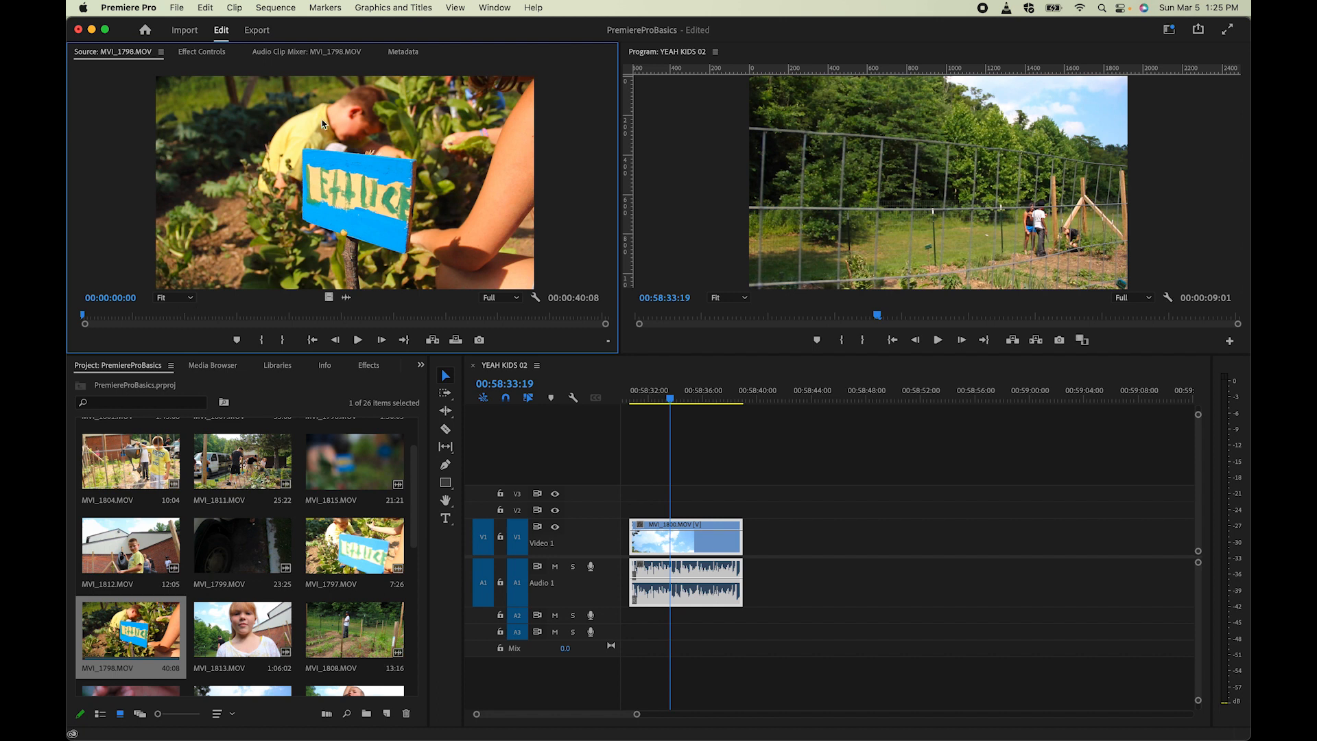
Step: Place the entire MVI_1798.MOV clip on V1 and A1 after MVI_1800.MOV, and delete it from the timeline
{"action": "left_click_drag", "start_coordinate": [345, 174], "coordinate": [1022, 506]}
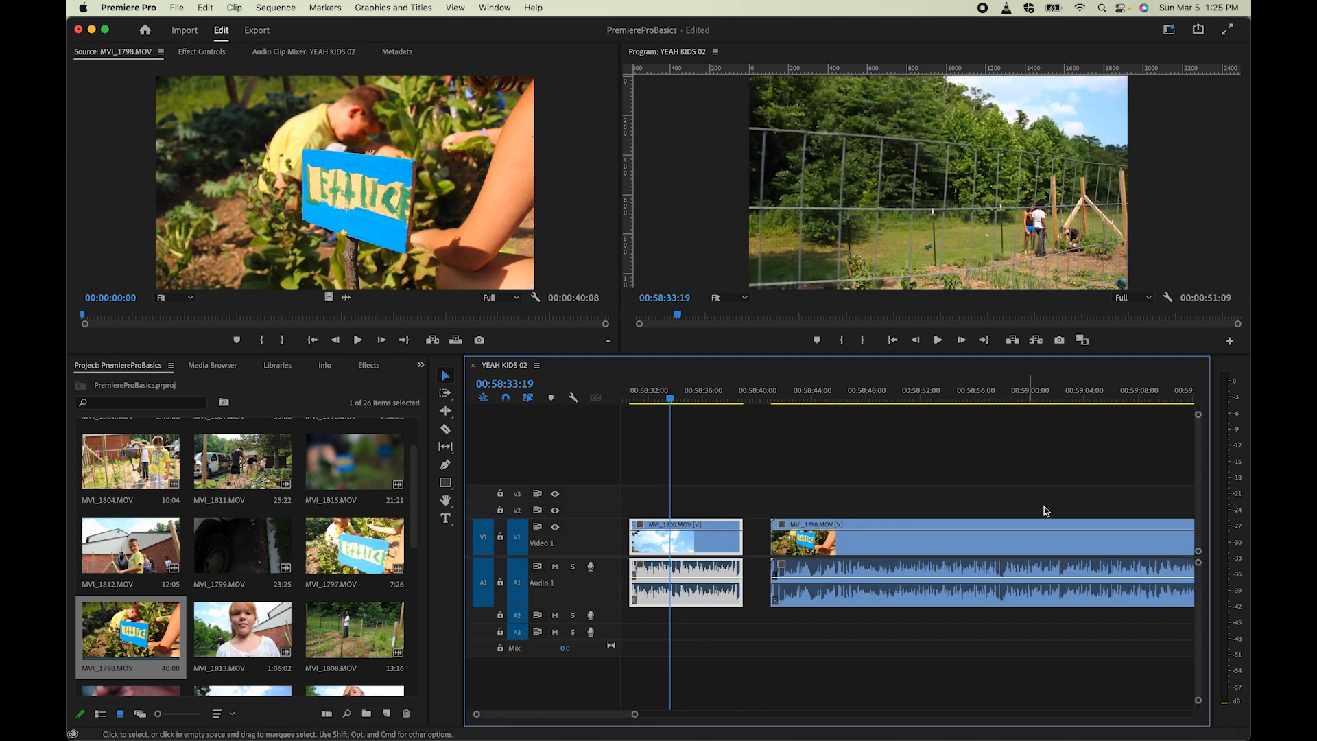
{"action": "left_click_drag", "start_coordinate": [868, 490], "coordinate": [902, 595]}
{"action": "key", "text": "Delete"}
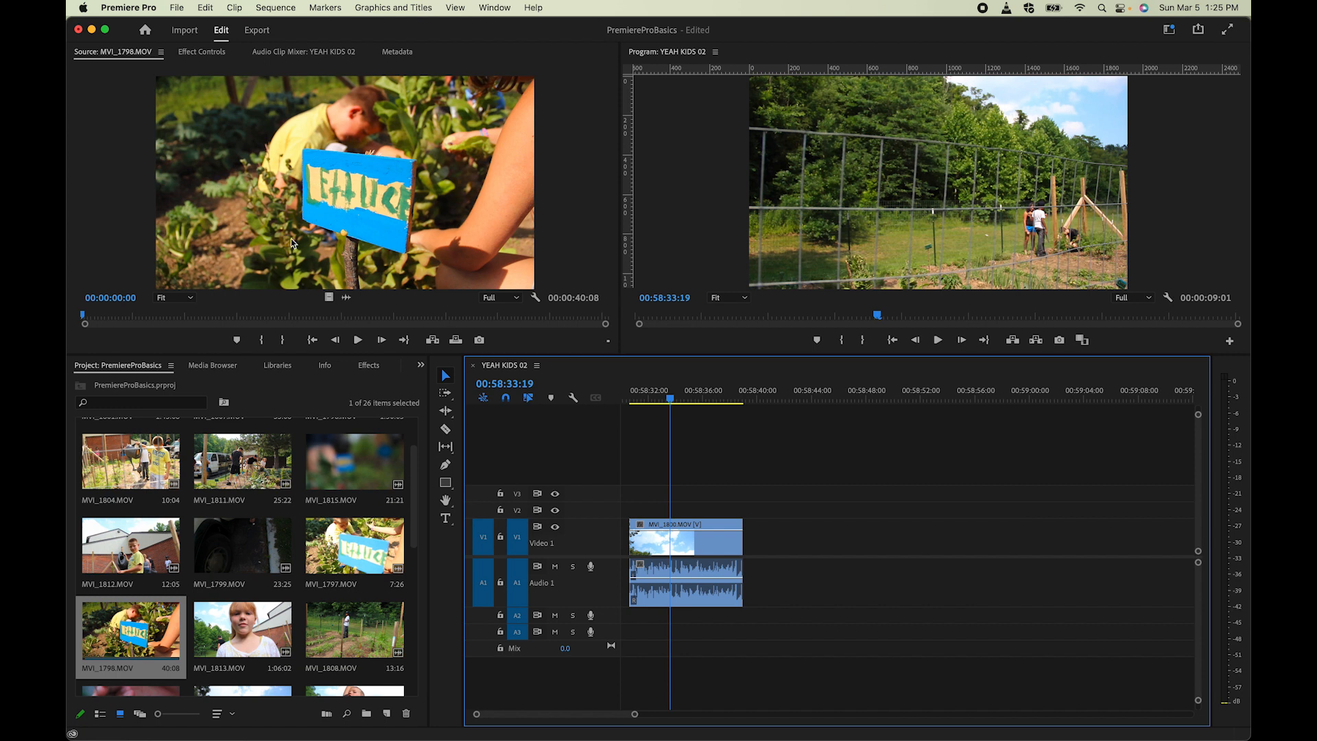
Step: Play MVI_1798.MOV in the Source Monitor and mark its In point at 00:00:01:18
{"action": "left_click", "coordinate": [83, 316]}
{"action": "key", "text": "space"}
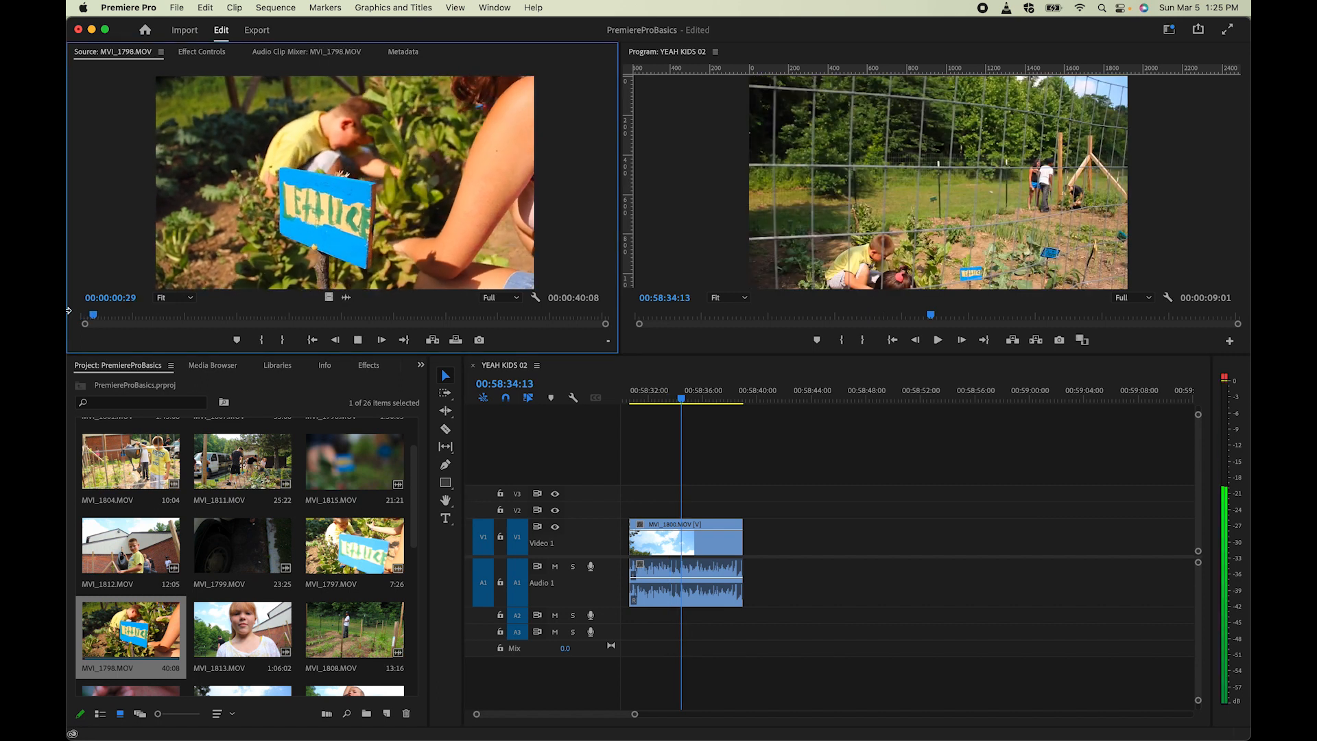
{"action": "key", "text": "space"}
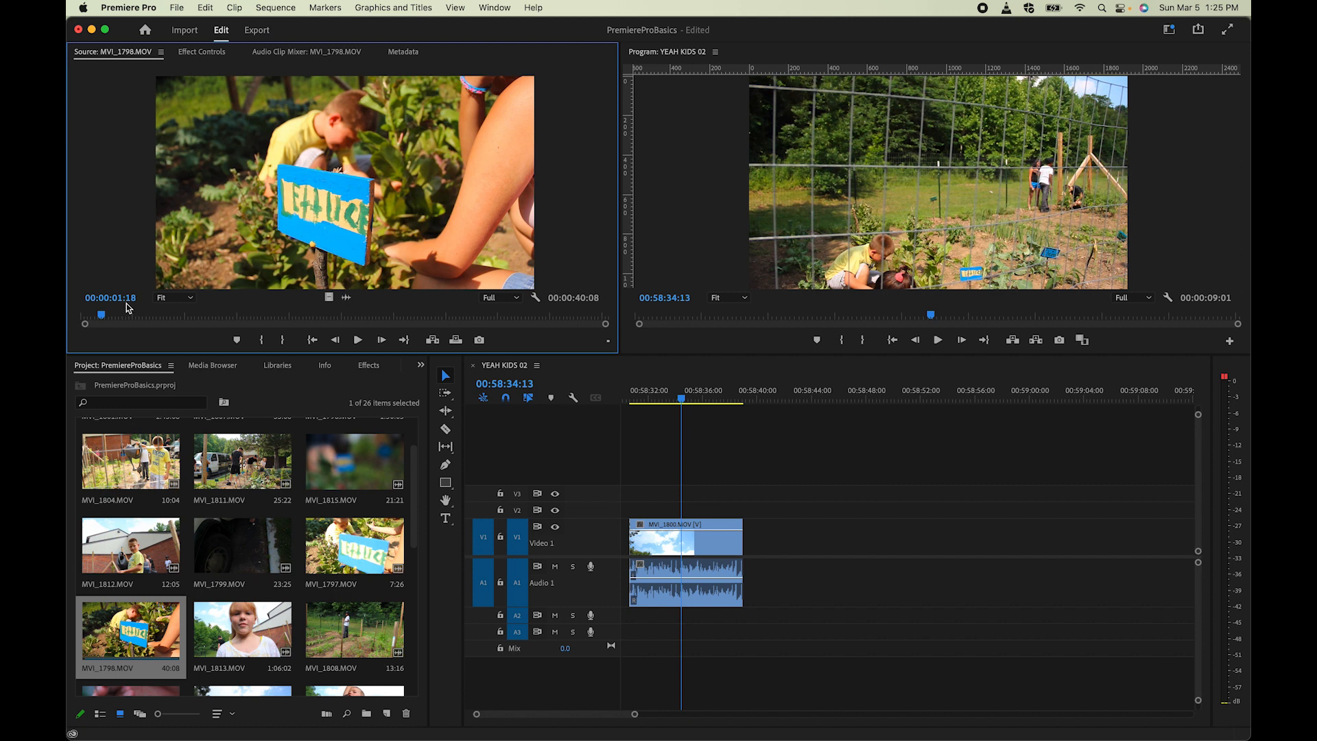
{"action": "left_click", "coordinate": [264, 340]}
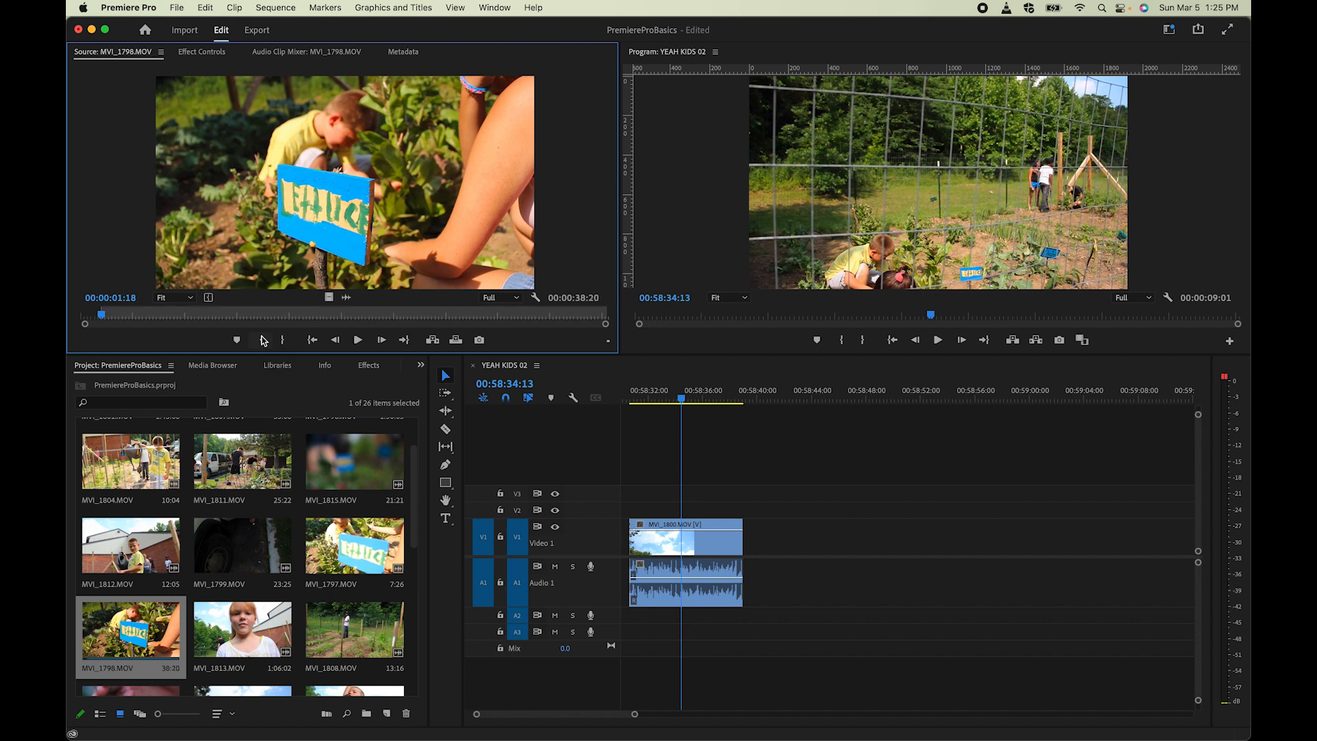
Step: Play on through MVI_1798.MOV in the Source Monitor and mark its Out point at 00:00:07:08
{"action": "left_click", "coordinate": [106, 317]}
{"action": "key", "text": "space"}
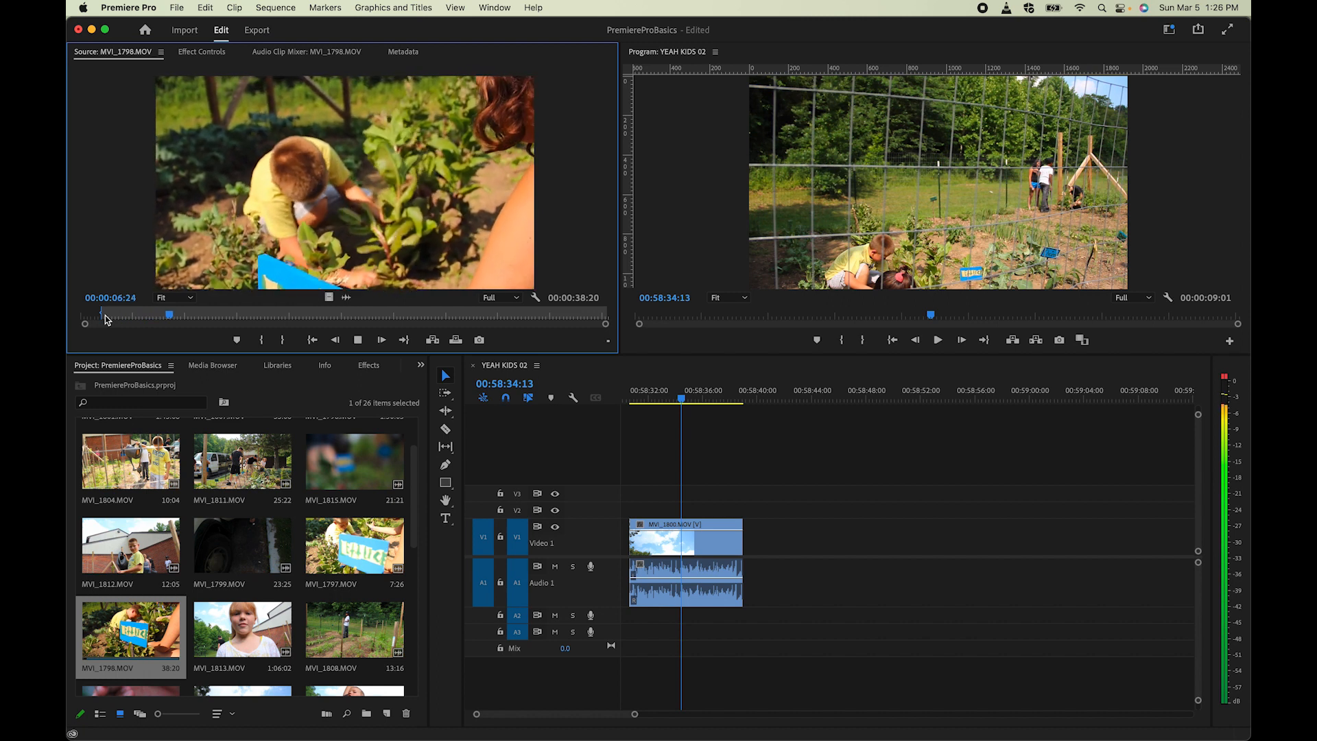
{"action": "key", "text": "space"}
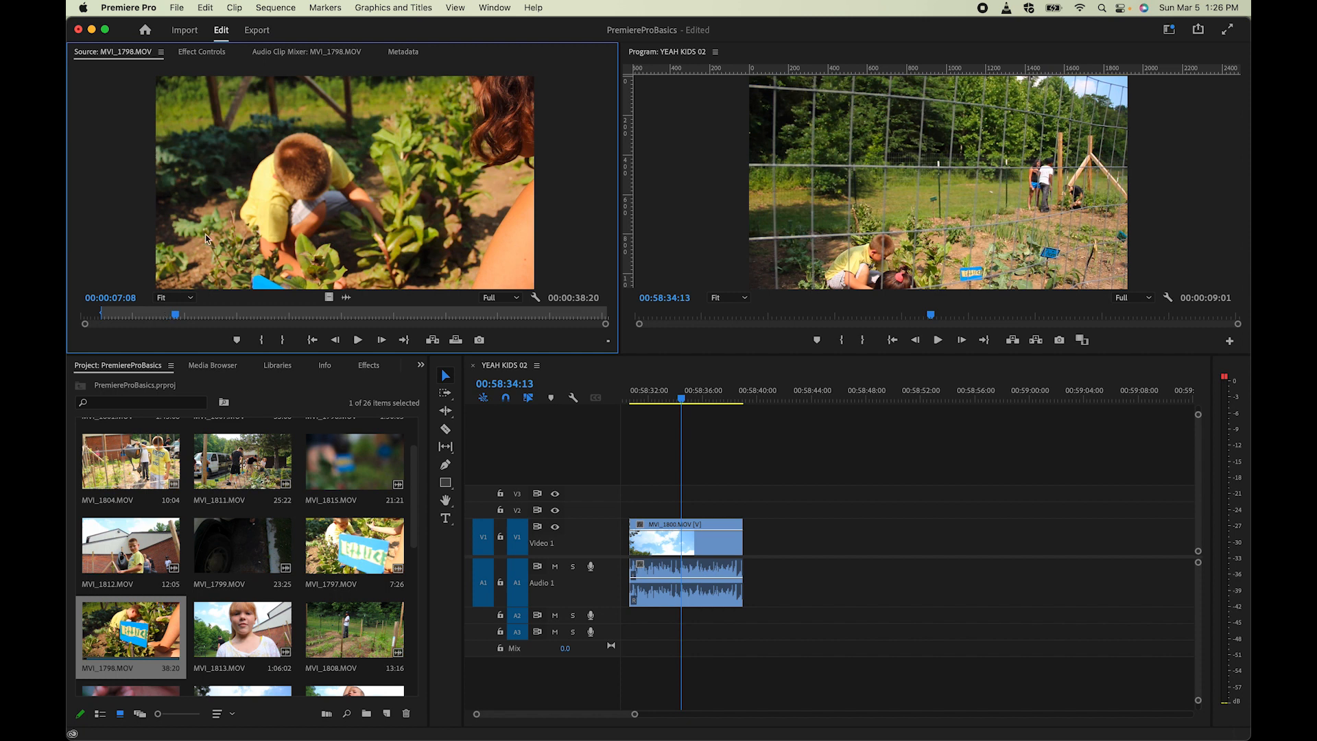
{"action": "left_click", "coordinate": [286, 343]}
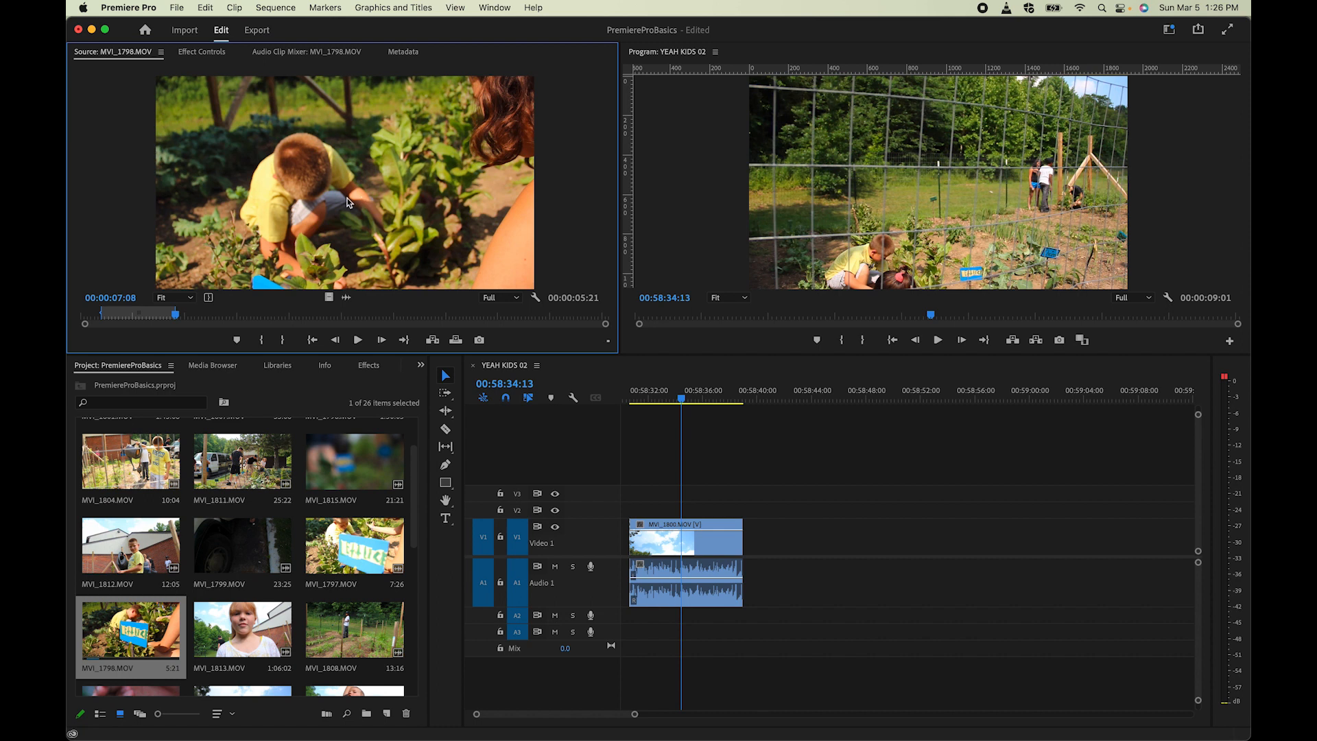
Step: Place the marked section of MVI_1798.MOV on tracks V3 and A3 at 00:58:40:21, and undo the placement
{"action": "left_click_drag", "start_coordinate": [526, 334], "coordinate": [773, 541]}
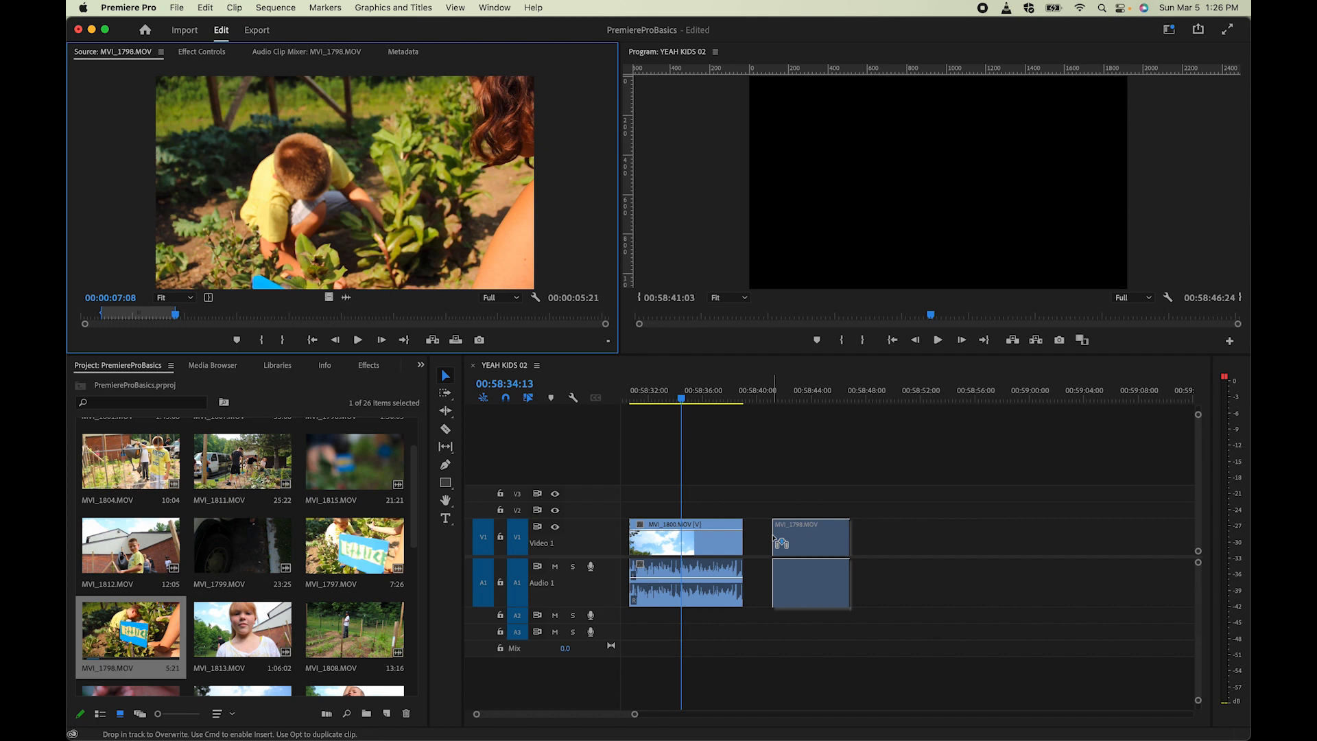
{"action": "left_click_drag", "start_coordinate": [773, 540], "coordinate": [769, 496]}
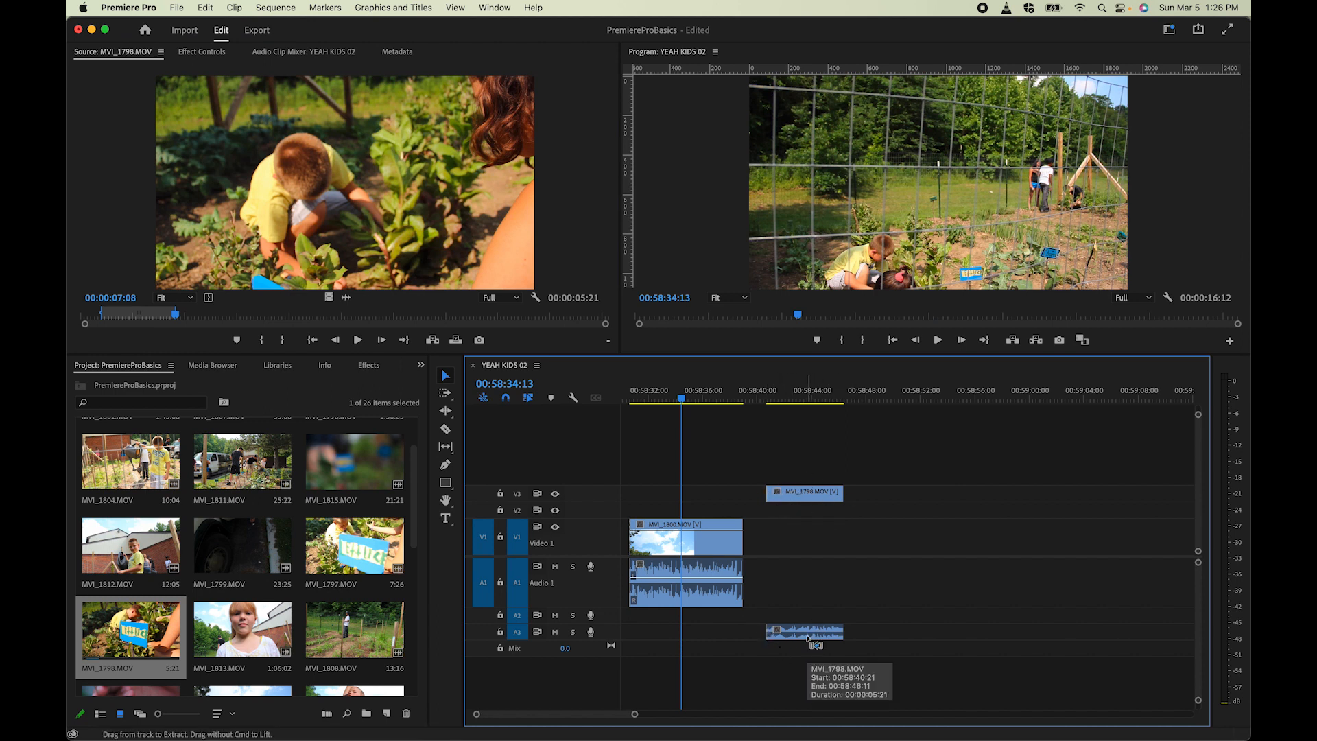
{"action": "key", "text": "super+z"}
Step: Place the marked section of MVI_1798.MOV on V1 and A1, snapped directly to the end of MVI_1800.MOV
{"action": "left_click_drag", "start_coordinate": [383, 223], "coordinate": [746, 540]}
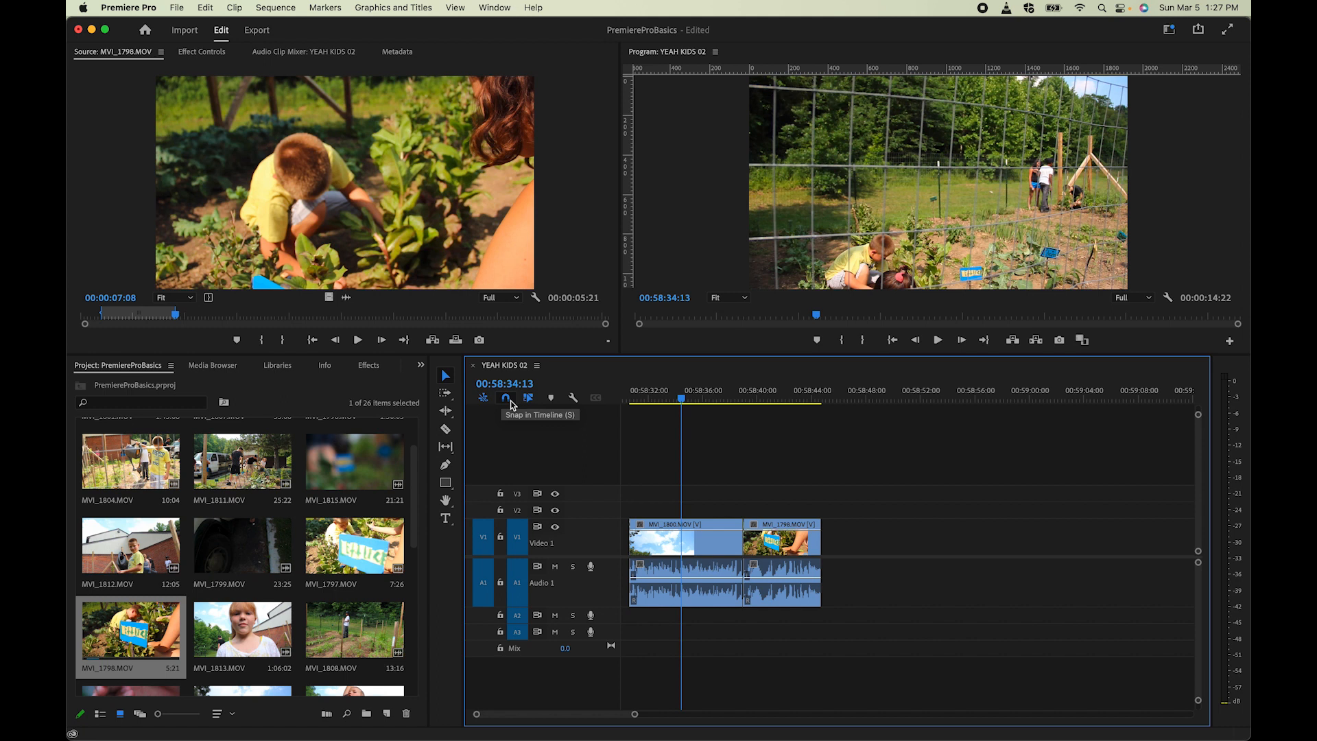
Step: Play the sequence across the join between MVI_1800.MOV and MVI_1798.MOV
{"action": "left_click", "coordinate": [779, 547]}
{"action": "mouse_move", "coordinate": [777, 547]}
{"action": "left_mouse_down"}
{"action": "mouse_move", "coordinate": [818, 546]}
{"action": "mouse_move", "coordinate": [786, 548]}
{"action": "left_mouse_up"}
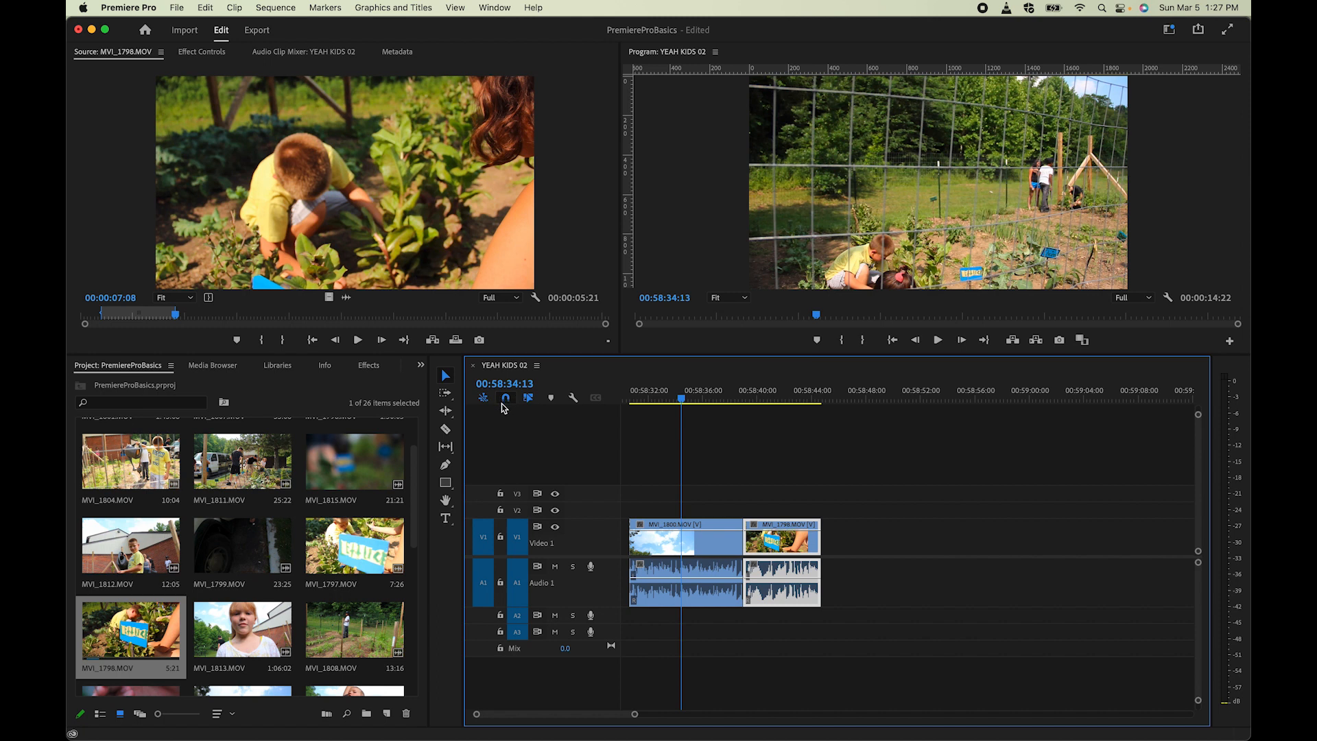
{"action": "left_click_drag", "start_coordinate": [684, 400], "coordinate": [731, 407]}
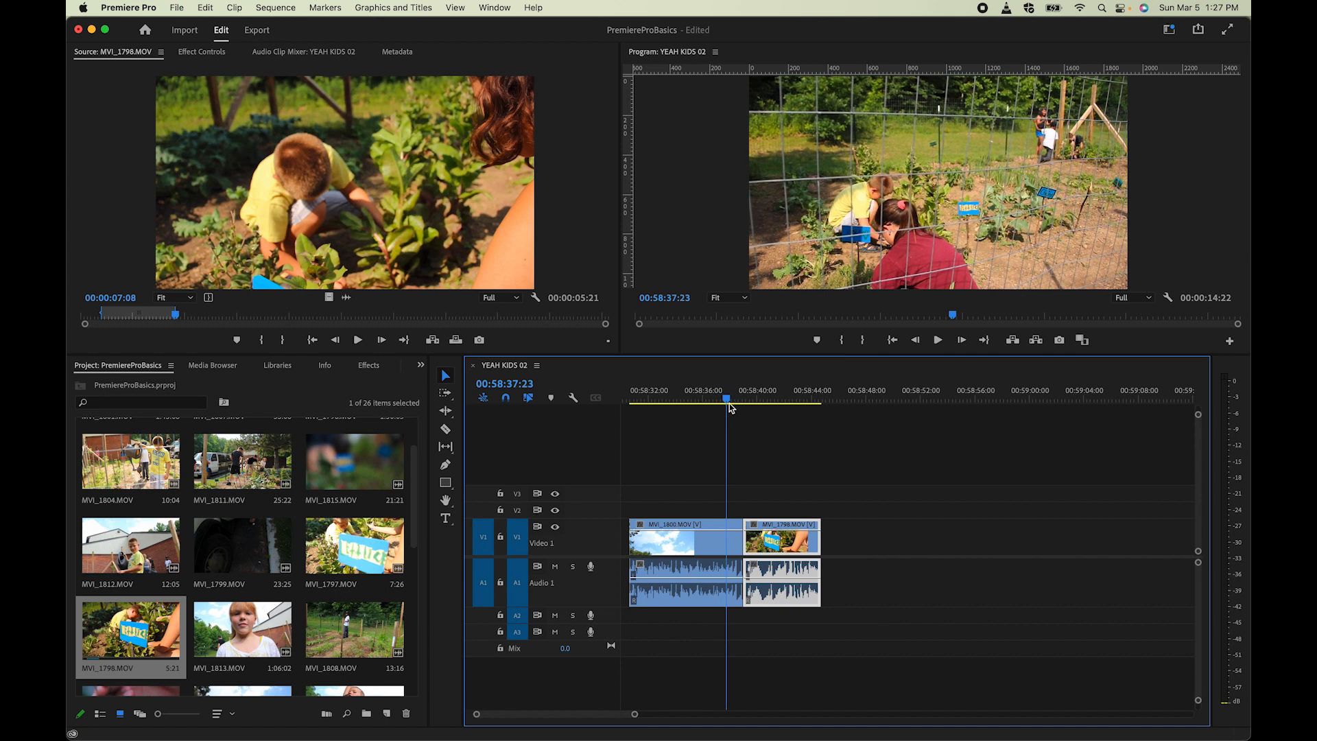
{"action": "key", "text": "space"}
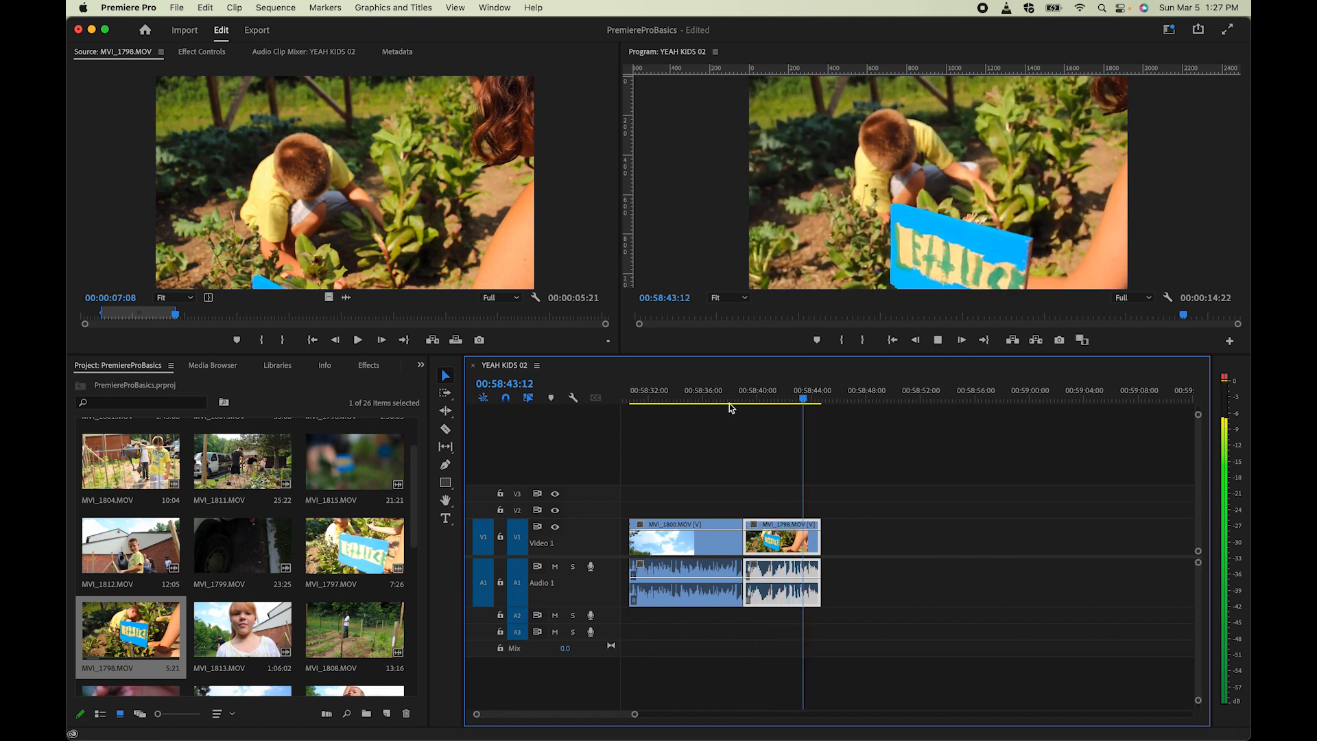
{"action": "key", "text": "space"}
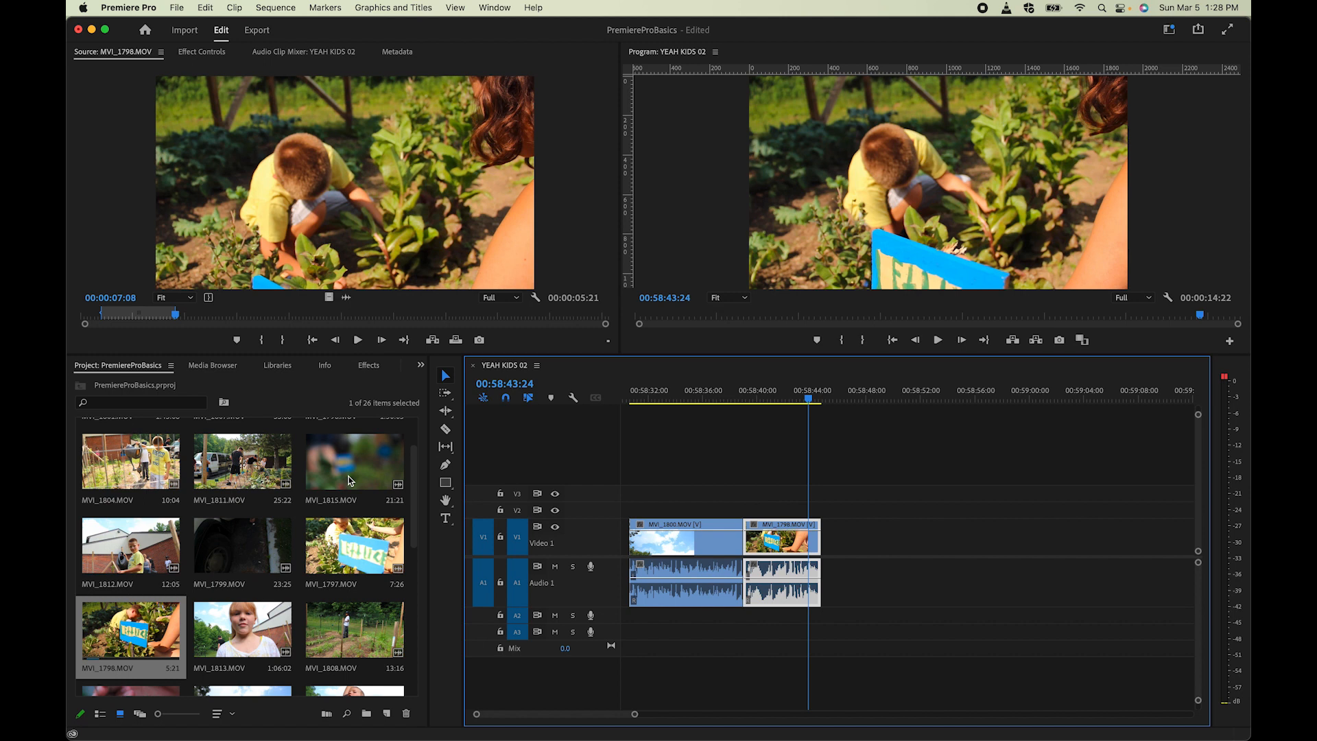
Step: Mark a section of MVI_1802.MOV in the Source Monitor and place it on V1 and A1 directly after MVI_1798.MOV
{"action": "left_click_drag", "start_coordinate": [414, 503], "coordinate": [415, 659]}
{"action": "left_click", "coordinate": [410, 515]}
{"action": "double_click", "coordinate": [242, 542]}
{"action": "left_click_drag", "start_coordinate": [89, 317], "coordinate": [416, 320]}
{"action": "key", "text": "o"}
{"action": "left_click_drag", "start_coordinate": [408, 240], "coordinate": [824, 568]}
Step: Open MVI_1814.MOV in the Source Monitor, choose a section and place it on V1 and A1 directly after MVI_1802.MOV
{"action": "double_click", "coordinate": [242, 458]}
{"action": "left_click_drag", "start_coordinate": [207, 317], "coordinate": [266, 317]}
{"action": "left_click_drag", "start_coordinate": [324, 229], "coordinate": [997, 546]}
{"action": "left_click", "coordinate": [931, 394]}
Step: Mark In and Out points in MVI_1805.MOV, with the Out point at 00:00:58:17, and place the section directly after MVI_1814.MOV
{"action": "scroll", "coordinate": [249, 555], "scroll_direction": "up", "scroll_amount": 3}
{"action": "scroll", "coordinate": [248, 554], "scroll_direction": "down", "scroll_amount": 5}
{"action": "double_click", "coordinate": [248, 559]}
{"action": "left_click_drag", "start_coordinate": [457, 317], "coordinate": [541, 322]}
{"action": "key", "text": "i"}
{"action": "key", "text": "o"}
{"action": "left_click_drag", "start_coordinate": [474, 237], "coordinate": [1010, 542]}
{"action": "scroll", "coordinate": [958, 591], "scroll_direction": "right", "scroll_amount": 5}
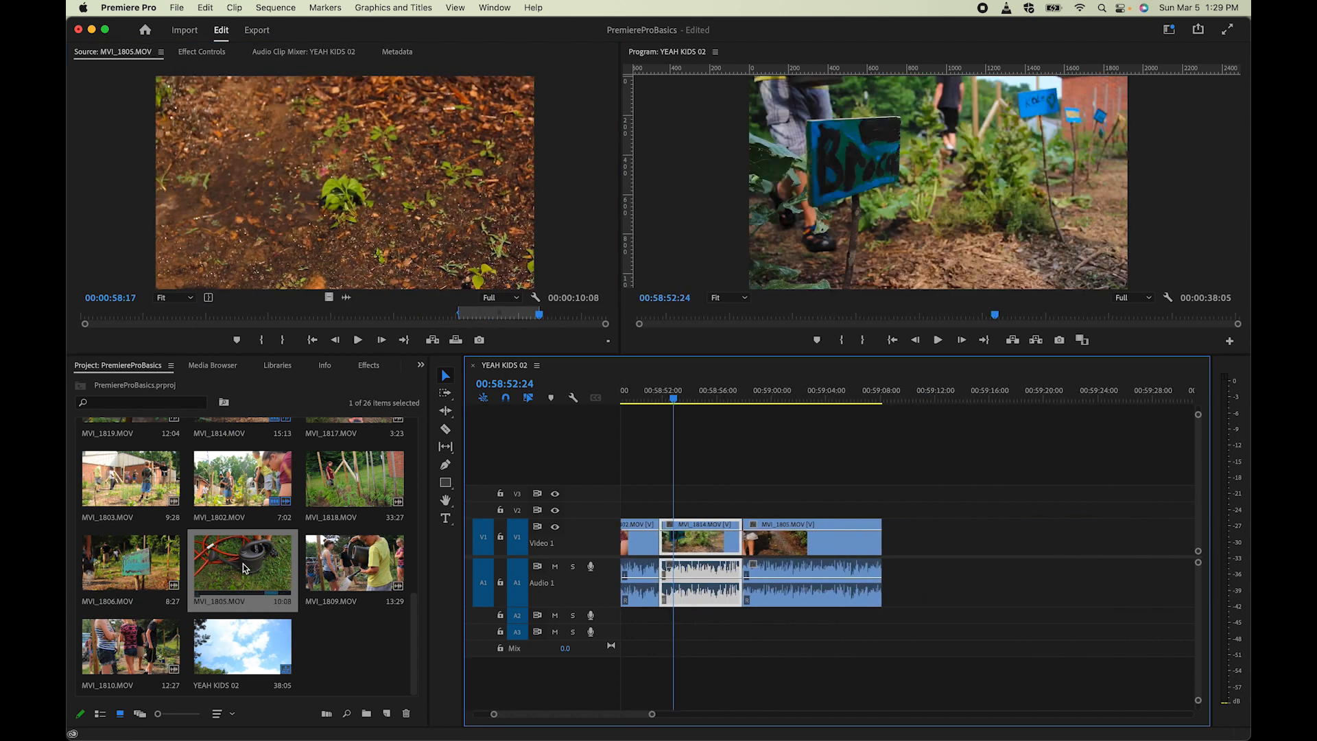
Step: Place MVI_1804.MOV on V1 and A1 directly after MVI_1805.MOV and move the playhead to its end at 00:59:15:03
{"action": "scroll", "coordinate": [233, 549], "scroll_direction": "down", "scroll_amount": 8}
{"action": "double_click", "coordinate": [158, 489]}
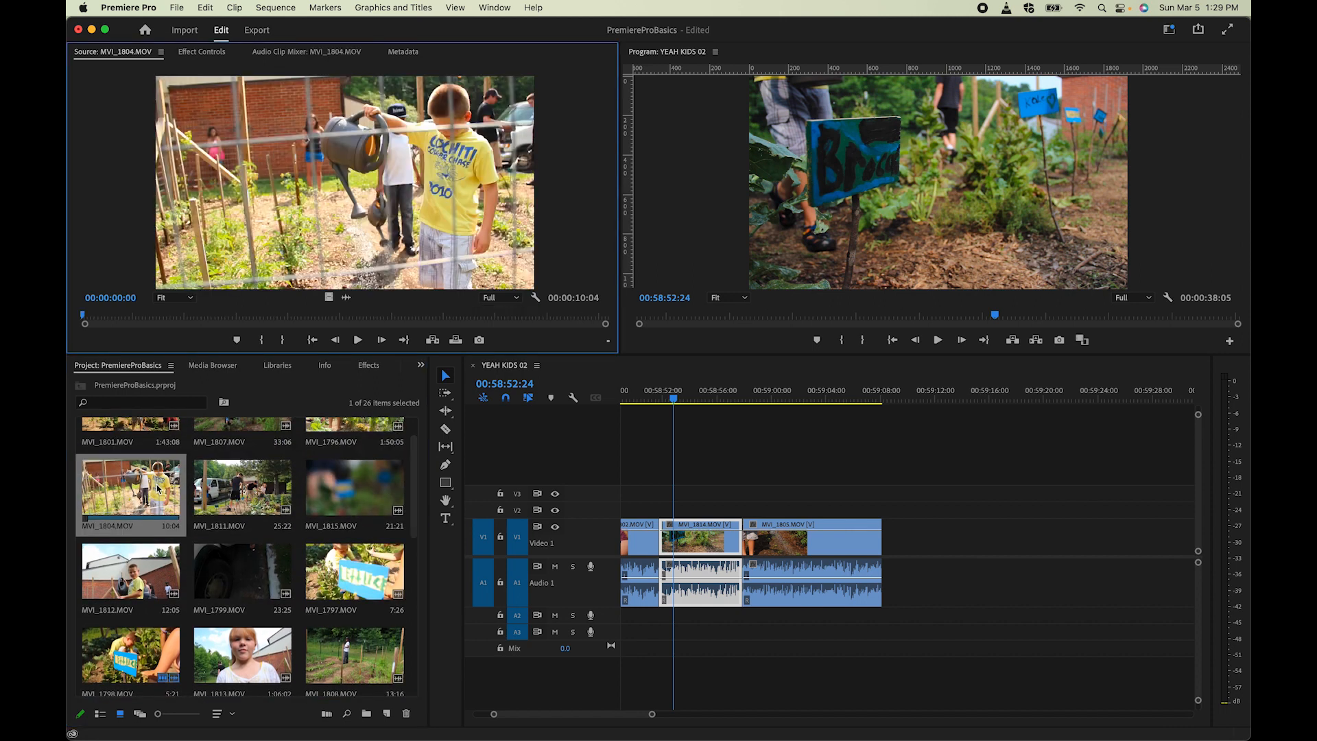
{"action": "left_click_drag", "start_coordinate": [186, 318], "coordinate": [182, 319]}
{"action": "left_click_drag", "start_coordinate": [288, 219], "coordinate": [889, 549]}
{"action": "left_click", "coordinate": [883, 400]}
{"action": "left_click_drag", "start_coordinate": [884, 402], "coordinate": [978, 403]}
Step: Mark another section of MVI_1805.MOV in the Source Monitor and overwrite it into the sequence at 00:59:15:03
{"action": "scroll", "coordinate": [268, 569], "scroll_direction": "down", "scroll_amount": 5}
{"action": "scroll", "coordinate": [268, 569], "scroll_direction": "up", "scroll_amount": 3}
{"action": "scroll", "coordinate": [267, 569], "scroll_direction": "down", "scroll_amount": 3}
{"action": "mouse_move", "coordinate": [415, 618]}
{"action": "left_mouse_down"}
{"action": "mouse_move", "coordinate": [416, 569]}
{"action": "mouse_move", "coordinate": [415, 622]}
{"action": "left_mouse_up"}
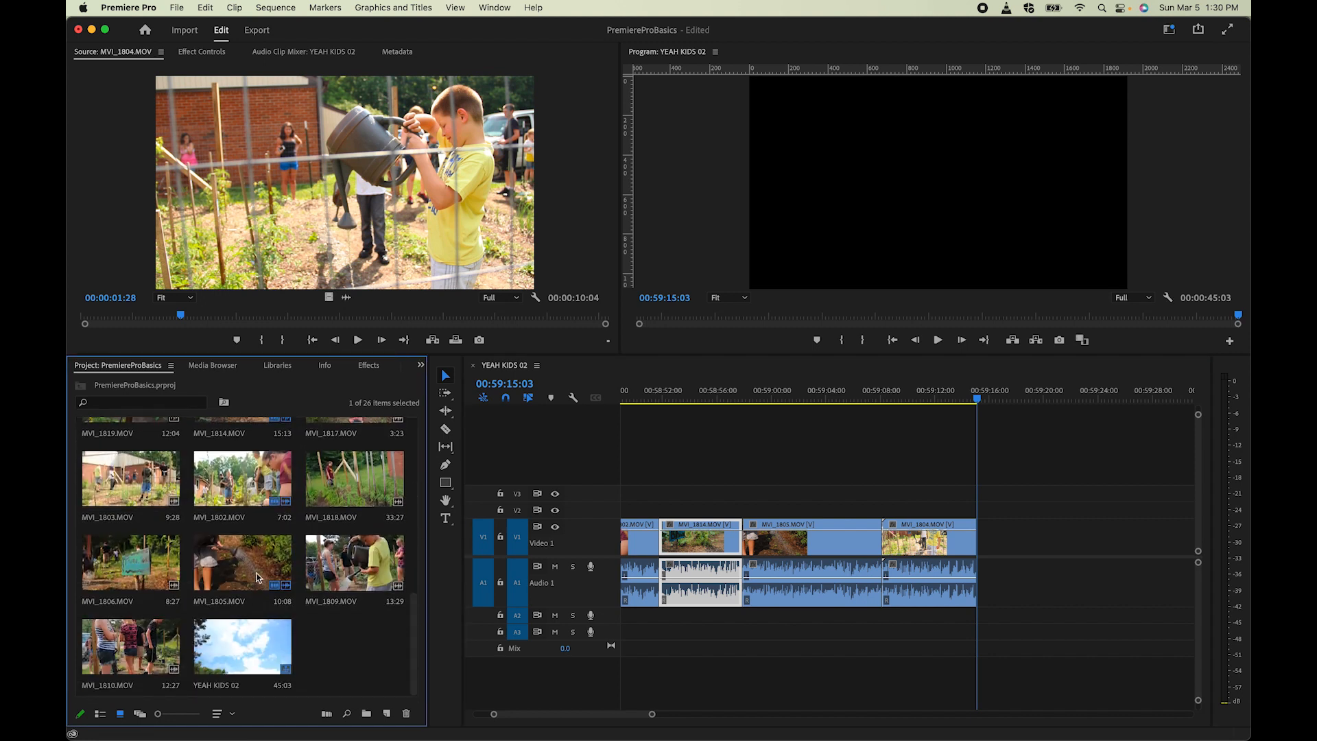
{"action": "double_click", "coordinate": [257, 577]}
{"action": "left_click_drag", "start_coordinate": [104, 317], "coordinate": [305, 318]}
{"action": "key", "text": "o"}
{"action": "key", "text": "period"}
Step: Mark In and Out points in MVI_1801.MOV, with the Out point at 00:00:43:29, and place it after the second MVI_1805.MOV clip
{"action": "scroll", "coordinate": [144, 454], "scroll_direction": "up", "scroll_amount": 5}
{"action": "double_click", "coordinate": [144, 454]}
{"action": "key", "text": "i"}
{"action": "left_click", "coordinate": [277, 317]}
{"action": "key", "text": "o"}
{"action": "left_click_drag", "start_coordinate": [472, 221], "coordinate": [1097, 547]}
Step: Cut MVI_1801.MOV in the sequence at 00:59:32:22 and delete the part after the cut
{"action": "scroll", "coordinate": [949, 616], "scroll_direction": "right", "scroll_amount": 5}
{"action": "left_click", "coordinate": [851, 390]}
{"action": "left_click_drag", "start_coordinate": [852, 391], "coordinate": [898, 392]}
{"action": "key", "text": "super+k"}
{"action": "left_click", "coordinate": [446, 376]}
{"action": "left_click", "coordinate": [949, 545]}
{"action": "key", "text": "Delete"}
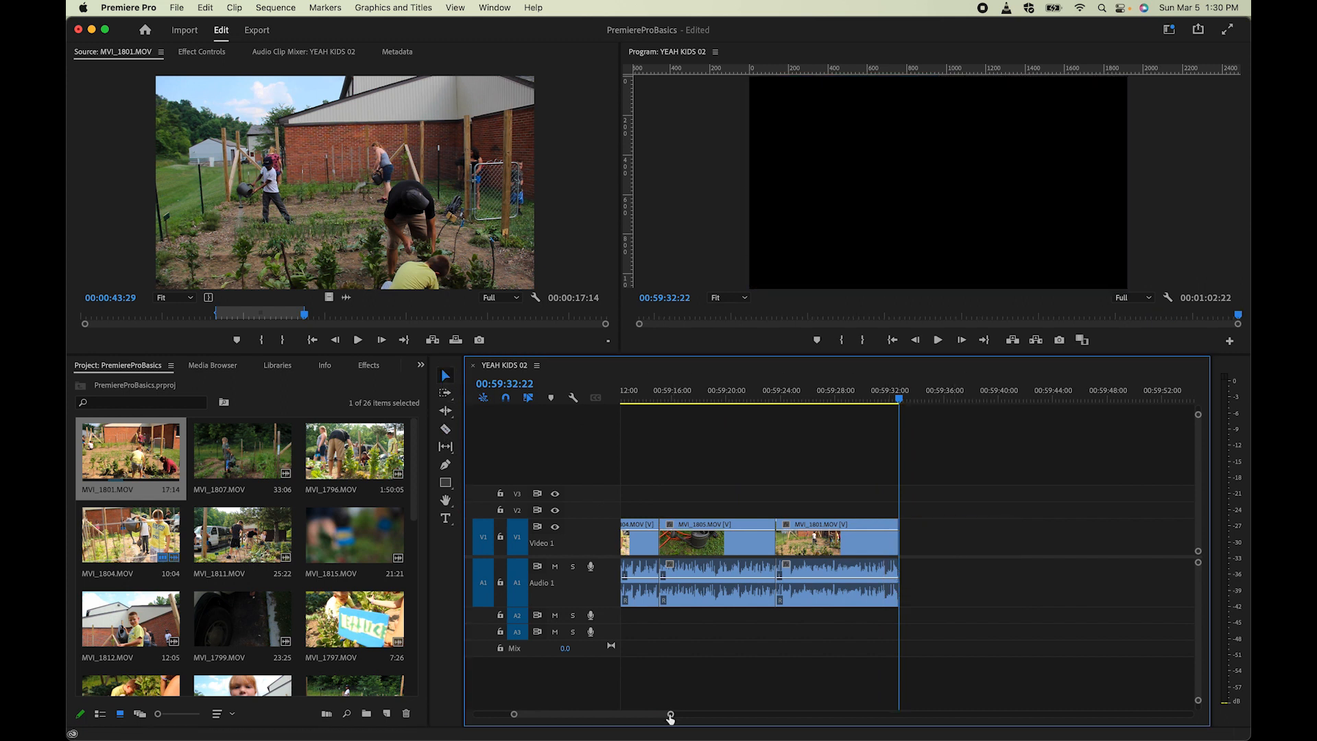
Step: Widen the audio meters and play the sequence around 00:59:12 to check the sound level
{"action": "left_click_drag", "start_coordinate": [671, 715], "coordinate": [632, 714]}
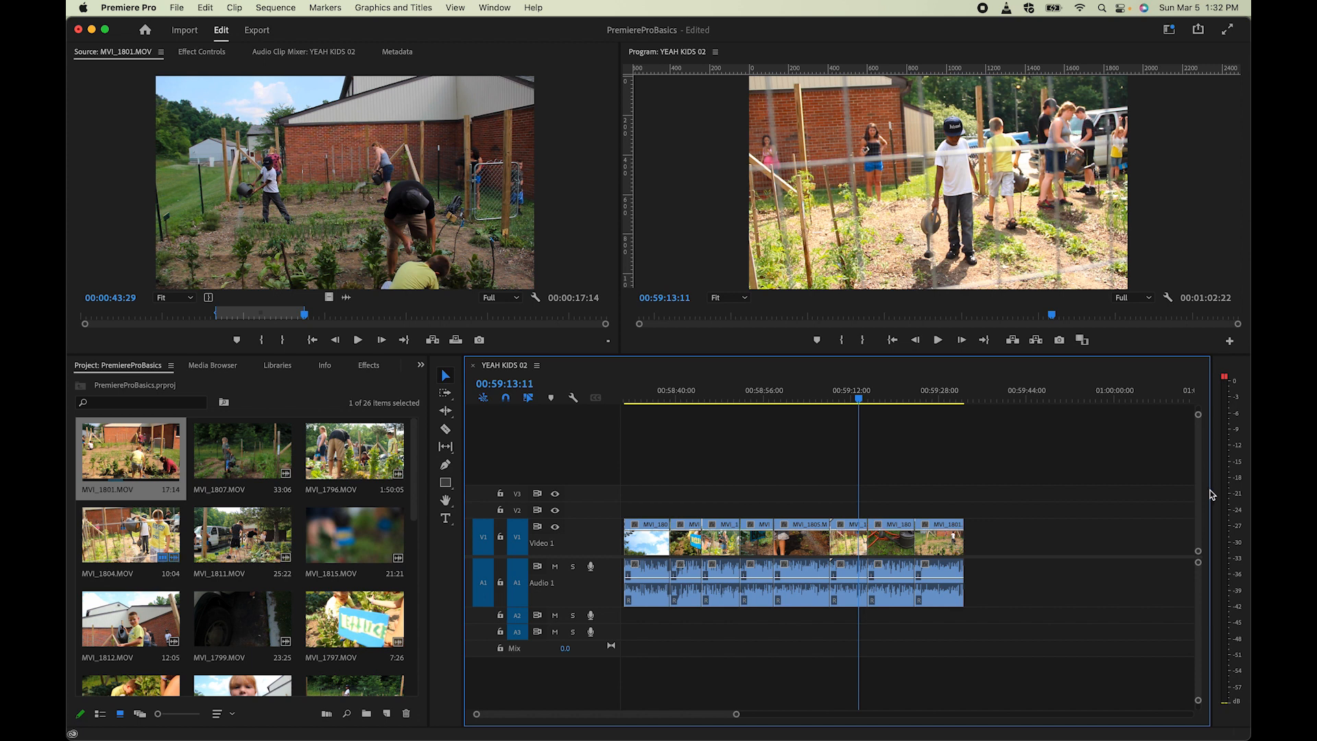
{"action": "left_click_drag", "start_coordinate": [1213, 491], "coordinate": [1176, 493]}
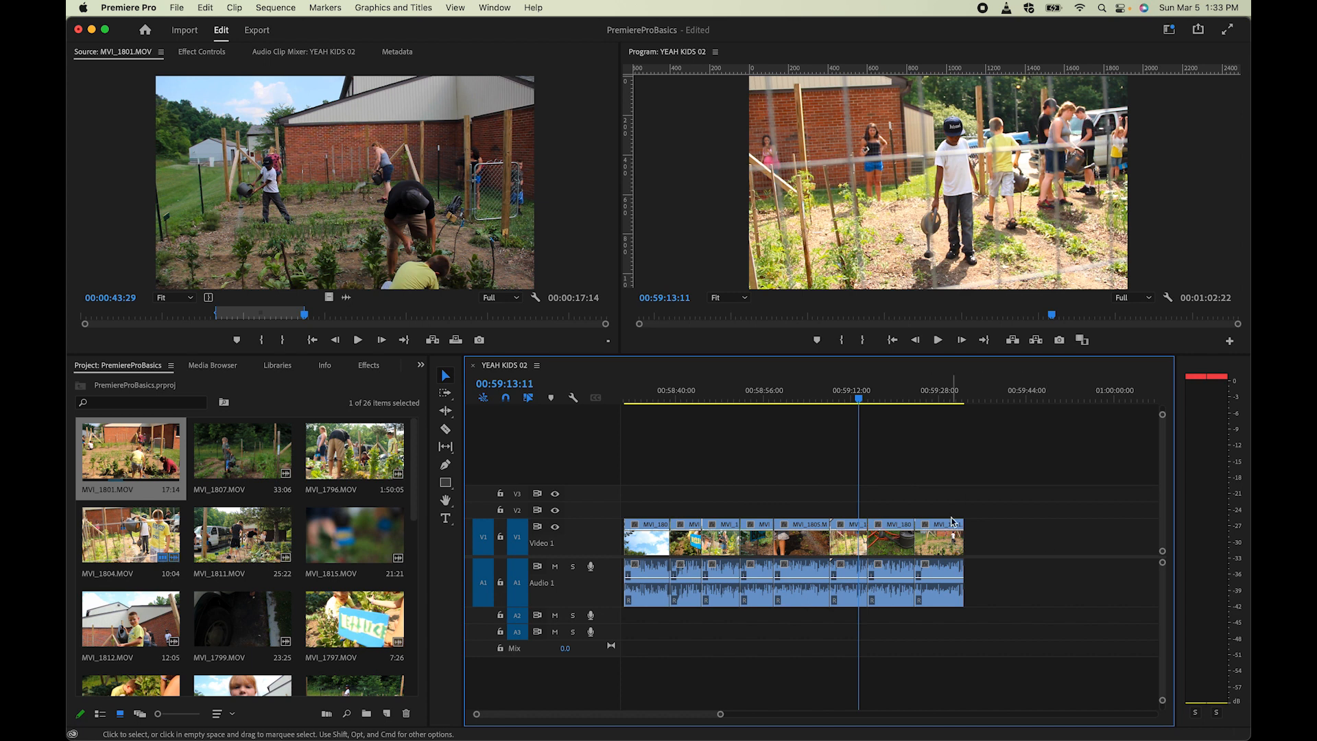
{"action": "left_click", "coordinate": [841, 396]}
{"action": "key", "text": "space"}
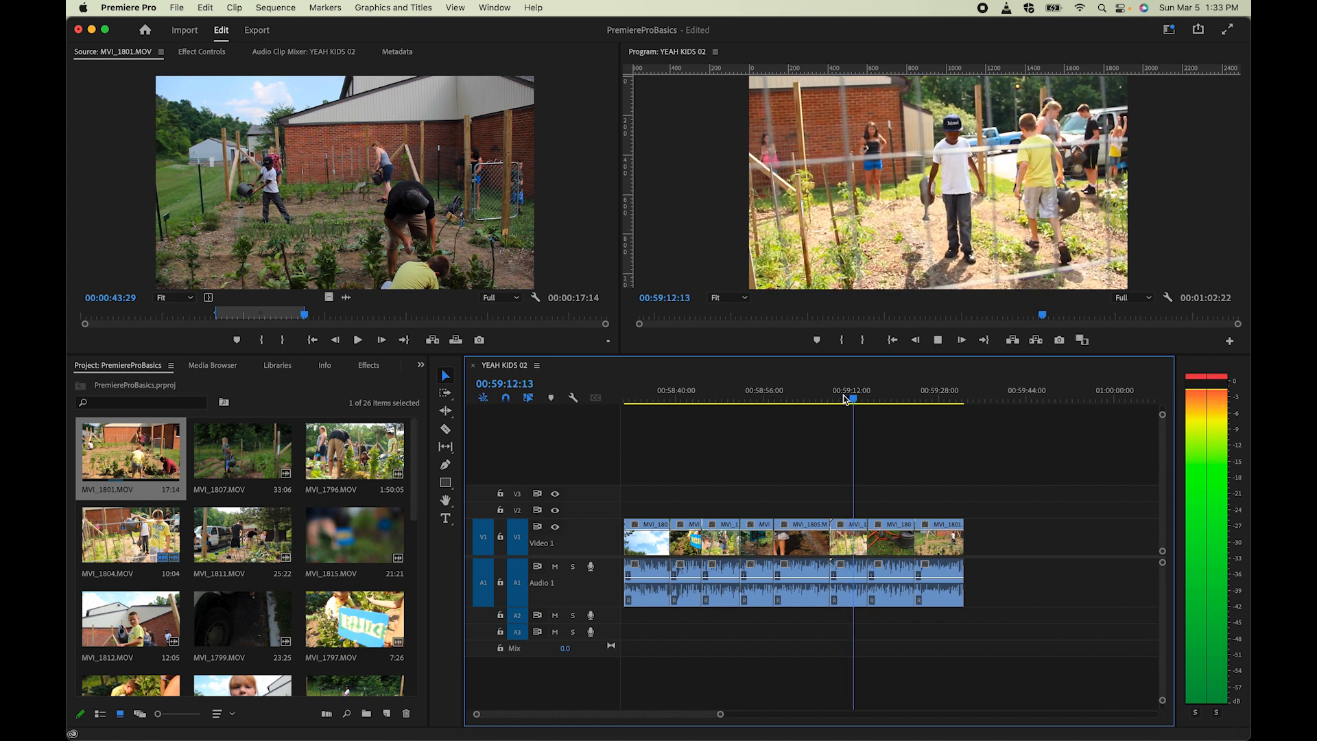
{"action": "key", "text": "space"}
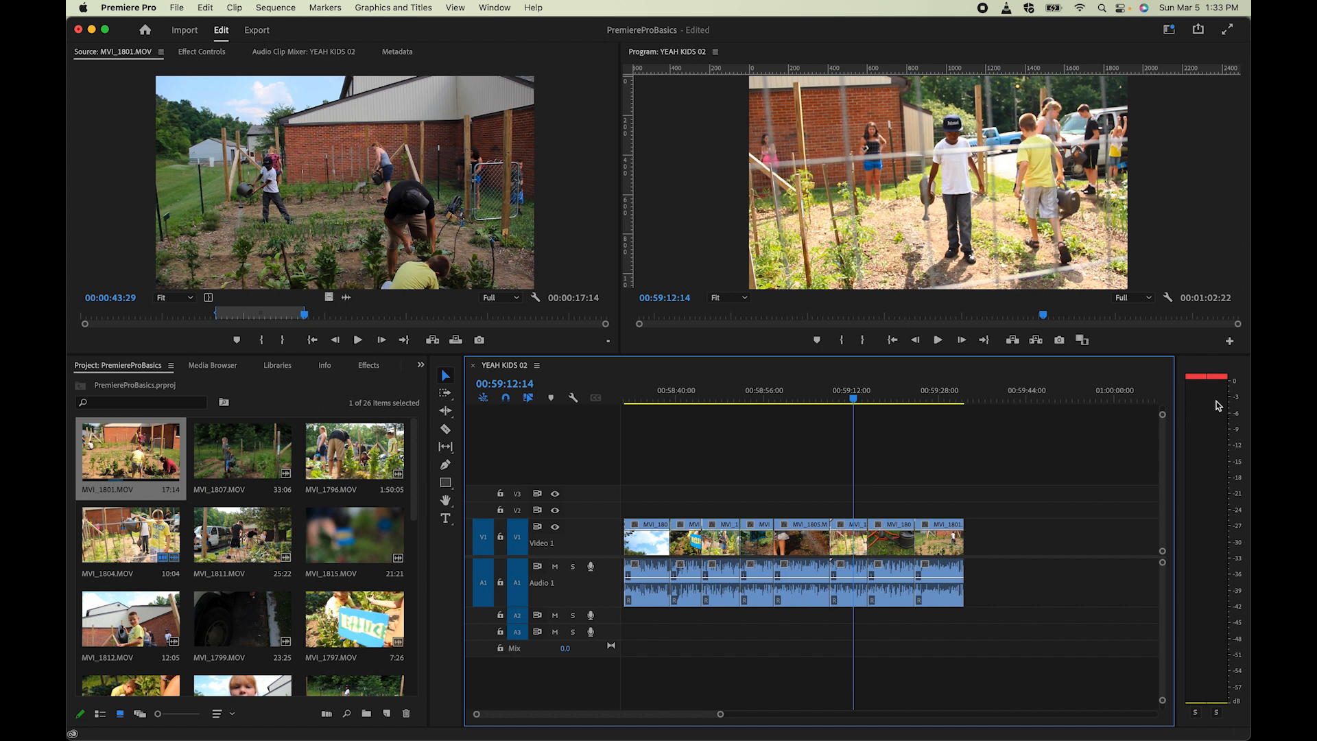
{"action": "key", "text": "space"}
{"action": "key", "text": "space"}
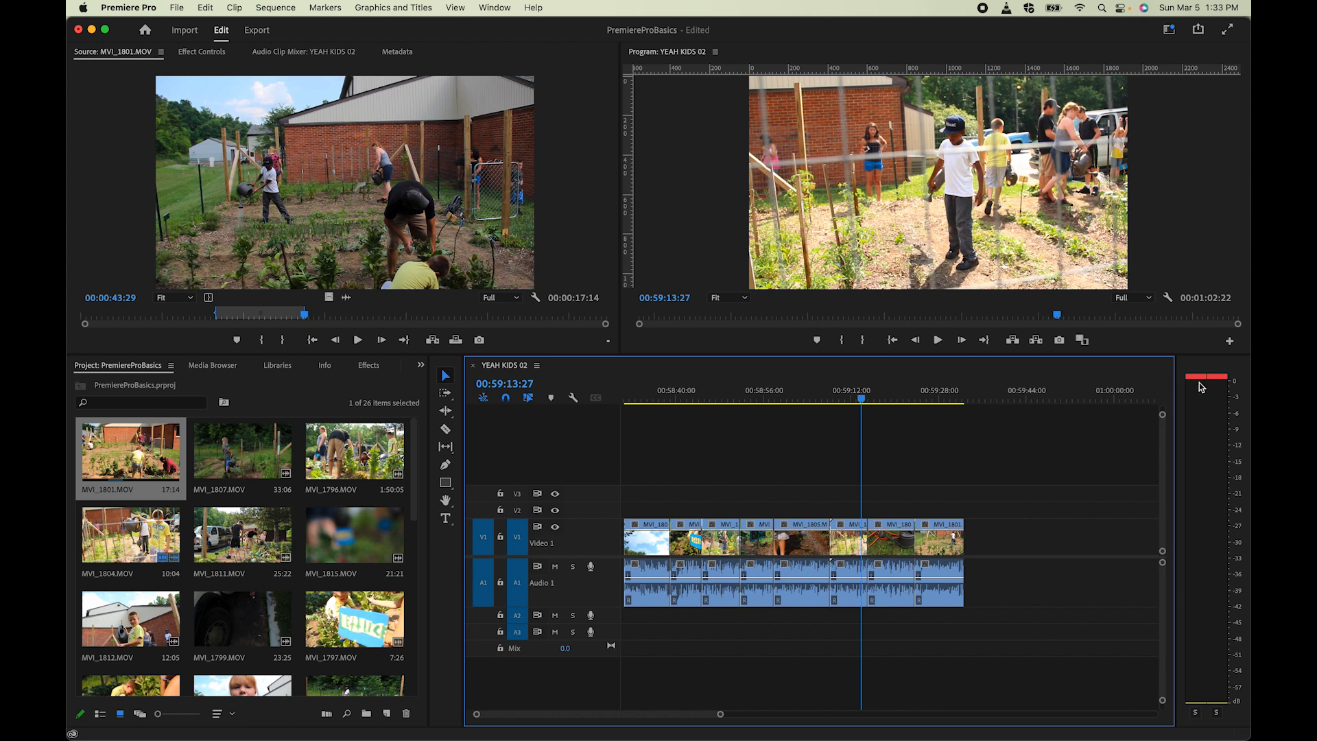
Step: Enlarge track A1 and lower the volume level of every clip on it
{"action": "left_click", "coordinate": [644, 584]}
{"action": "left_click_drag", "start_coordinate": [645, 584], "coordinate": [686, 591]}
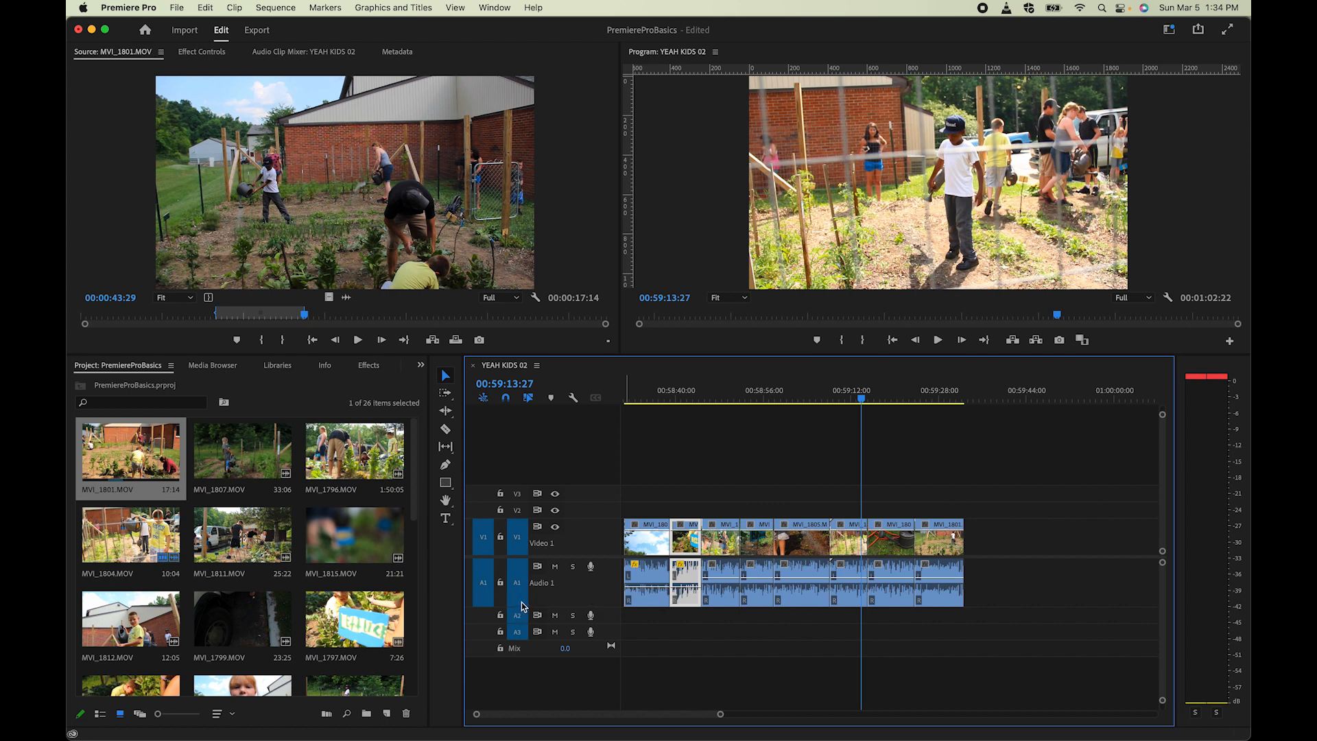
{"action": "left_click_drag", "start_coordinate": [517, 606], "coordinate": [519, 629]}
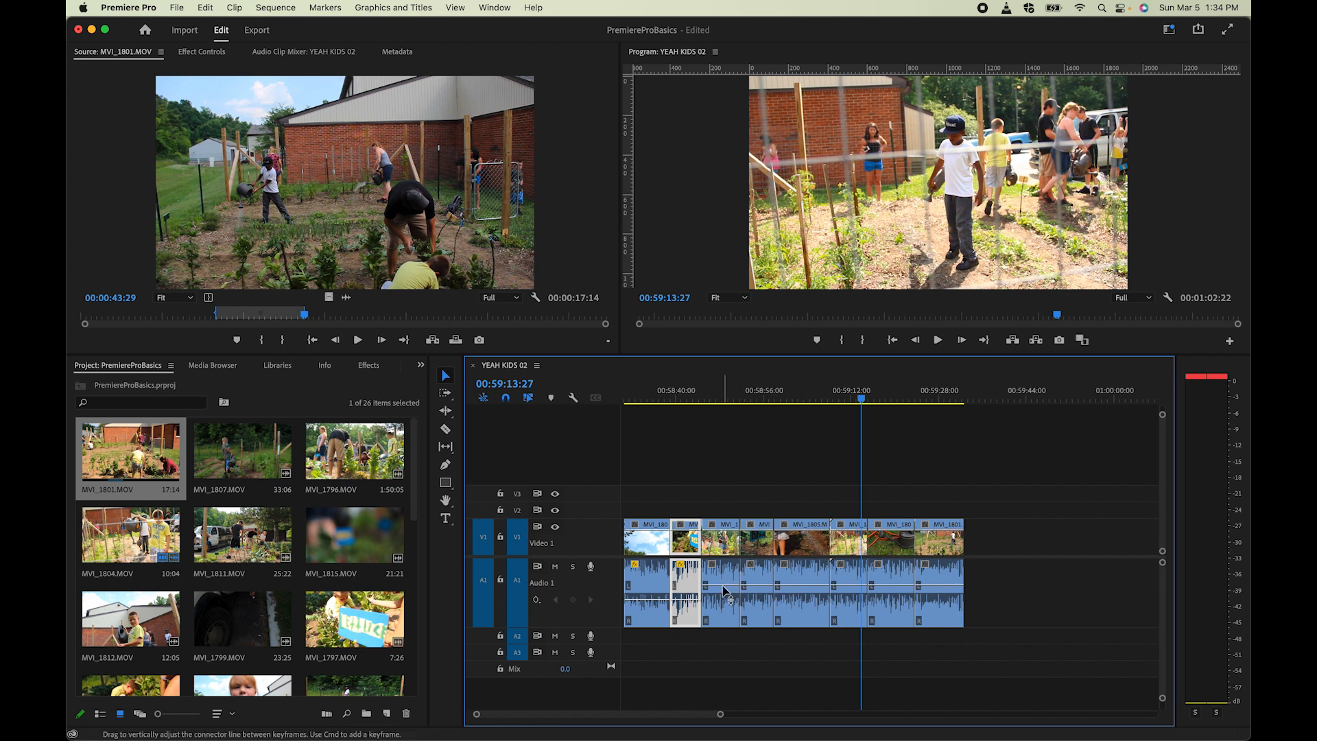
{"action": "left_click_drag", "start_coordinate": [724, 589], "coordinate": [943, 601]}
{"action": "left_click", "coordinate": [852, 588]}
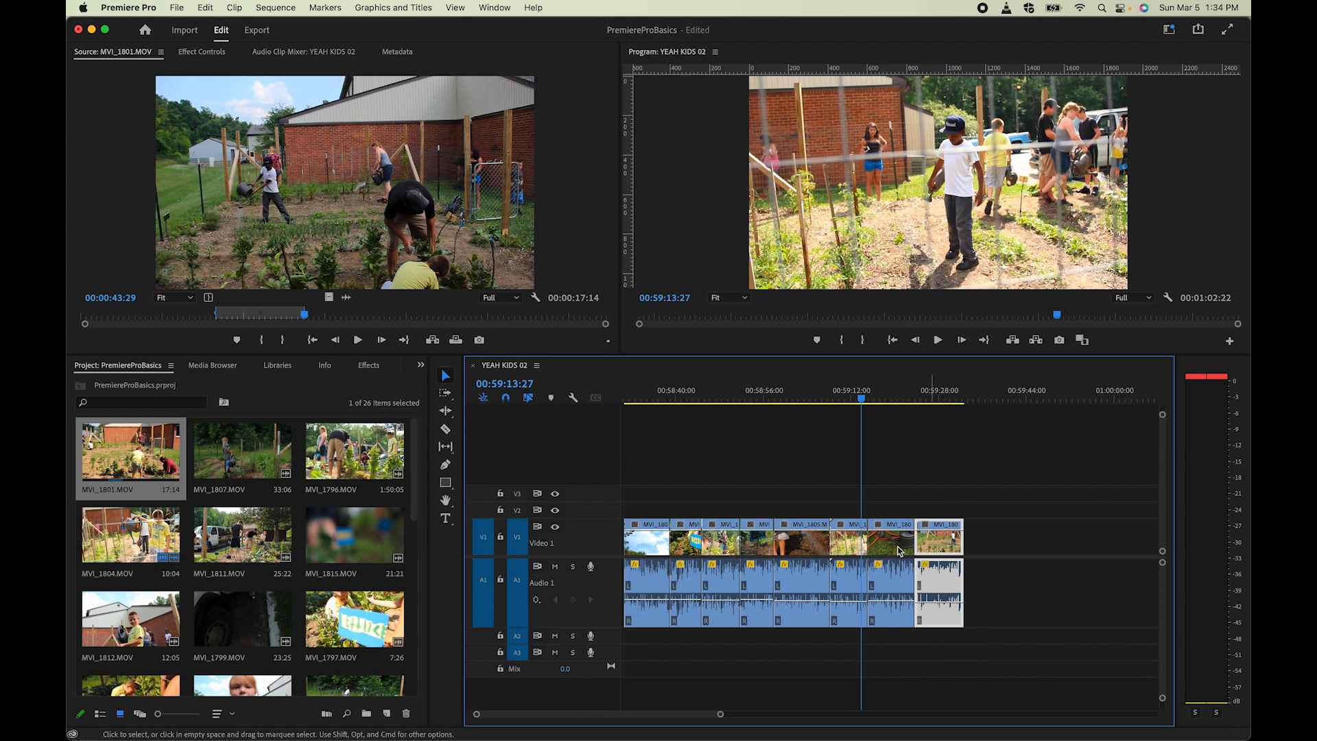
Step: Play two passages of the sequence, the second from 00:59:18:24, and check the lowered clip volumes on the audio meters
{"action": "left_click", "coordinate": [794, 395]}
{"action": "key", "text": "space"}
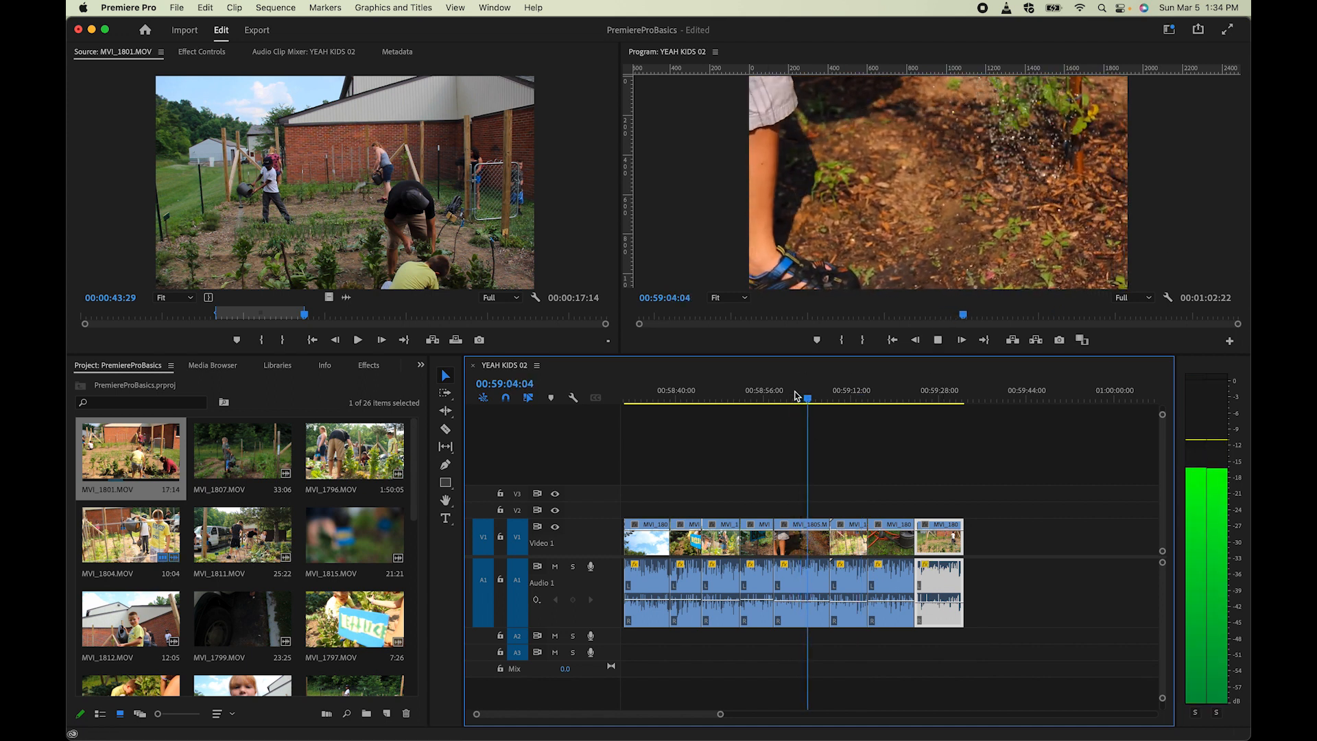
{"action": "key", "text": "space"}
{"action": "left_click", "coordinate": [888, 393]}
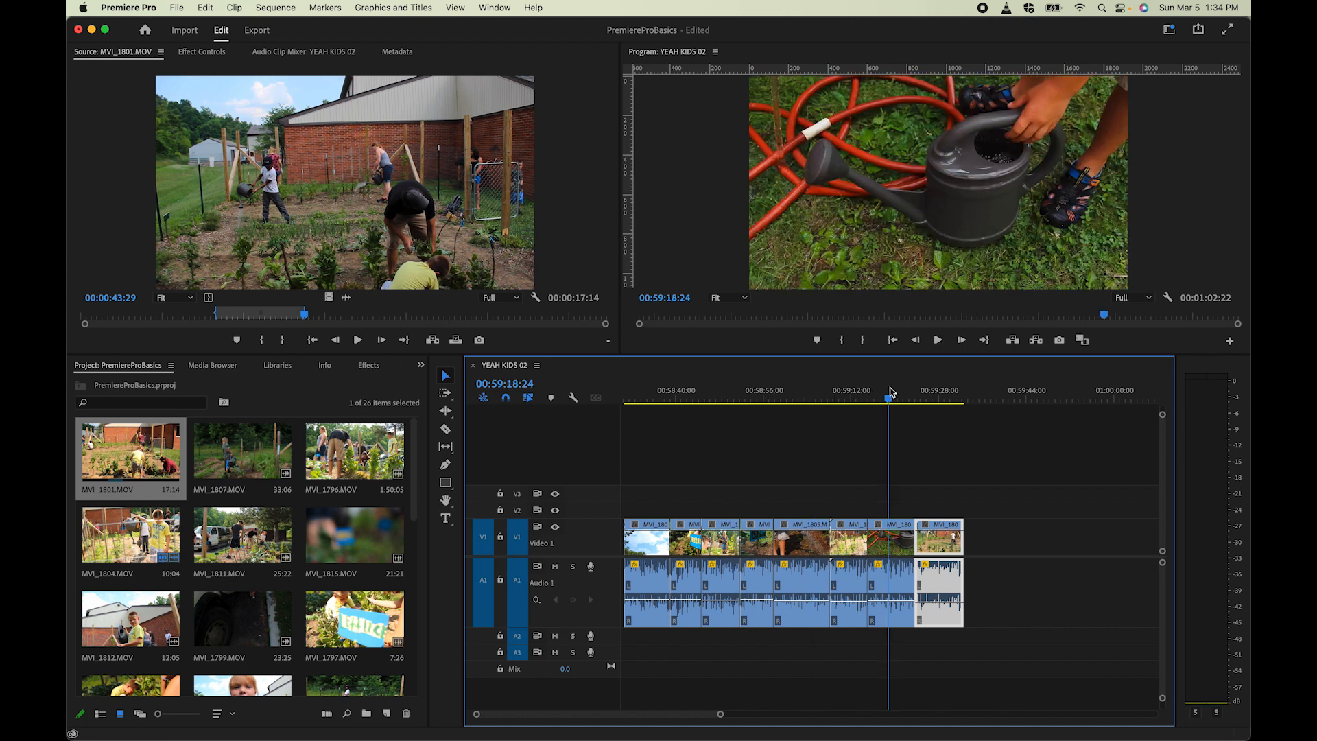
{"action": "key", "text": "space"}
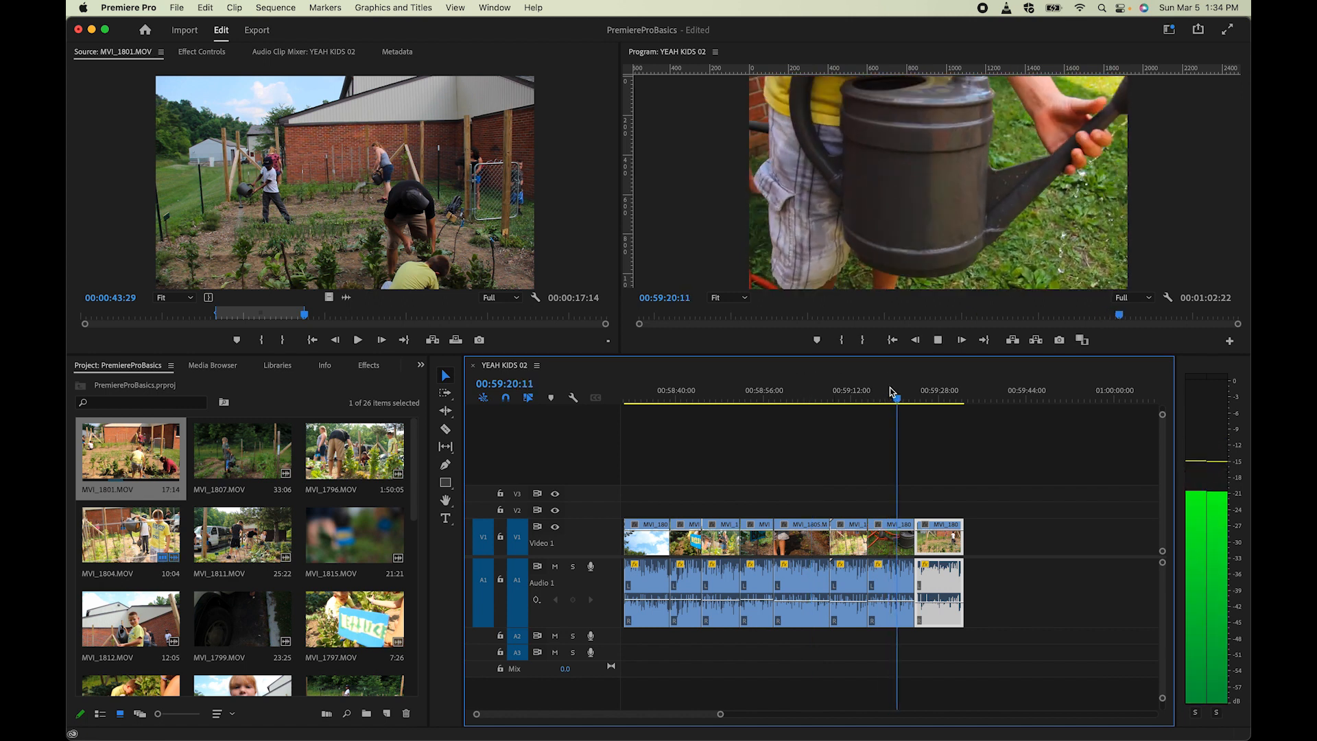
{"action": "key", "text": "space"}
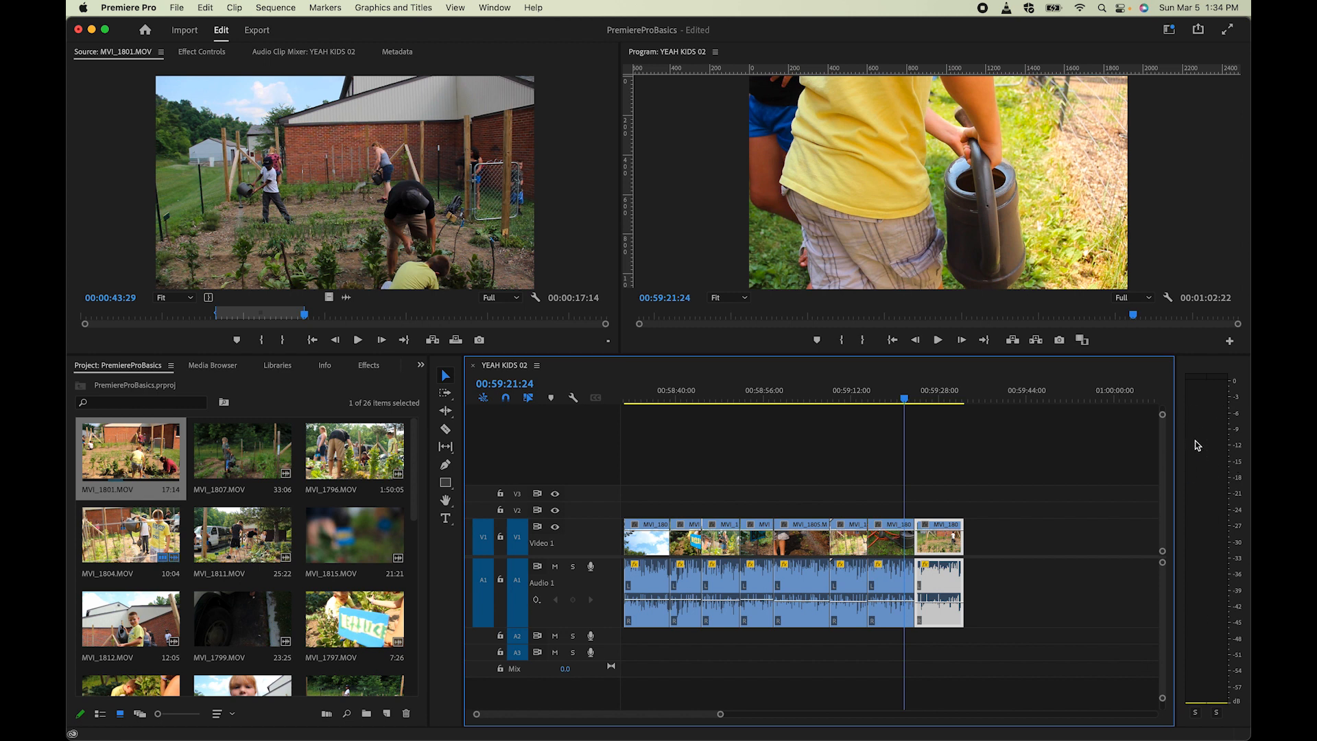
Step: Import the music file 199_full_eye-of-the-beholder-2_0149.wav from the Editing demo materials folder into the project
{"action": "left_click", "coordinate": [250, 388]}
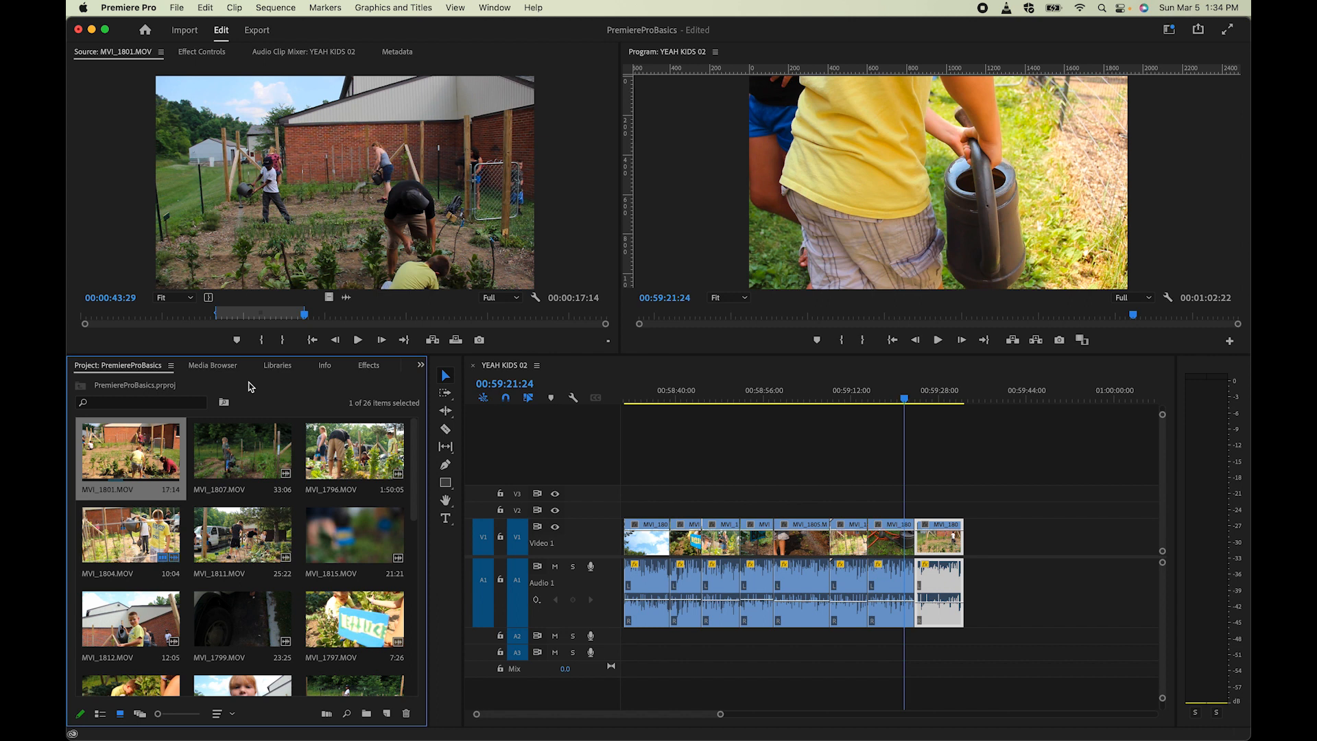
{"action": "key", "text": "super+i"}
{"action": "left_click", "coordinate": [714, 146]}
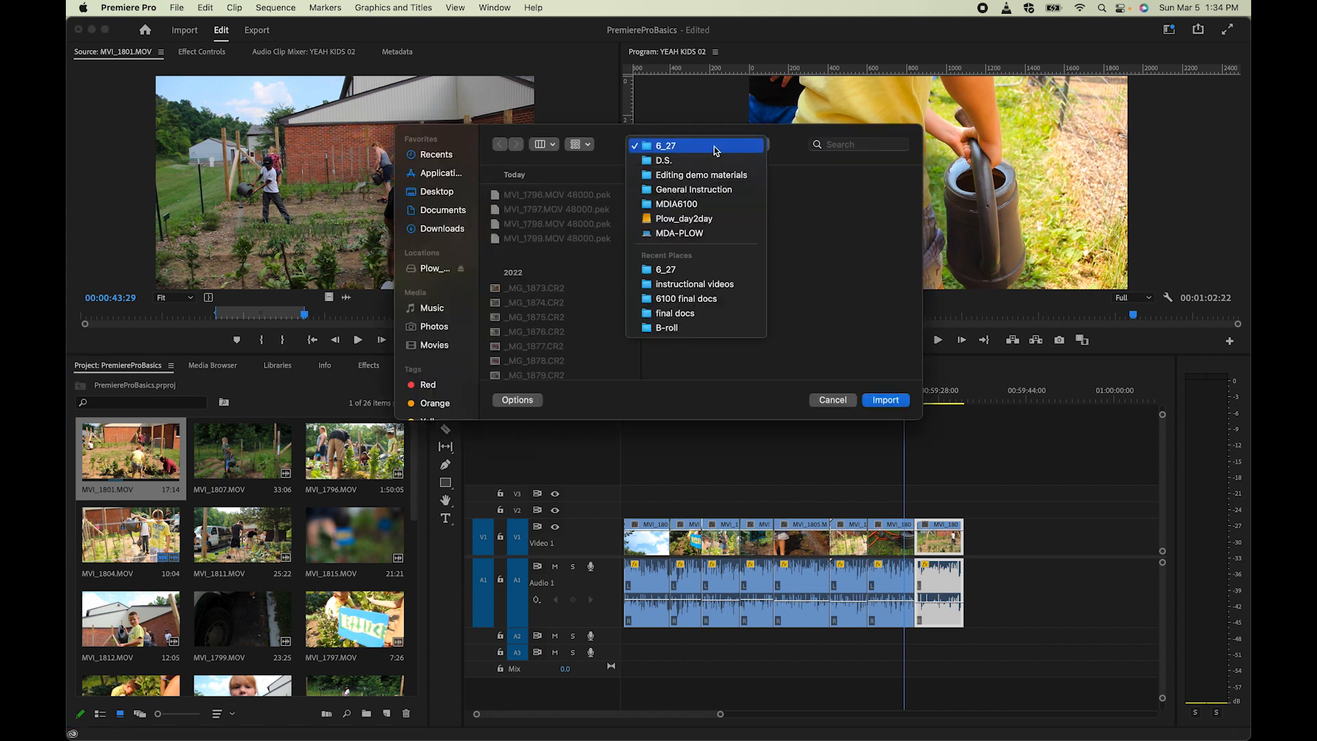
{"action": "left_click", "coordinate": [700, 164]}
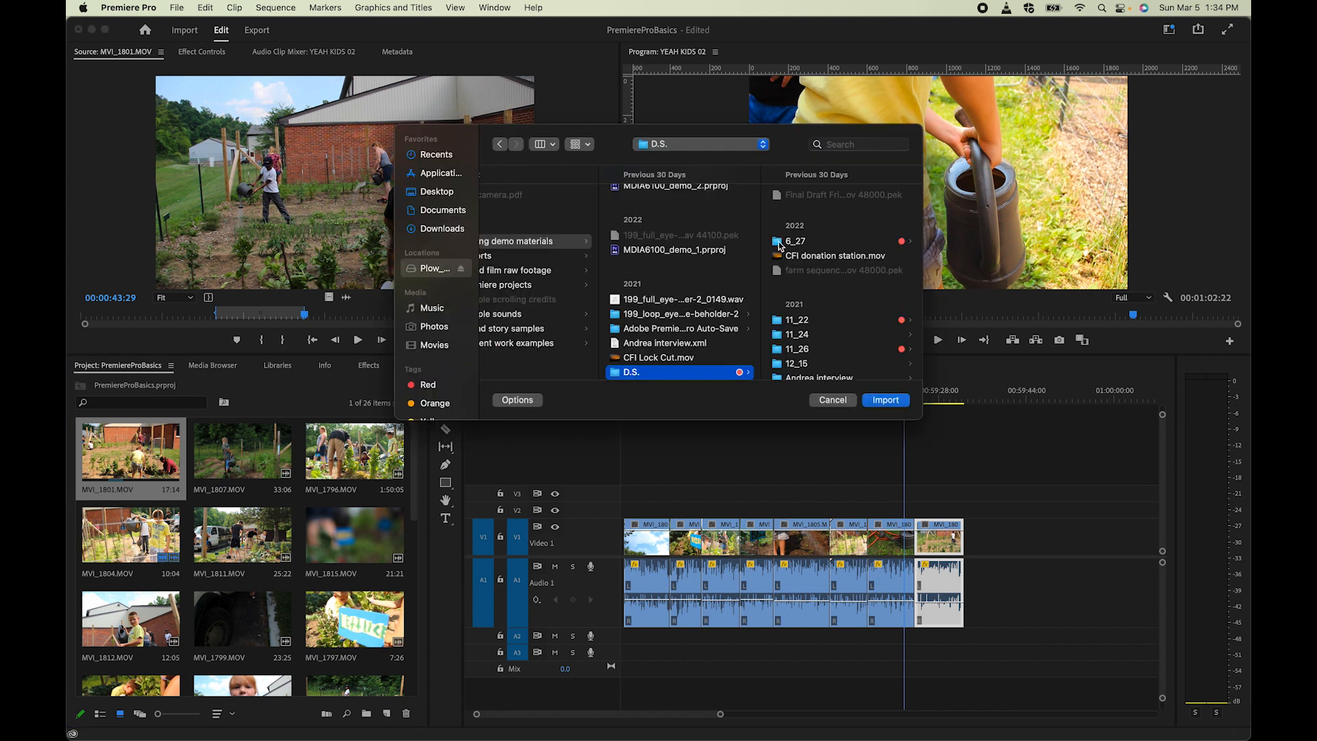
{"action": "left_click", "coordinate": [661, 302]}
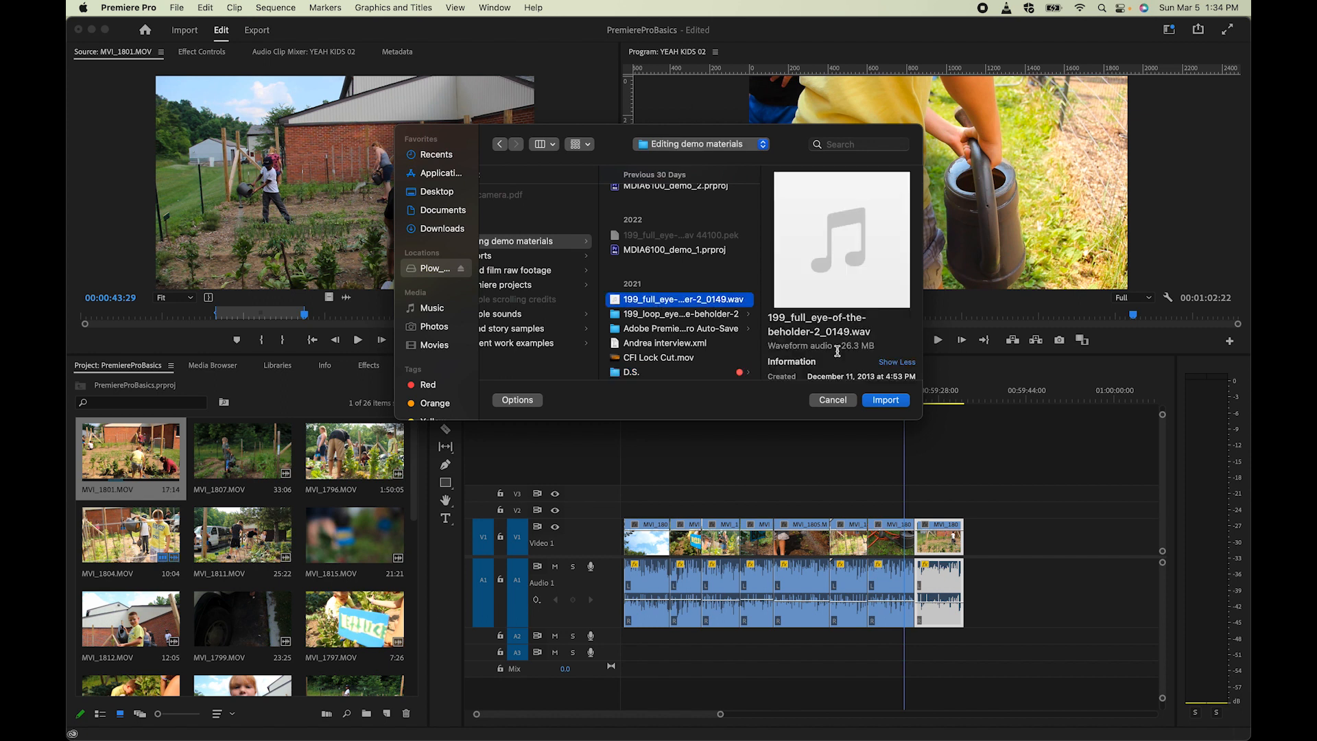
{"action": "left_click", "coordinate": [884, 401]}
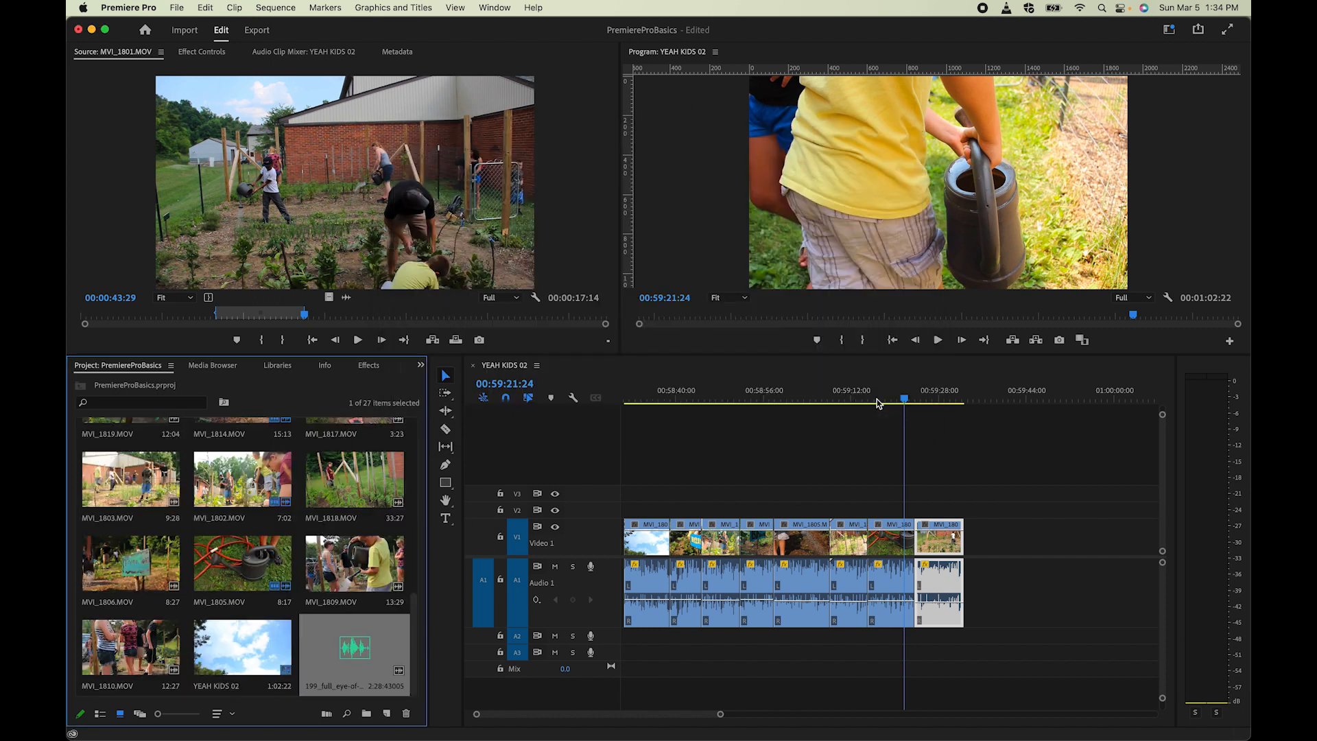
Step: Open the imported music file in the Source Monitor and play its opening seconds
{"action": "double_click", "coordinate": [354, 654]}
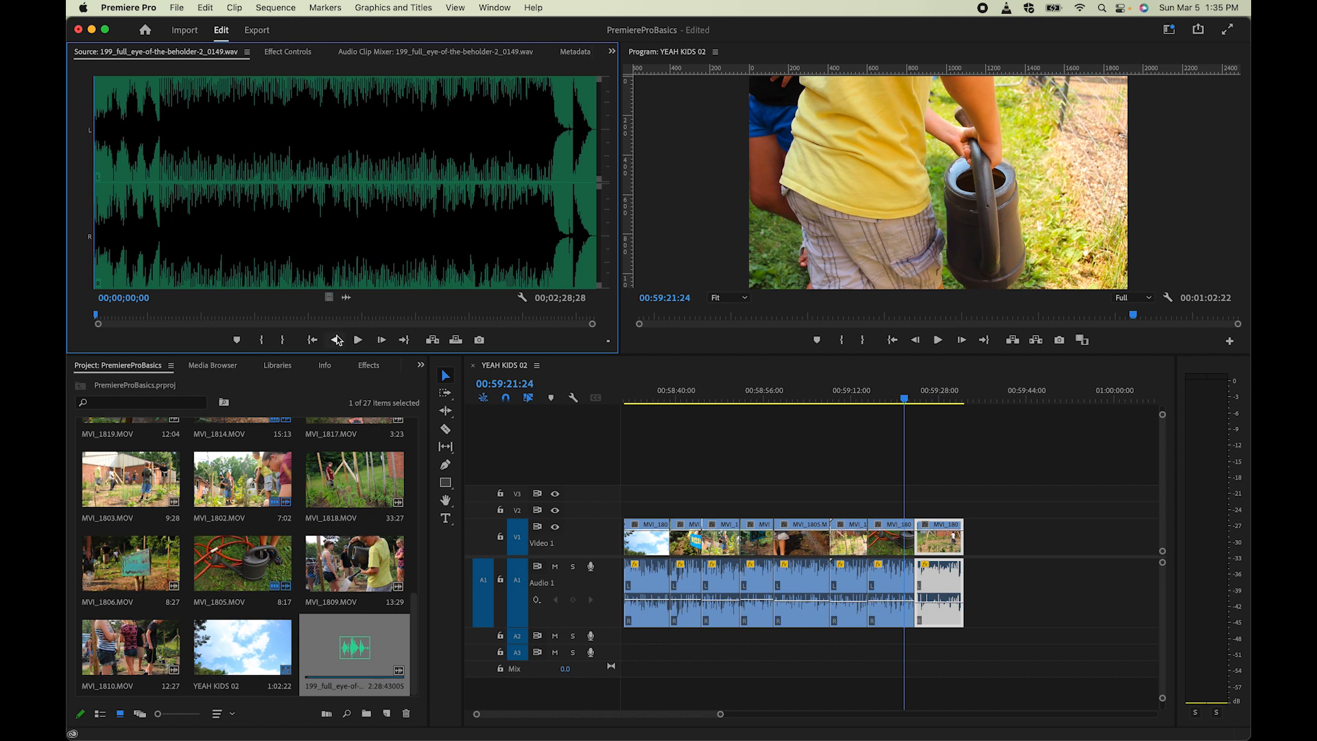
{"action": "left_click", "coordinate": [357, 342]}
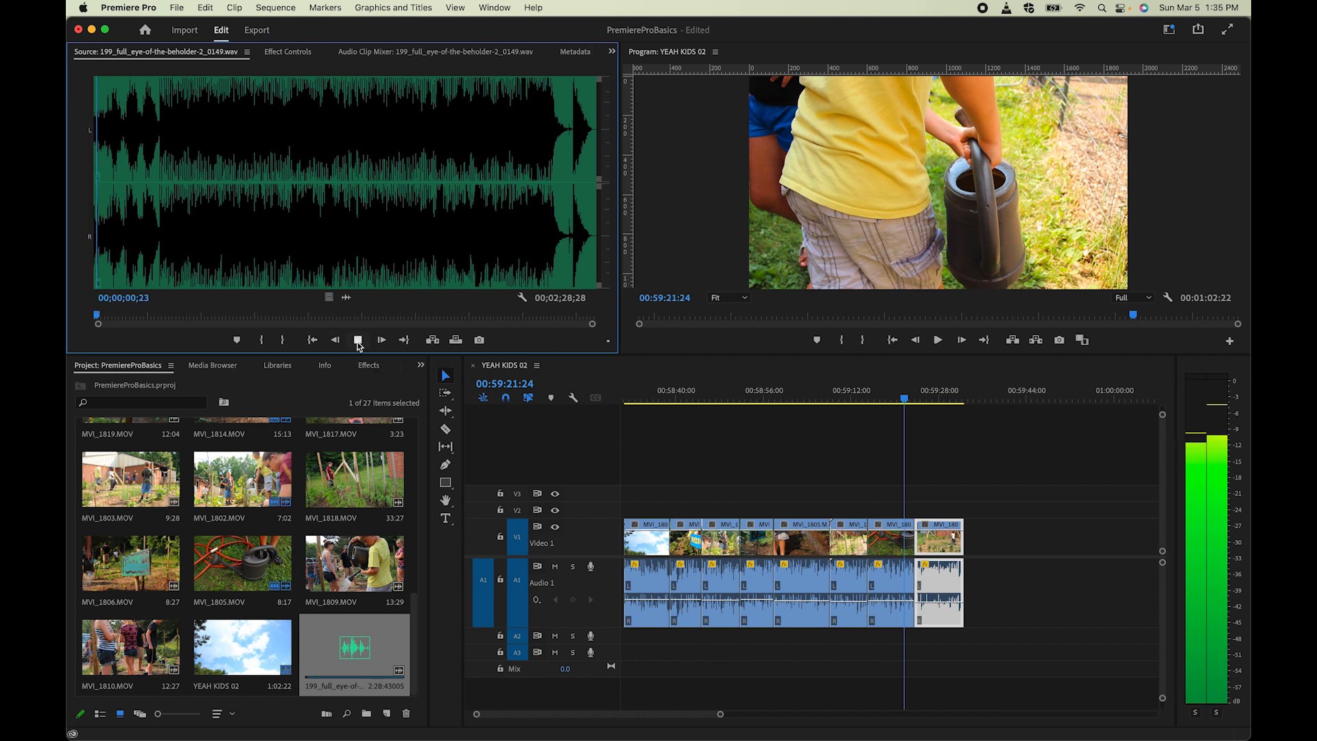
{"action": "left_click", "coordinate": [357, 342]}
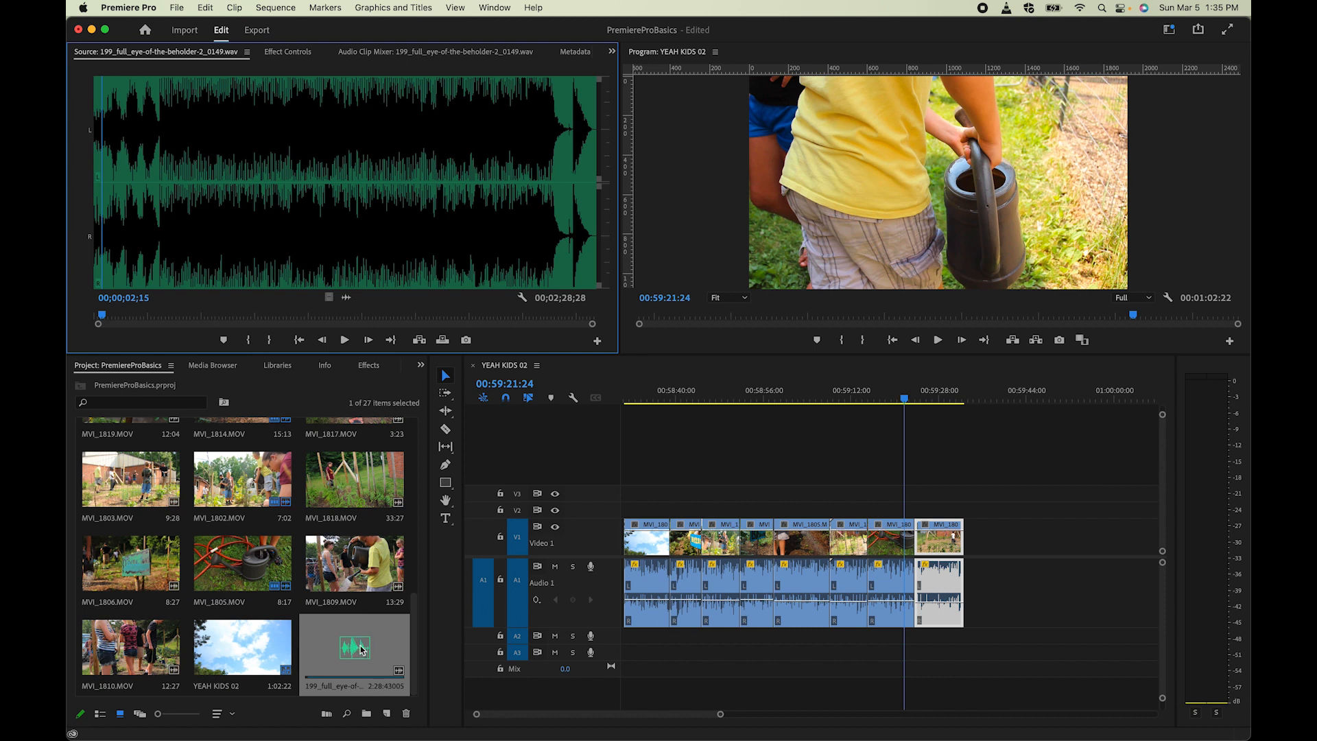
Step: Place the music file on track A3 at the start of the sequence and enlarge the track to show its waveform
{"action": "left_click_drag", "start_coordinate": [364, 651], "coordinate": [624, 660]}
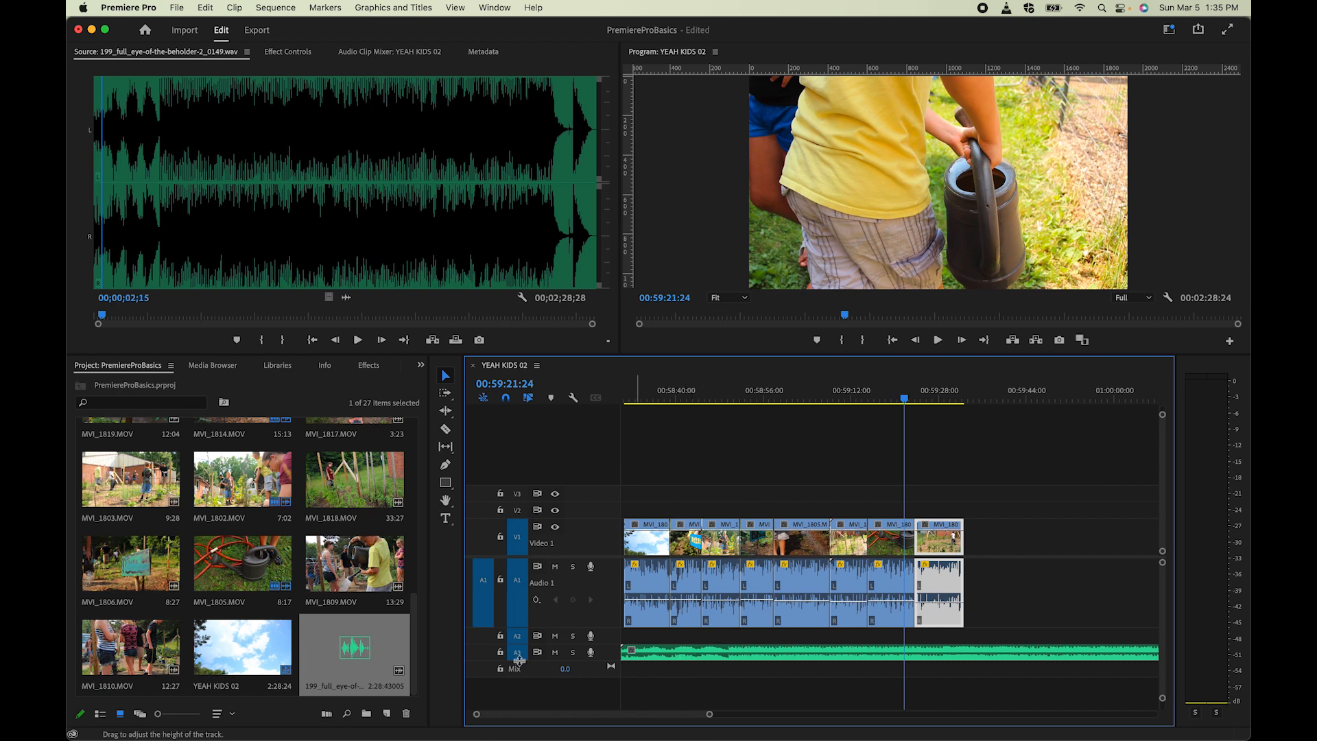
{"action": "left_click_drag", "start_coordinate": [515, 690], "coordinate": [515, 691]}
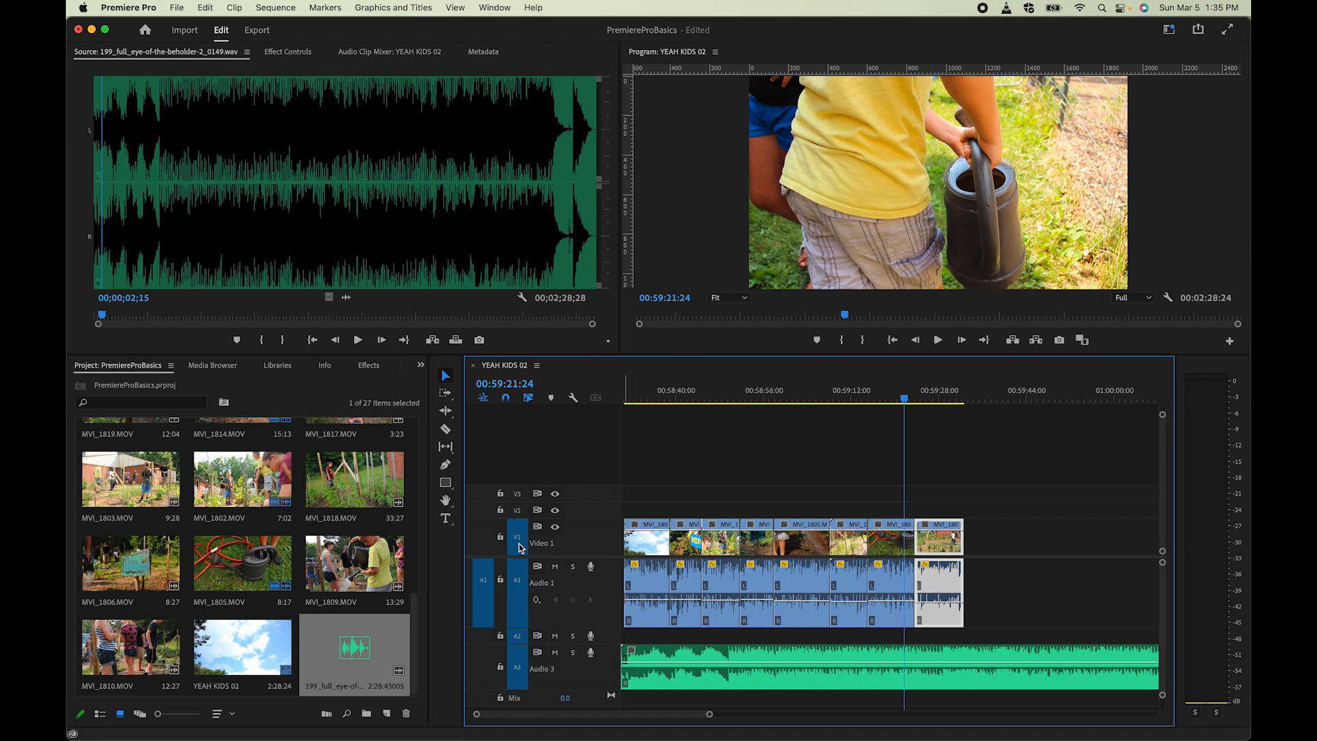
{"action": "scroll", "coordinate": [651, 597], "scroll_direction": "down", "scroll_amount": 2}
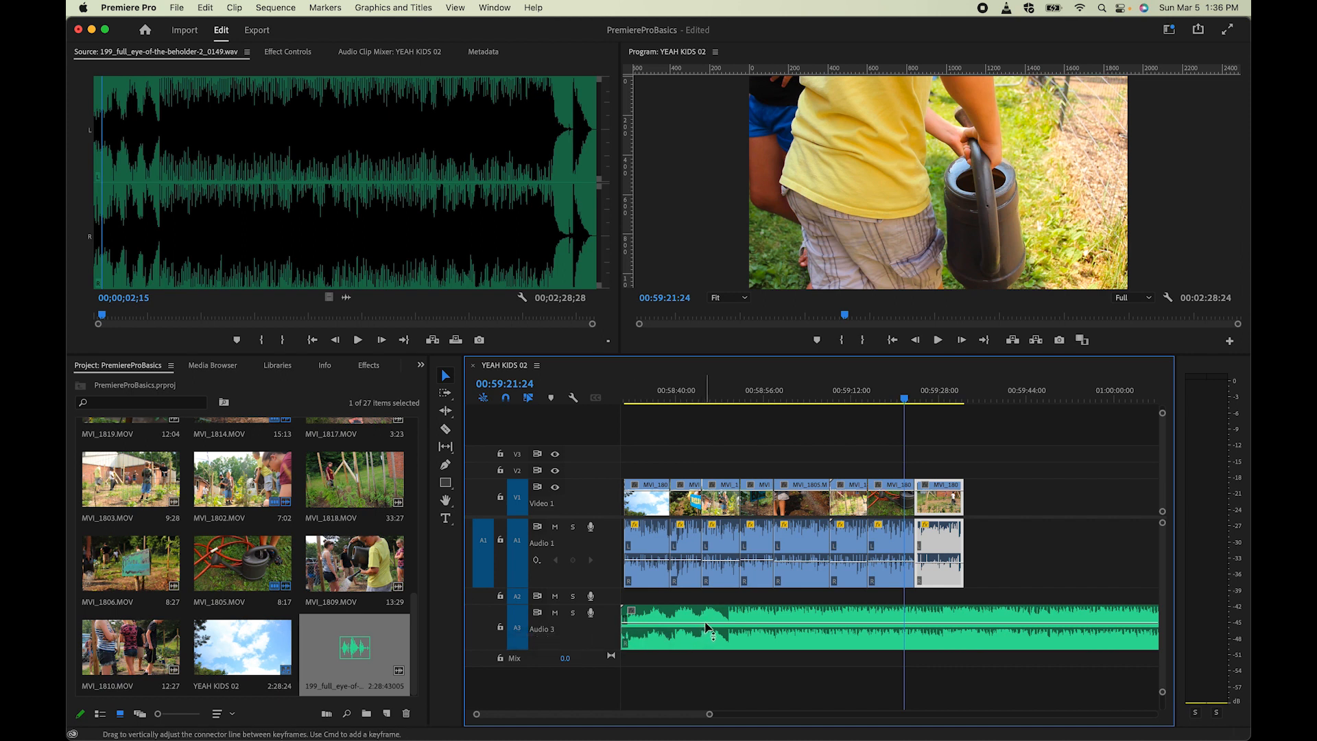
Step: Listen to the mix, lower the music's volume on A3 by about 16.2 dB, and play the sequence from about 00:58:54
{"action": "mouse_move", "coordinate": [705, 623]}
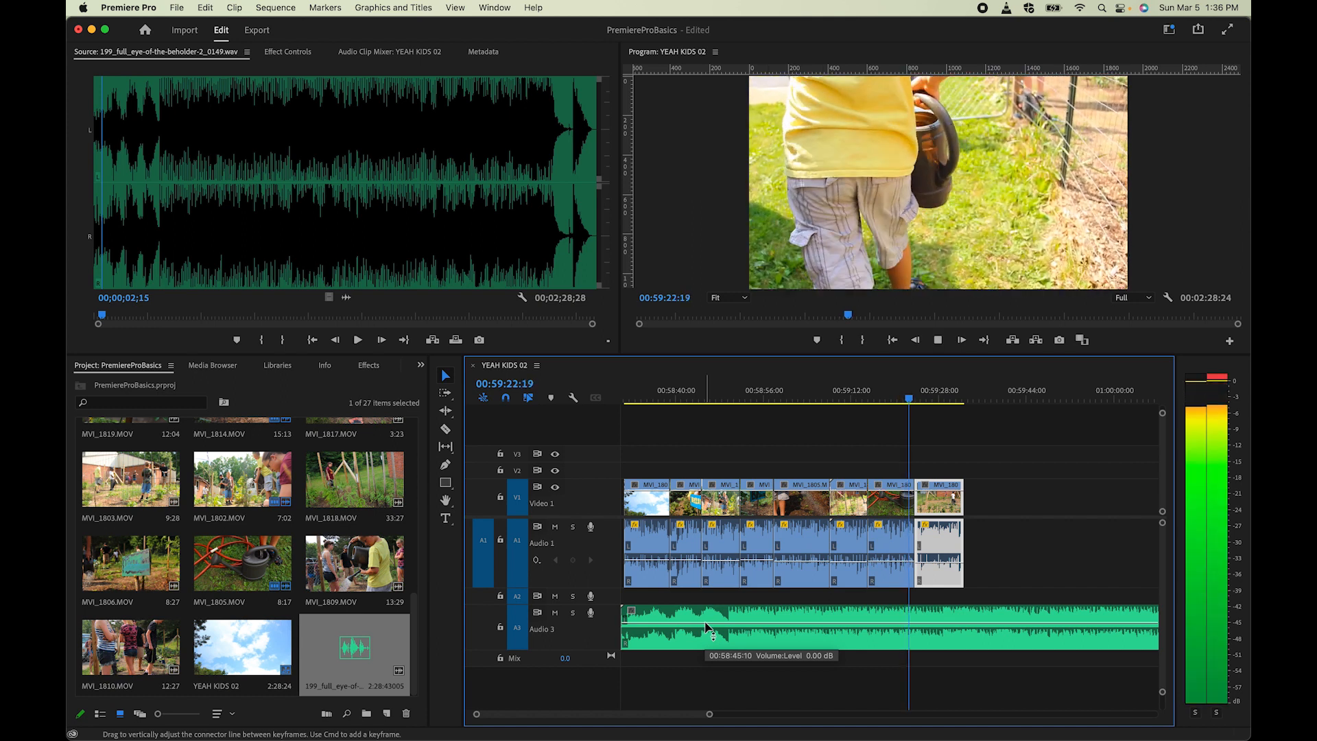
{"action": "key", "text": "space"}
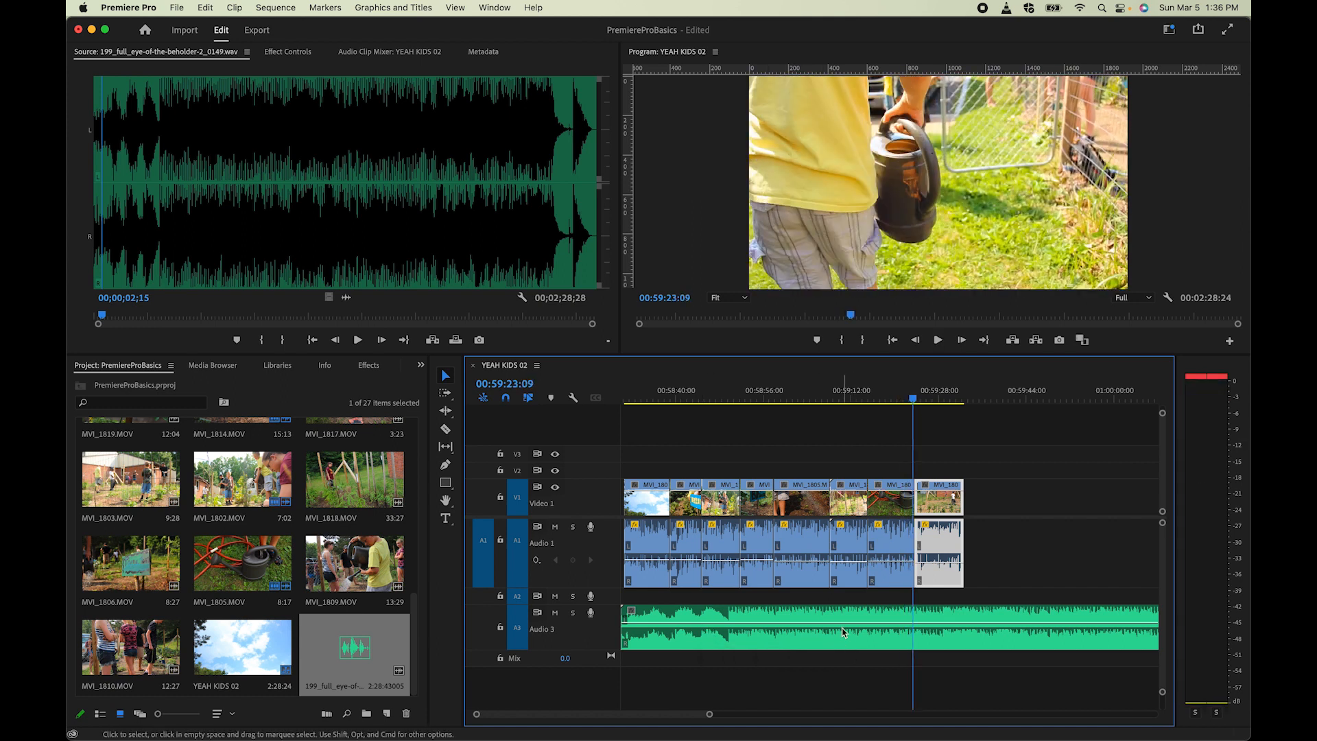
{"action": "left_click_drag", "start_coordinate": [842, 624], "coordinate": [842, 637]}
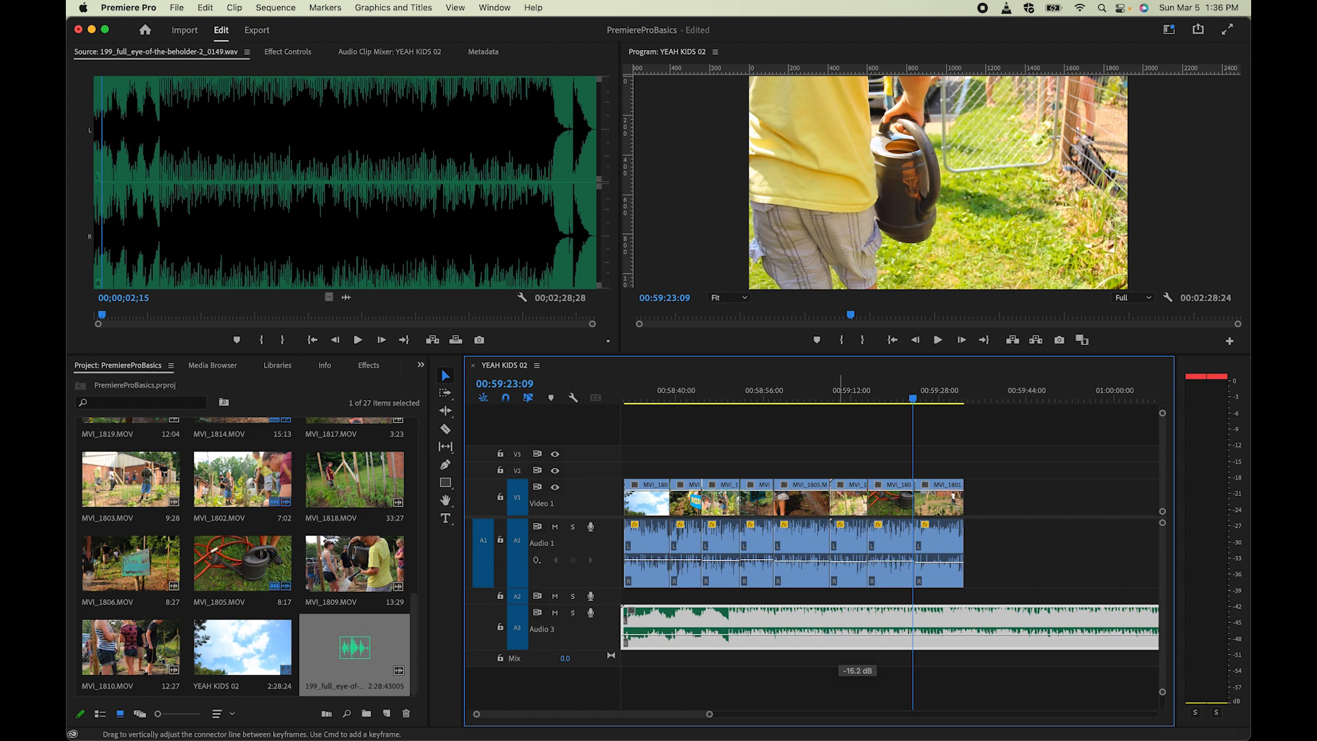
{"action": "left_click", "coordinate": [755, 396]}
{"action": "key", "text": "space"}
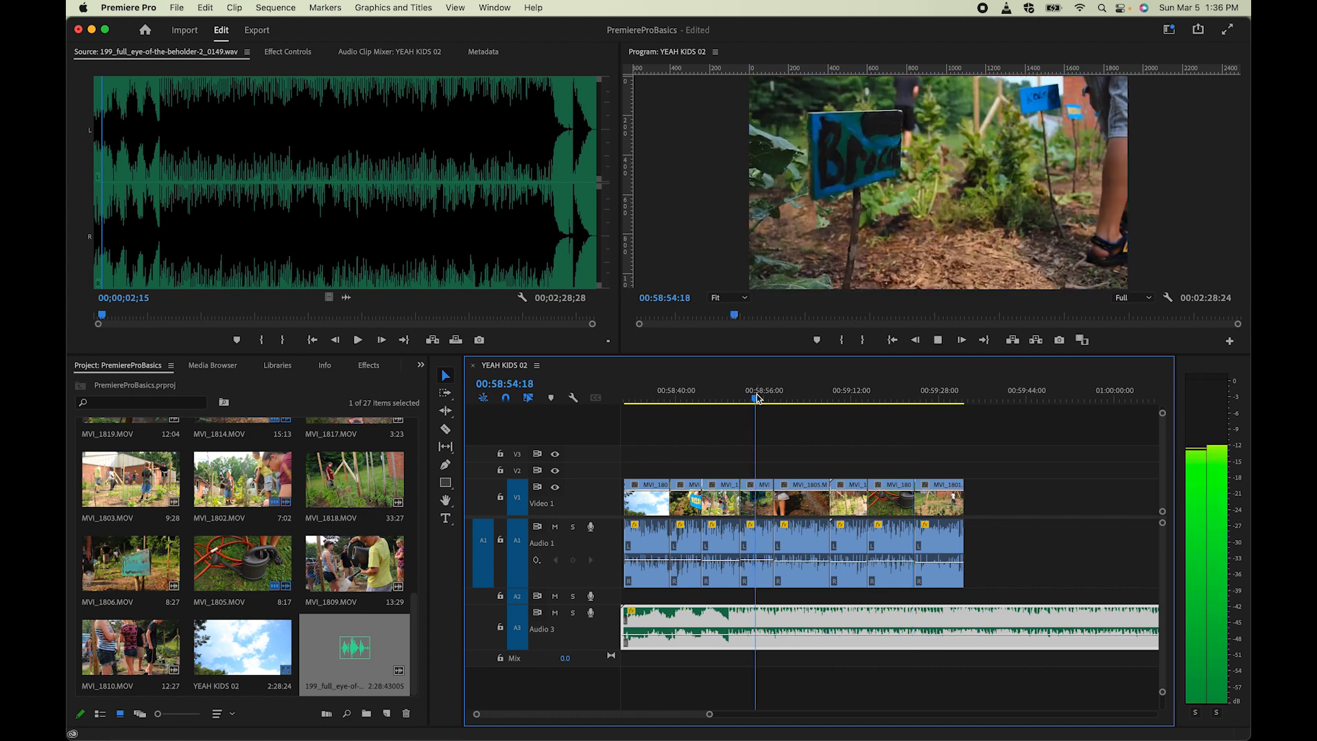
Step: Raise the music's volume on A3 to about -4.64 dB while the sequence plays, then stop playback
{"action": "left_click_drag", "start_coordinate": [815, 640], "coordinate": [816, 632]}
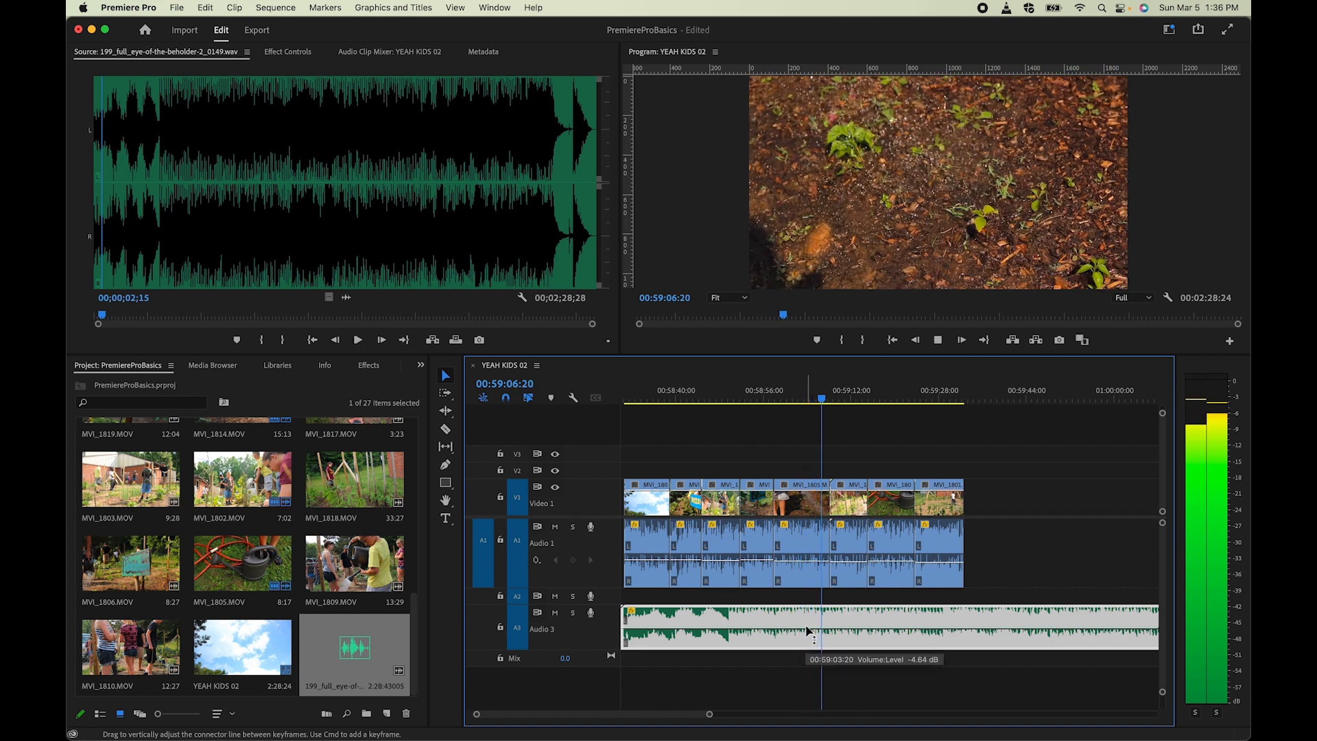
{"action": "key", "text": "space"}
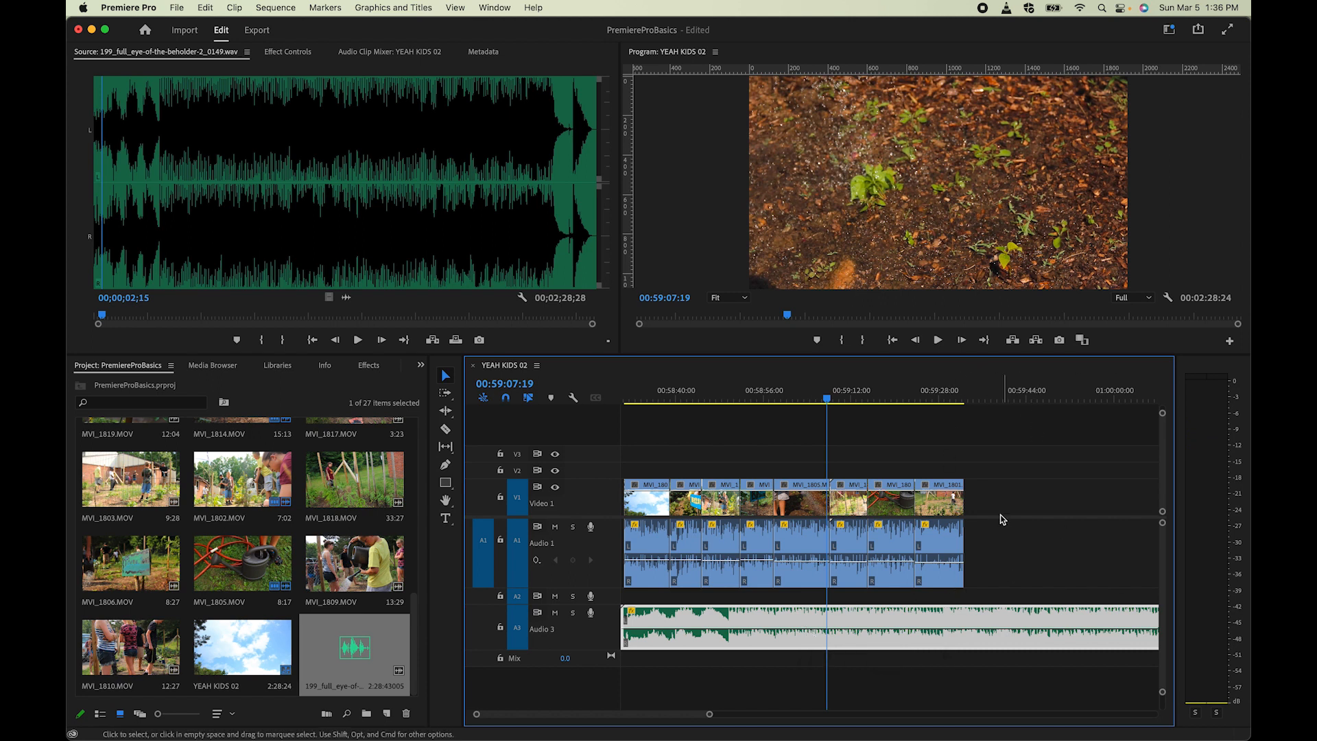
Step: Cut the music on A3 with the Razor tool at the end of the last video clip and delete the remainder
{"action": "left_click", "coordinate": [446, 429]}
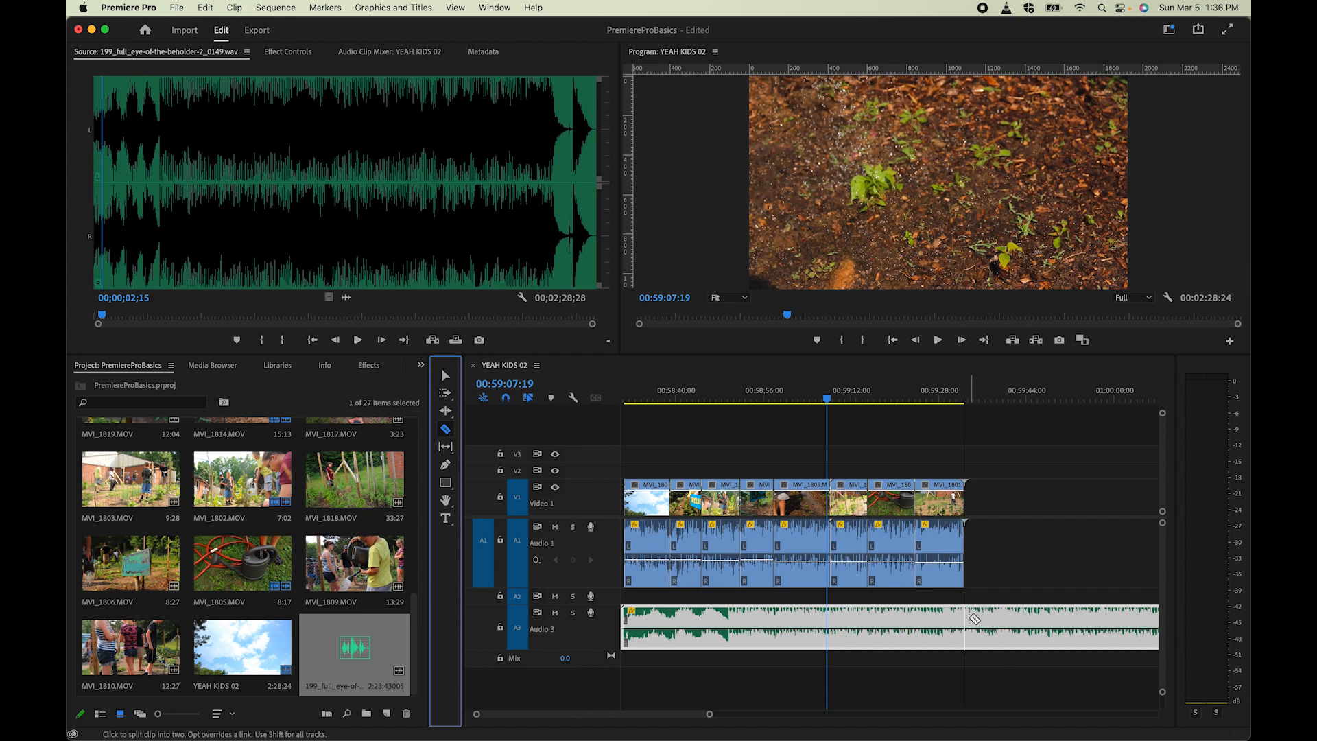
{"action": "left_click", "coordinate": [974, 619]}
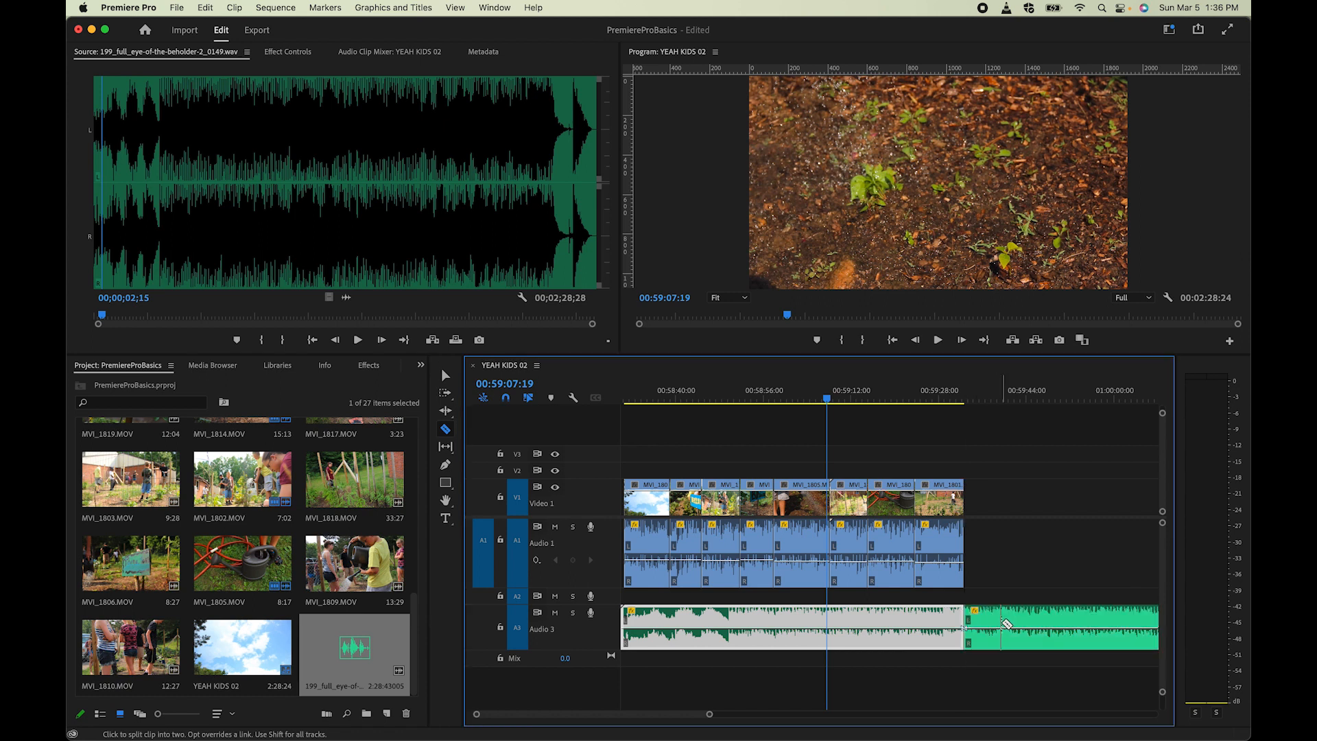
{"action": "left_click", "coordinate": [445, 375]}
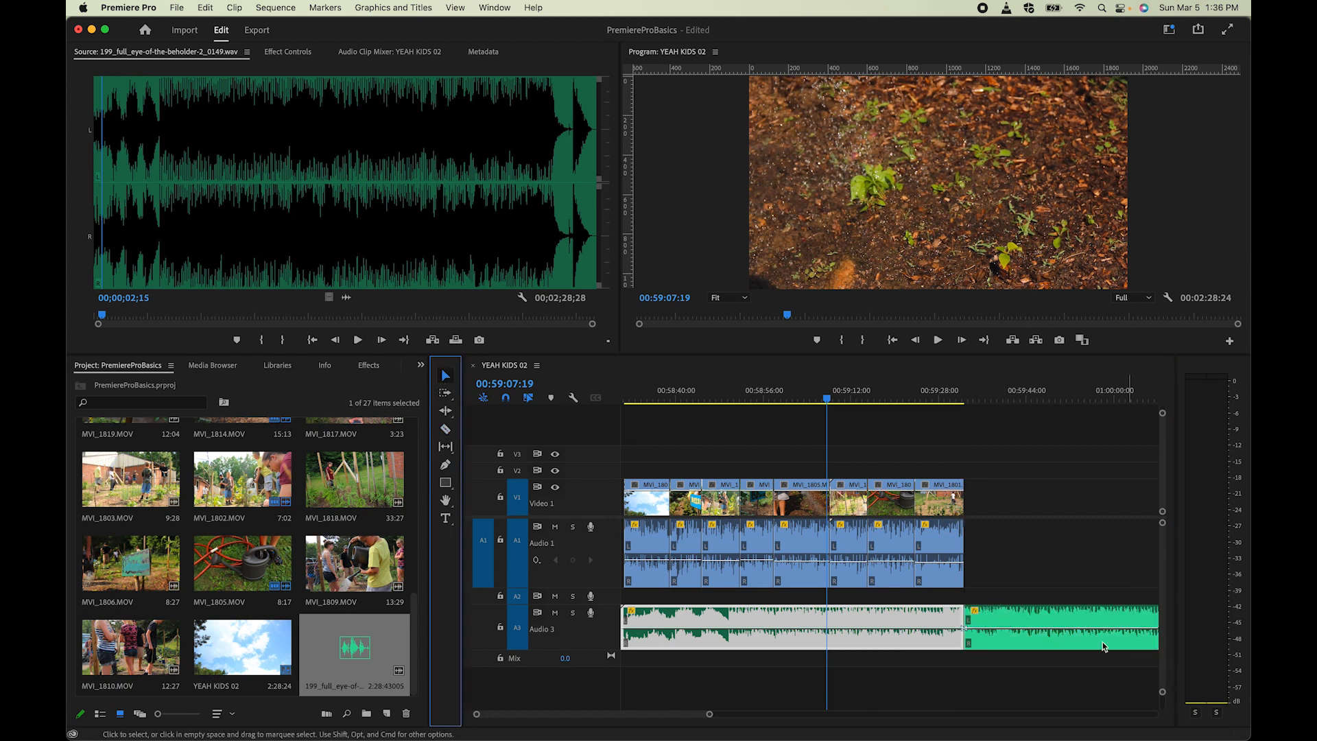
{"action": "left_click", "coordinate": [1064, 622]}
{"action": "key", "text": "Delete"}
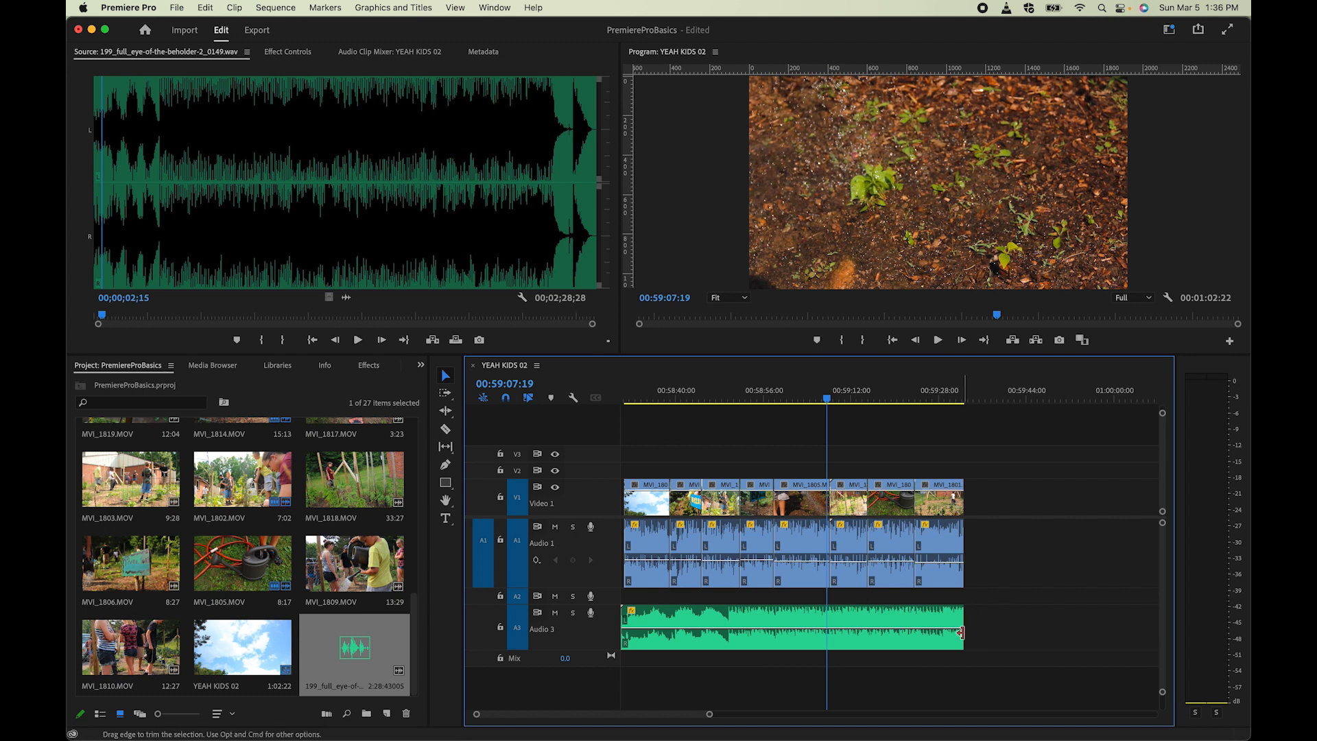
Step: Extend the music's end slightly past the last video clip and play the sequence from 00:59:29:09
{"action": "left_click_drag", "start_coordinate": [963, 634], "coordinate": [973, 637]}
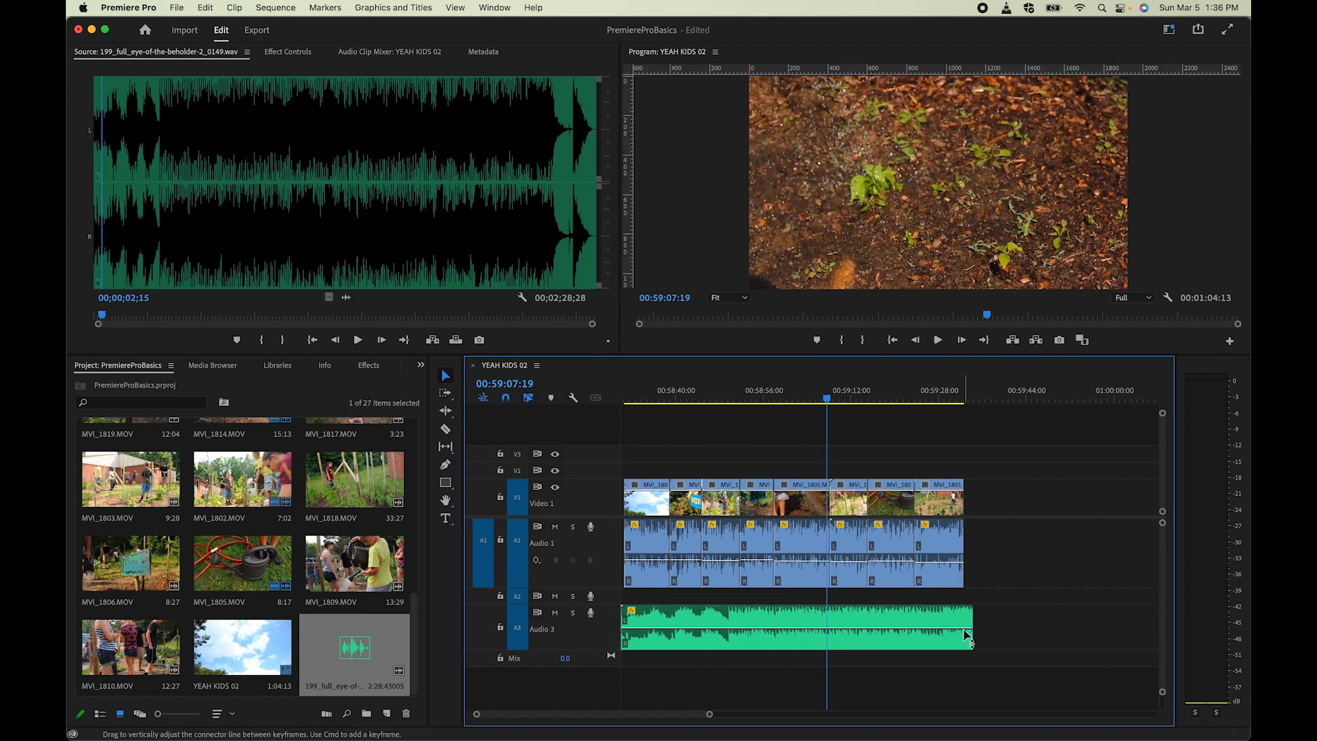
{"action": "left_click", "coordinate": [947, 398]}
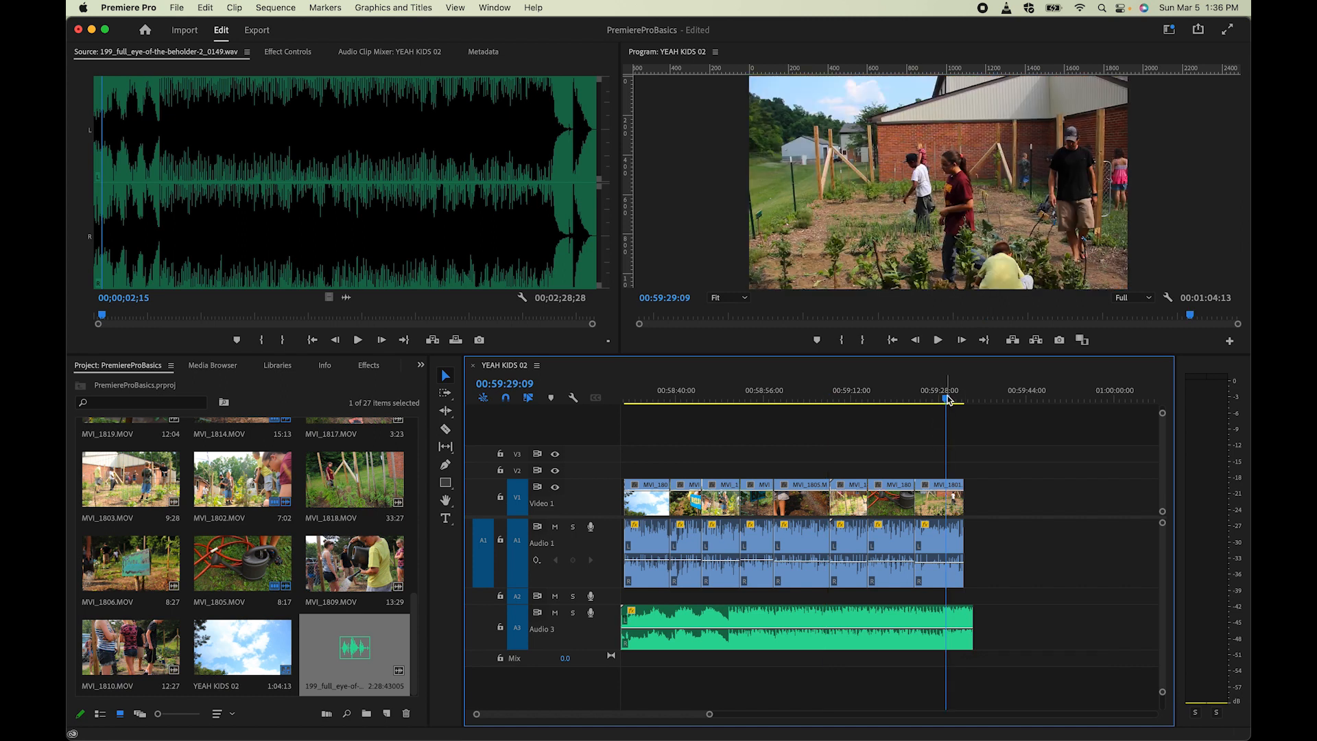
{"action": "key", "text": "space"}
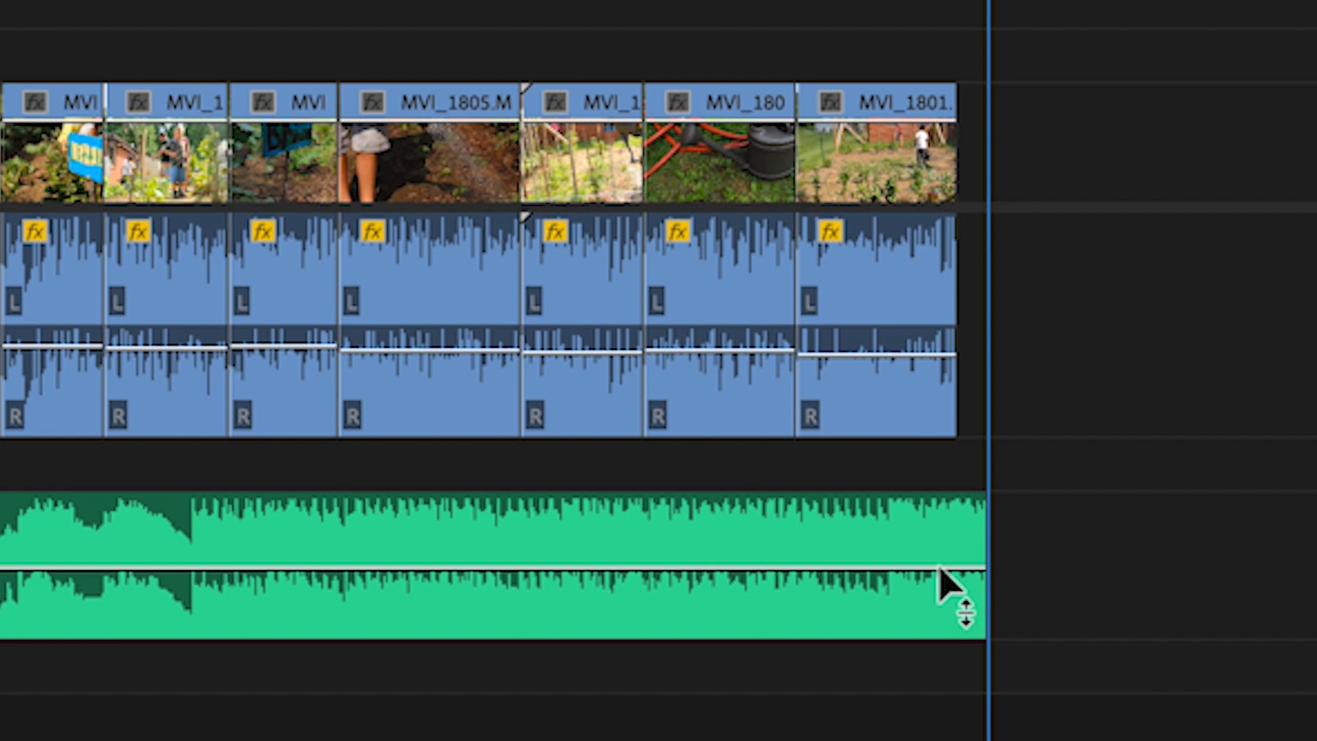
Step: Add two volume keyframes near the end of the music on A3 and lower the second one to create a fade-out
{"action": "mouse_move", "coordinate": [940, 567]}
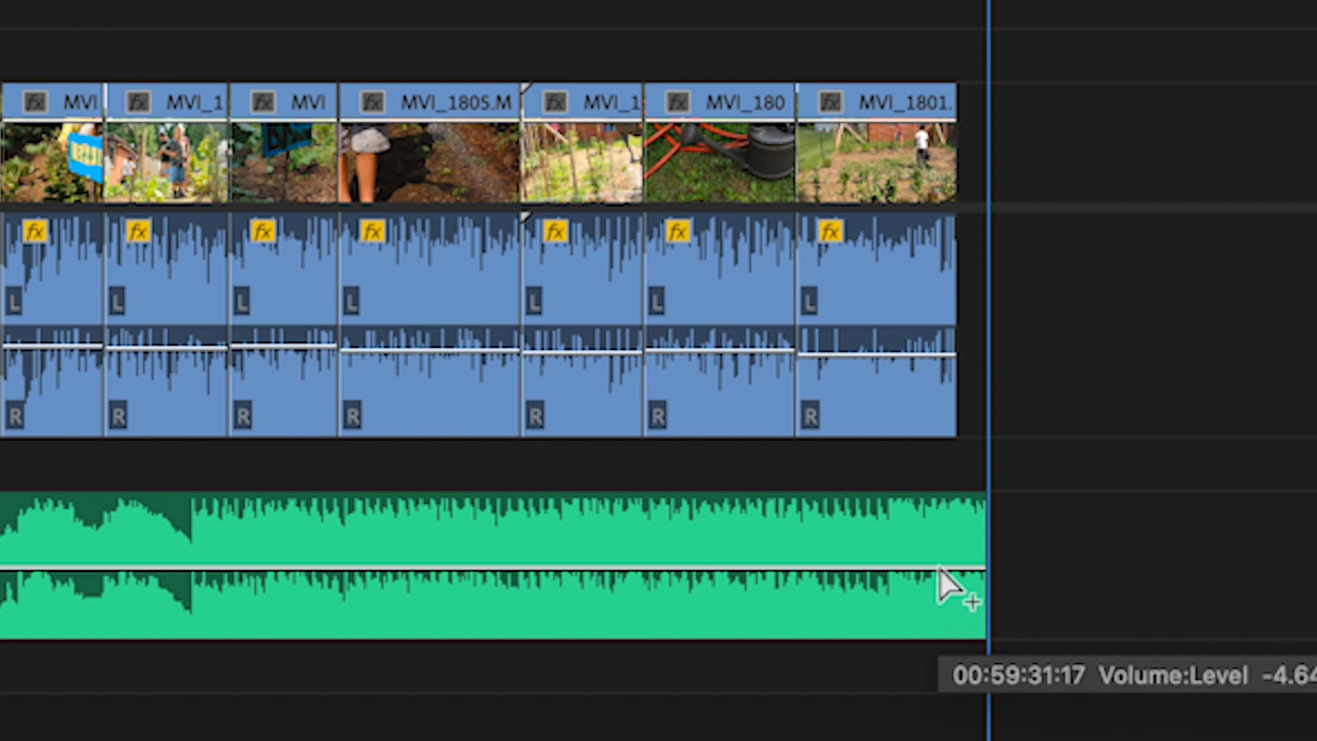
{"action": "left_click", "coordinate": [940, 569]}
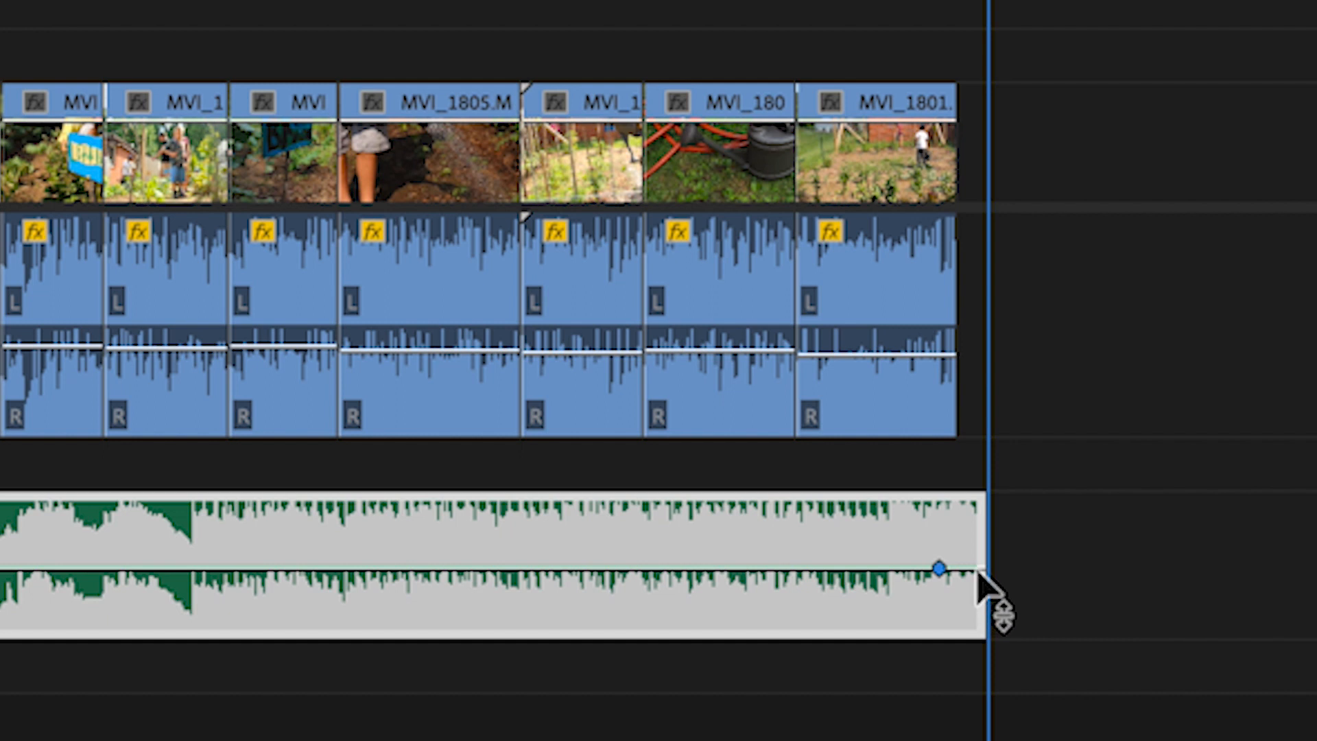
{"action": "left_click", "coordinate": [968, 569]}
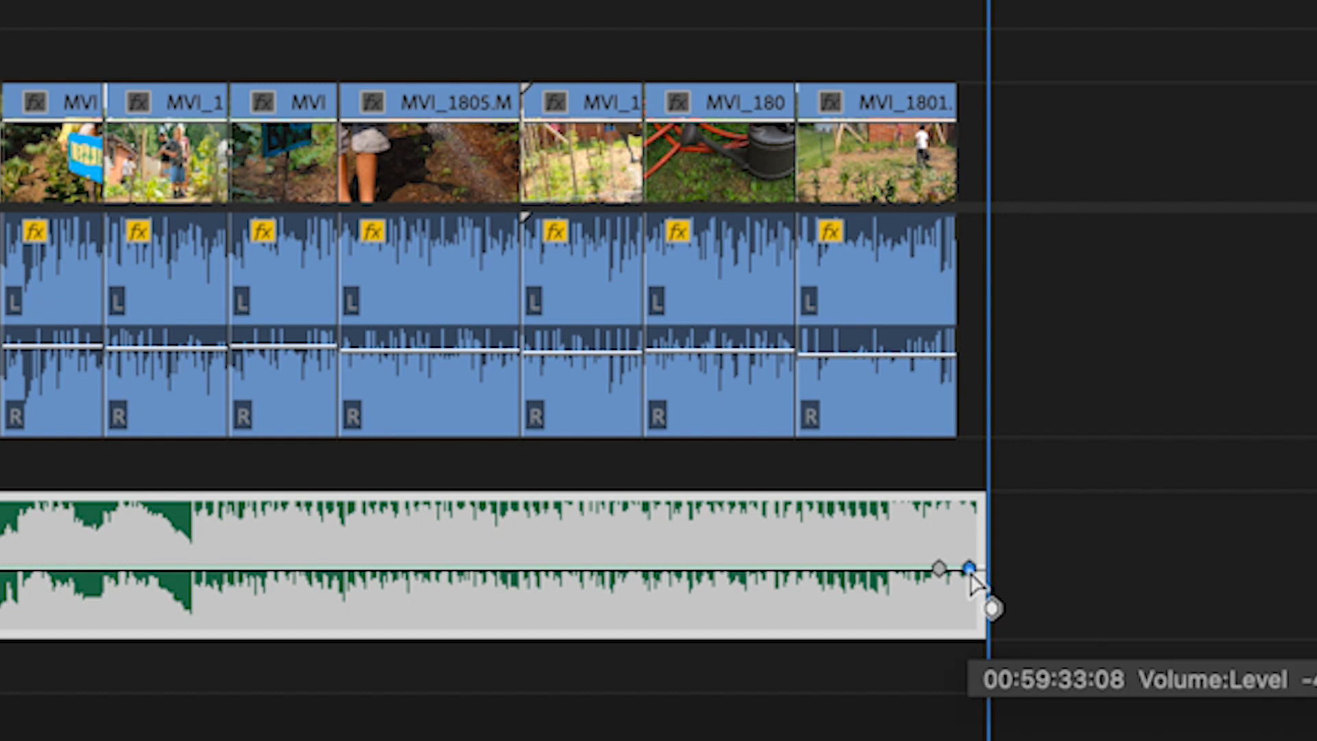
{"action": "left_click_drag", "start_coordinate": [969, 568], "coordinate": [969, 622]}
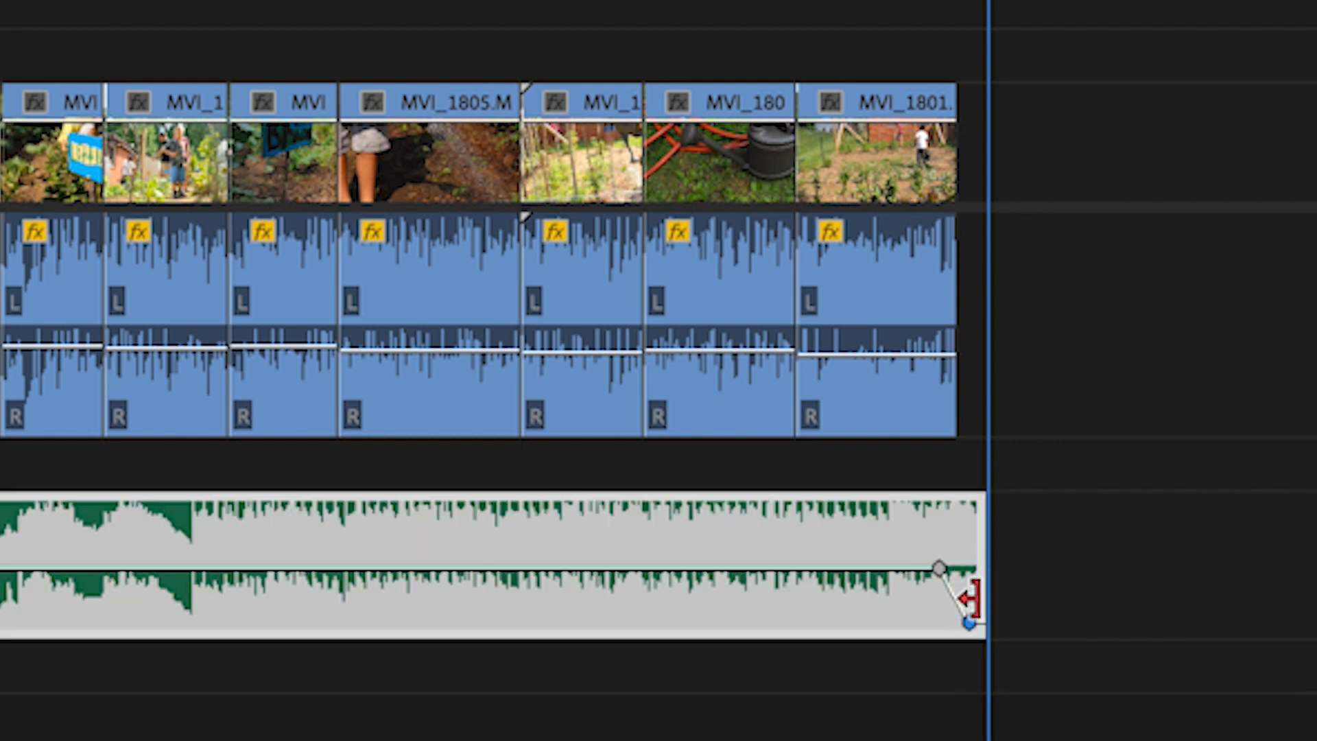
Step: Play the fade-out, then extend the music's end and move its last volume keyframe outward for a longer, more gradual fade
{"action": "left_click", "coordinate": [926, 1]}
{"action": "key", "text": "space"}
{"action": "left_click_drag", "start_coordinate": [980, 535], "coordinate": [1242, 569]}
{"action": "left_click_drag", "start_coordinate": [969, 622], "coordinate": [1185, 653]}
{"action": "key", "text": "space"}
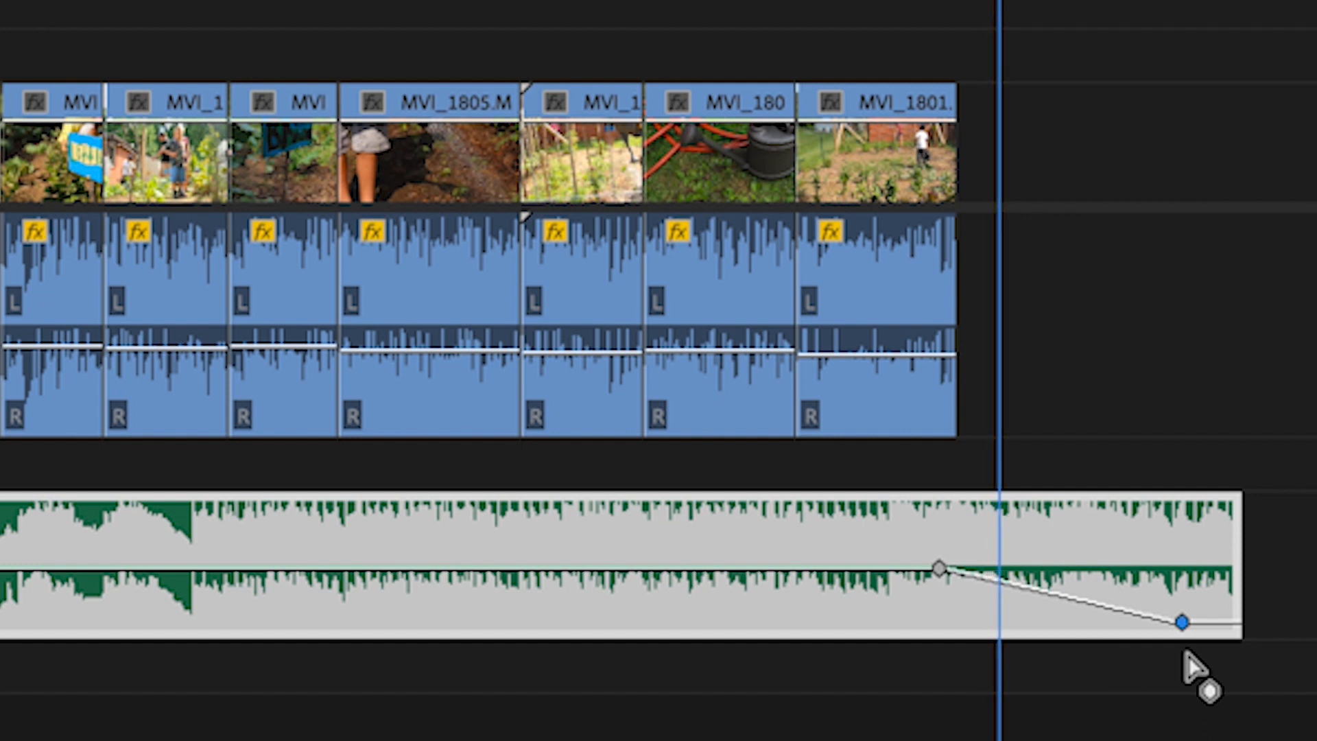
Step: Shorten the music fade so it finishes at the video's end, trim the music back to just past it, and play the ending
{"action": "key", "text": "space"}
{"action": "left_click_drag", "start_coordinate": [1181, 622], "coordinate": [956, 622]}
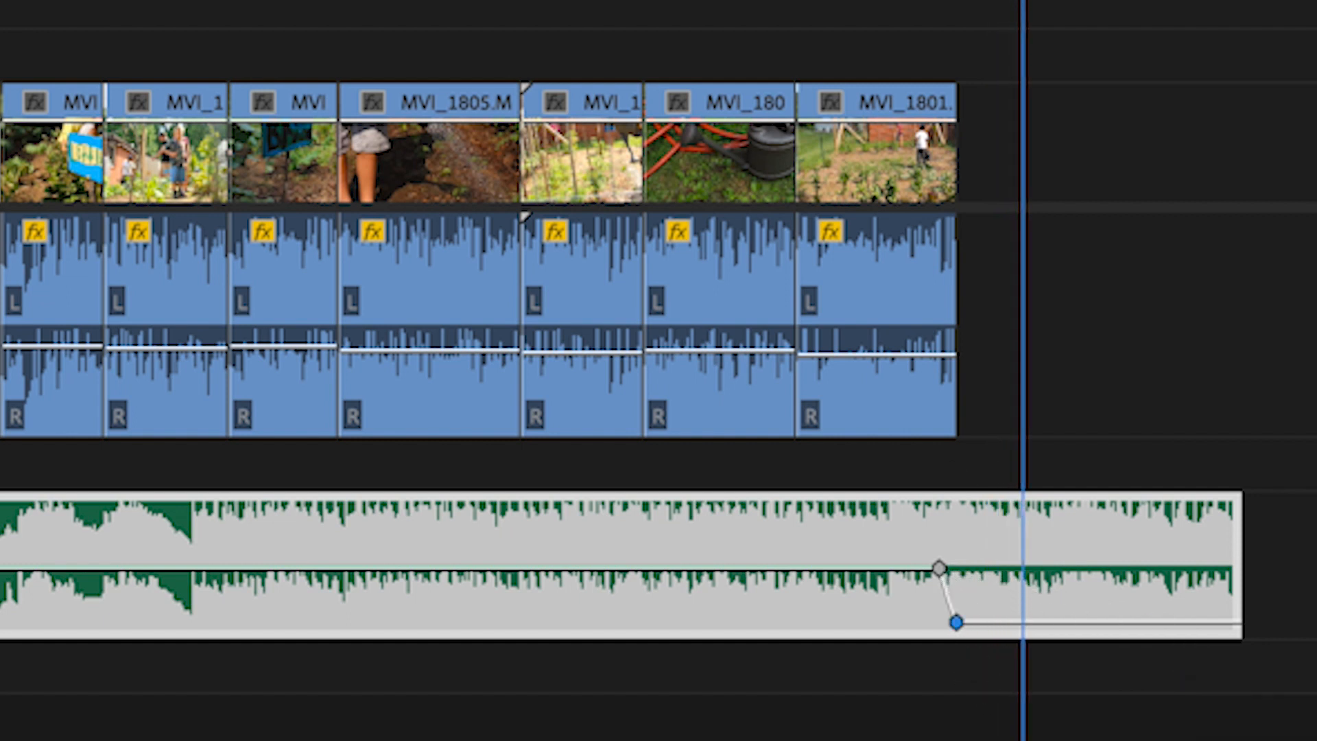
{"action": "left_click", "coordinate": [928, 2]}
{"action": "key", "text": "space"}
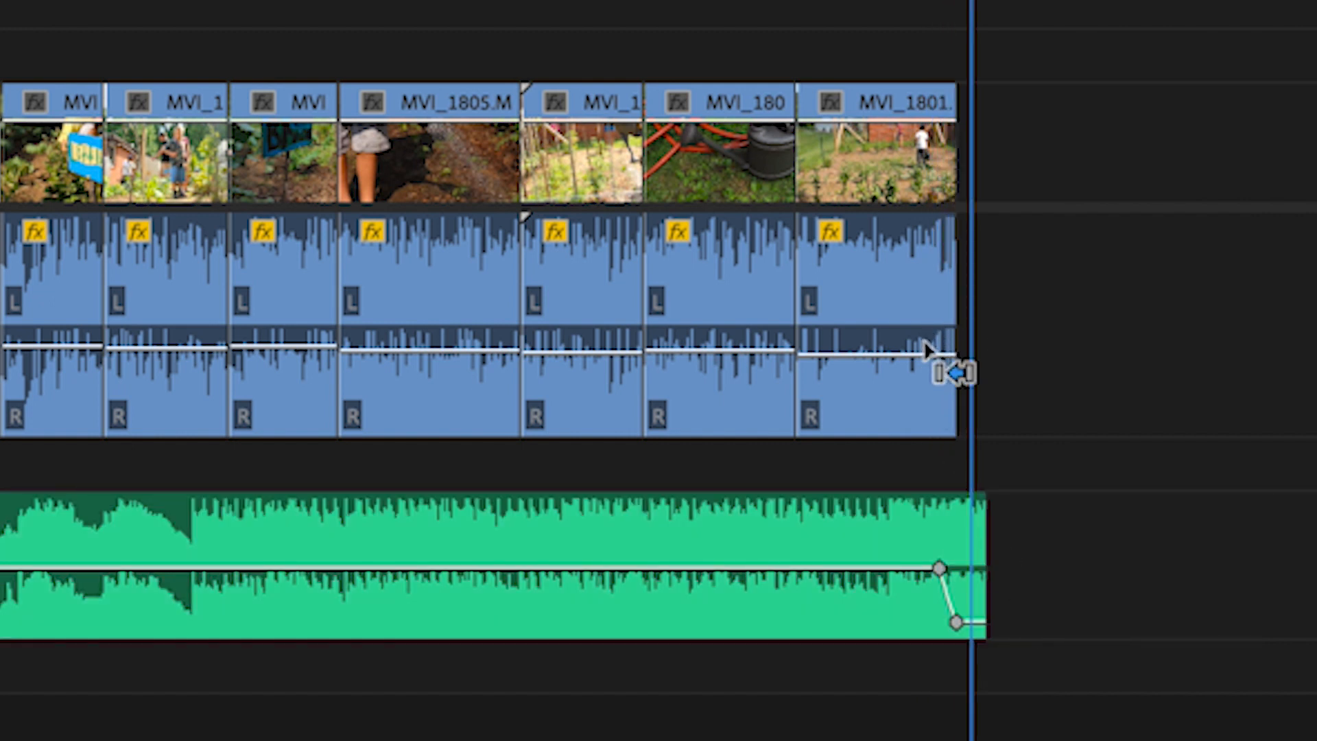
Step: Fade out the last video clip's audio on A1 with two volume keyframes, lowering the second, and play the ending
{"action": "left_click", "coordinate": [927, 362], "text": "ctrl"}
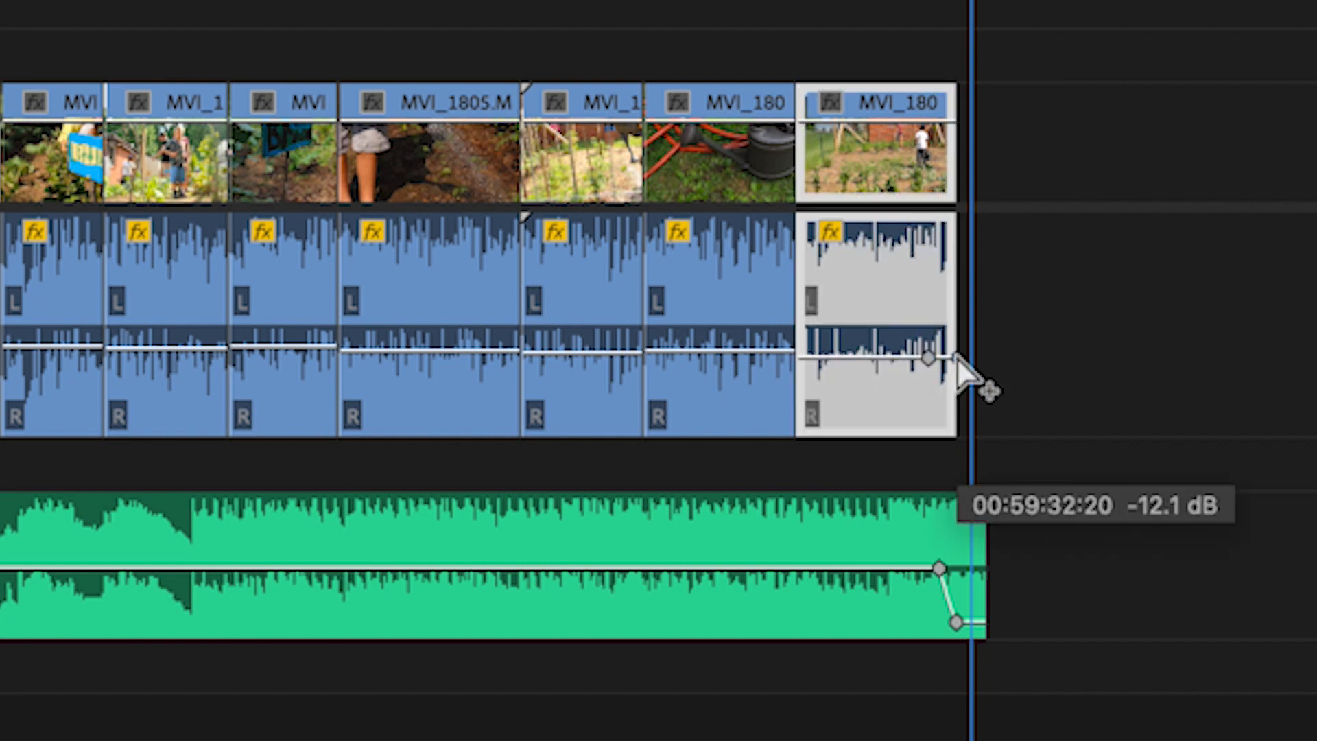
{"action": "left_click_drag", "start_coordinate": [947, 358], "coordinate": [948, 420]}
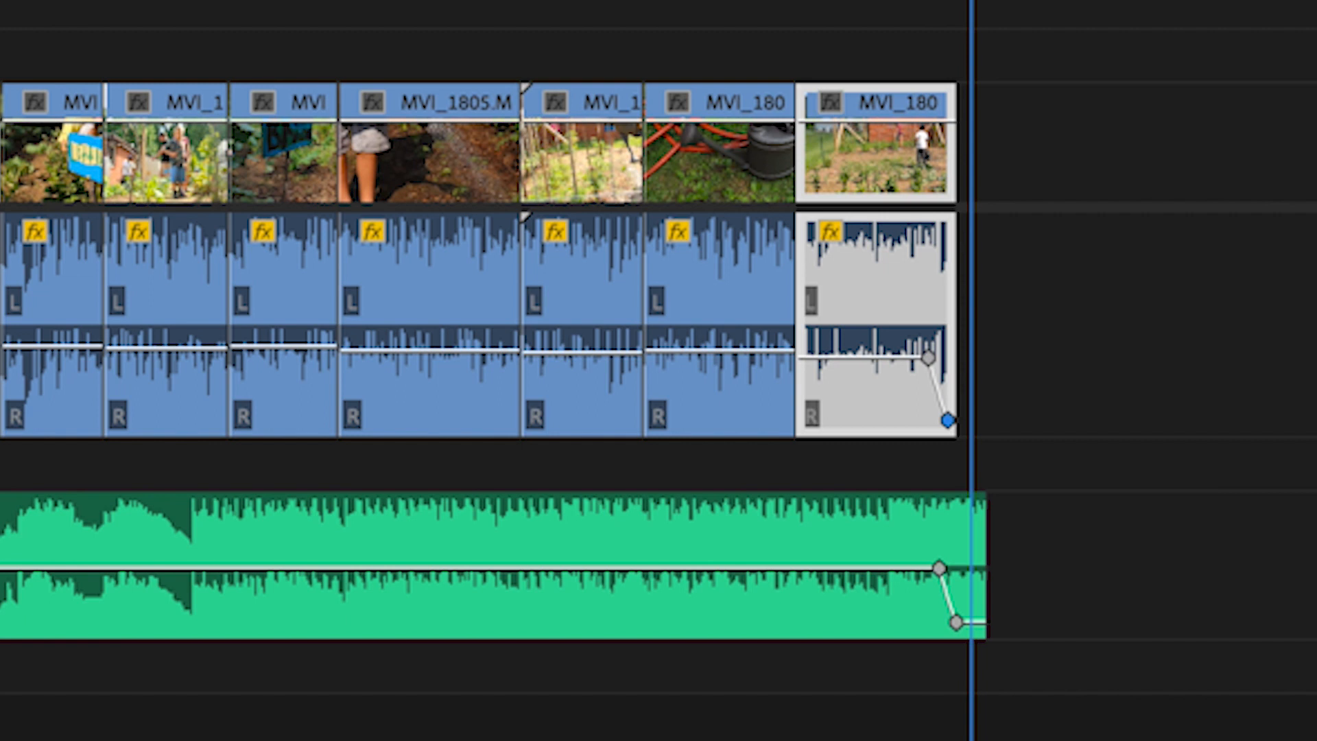
{"action": "key", "text": "space"}
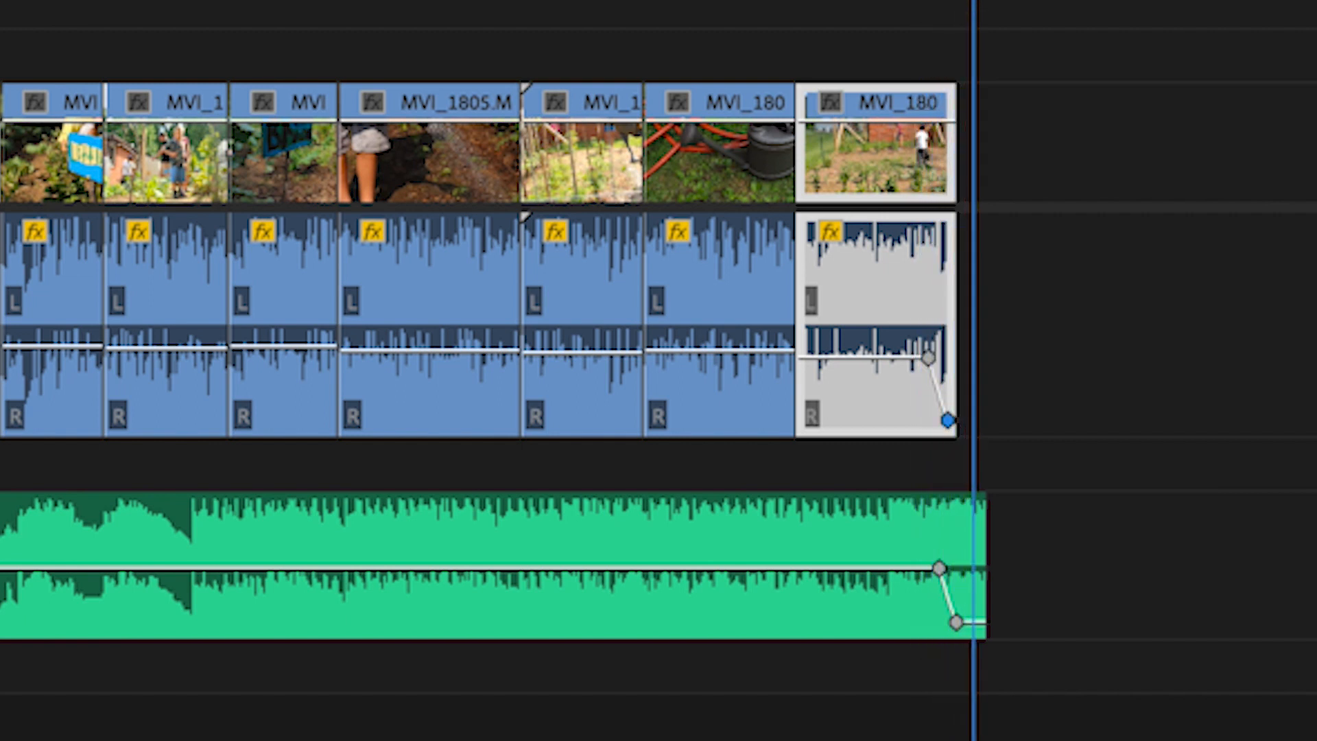
{"action": "left_click", "coordinate": [1040, 130]}
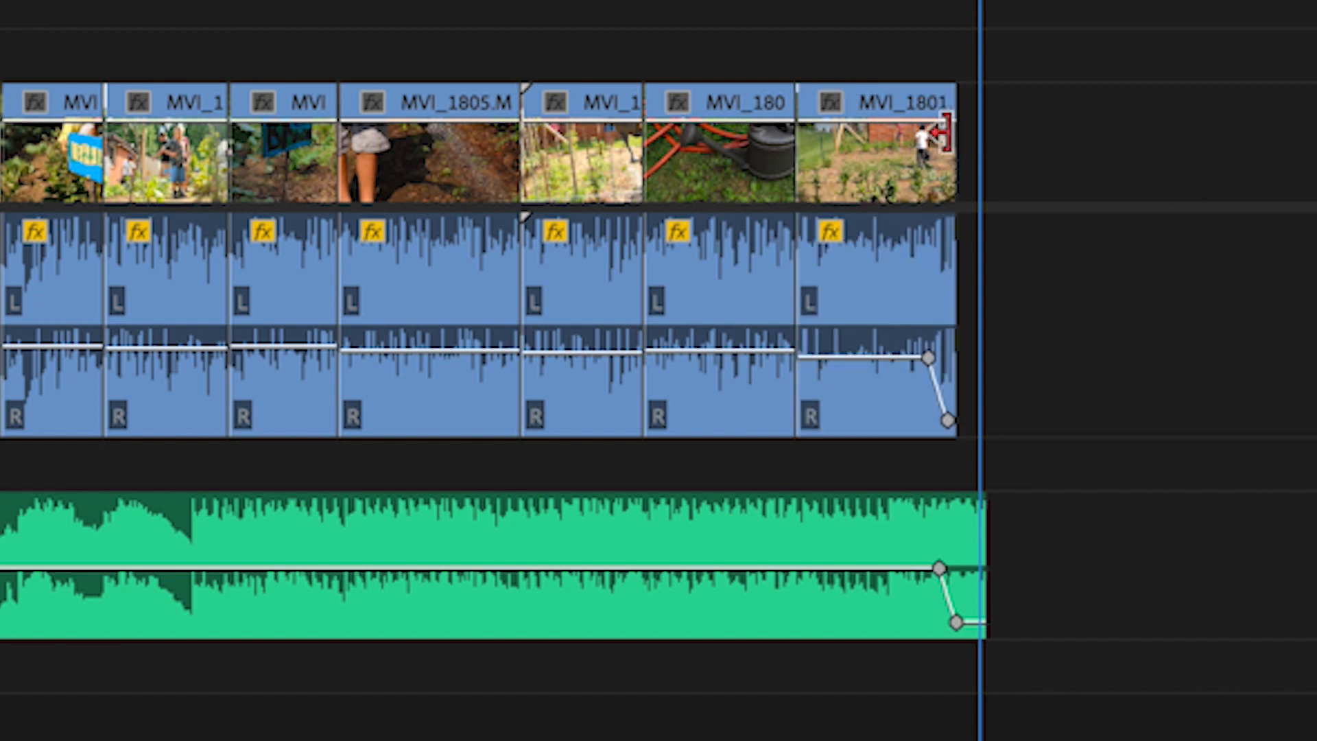
Step: Apply the Cross Dissolve video transition from the Dissolve group to the end of the last clip on V1
{"action": "left_click", "coordinate": [945, 134]}
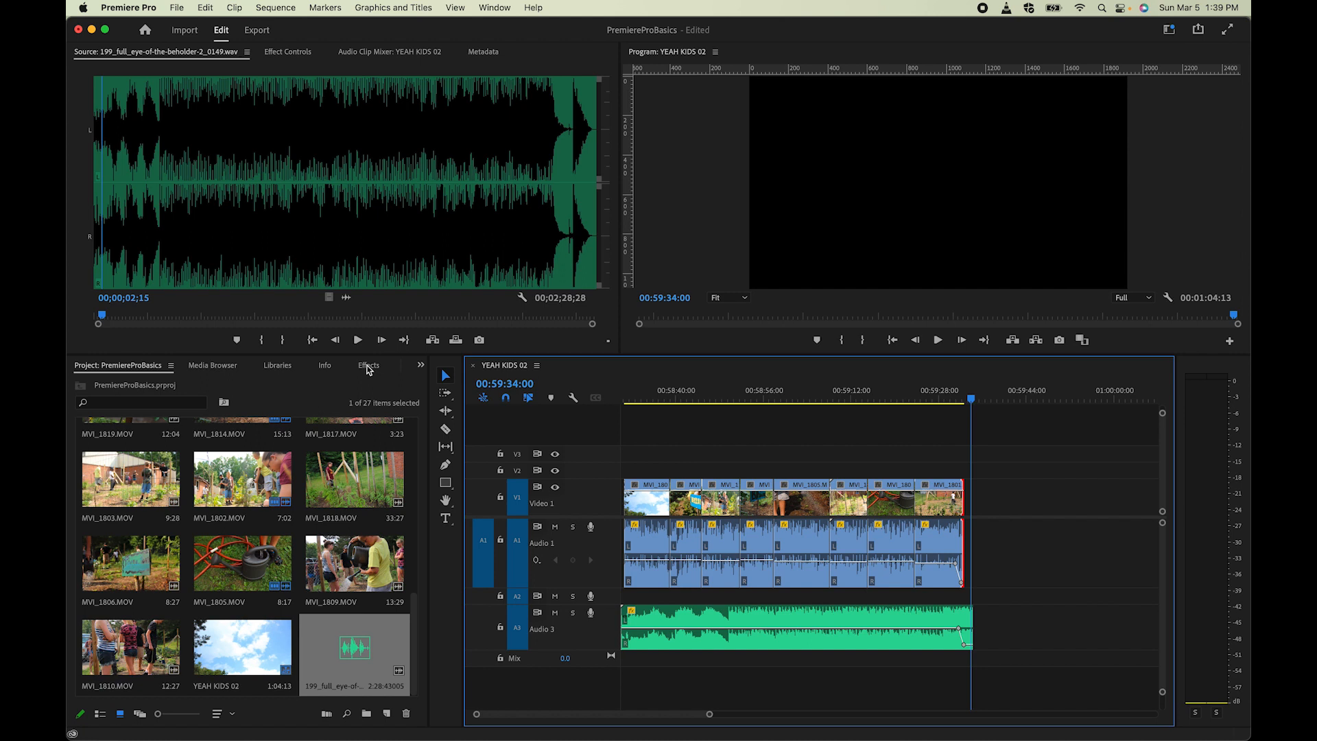
{"action": "left_click", "coordinate": [368, 367]}
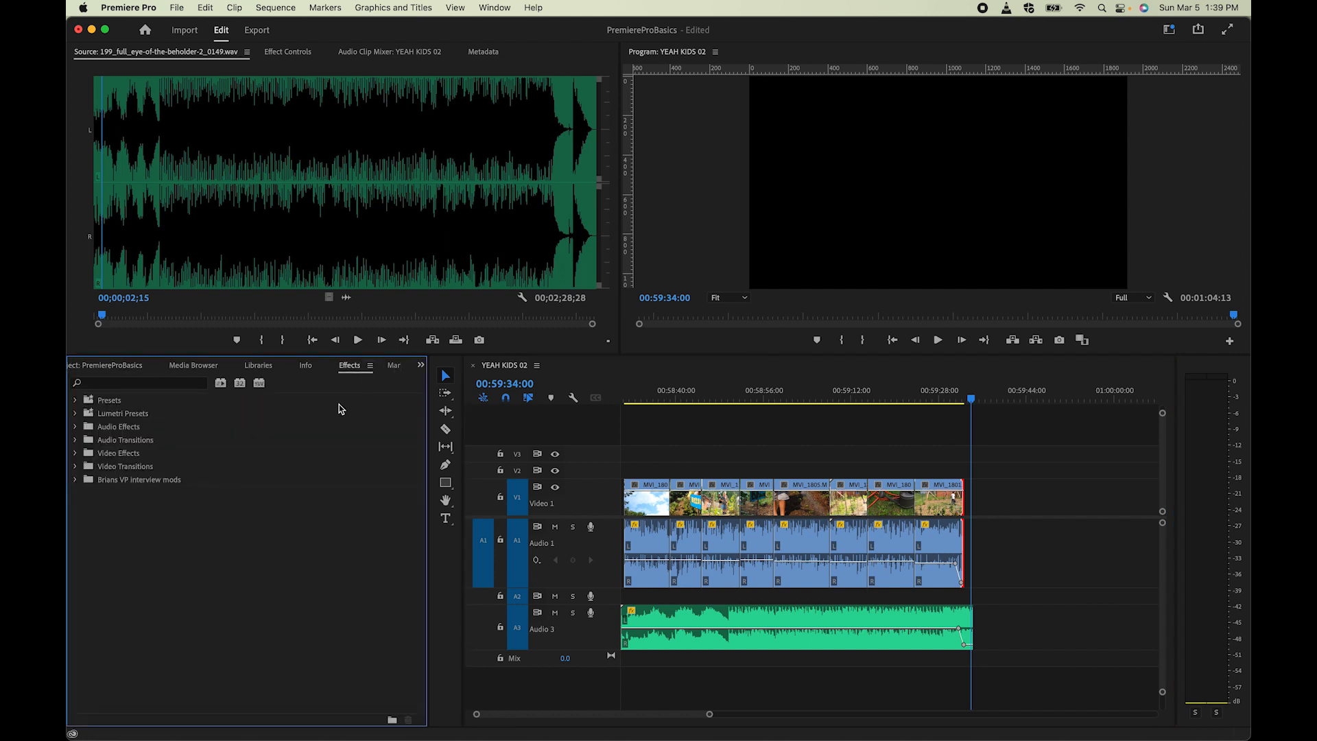
{"action": "left_click", "coordinate": [76, 466]}
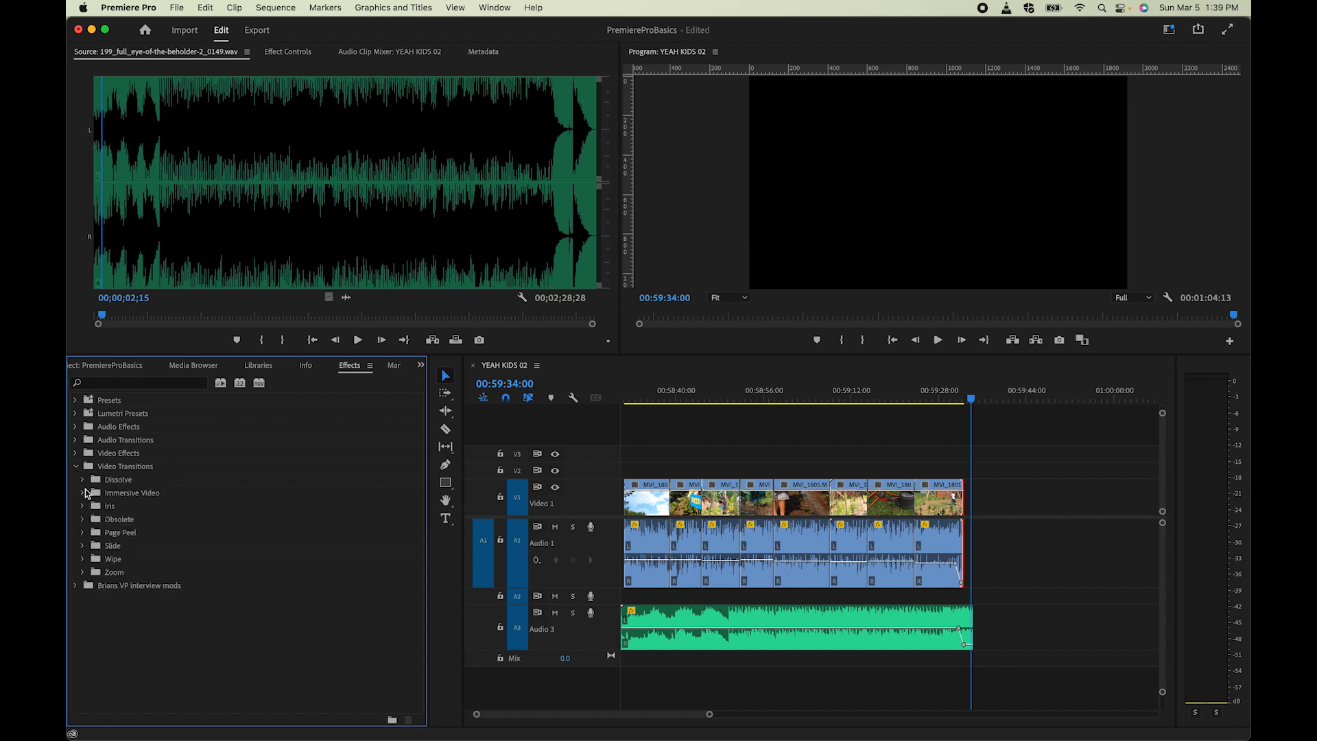
{"action": "left_click", "coordinate": [82, 479]}
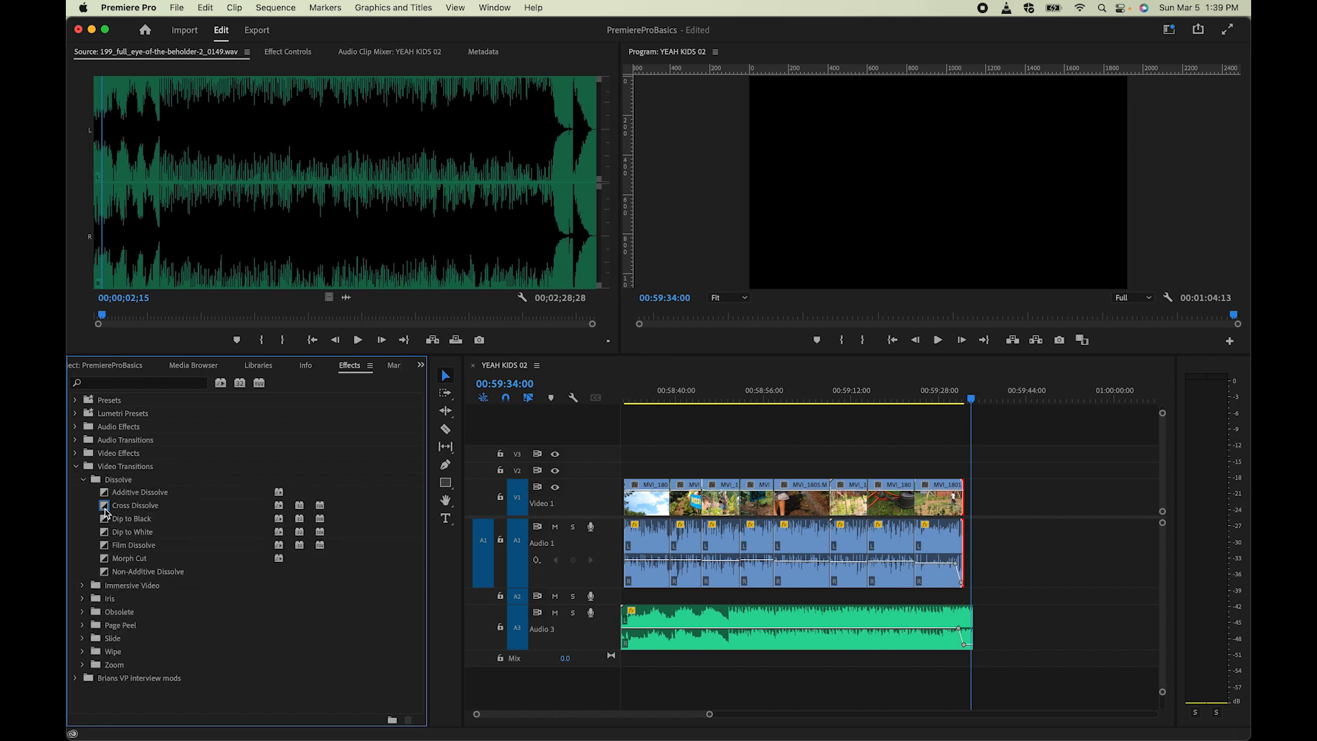
{"action": "left_click", "coordinate": [105, 509]}
{"action": "left_click_drag", "start_coordinate": [106, 510], "coordinate": [964, 500]}
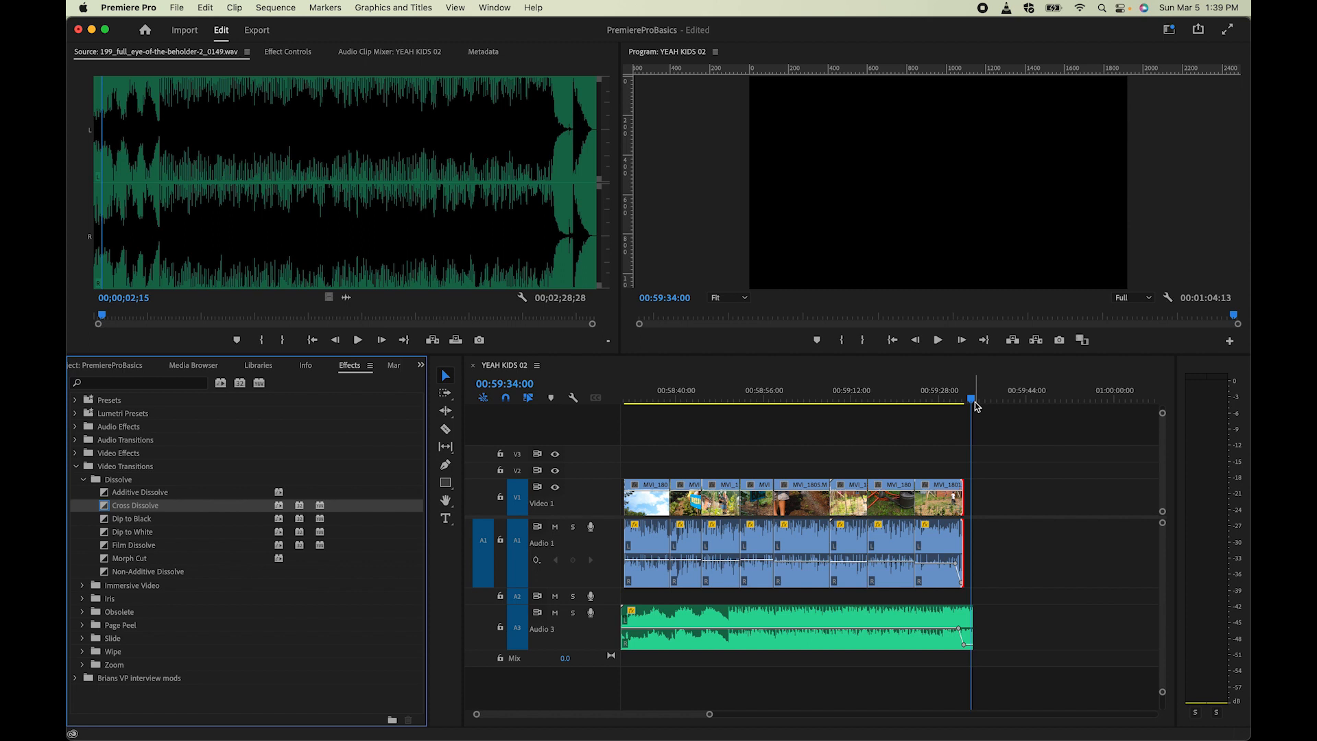
Step: Play the end of the sequence and examine the cross dissolve and audio fades on the last clips up close
{"action": "left_click", "coordinate": [974, 404]}
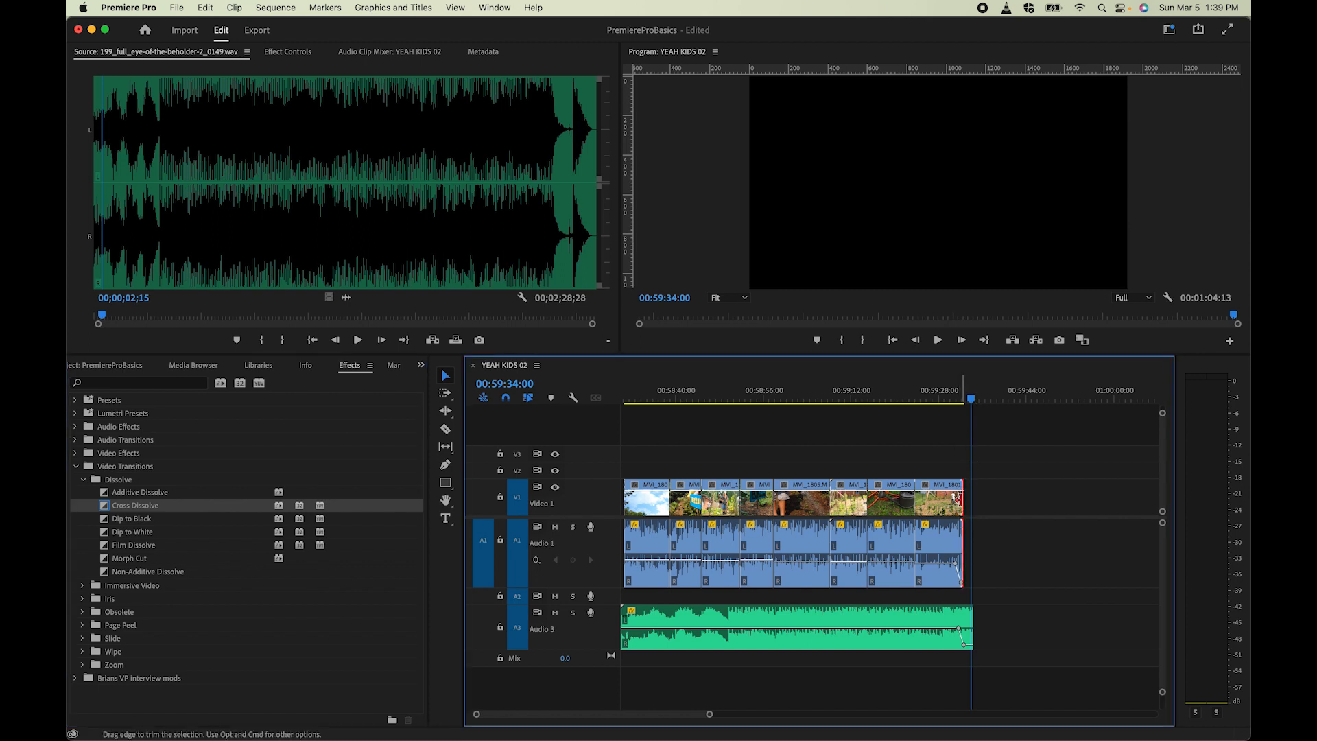
{"action": "left_click", "coordinate": [956, 396]}
{"action": "key", "text": "space"}
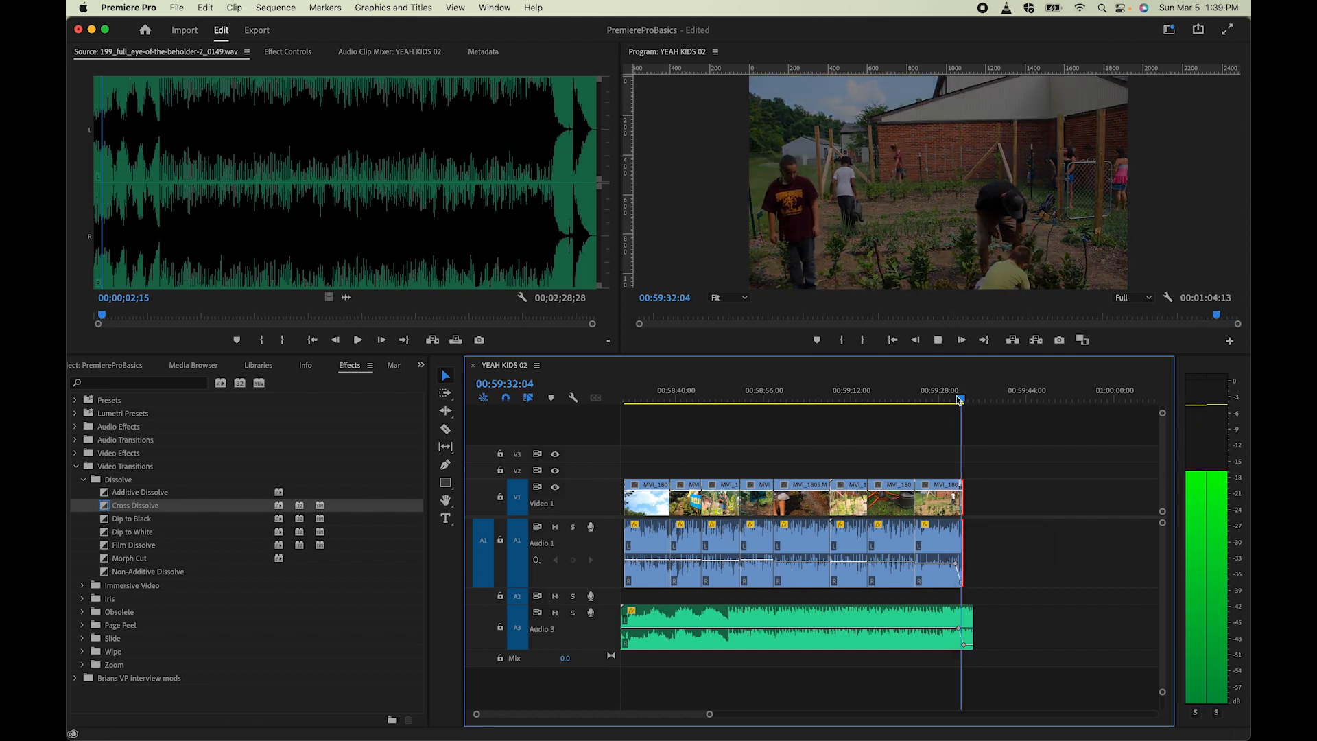
{"action": "key", "text": "space"}
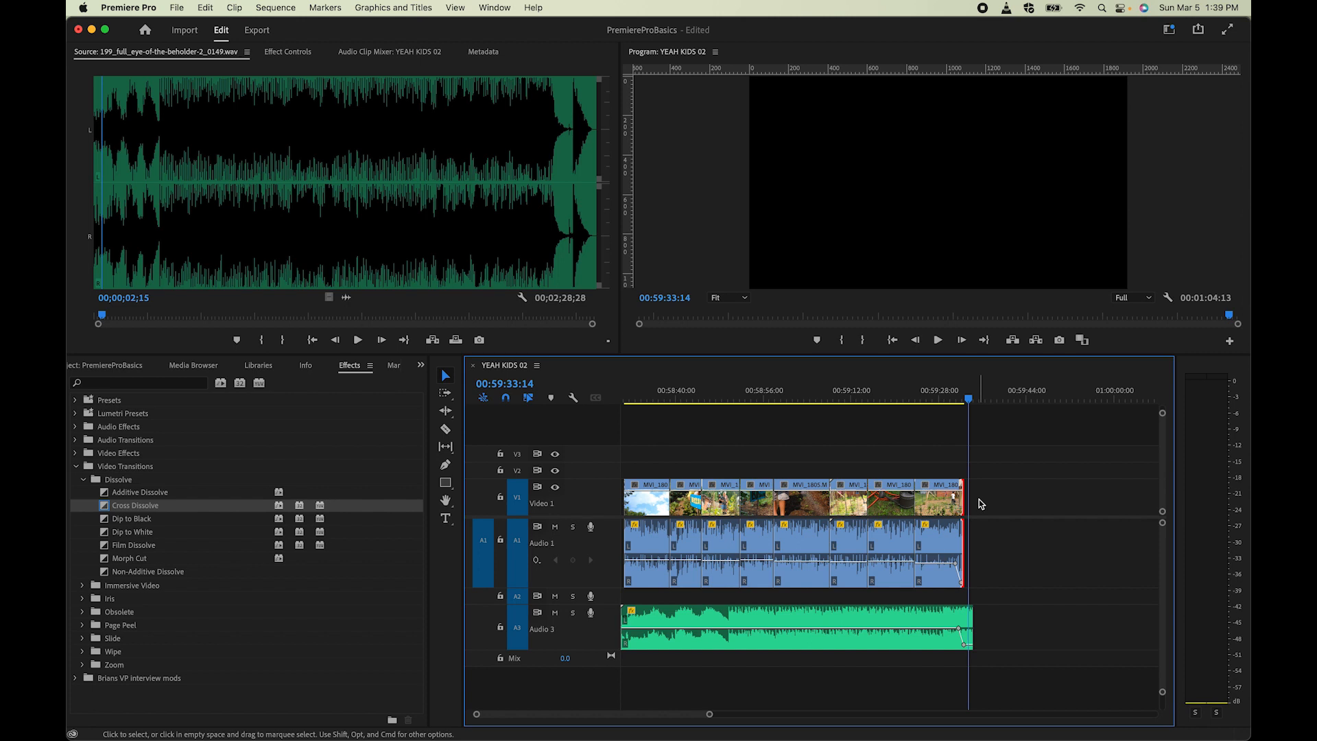
{"action": "key", "text": "equal"}
{"action": "key", "text": "equal"}
{"action": "key", "text": "equal"}
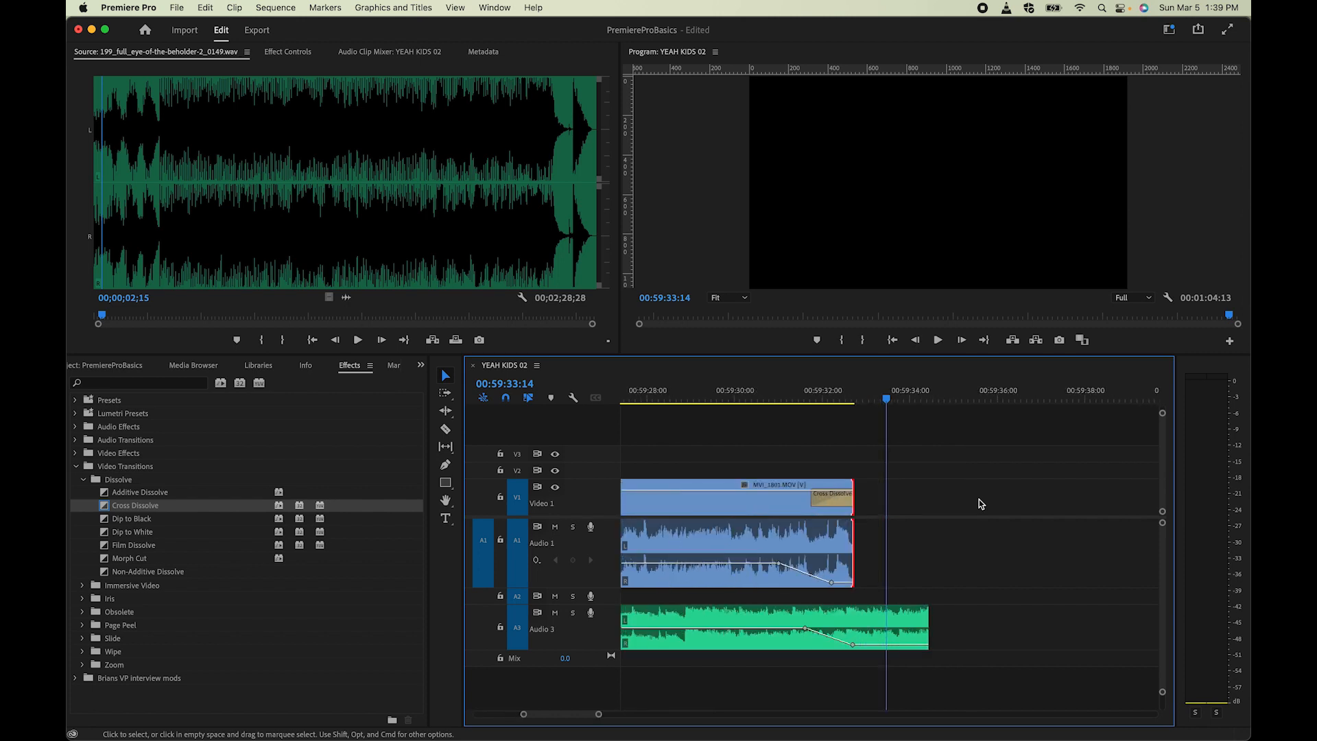
{"action": "key", "text": "equal"}
{"action": "scroll", "coordinate": [791, 587], "scroll_direction": "left", "scroll_amount": 3}
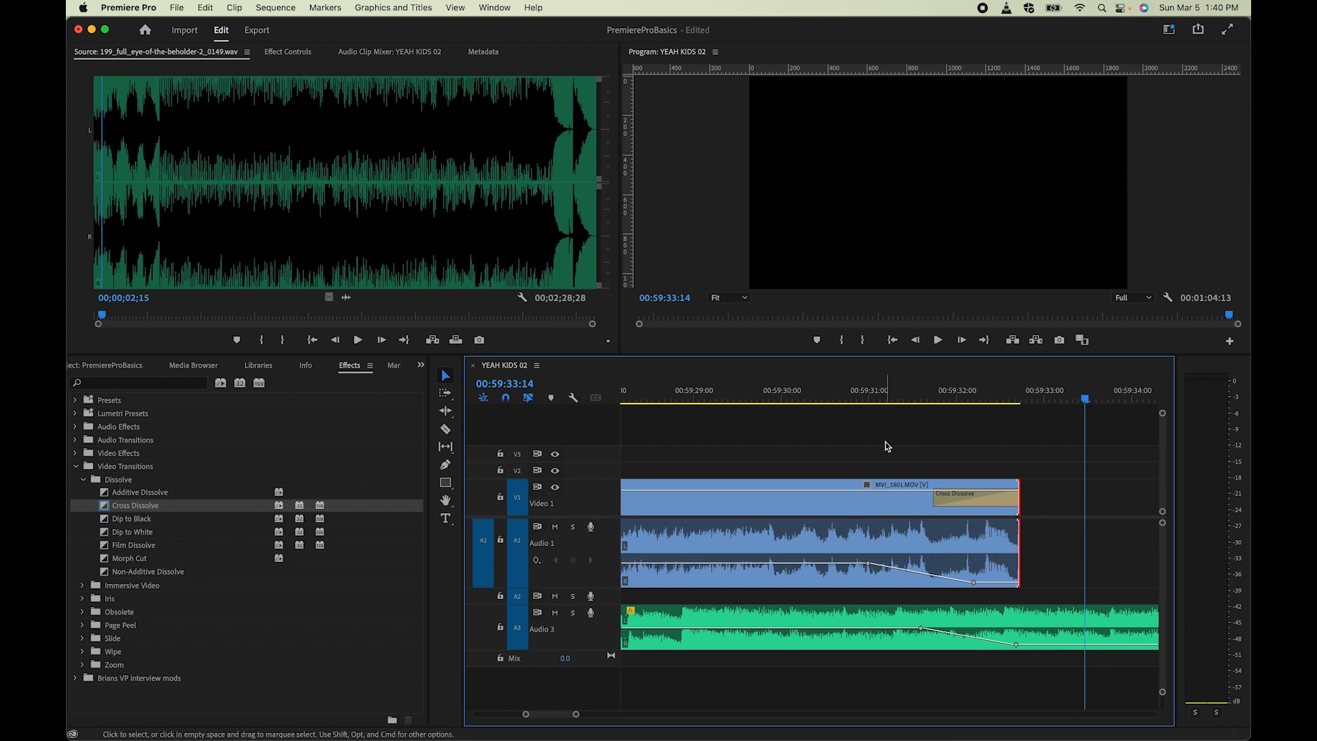
Step: Add the default cross dissolve at the start of the first clip, MVI_1800.MOV, on V1
{"action": "scroll", "coordinate": [885, 446], "scroll_direction": "down", "scroll_amount": 8}
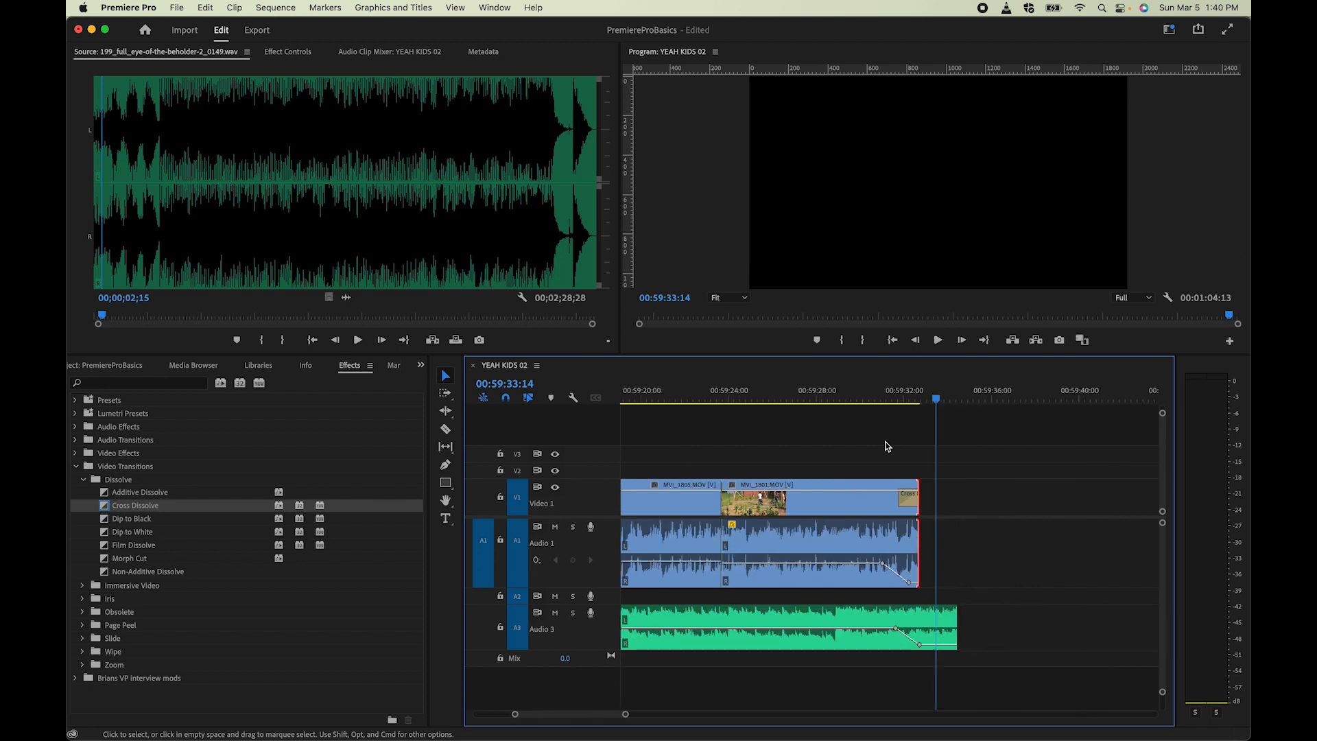
{"action": "scroll", "coordinate": [833, 446], "scroll_direction": "up", "scroll_amount": 2}
{"action": "left_click_drag", "start_coordinate": [574, 715], "coordinate": [546, 716]}
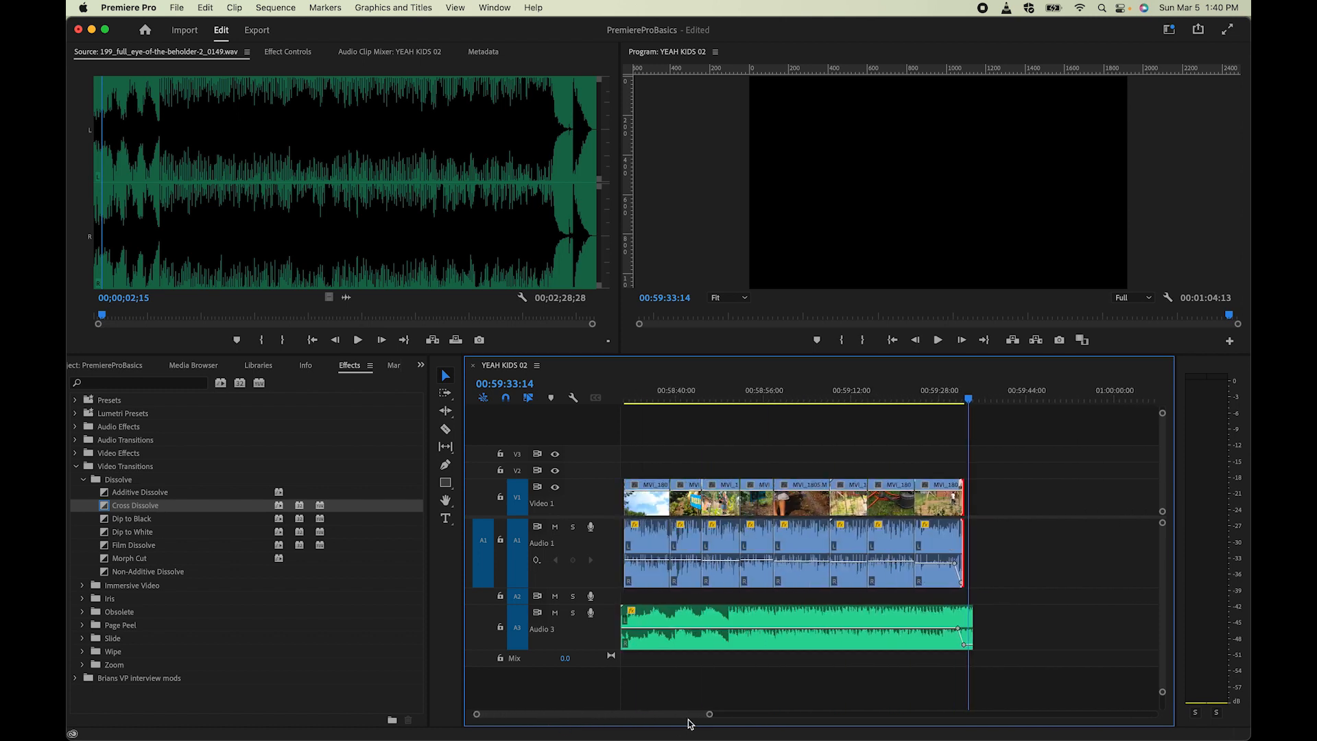
{"action": "left_click_drag", "start_coordinate": [711, 717], "coordinate": [676, 723]}
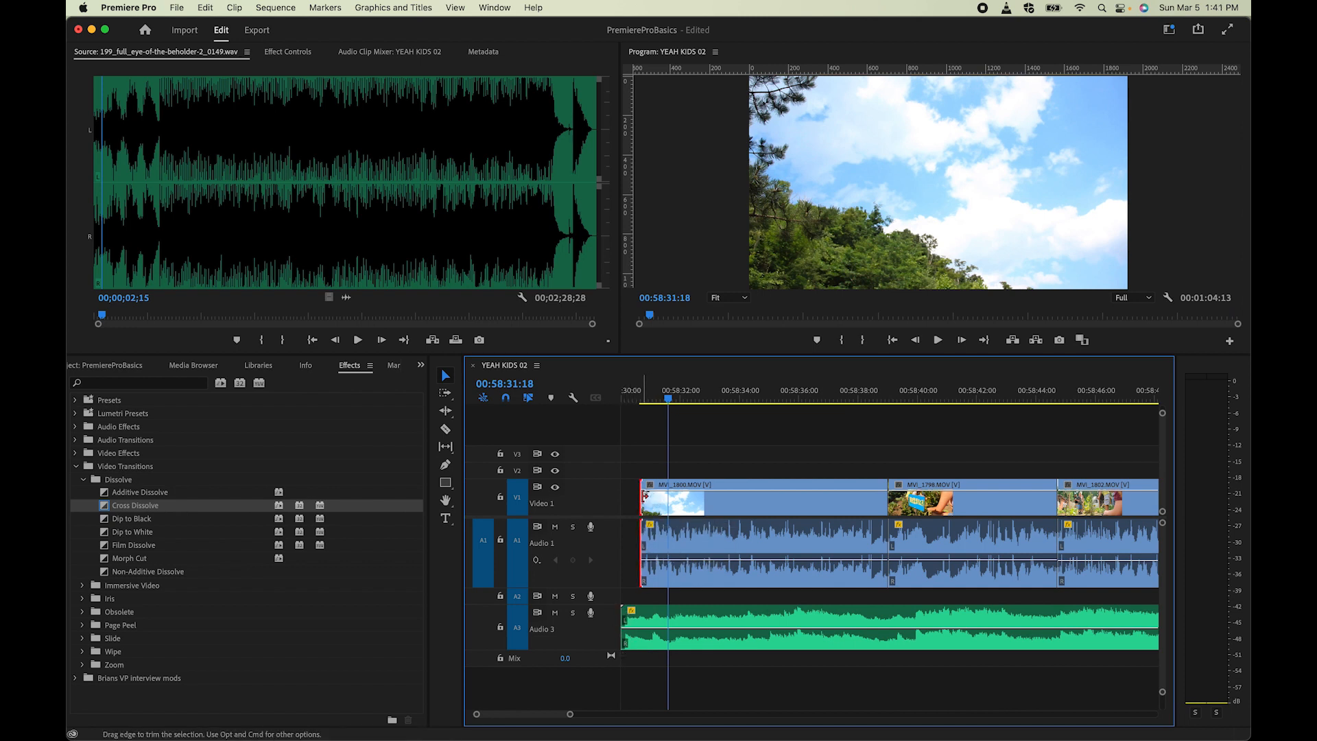
{"action": "key", "text": "super+d"}
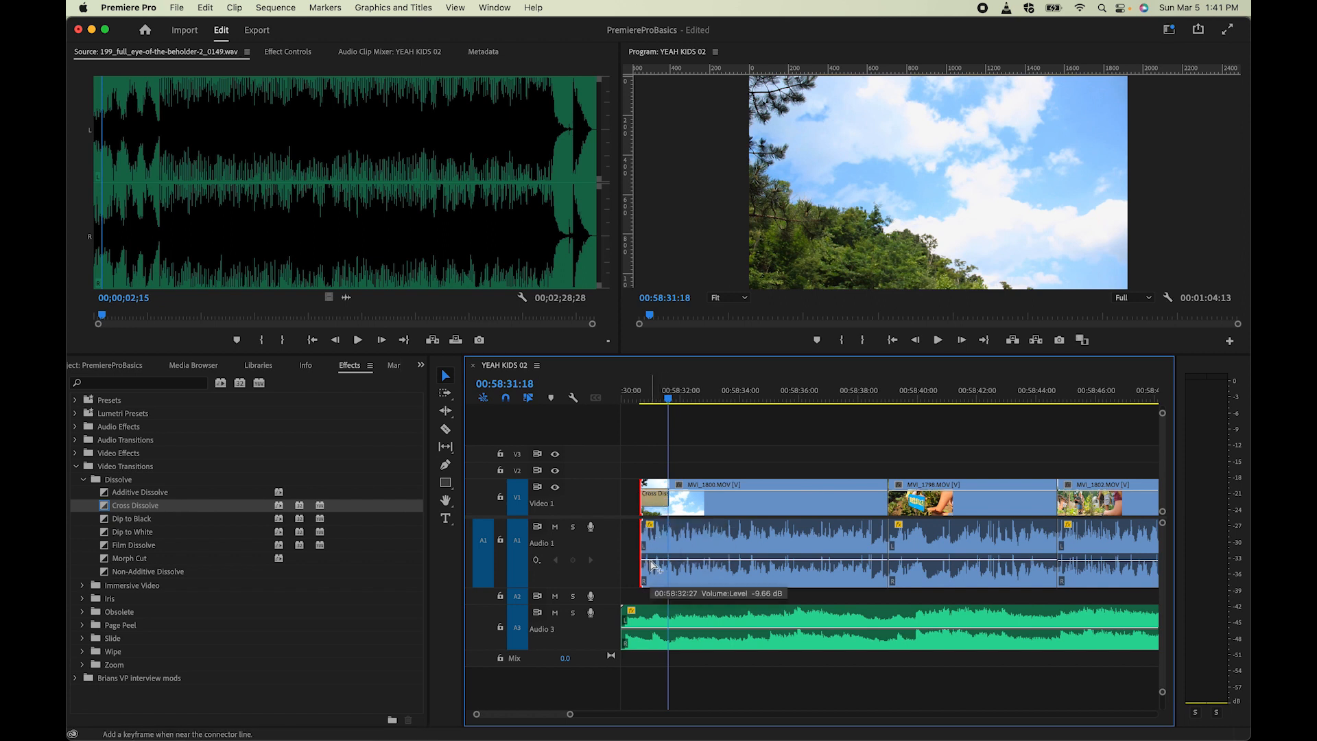
Step: Fade in the audio of the first clip, MVI_1800.MOV, on A1 by lowering a volume keyframe at its start
{"action": "left_click", "coordinate": [649, 562], "text": "super"}
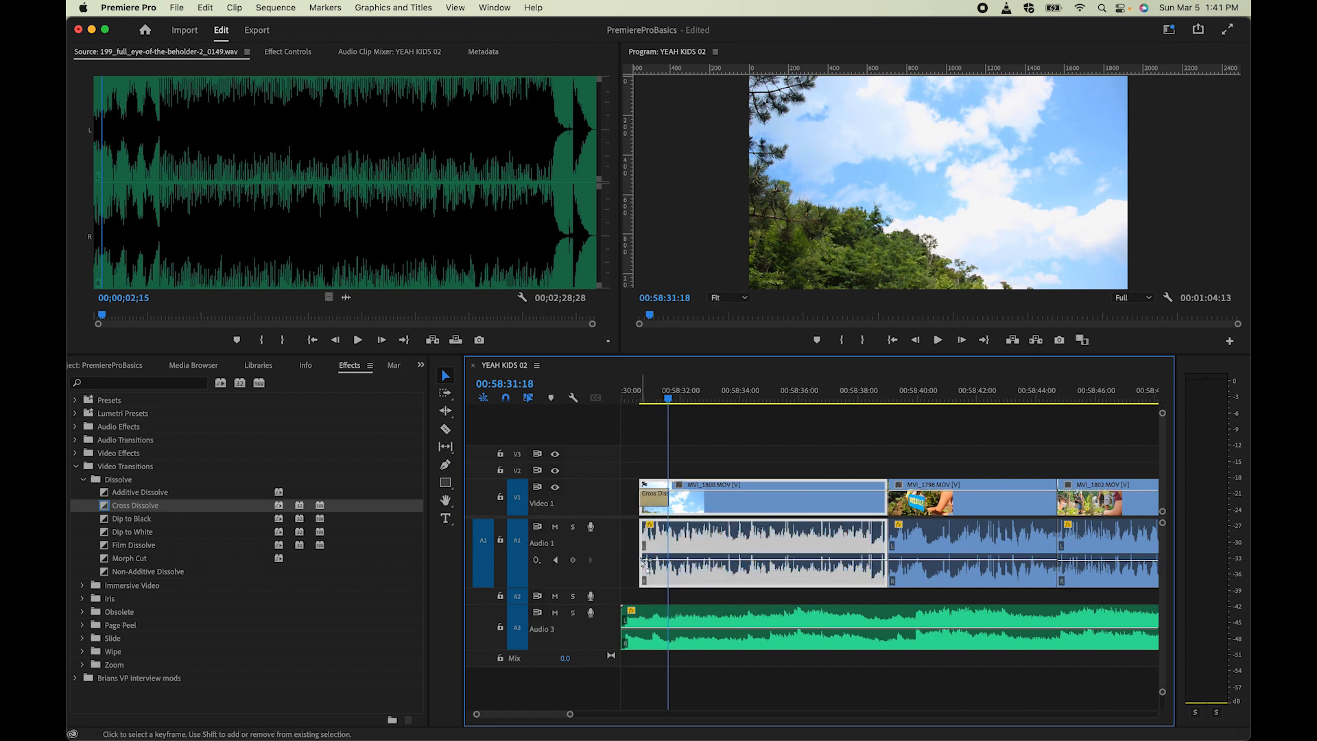
{"action": "key", "text": "="}
{"action": "key", "text": "="}
{"action": "key", "text": "="}
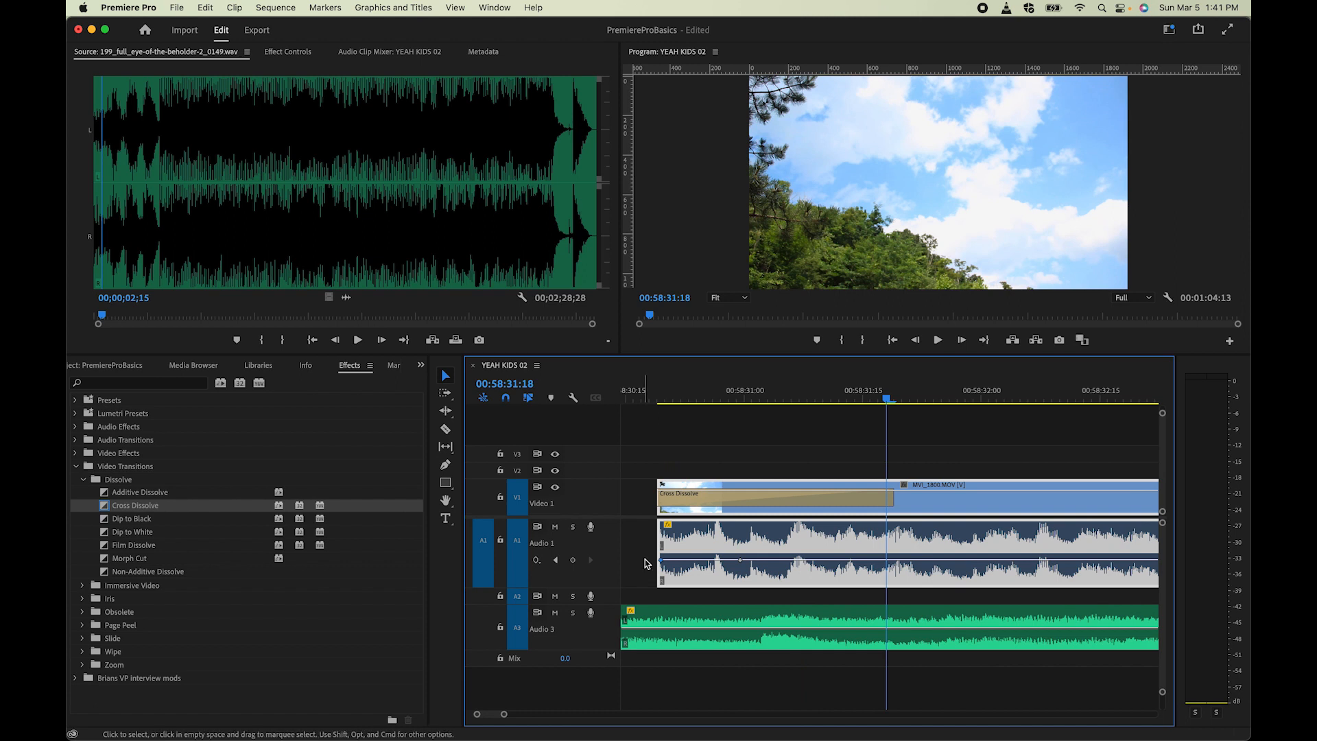
{"action": "left_click_drag", "start_coordinate": [661, 560], "coordinate": [661, 589]}
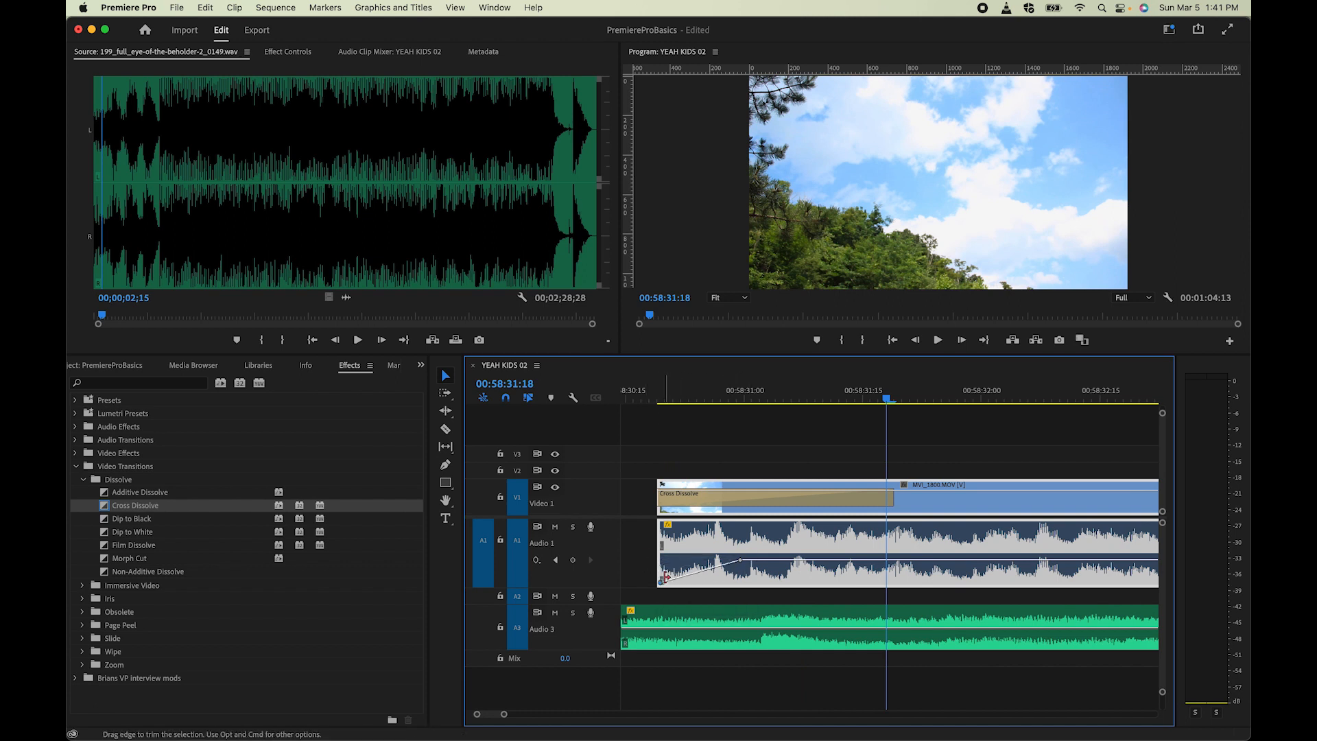
{"action": "key", "text": "-"}
{"action": "key", "text": "-"}
{"action": "key", "text": "-"}
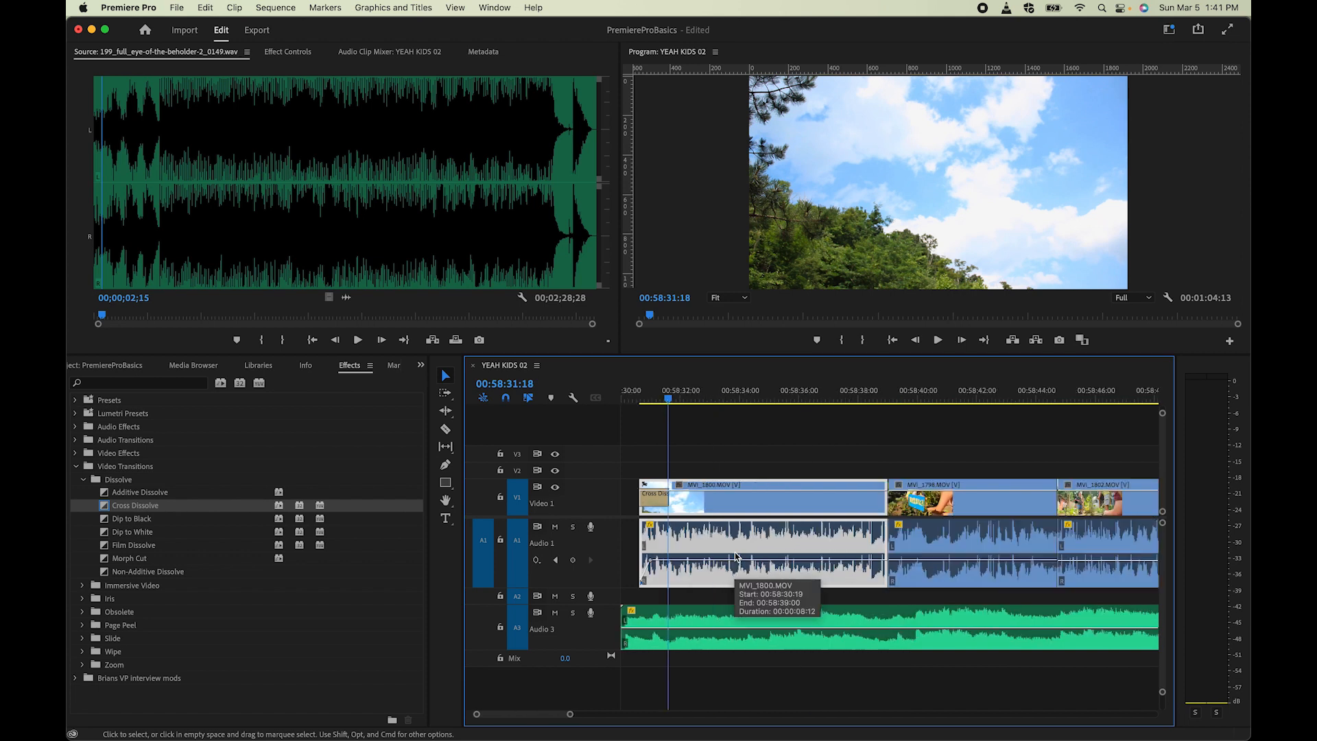
Step: Play the opening fade, and play the whole sequence from its beginning to the end
{"action": "left_click_drag", "start_coordinate": [672, 401], "coordinate": [601, 401]}
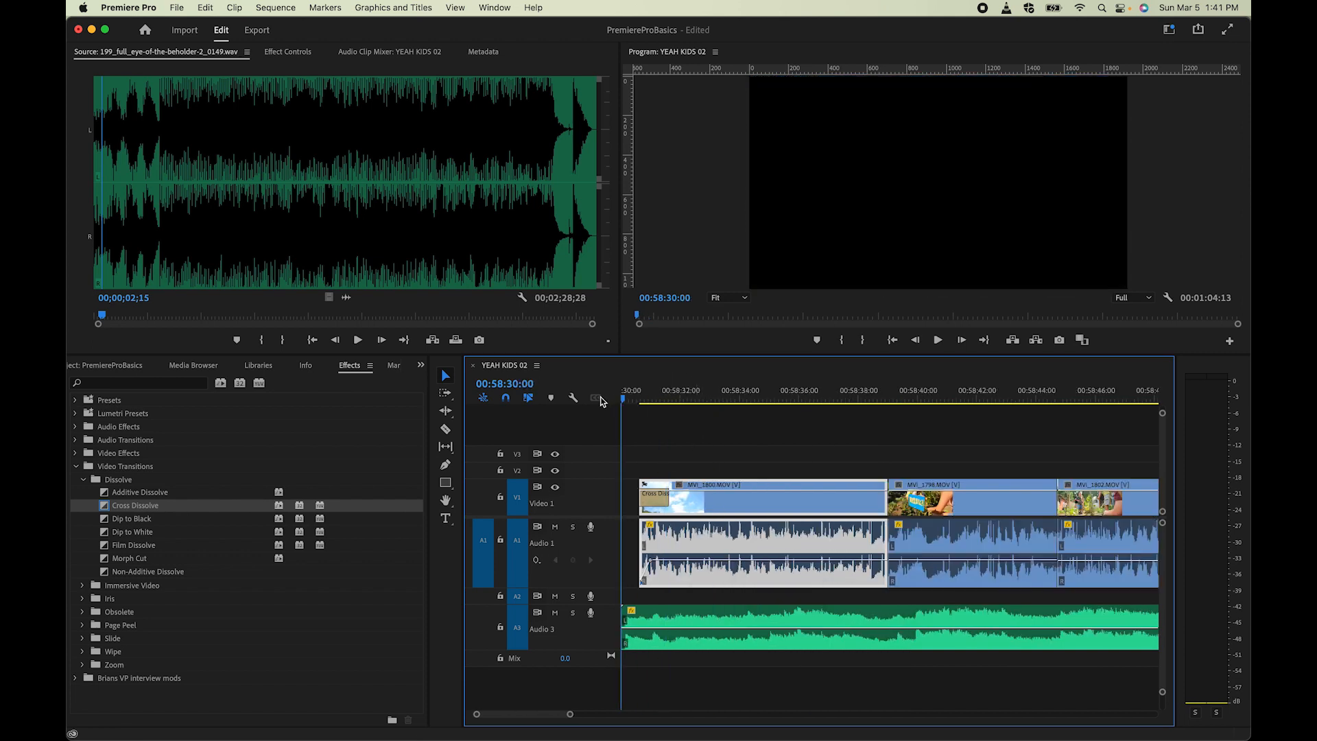
{"action": "key", "text": "space"}
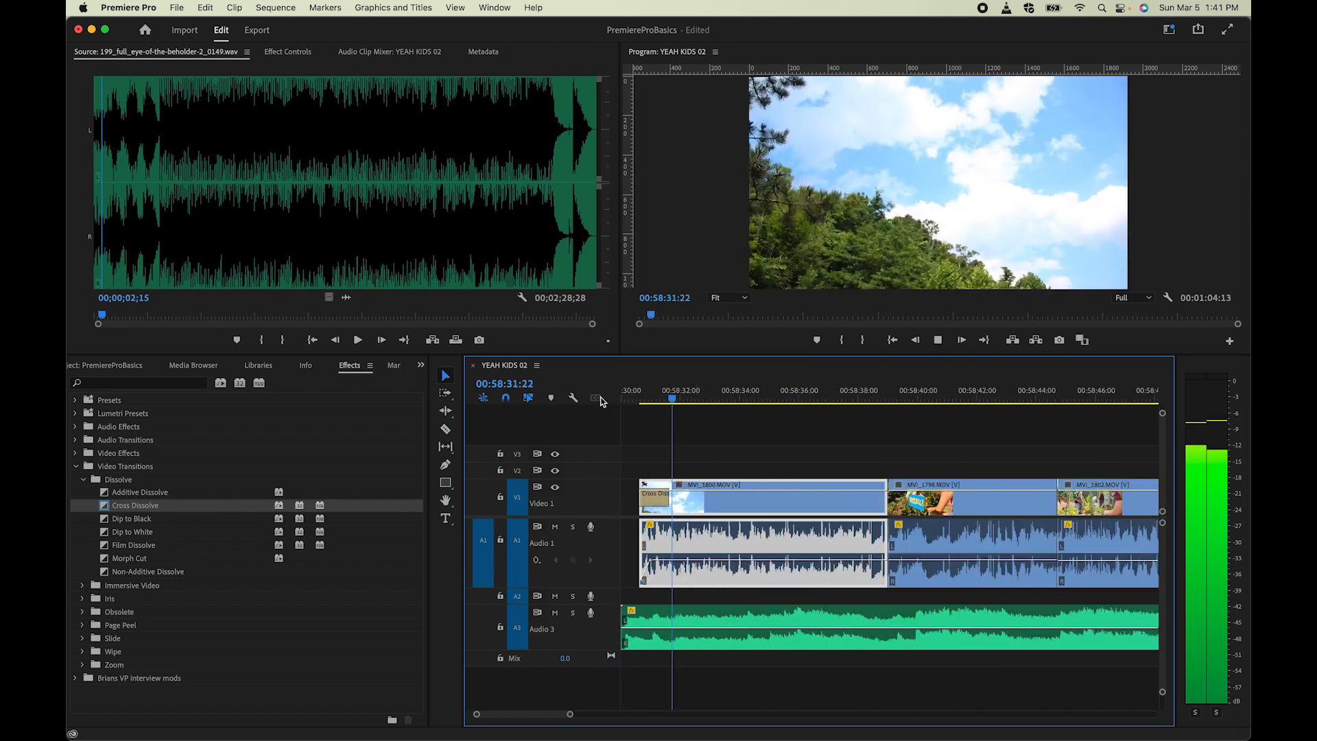
{"action": "key", "text": "space"}
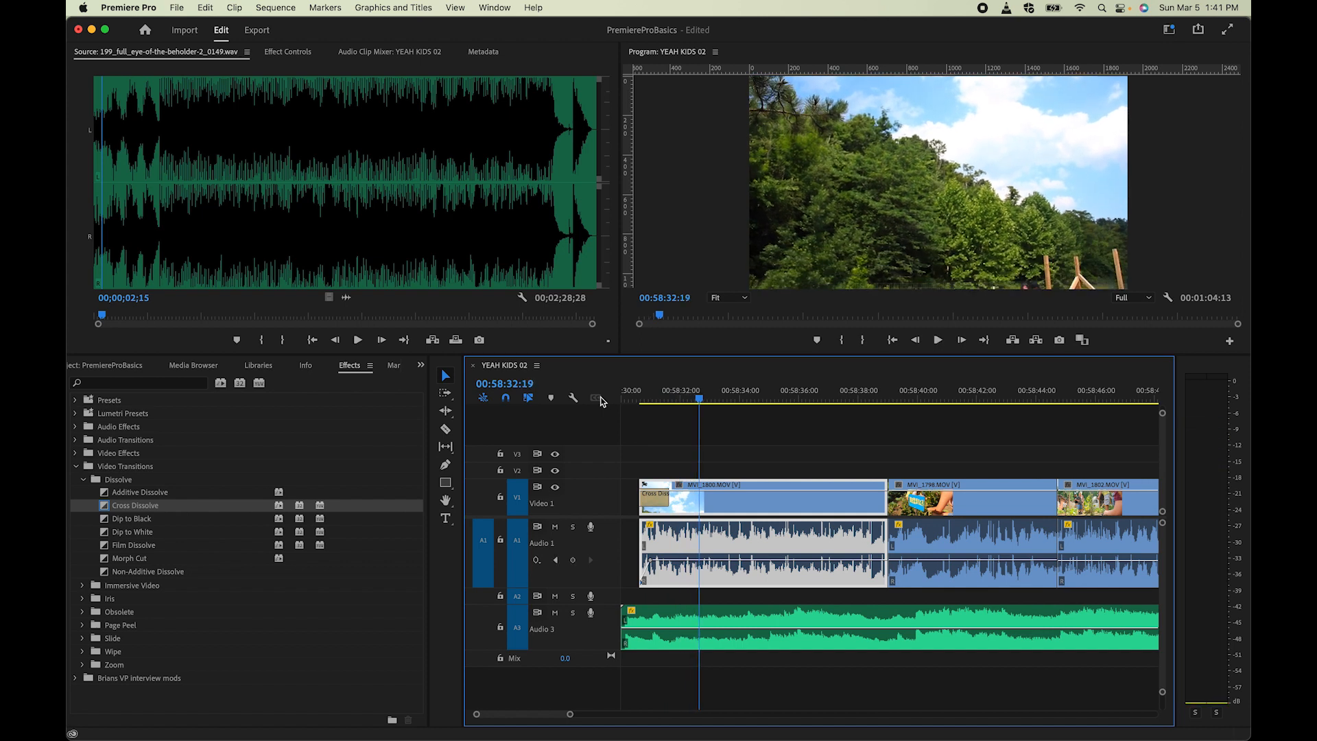
{"action": "left_click_drag", "start_coordinate": [639, 397], "coordinate": [614, 398]}
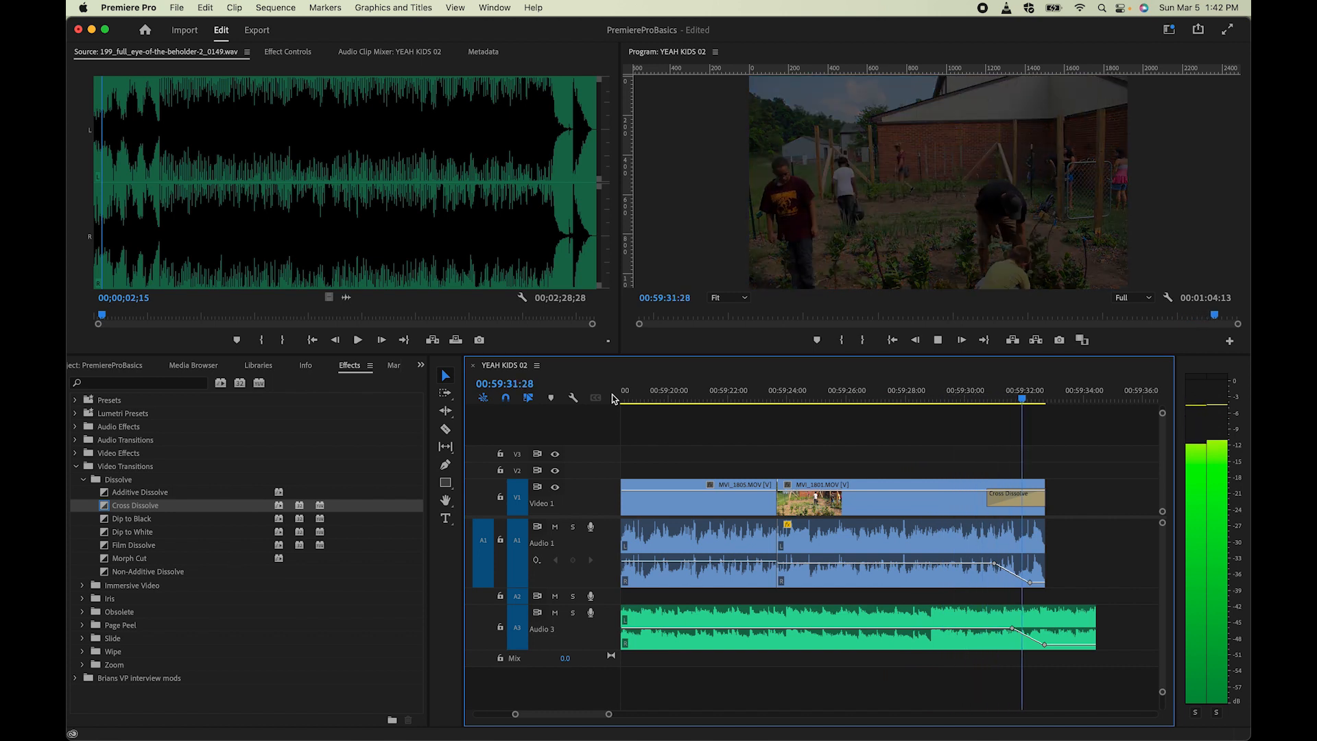
{"action": "key", "text": "space"}
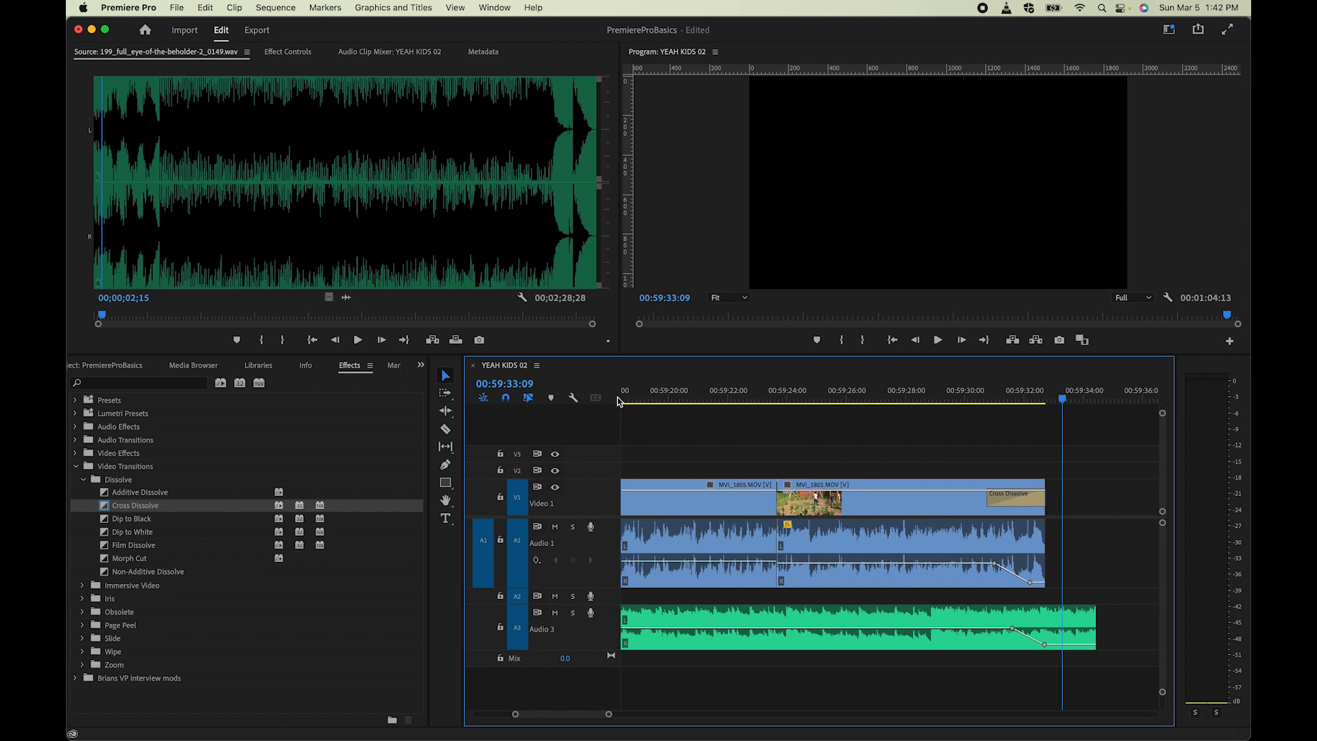
Step: Add the text title "The Yeah Kids" over MVI_1800.MOV at 00:58:31:22 with the Type tool
{"action": "left_click_drag", "start_coordinate": [547, 715], "coordinate": [508, 714]}
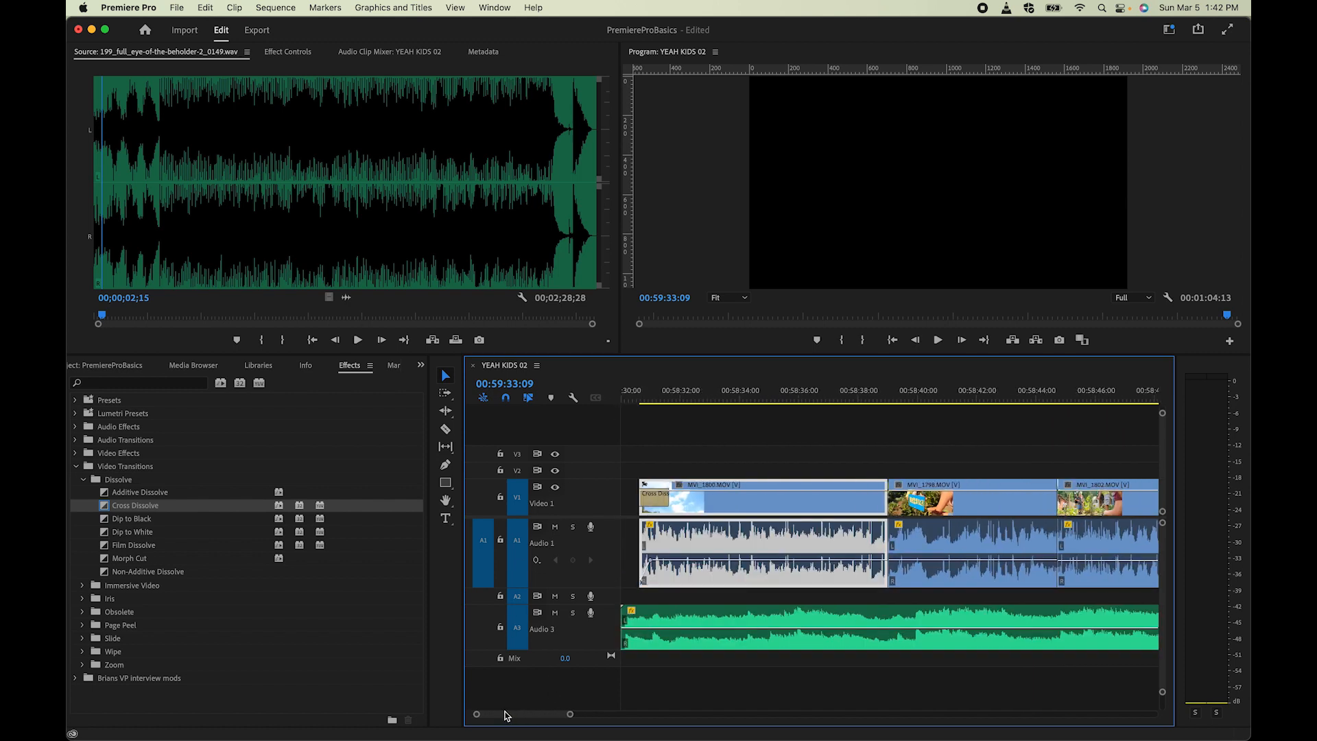
{"action": "left_click", "coordinate": [668, 397]}
{"action": "mouse_move", "coordinate": [670, 398]}
{"action": "left_mouse_down"}
{"action": "mouse_move", "coordinate": [644, 396]}
{"action": "mouse_move", "coordinate": [676, 398]}
{"action": "left_mouse_up"}
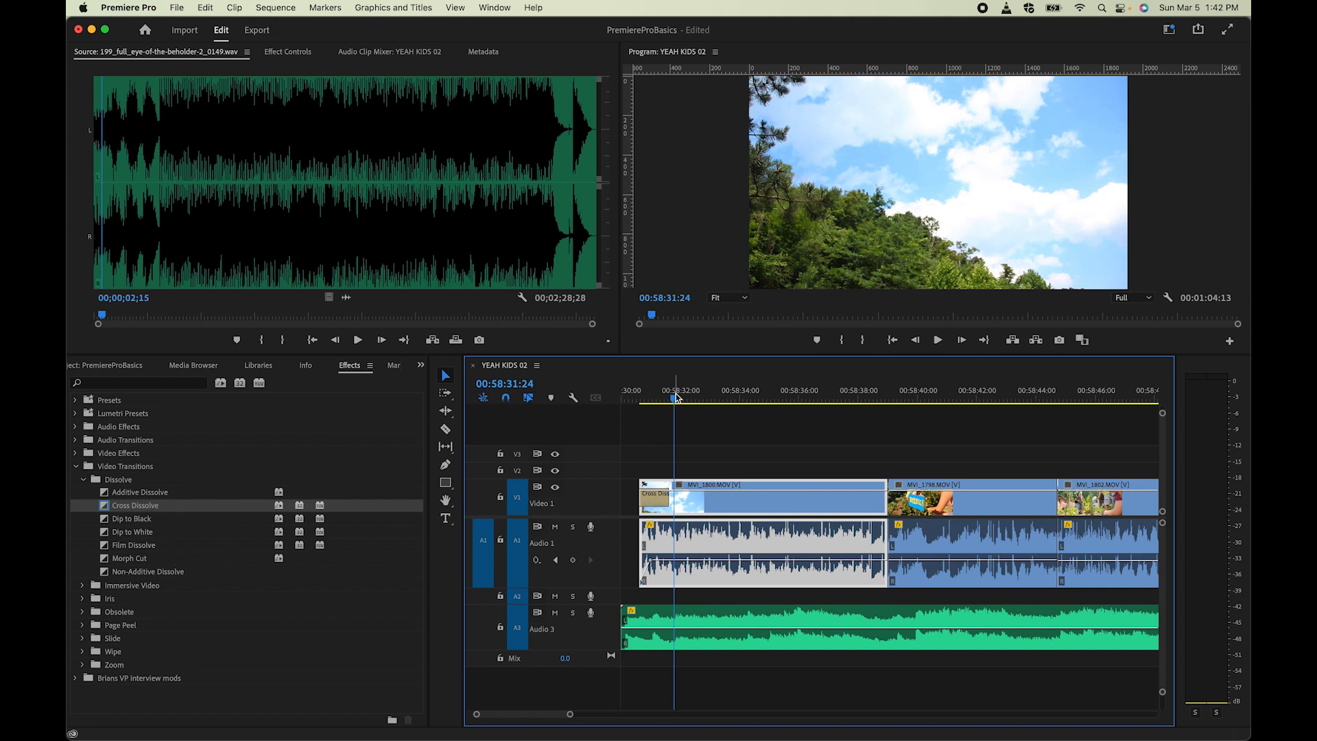
{"action": "left_click", "coordinate": [447, 522]}
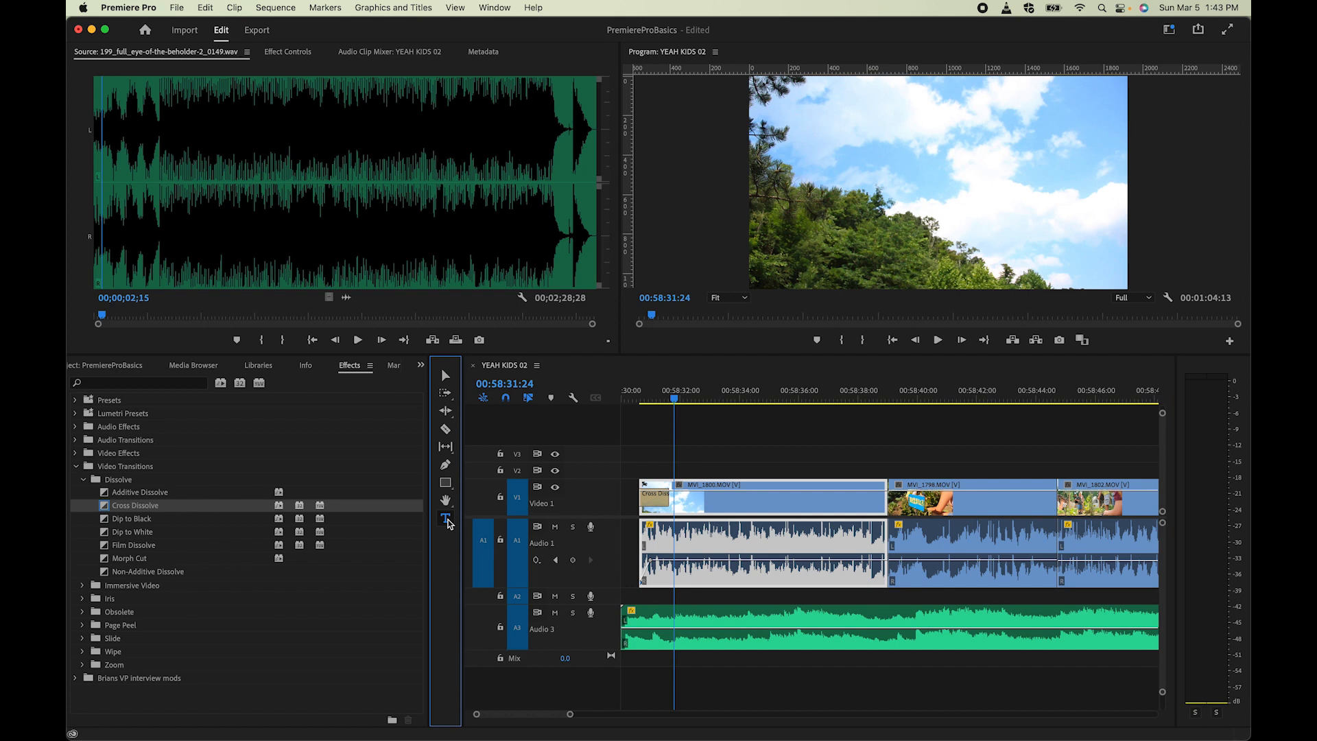
{"action": "left_click", "coordinate": [673, 403]}
{"action": "mouse_move", "coordinate": [673, 403]}
{"action": "left_mouse_down"}
{"action": "mouse_move", "coordinate": [660, 403]}
{"action": "mouse_move", "coordinate": [673, 405]}
{"action": "left_mouse_up"}
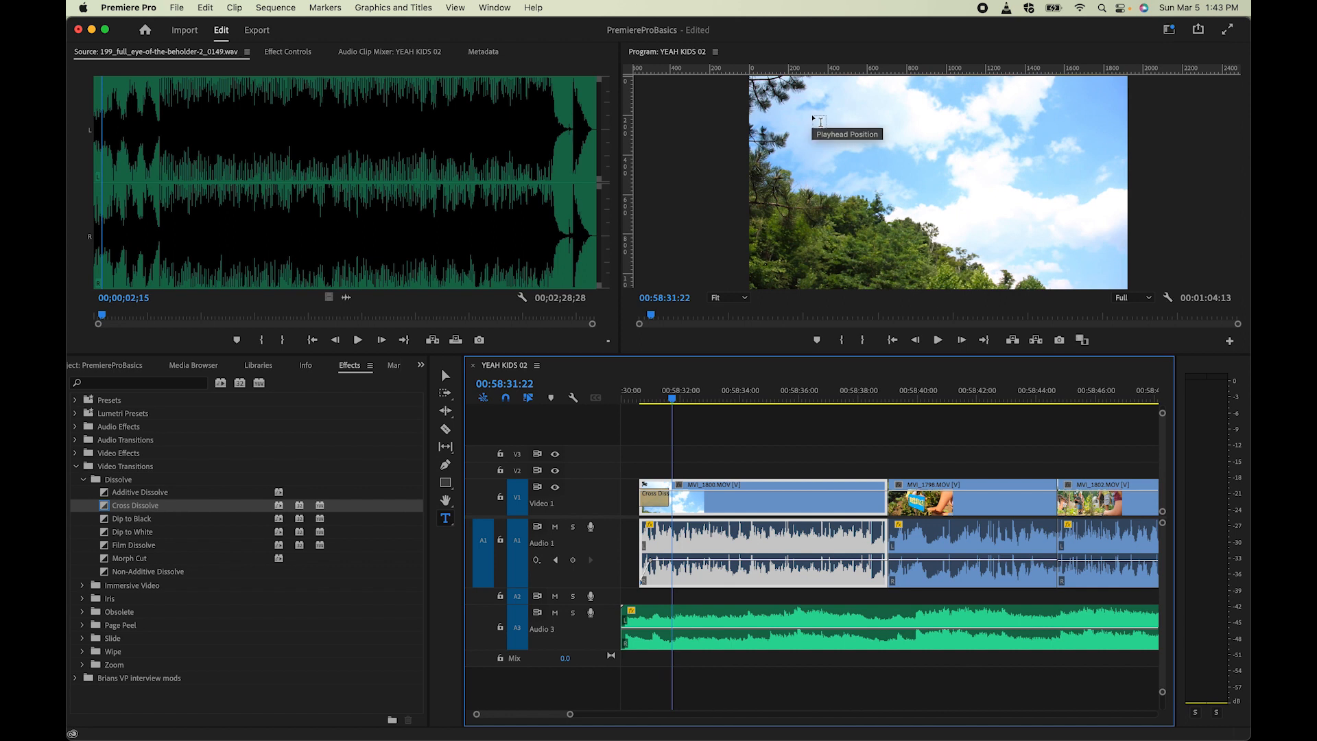
{"action": "left_click", "coordinate": [813, 115]}
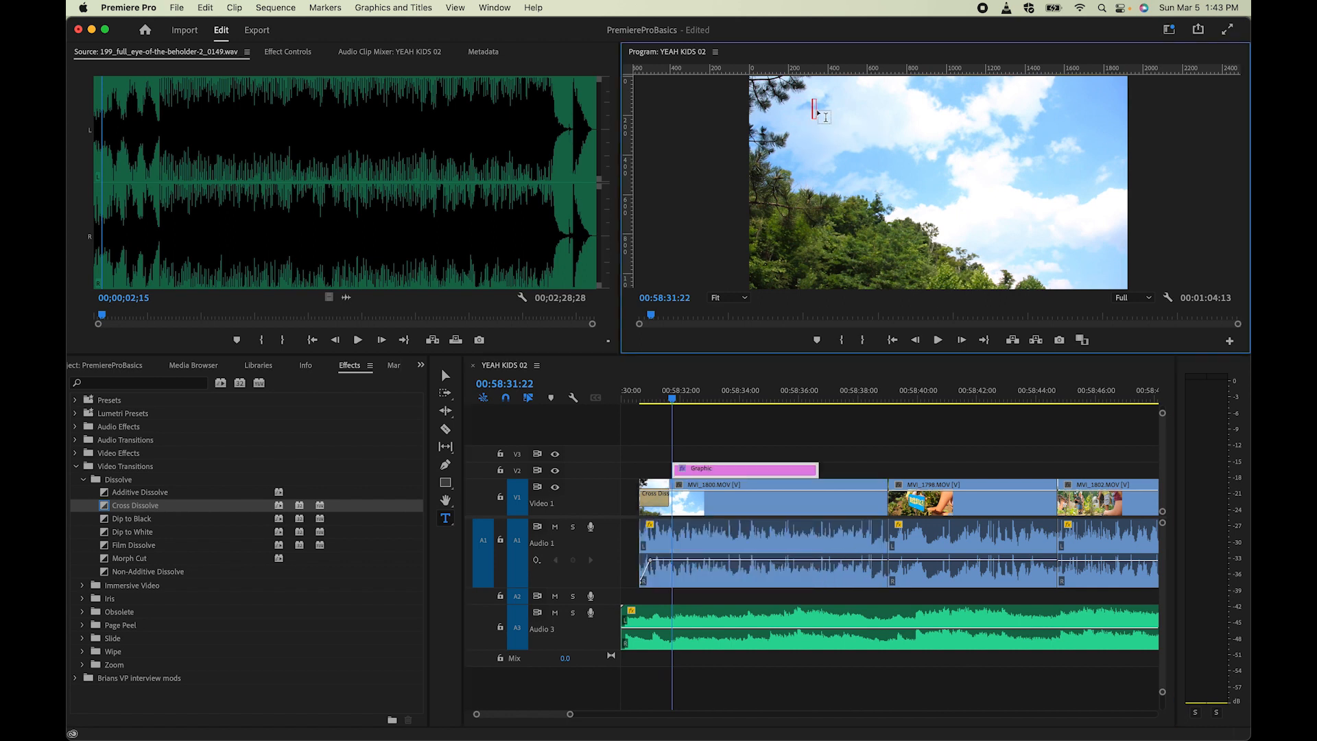
{"action": "type", "text": "Yeah Ki"}
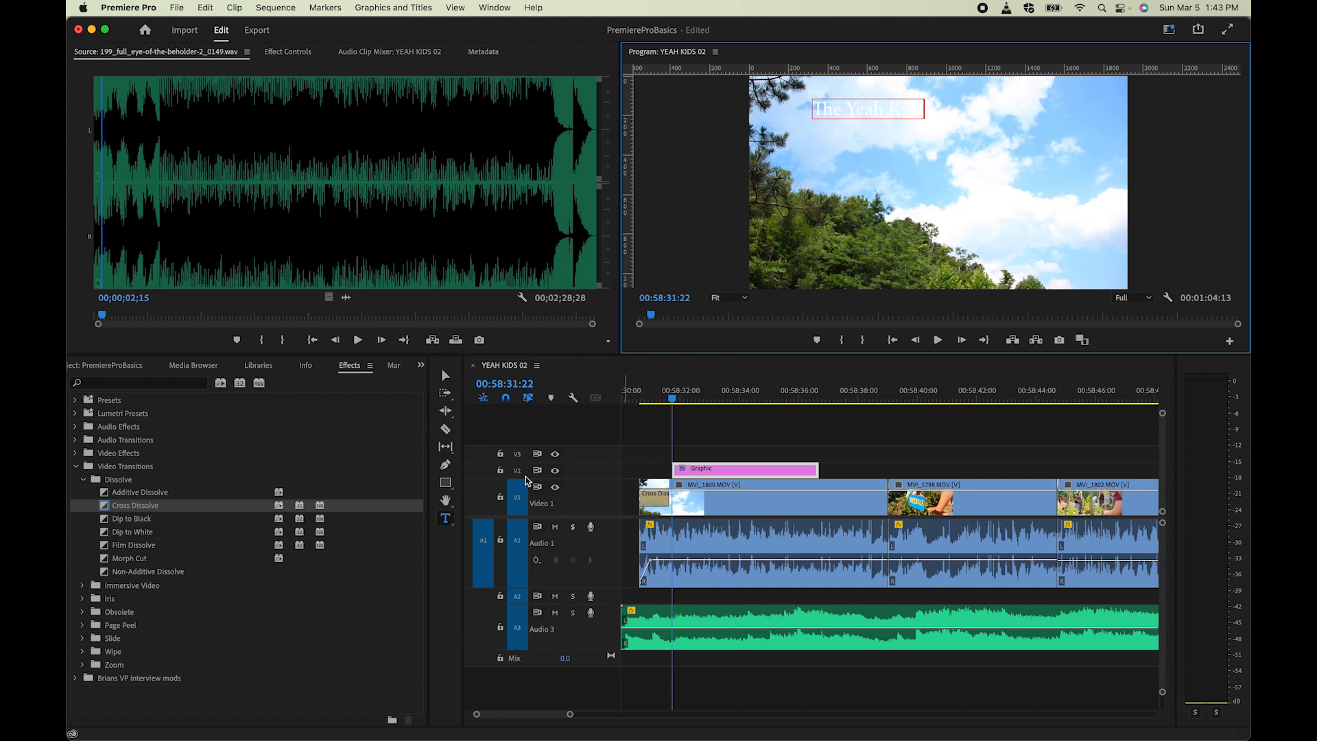
Step: Enlarge the title to about 164% and move it down to the middle of the frame, at about 440, 527
{"action": "left_click", "coordinate": [445, 377]}
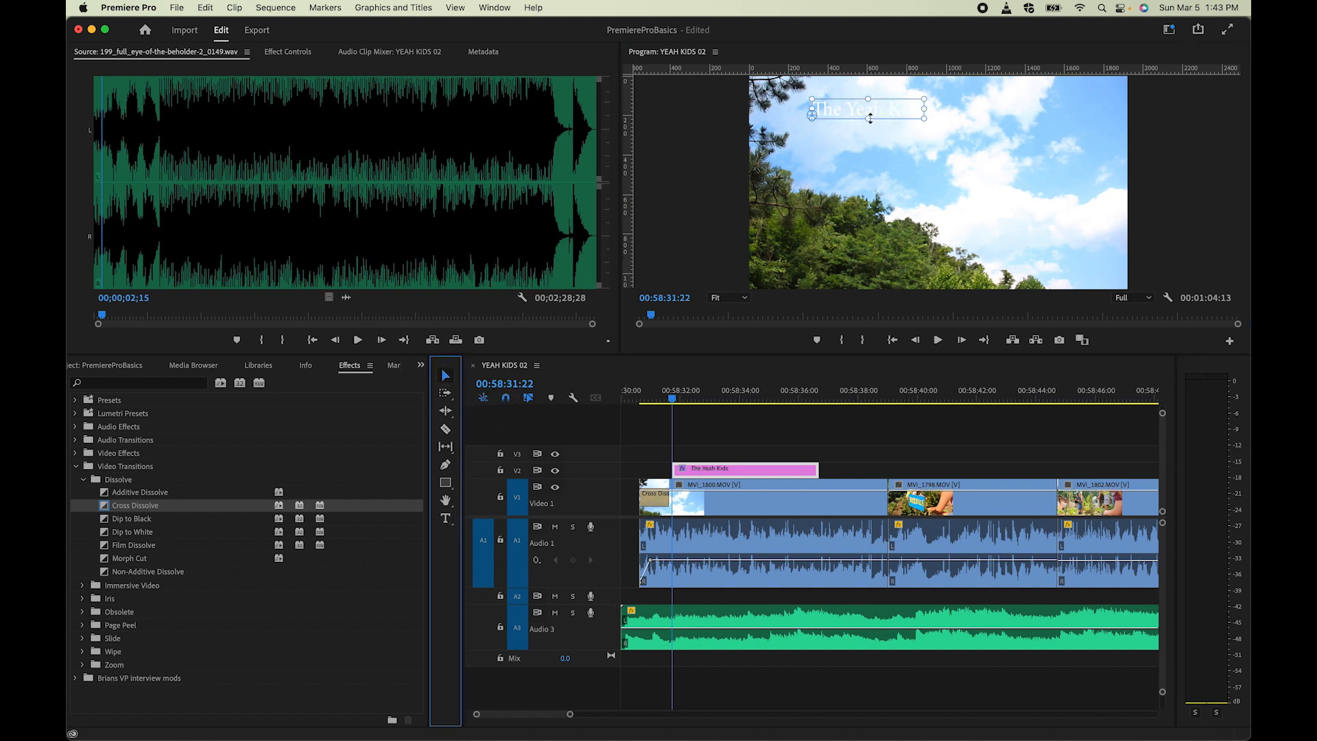
{"action": "left_click_drag", "start_coordinate": [922, 119], "coordinate": [996, 121]}
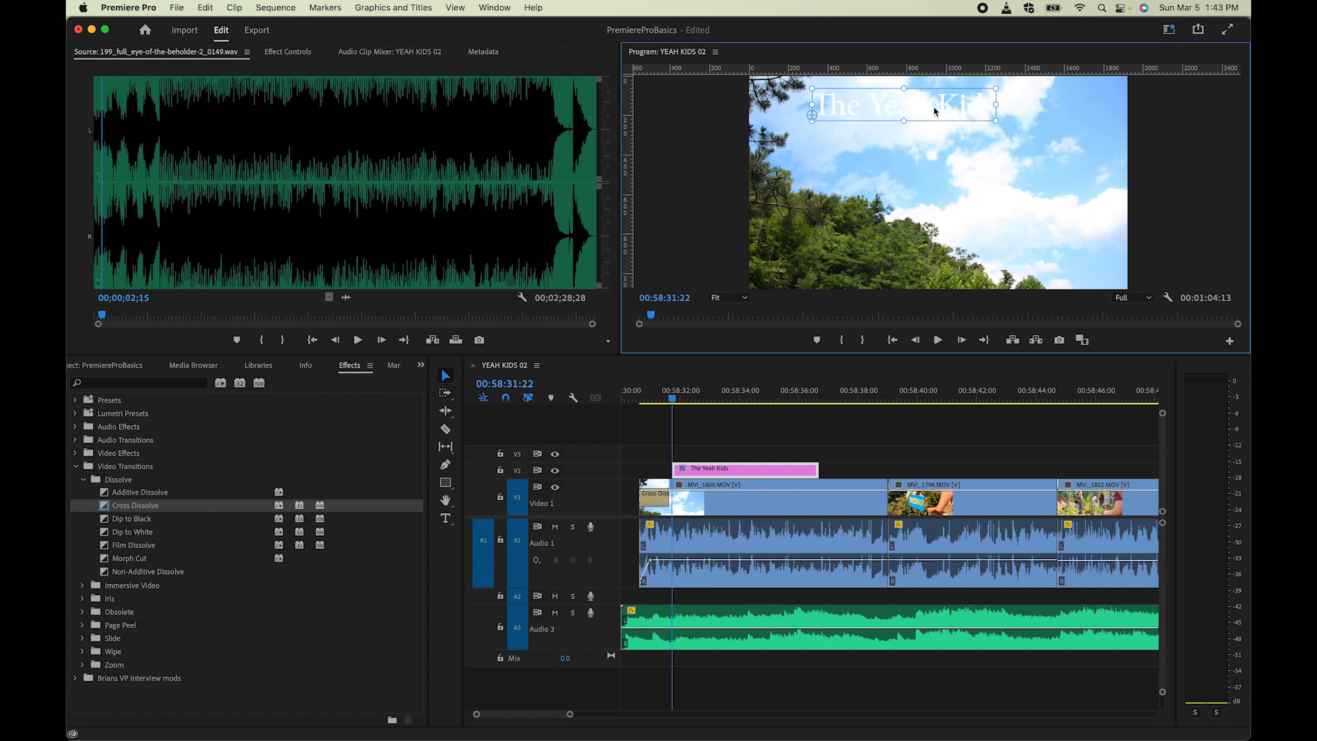
{"action": "left_click_drag", "start_coordinate": [922, 88], "coordinate": [947, 157]}
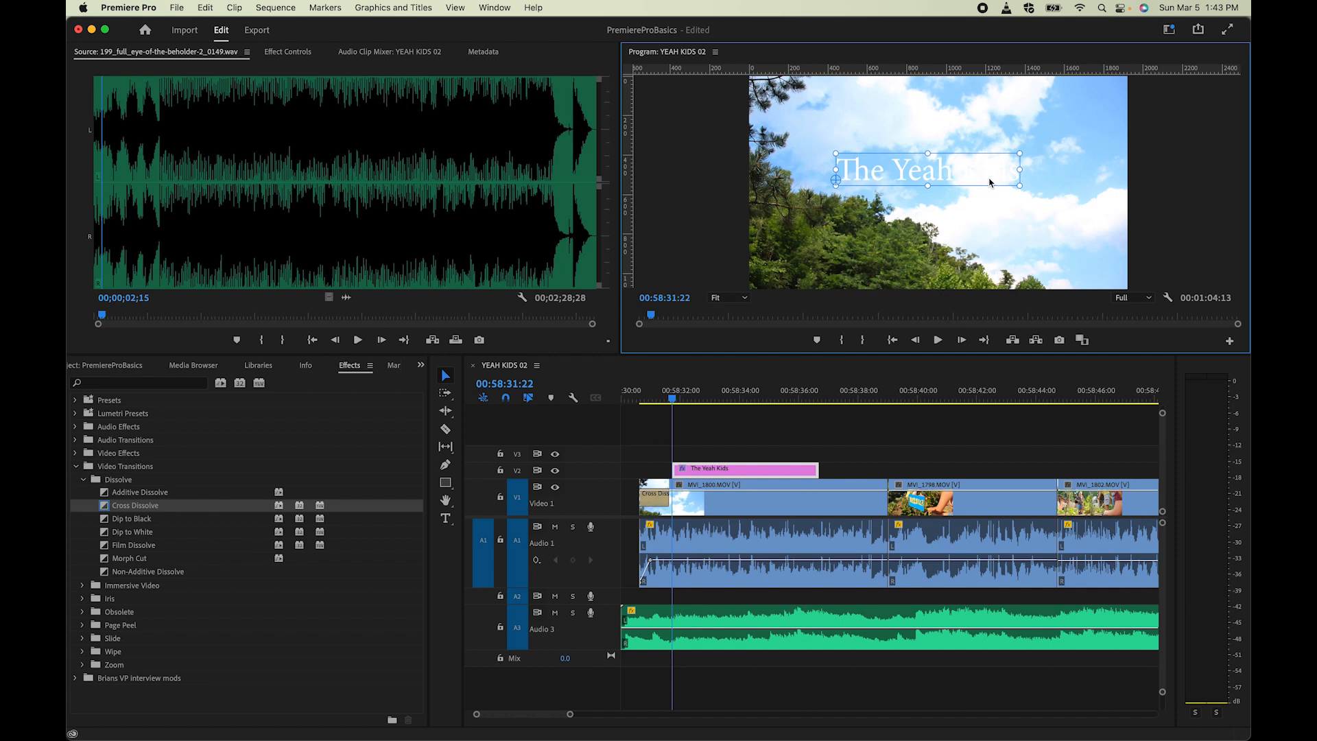
Step: Turn on Shadow for the "The Yeah Kids" text layer in Essential Graphics
{"action": "left_click", "coordinate": [491, 8]}
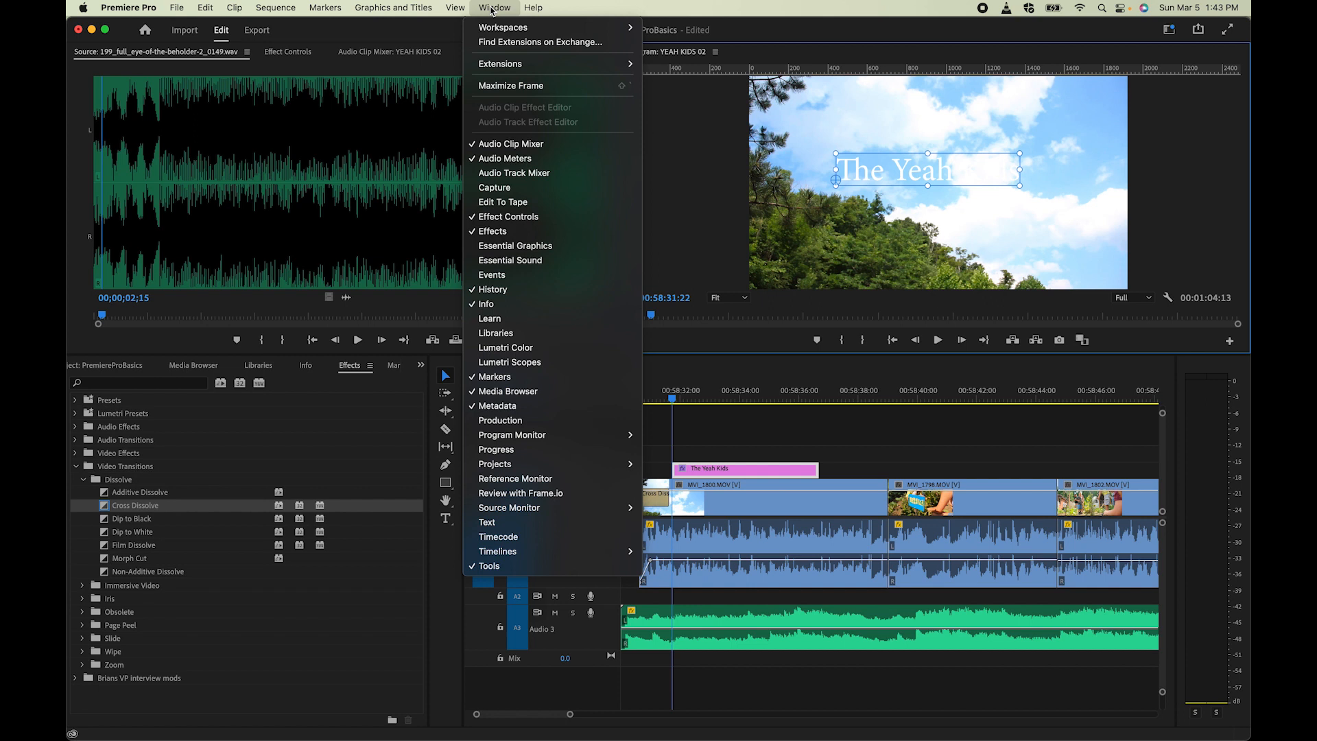
{"action": "left_click", "coordinate": [568, 250]}
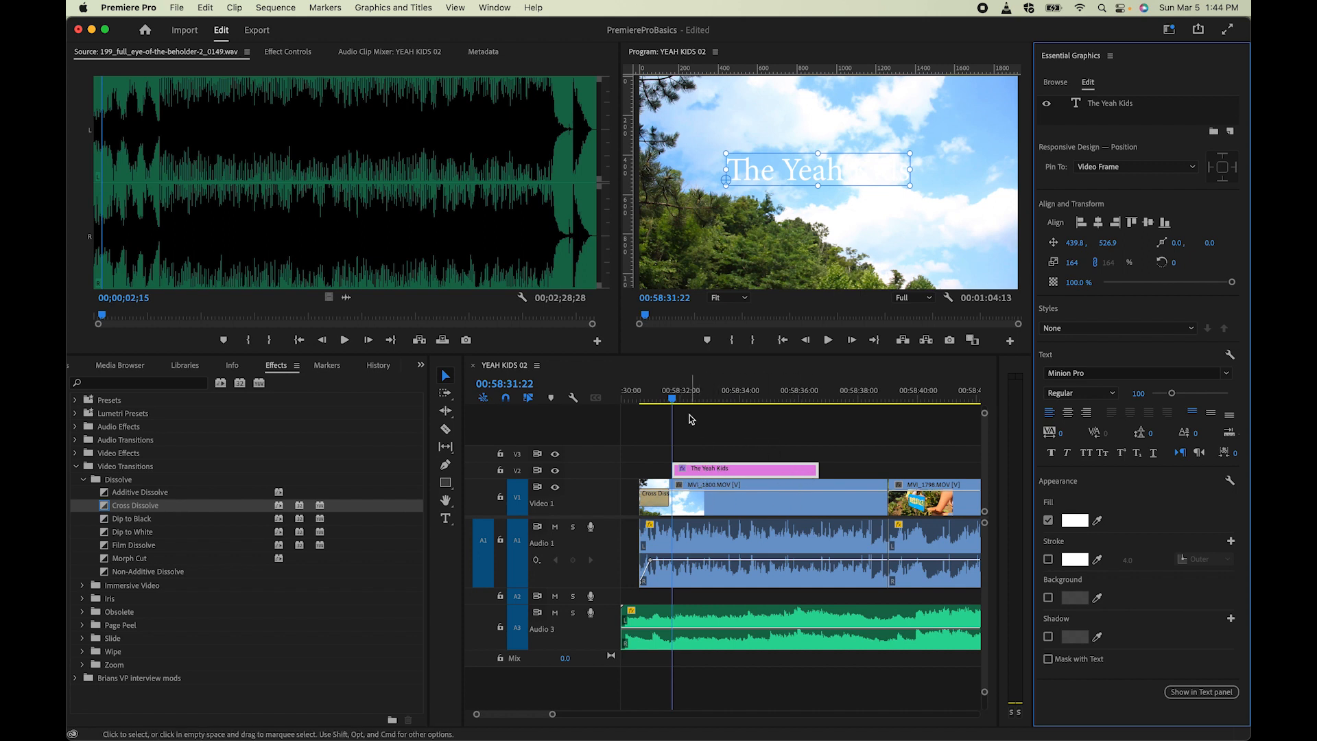
{"action": "left_click", "coordinate": [669, 398]}
{"action": "mouse_move", "coordinate": [671, 400]}
{"action": "left_mouse_down"}
{"action": "mouse_move", "coordinate": [814, 404]}
{"action": "mouse_move", "coordinate": [690, 405]}
{"action": "left_mouse_up"}
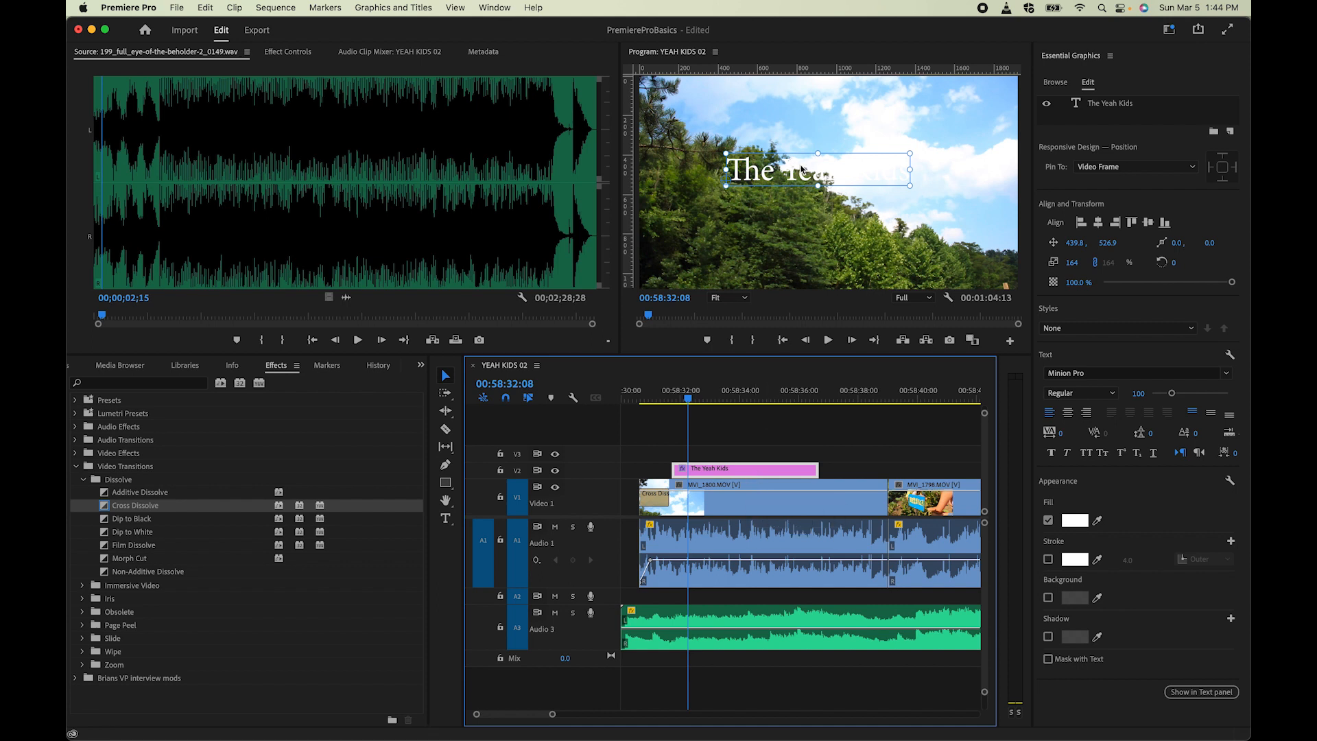
{"action": "left_click", "coordinate": [1116, 107]}
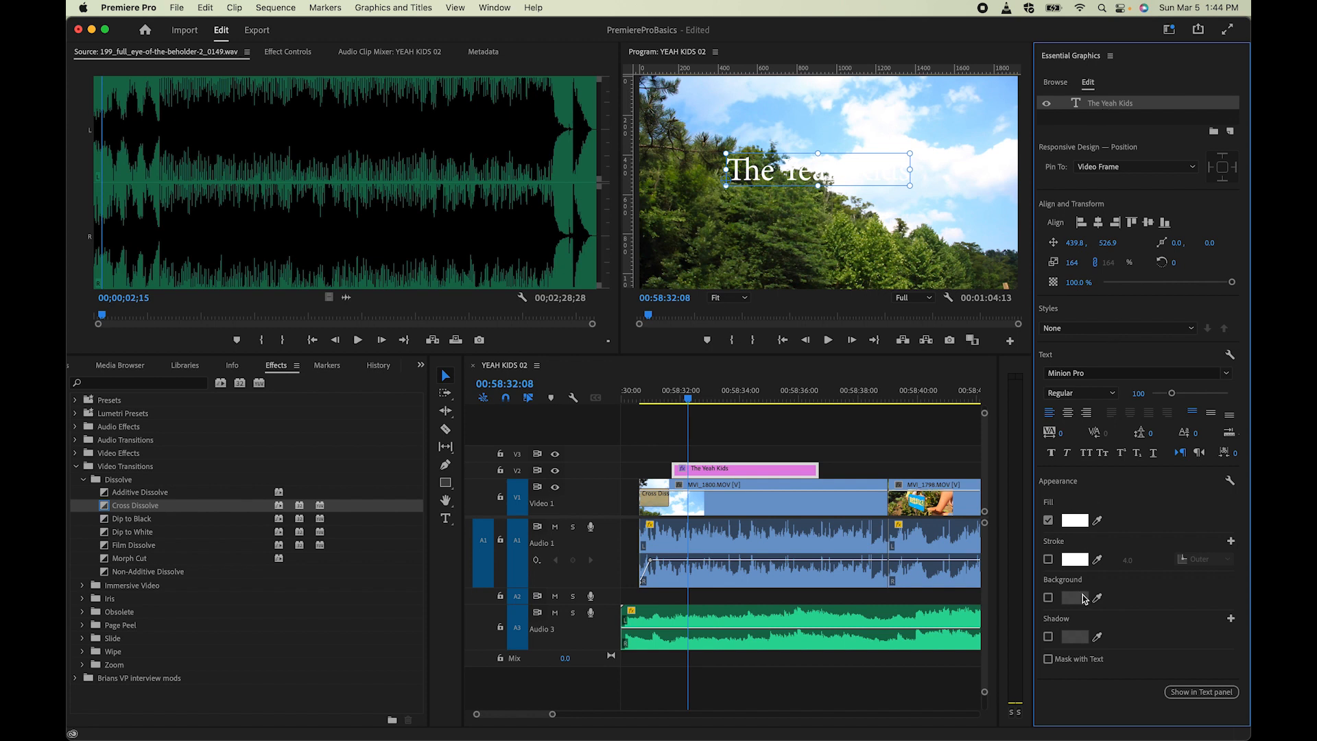
{"action": "left_click", "coordinate": [1048, 637]}
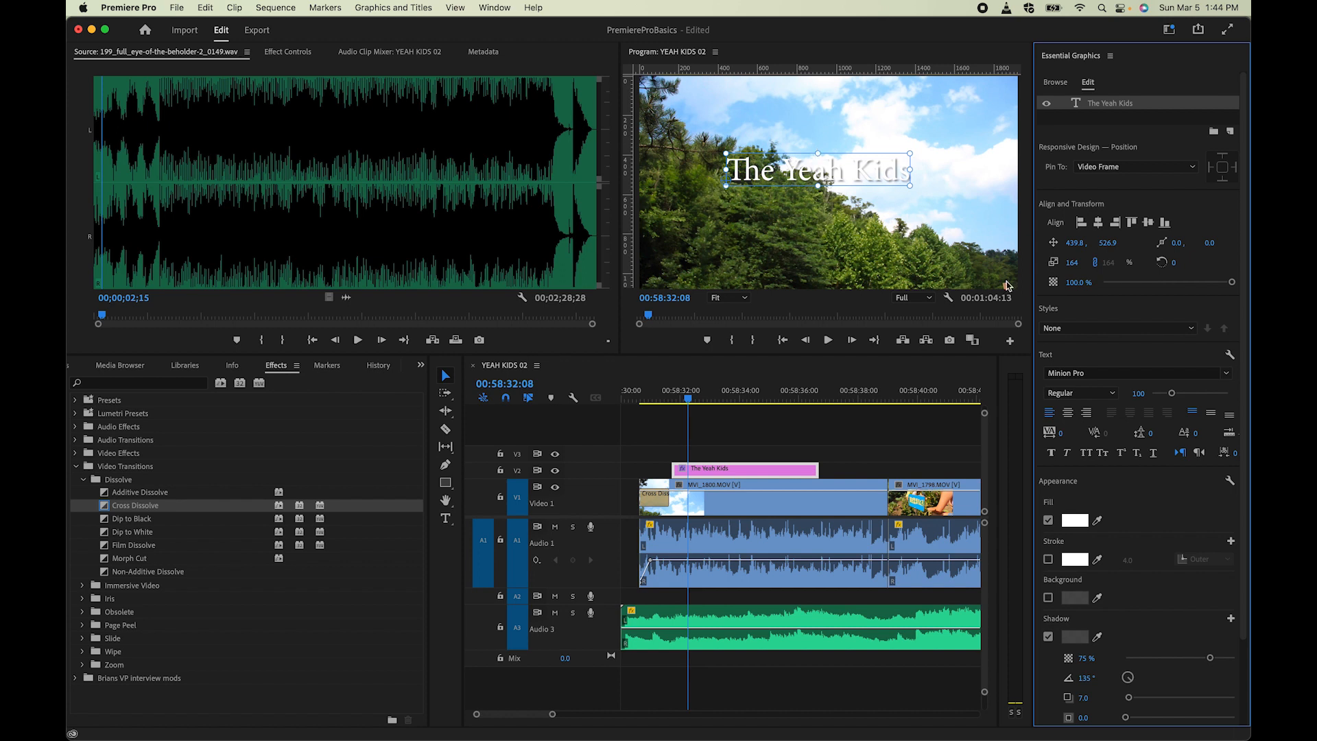
Step: Enlarge the title to about 221%, reposition it at about 320, 554, and check it over the moving footage
{"action": "mouse_move", "coordinate": [909, 184]}
{"action": "left_mouse_down"}
{"action": "mouse_move", "coordinate": [929, 204]}
{"action": "mouse_move", "coordinate": [915, 200]}
{"action": "left_mouse_up"}
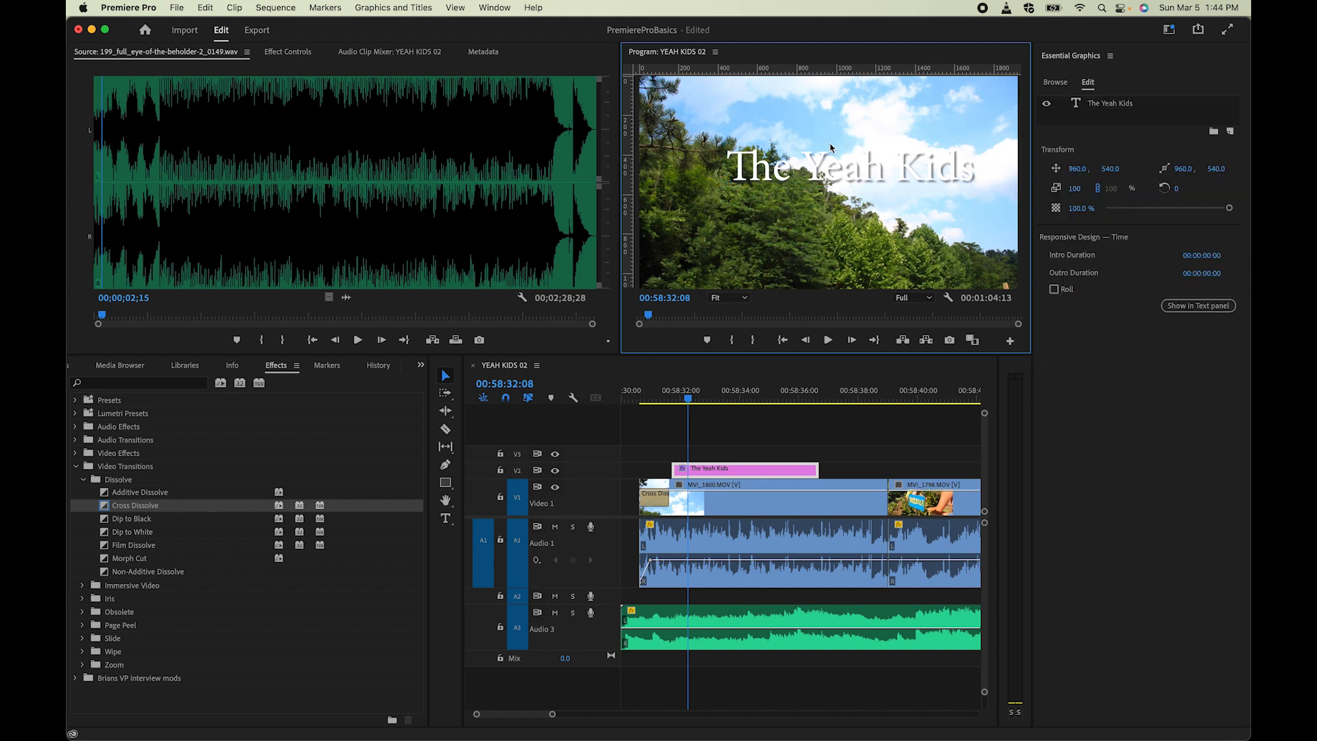
{"action": "mouse_move", "coordinate": [798, 168]}
{"action": "left_mouse_down"}
{"action": "mouse_move", "coordinate": [743, 152]}
{"action": "mouse_move", "coordinate": [774, 173]}
{"action": "left_mouse_up"}
{"action": "left_click_drag", "start_coordinate": [687, 399], "coordinate": [793, 412]}
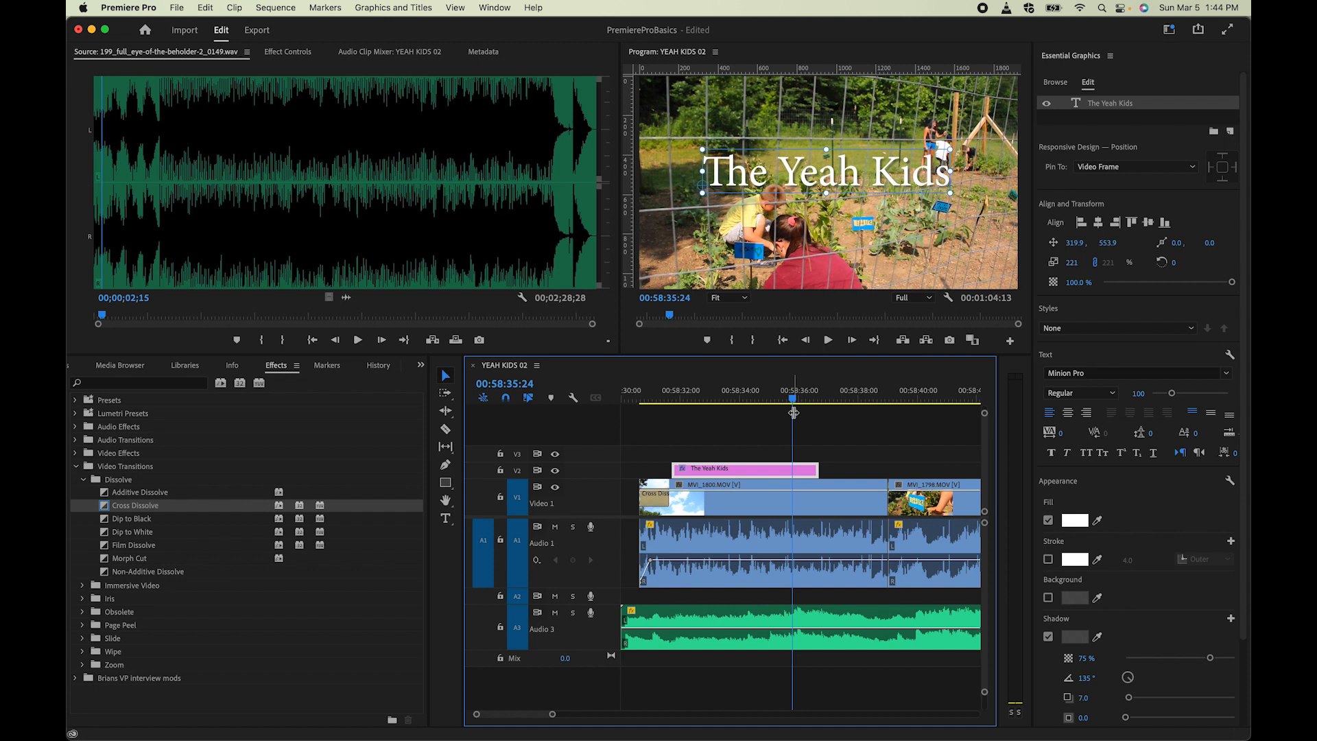
{"action": "left_click", "coordinate": [731, 428]}
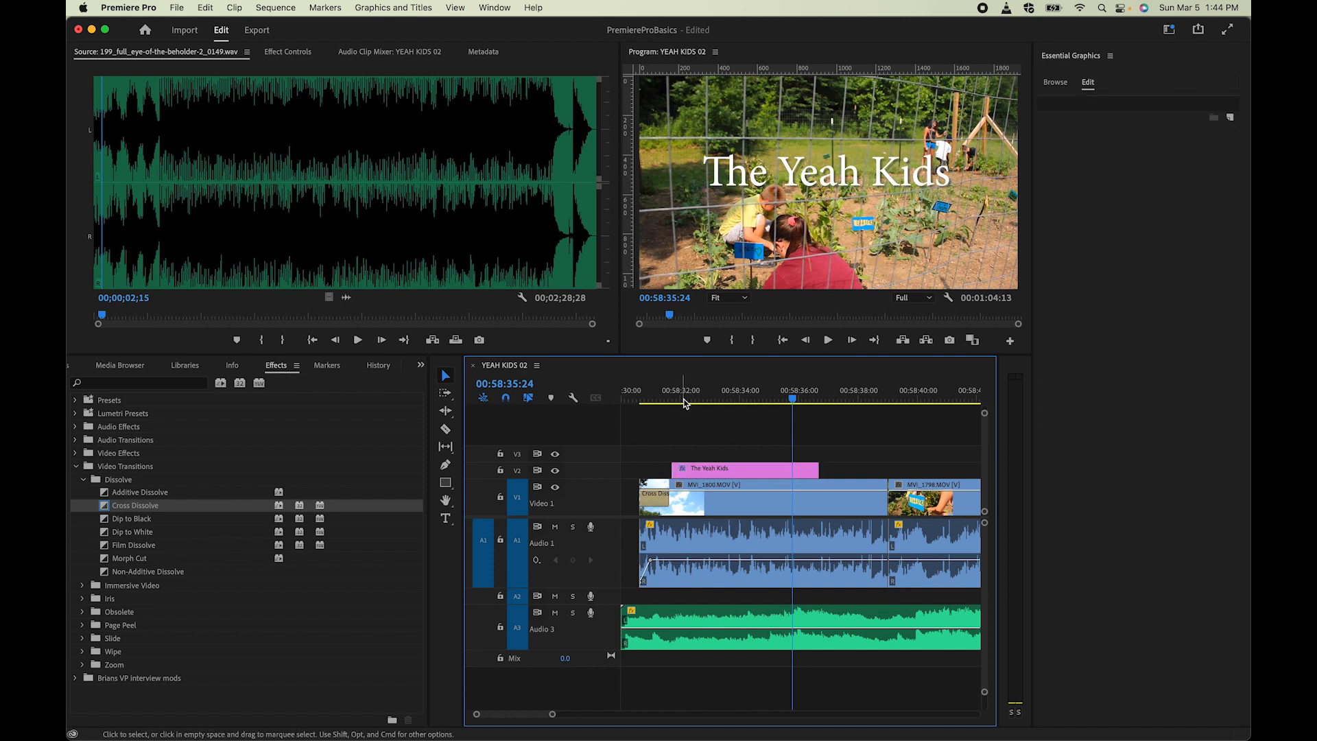
Step: Try the default cross dissolve on both ends of the selected title clip at once, and undo it after playback
{"action": "left_click", "coordinate": [733, 469]}
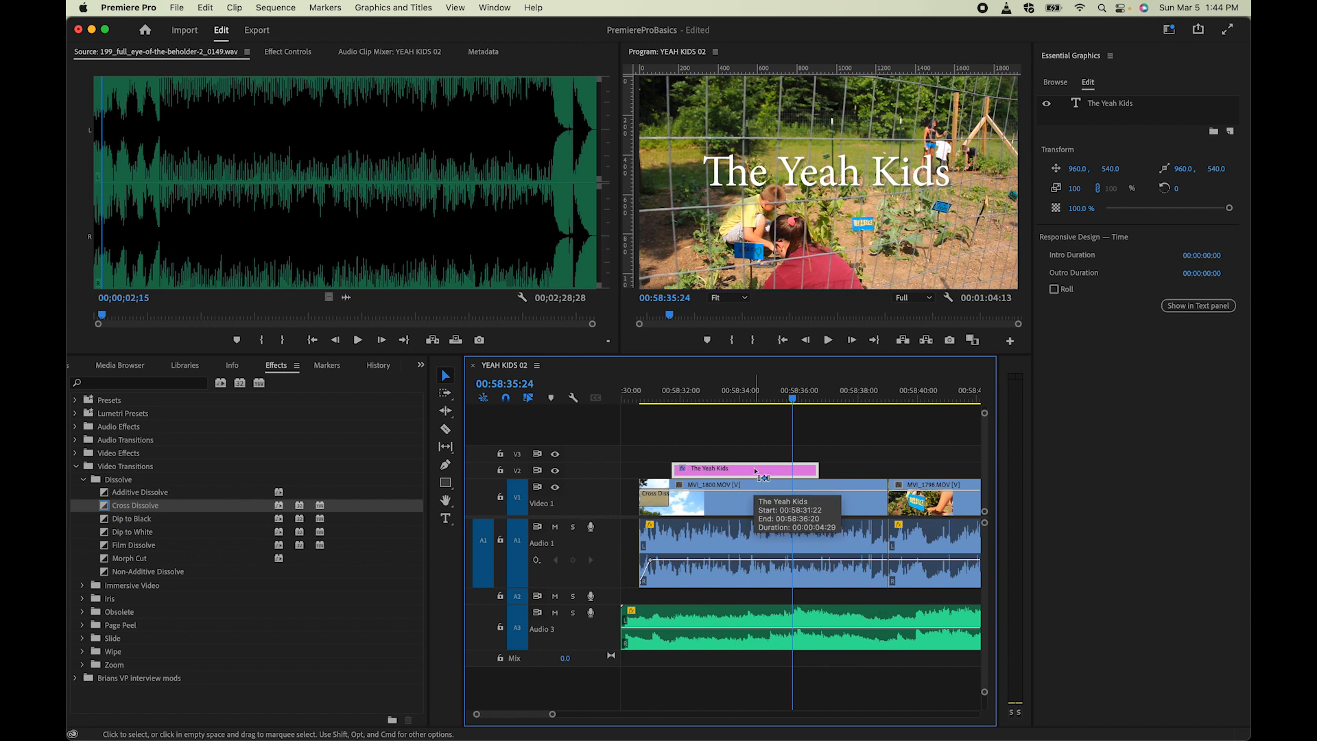
{"action": "key", "text": "super+d"}
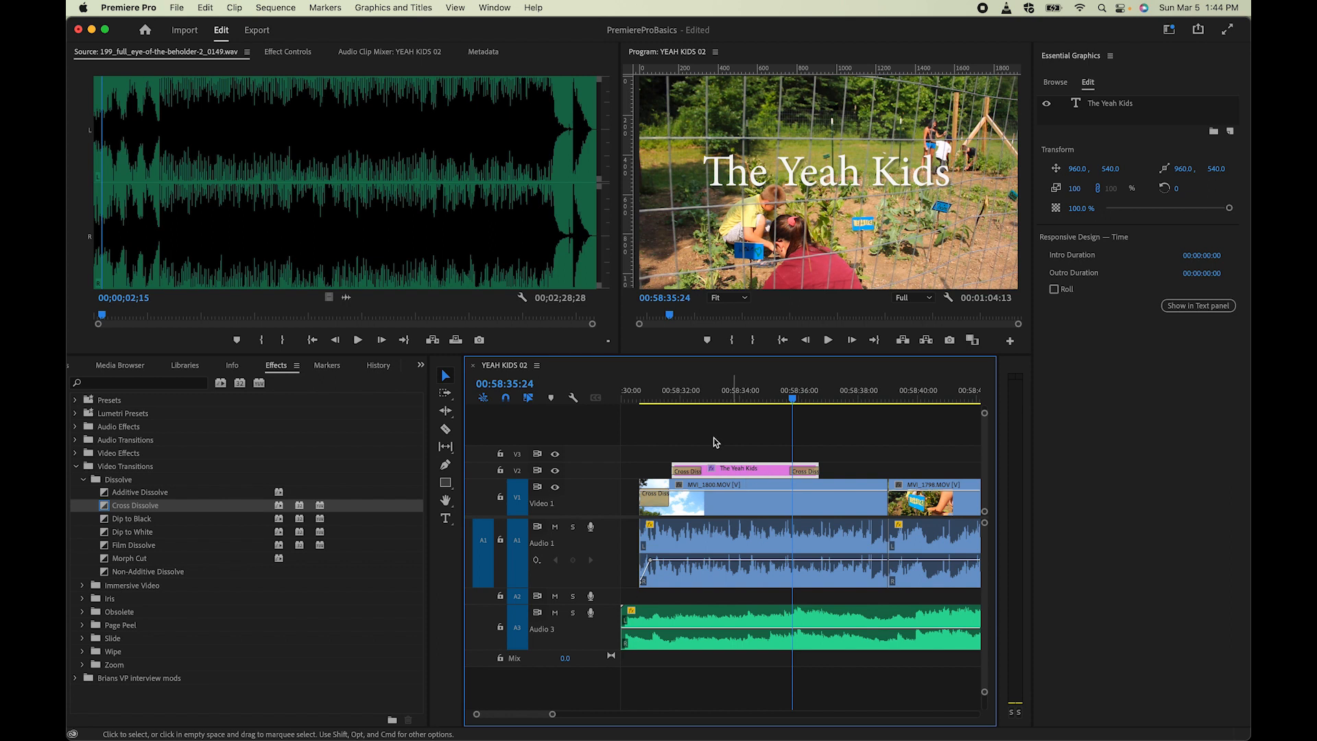
{"action": "left_click", "coordinate": [663, 392]}
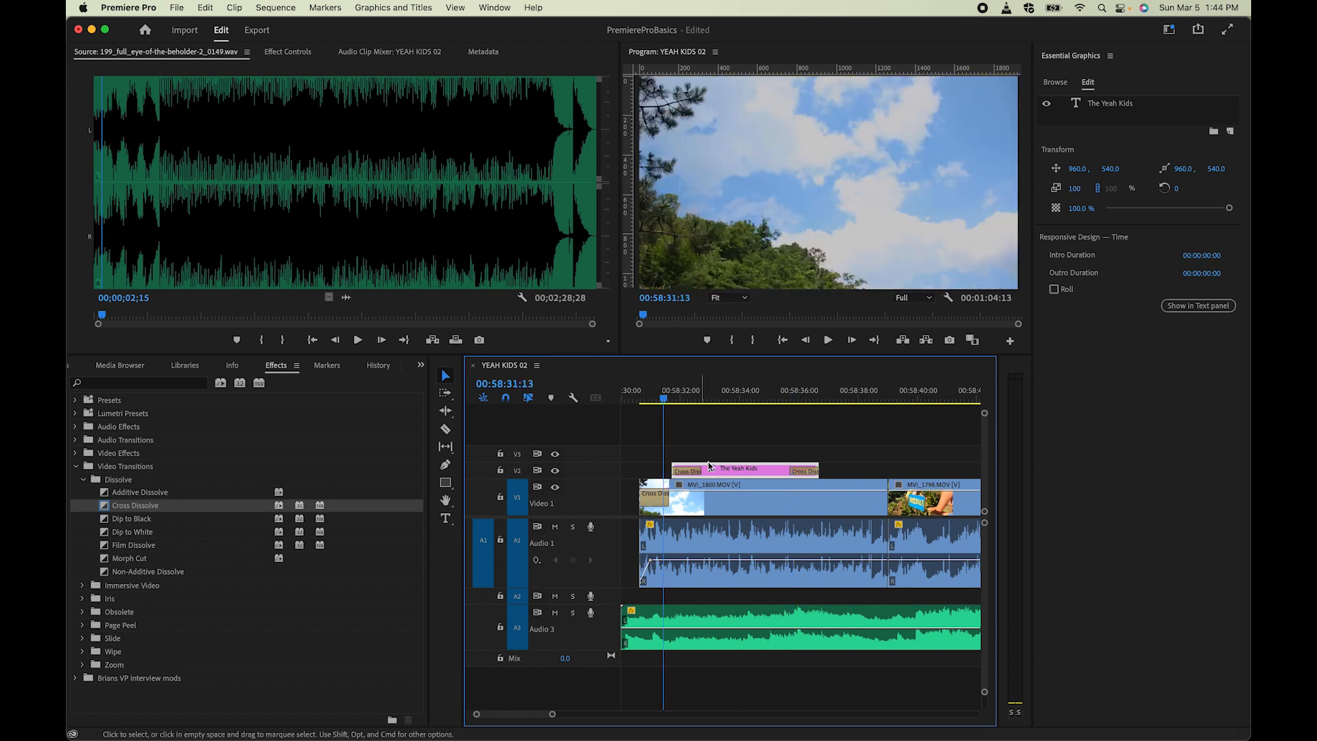
{"action": "key", "text": "space"}
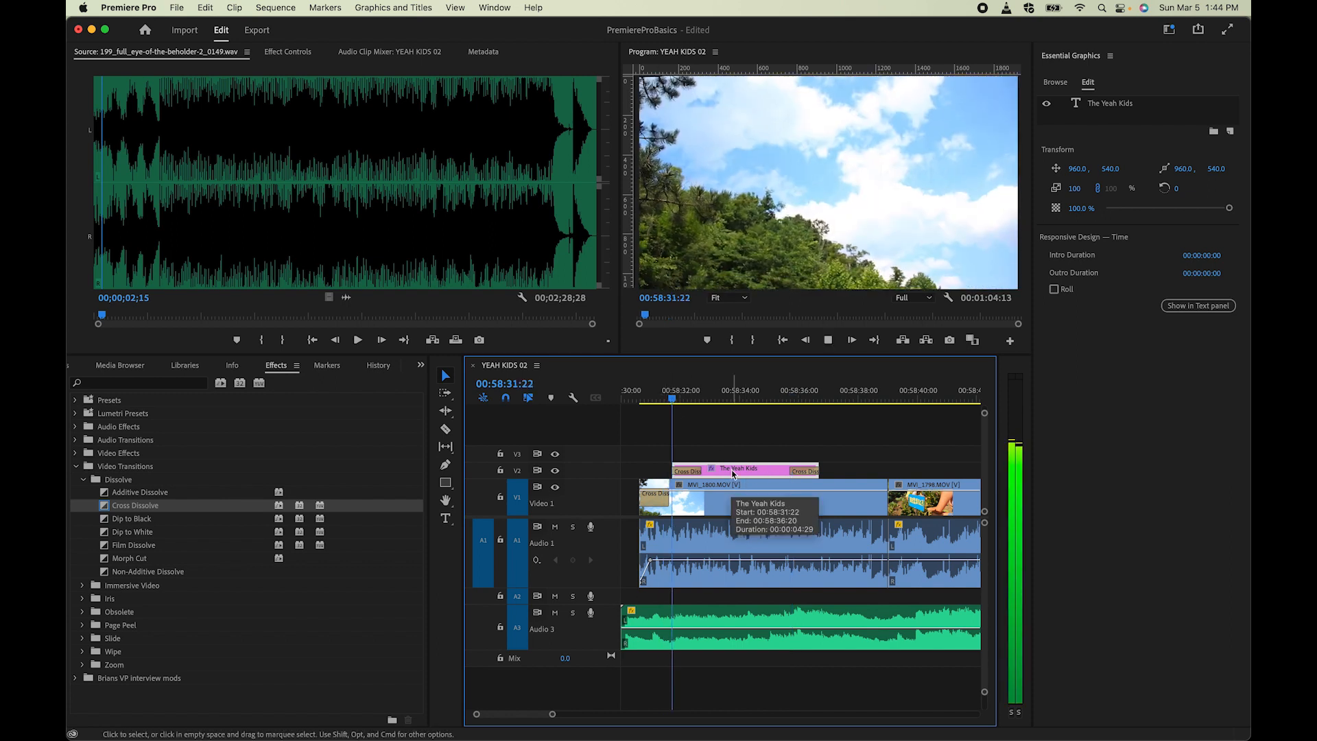
{"action": "key", "text": "space"}
{"action": "key", "text": "super+z"}
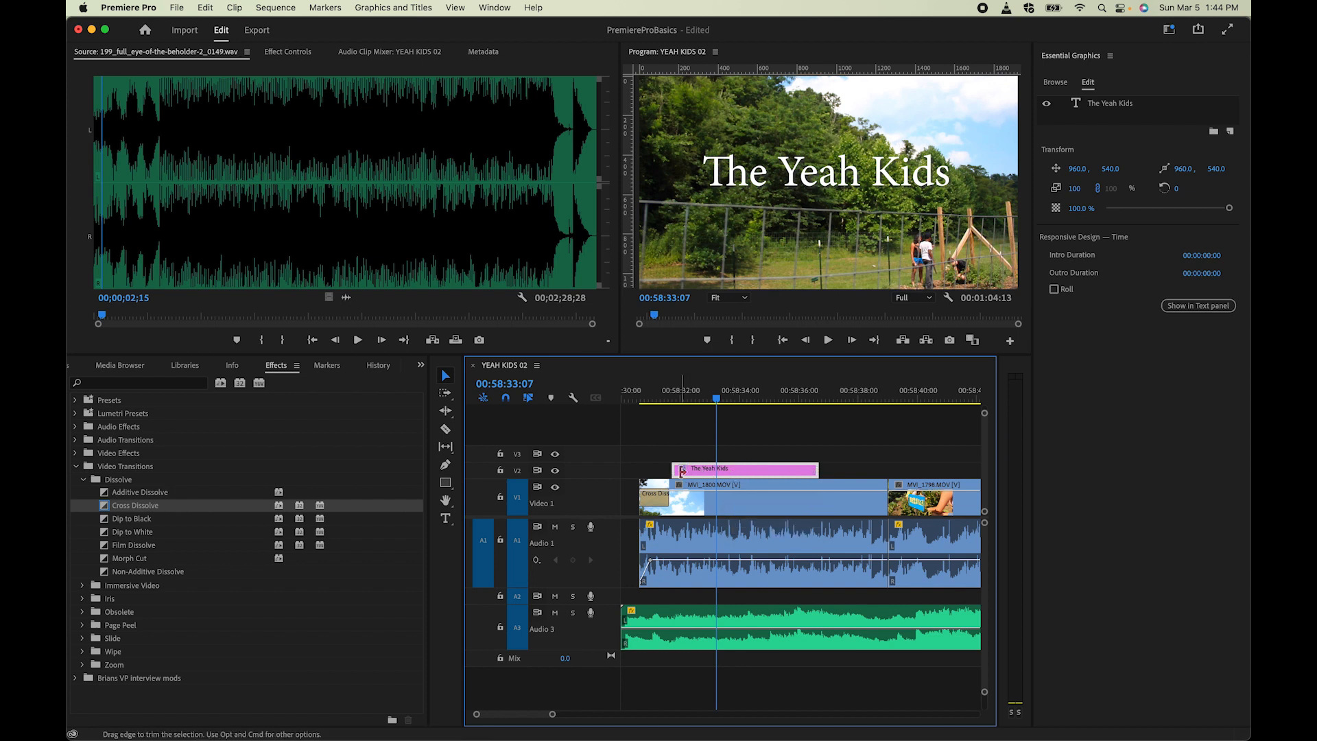
Step: Add the default cross dissolve to the title clip's start and end edges separately, and play the sequence opening
{"action": "left_click", "coordinate": [683, 471]}
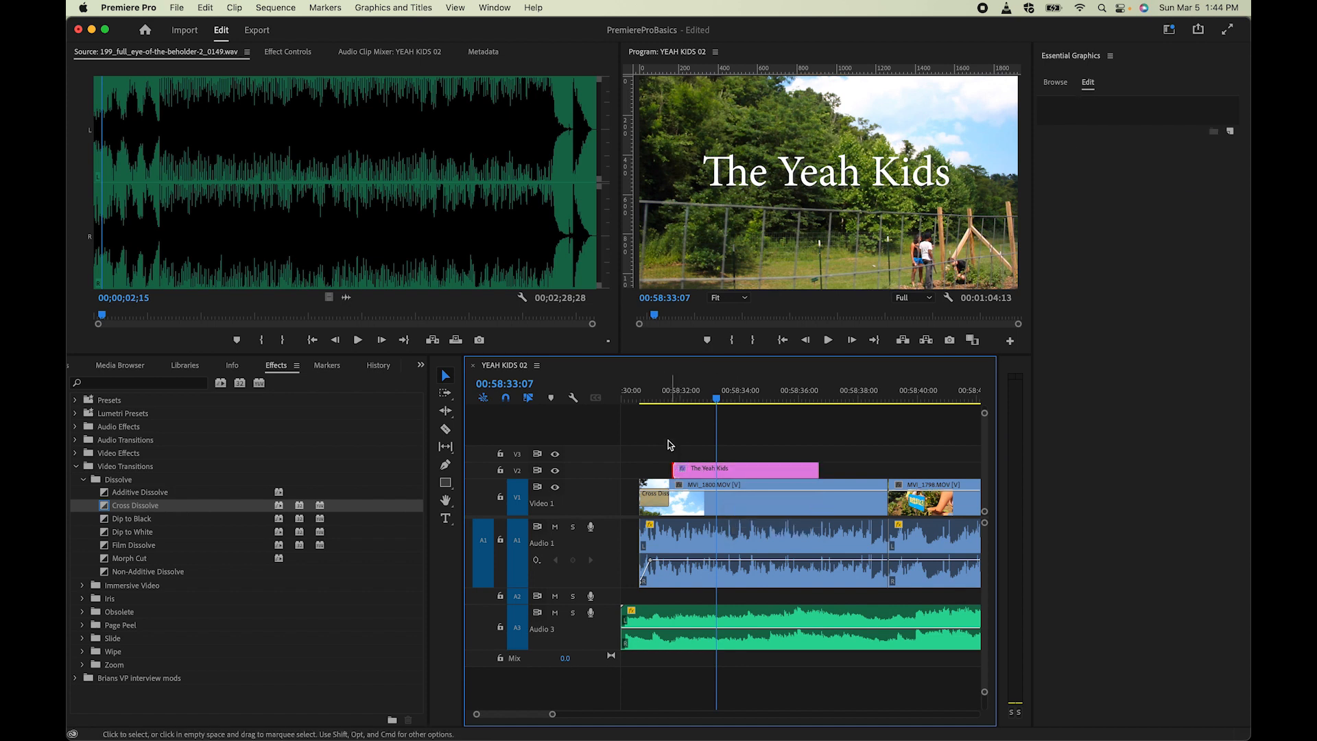
{"action": "key", "text": "super+d"}
{"action": "left_click", "coordinate": [814, 470]}
{"action": "key", "text": "super+d"}
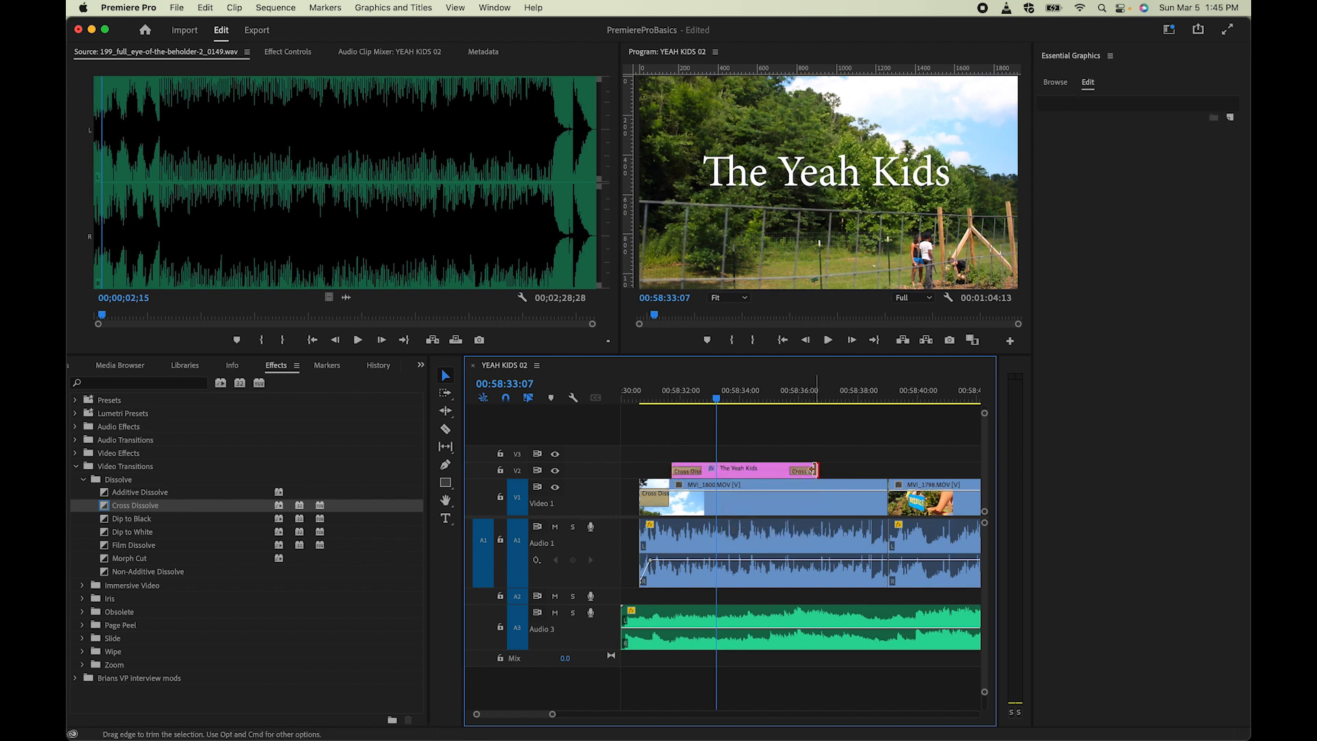
{"action": "left_click", "coordinate": [664, 400]}
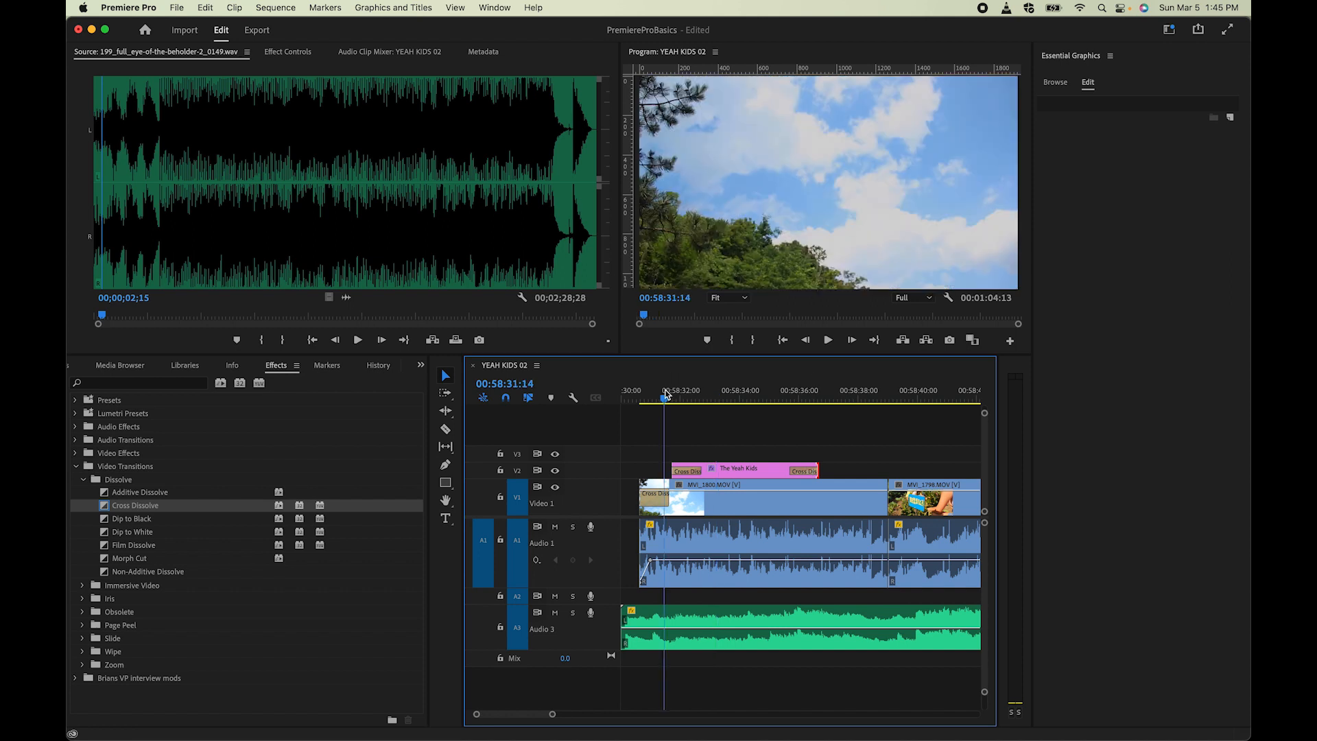
{"action": "left_click", "coordinate": [631, 402]}
{"action": "key", "text": "space"}
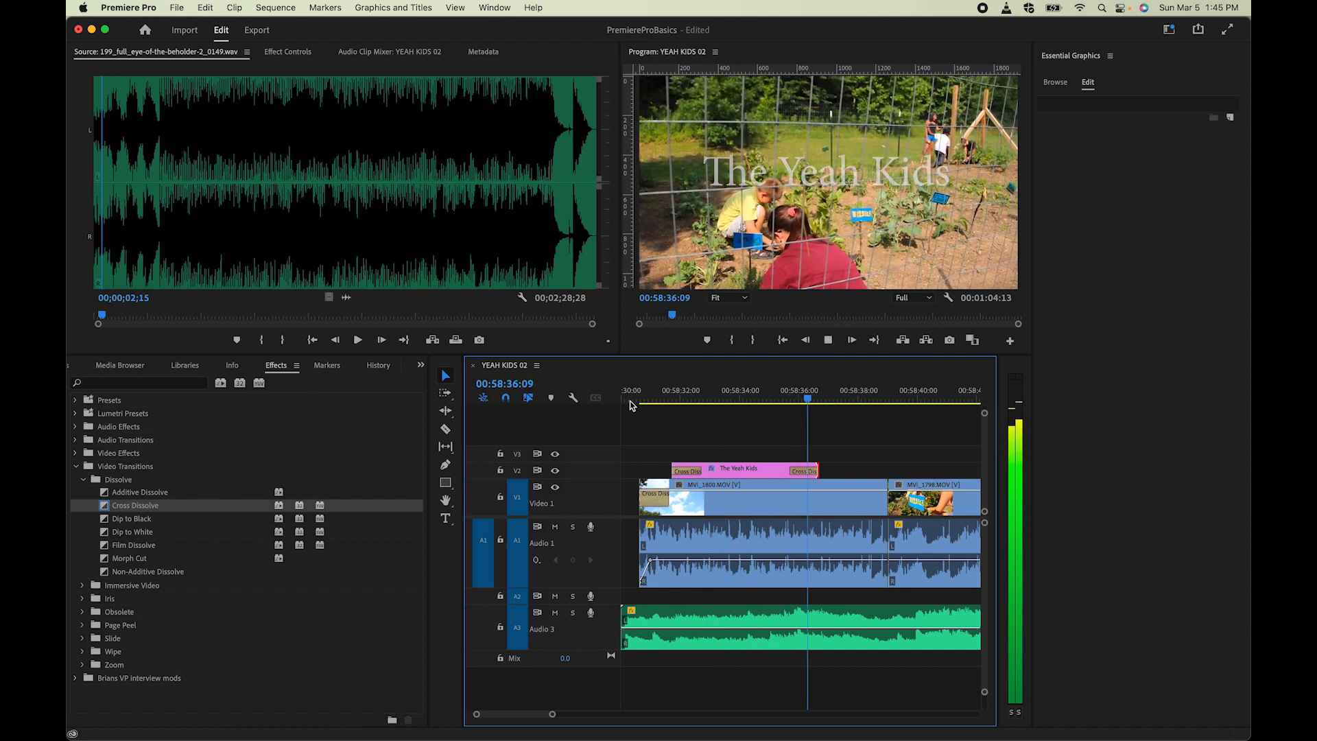
Step: Extend the end of the title clip on V2 by about two seconds and play back the lengthened title
{"action": "key", "text": "space"}
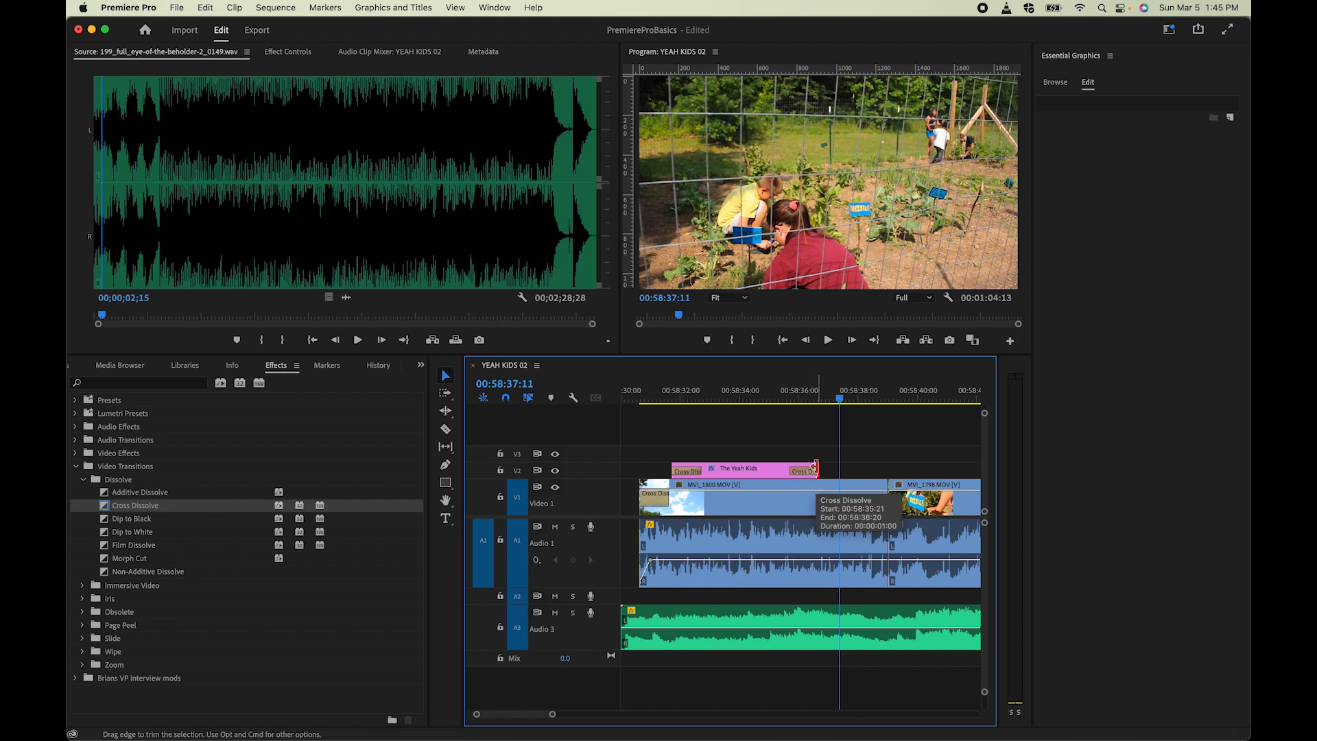
{"action": "left_click_drag", "start_coordinate": [815, 467], "coordinate": [874, 464]}
{"action": "left_click", "coordinate": [805, 393]}
{"action": "key", "text": "space"}
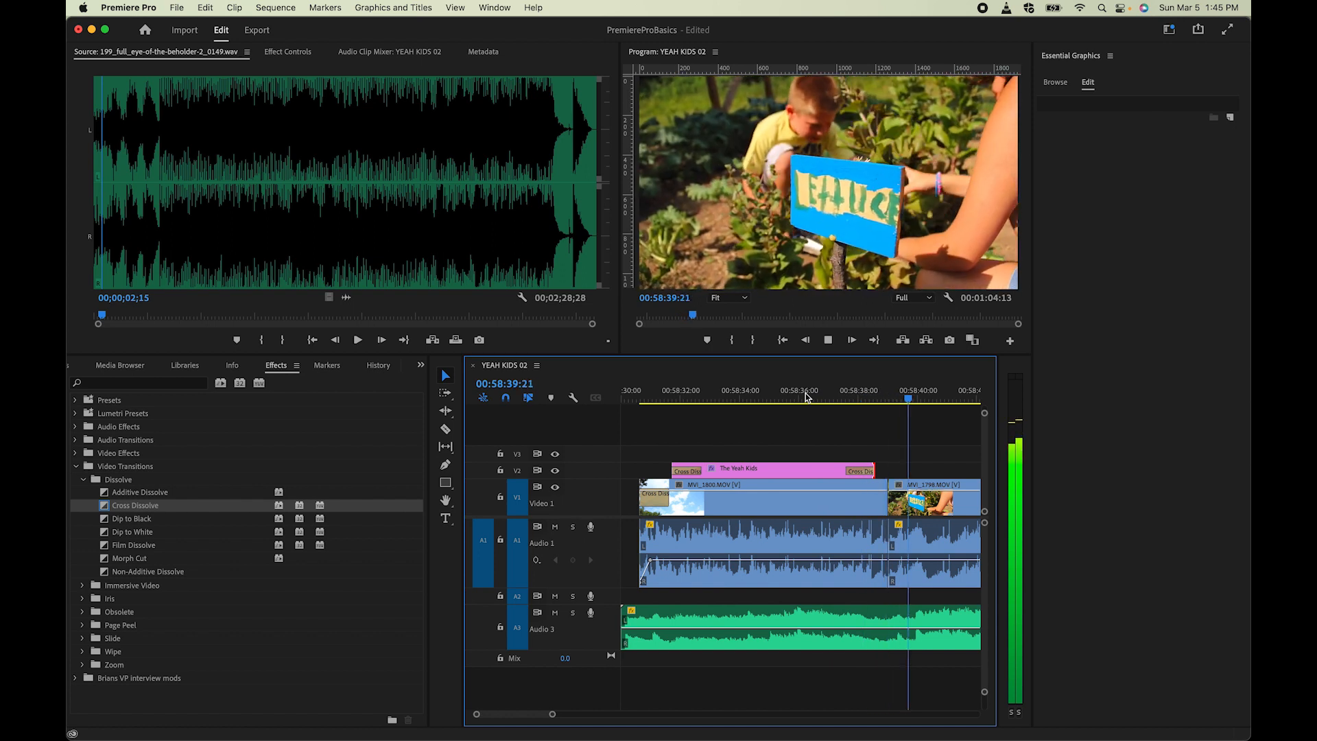
{"action": "key", "text": "space"}
Step: Move the title clip about one second earlier to line up with the first video clip's start, and play the opening
{"action": "left_click", "coordinate": [784, 468]}
{"action": "left_click_drag", "start_coordinate": [783, 468], "coordinate": [752, 469]}
{"action": "left_click", "coordinate": [642, 395]}
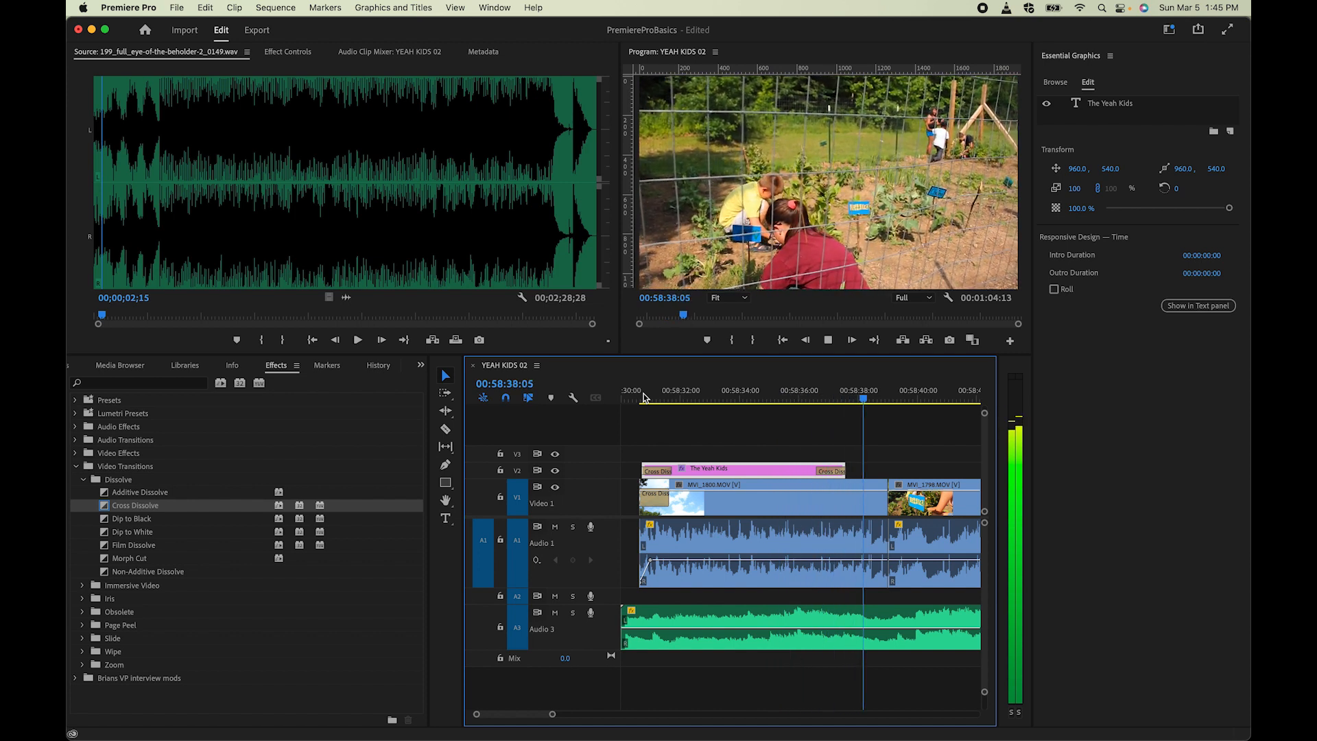
{"action": "key", "text": "space"}
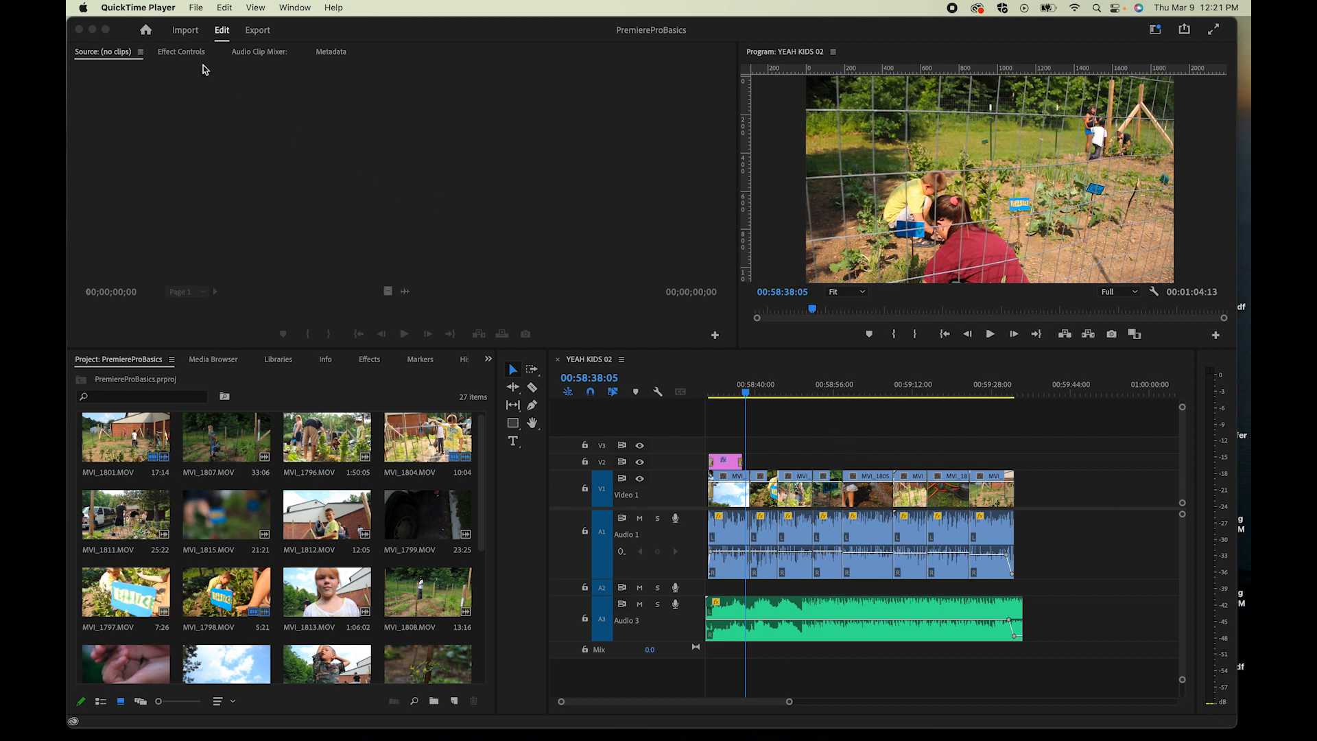
{"action": "left_click", "coordinate": [186, 31]}
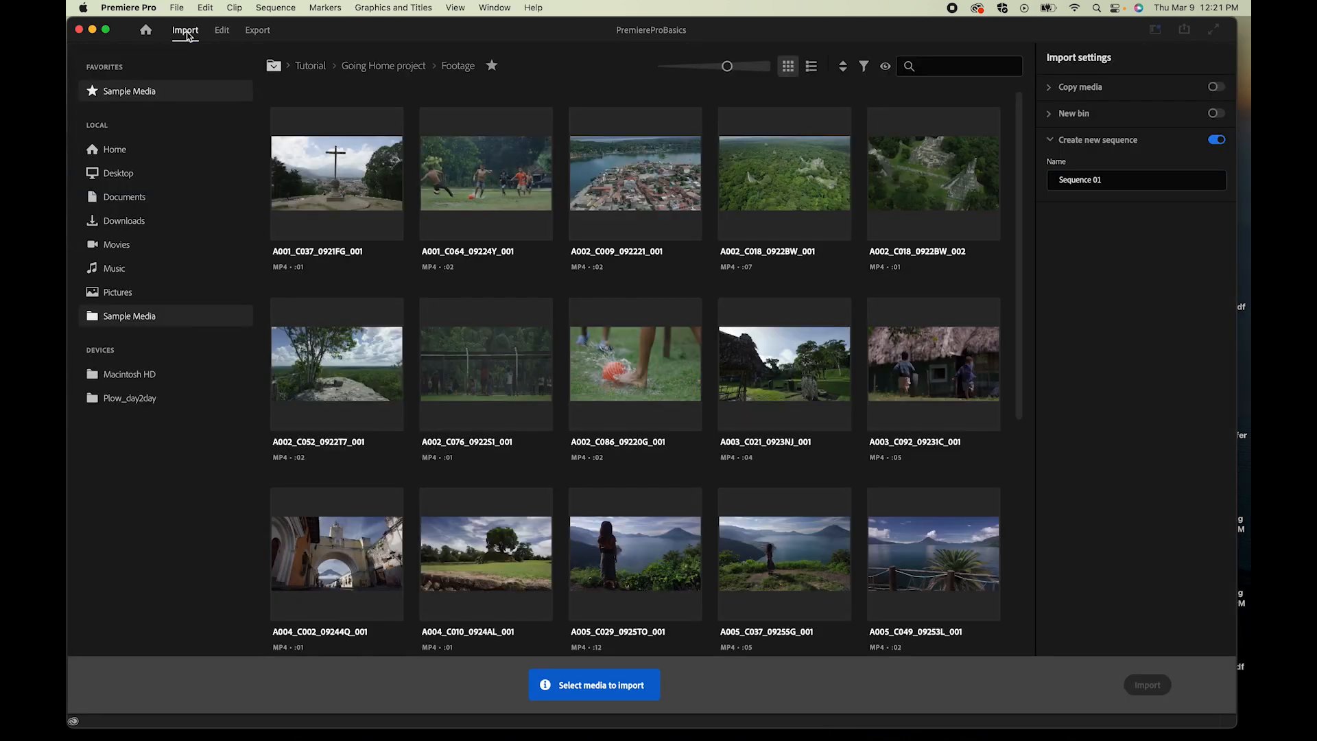
{"action": "left_click", "coordinate": [221, 32]}
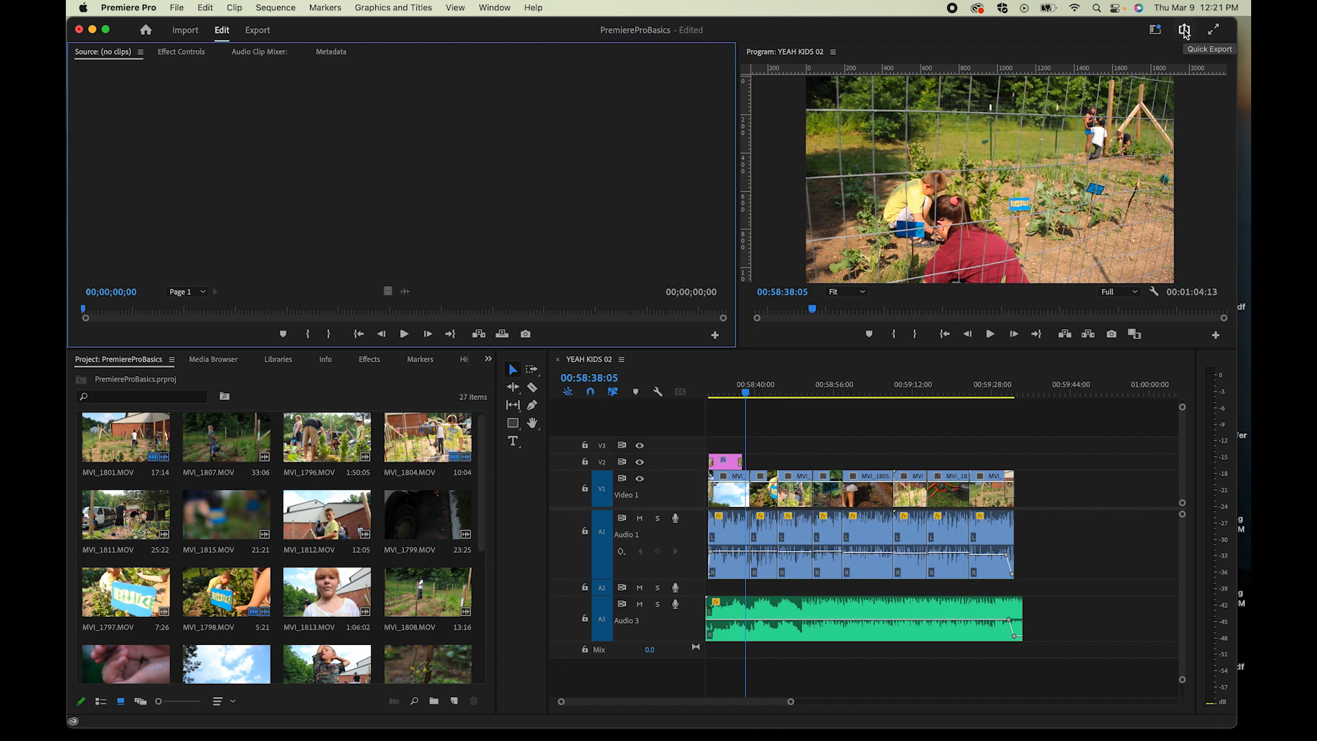
Step: Set the Quick Export destination to the Premiere Pro folder, keeping the file name YEAH KIDS 02
{"action": "left_click", "coordinate": [1184, 33]}
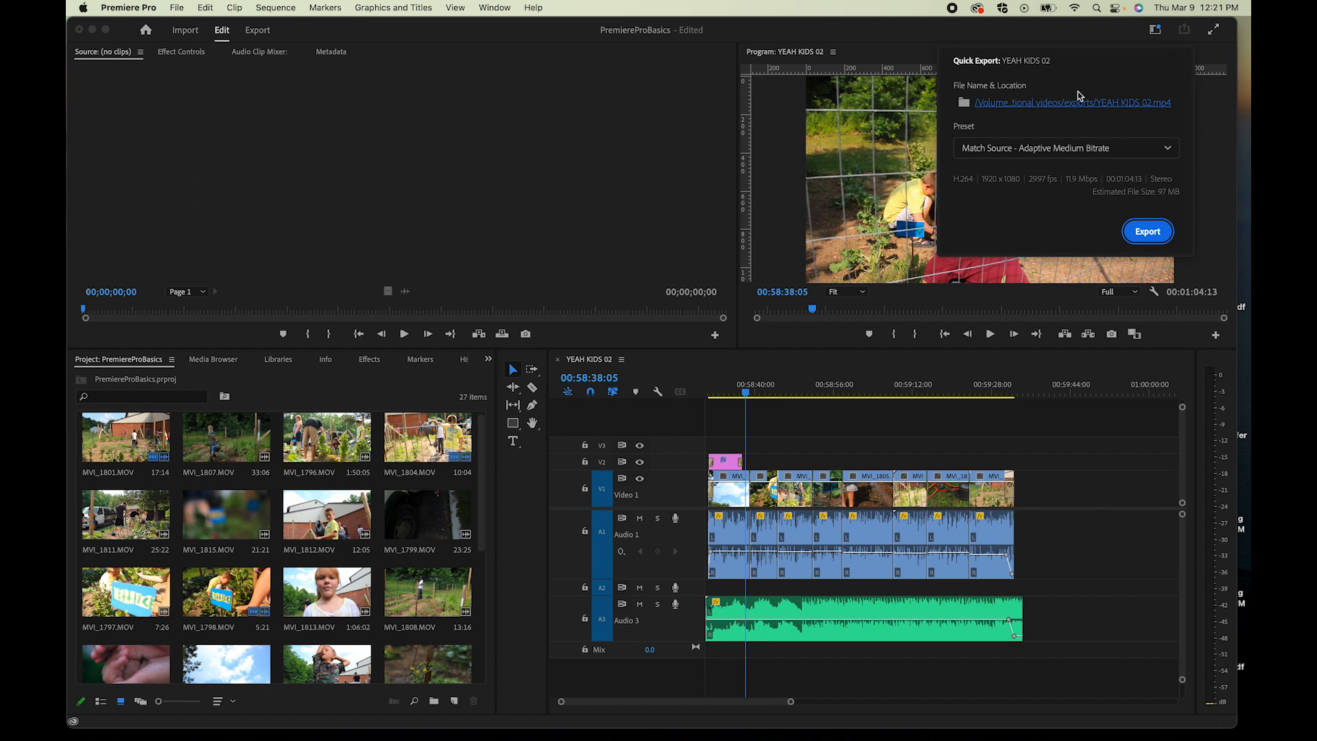
{"action": "left_click", "coordinate": [1035, 104]}
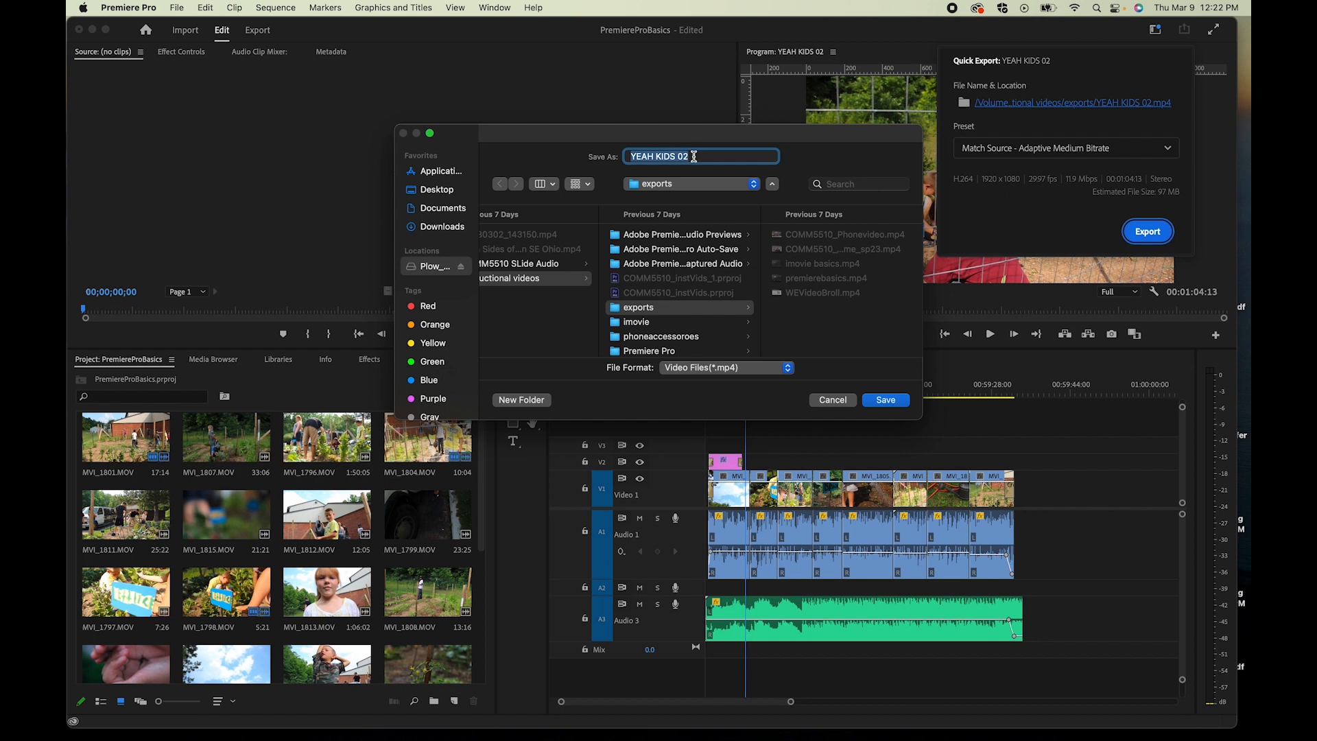
{"action": "left_click", "coordinate": [639, 352]}
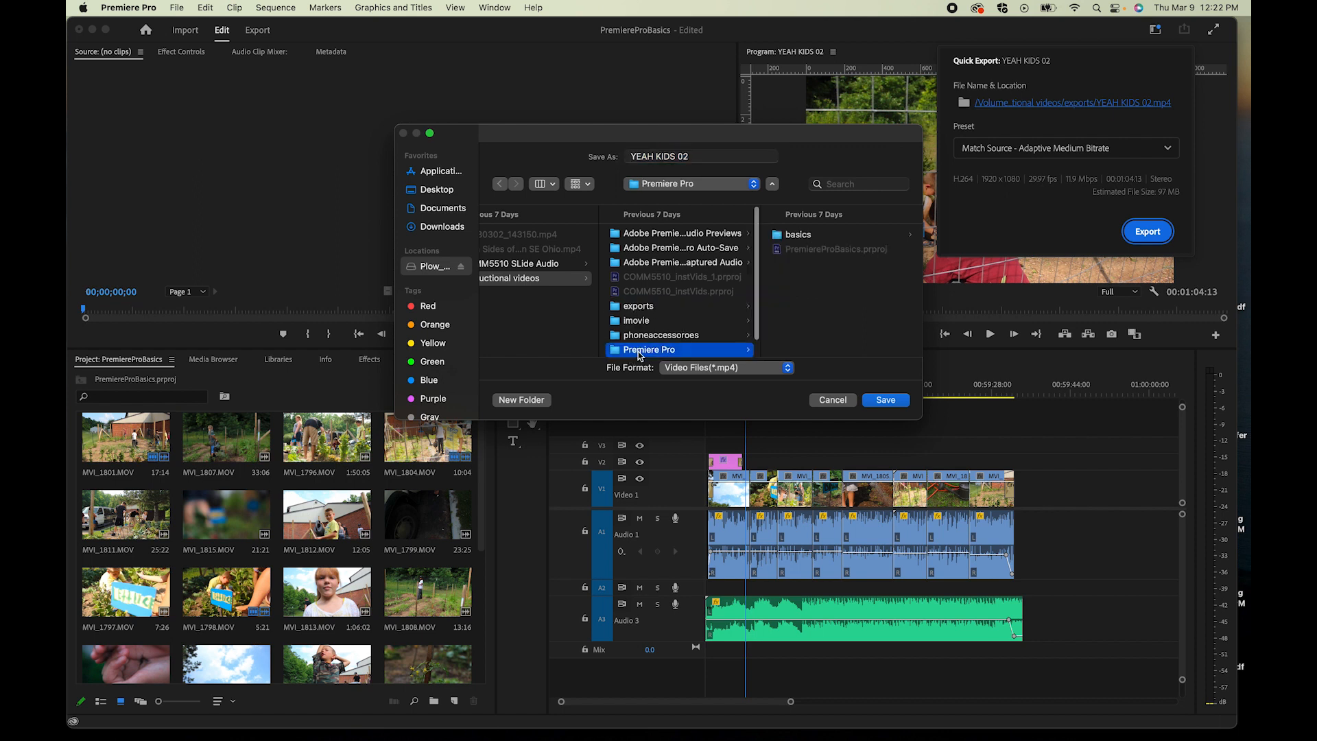
{"action": "left_click", "coordinate": [695, 156]}
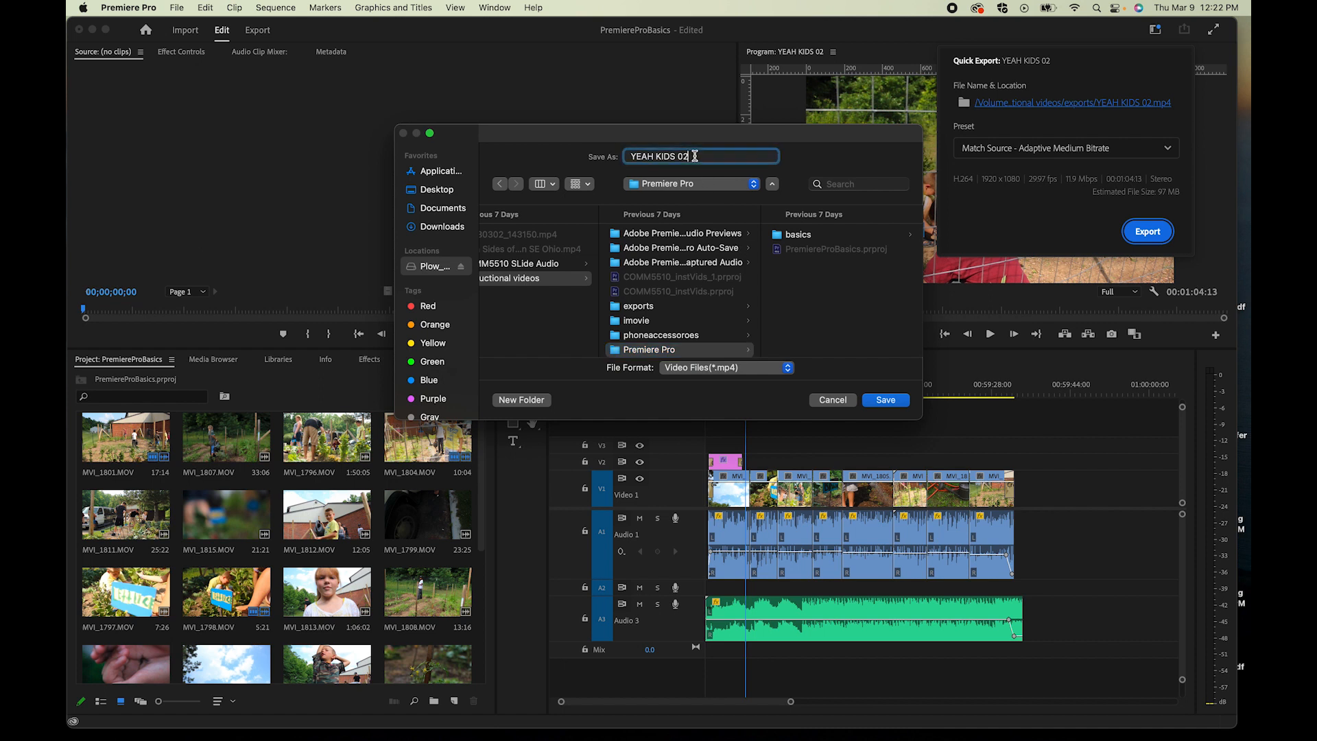
{"action": "left_click", "coordinate": [886, 402]}
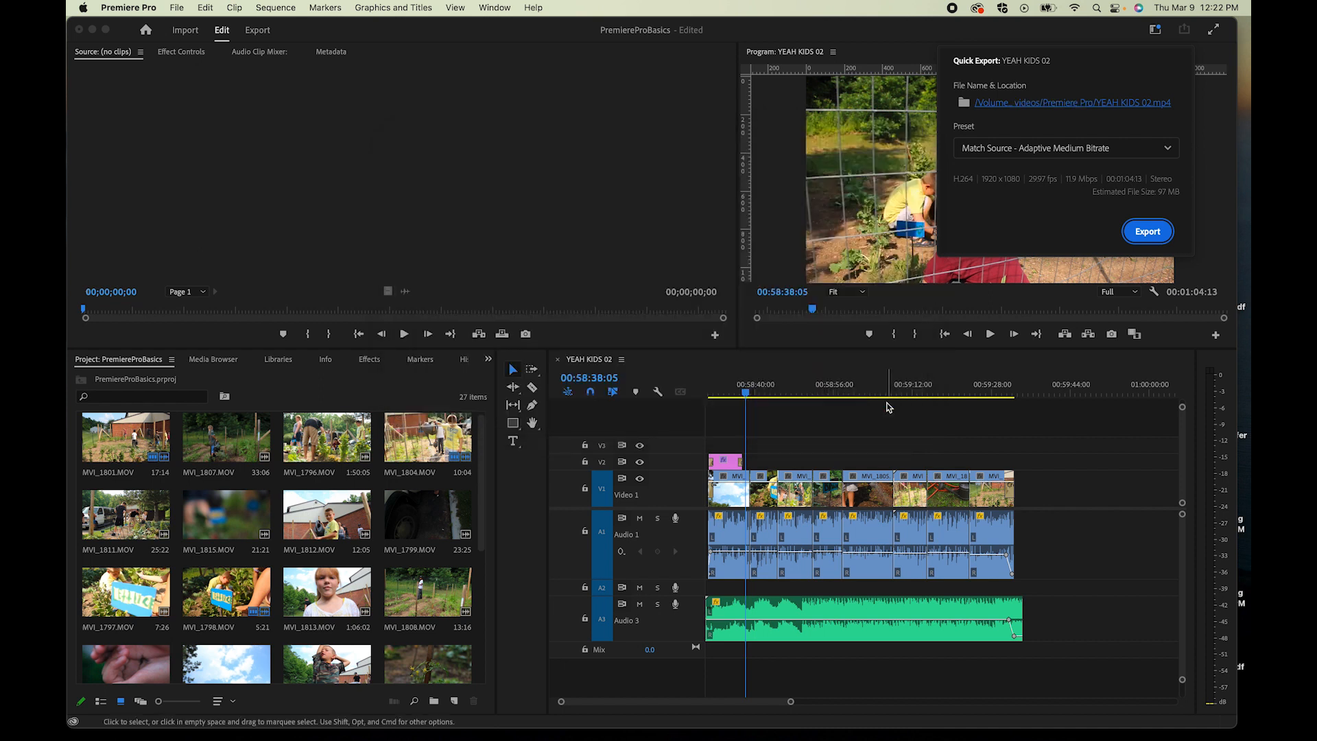
Step: Export the sequence with the Match Source - Adaptive Medium Bitrate preset
{"action": "left_click", "coordinate": [1084, 149]}
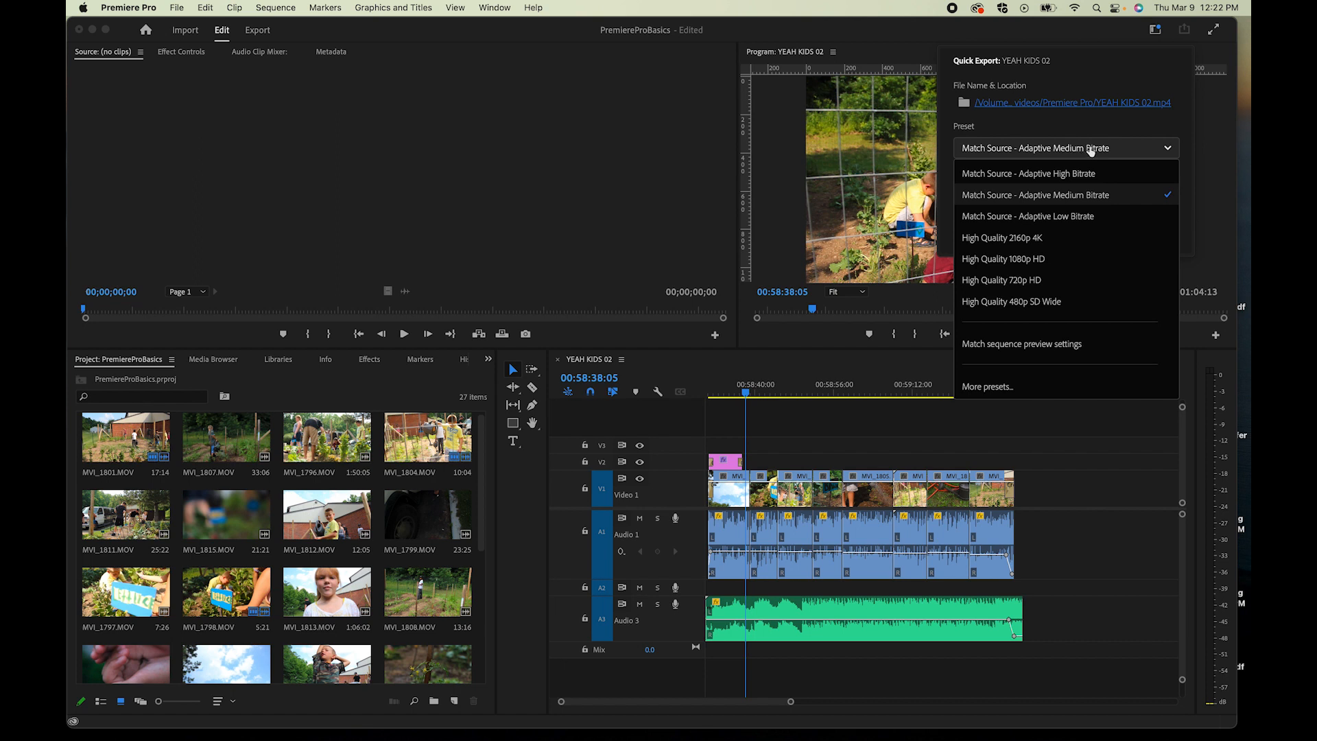
{"action": "left_click", "coordinate": [1091, 199]}
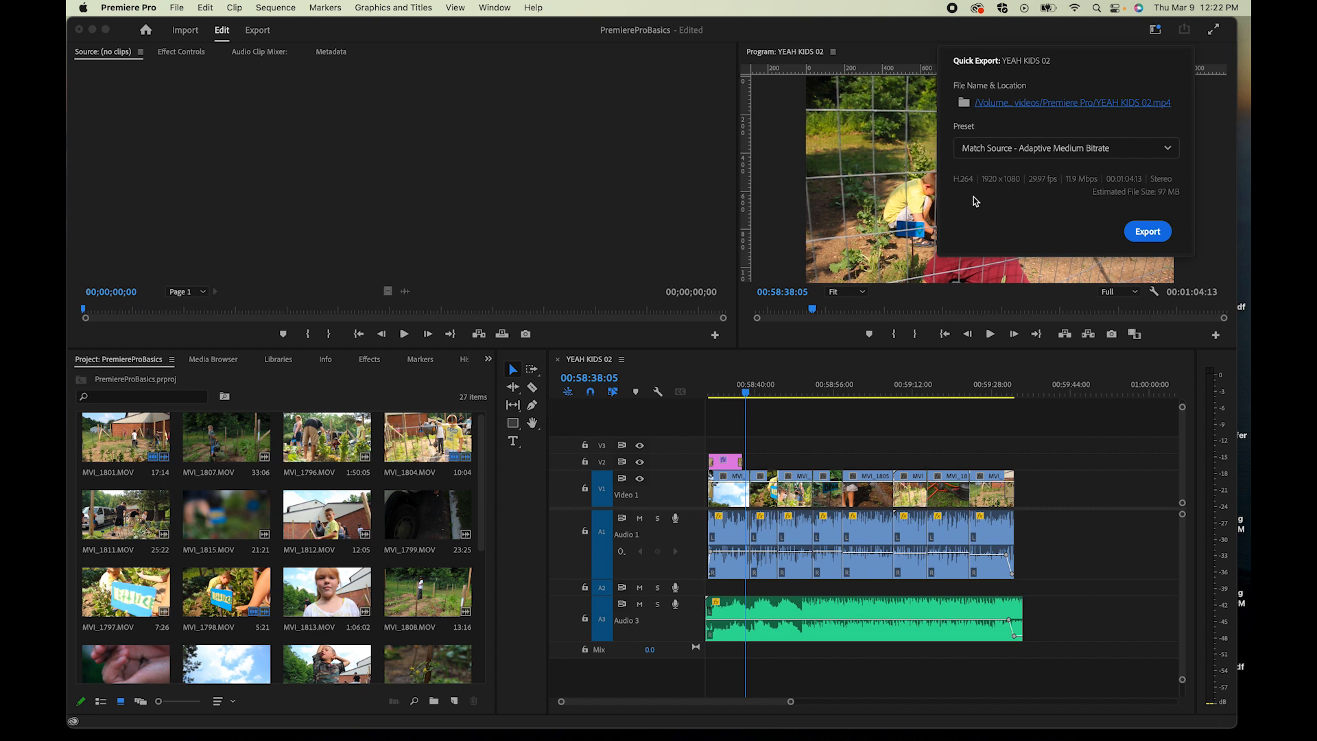
{"action": "left_click", "coordinate": [1145, 234]}
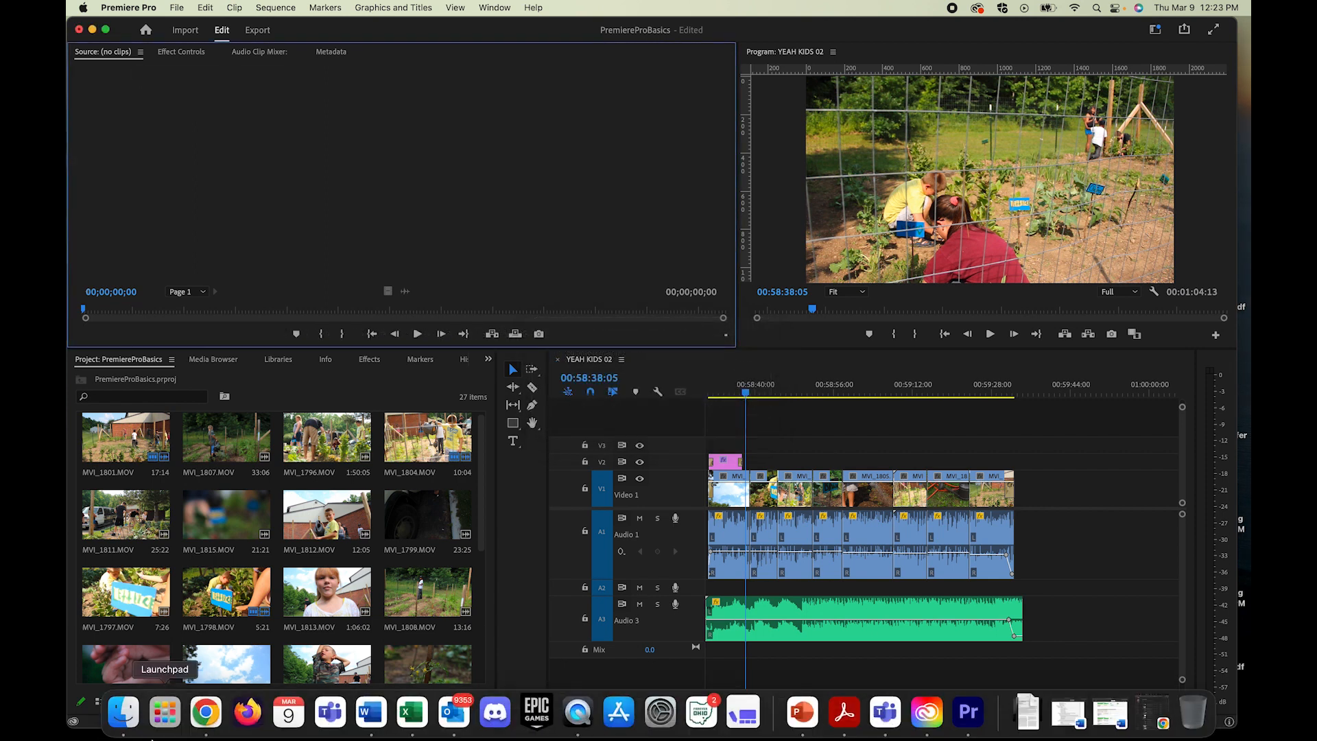
Step: Switch to Finder, open the exported YEAH KIDS 02.mp4 from the Premiere Pro folder, and play its opening seconds in QuickTime Player
{"action": "left_click", "coordinate": [124, 713]}
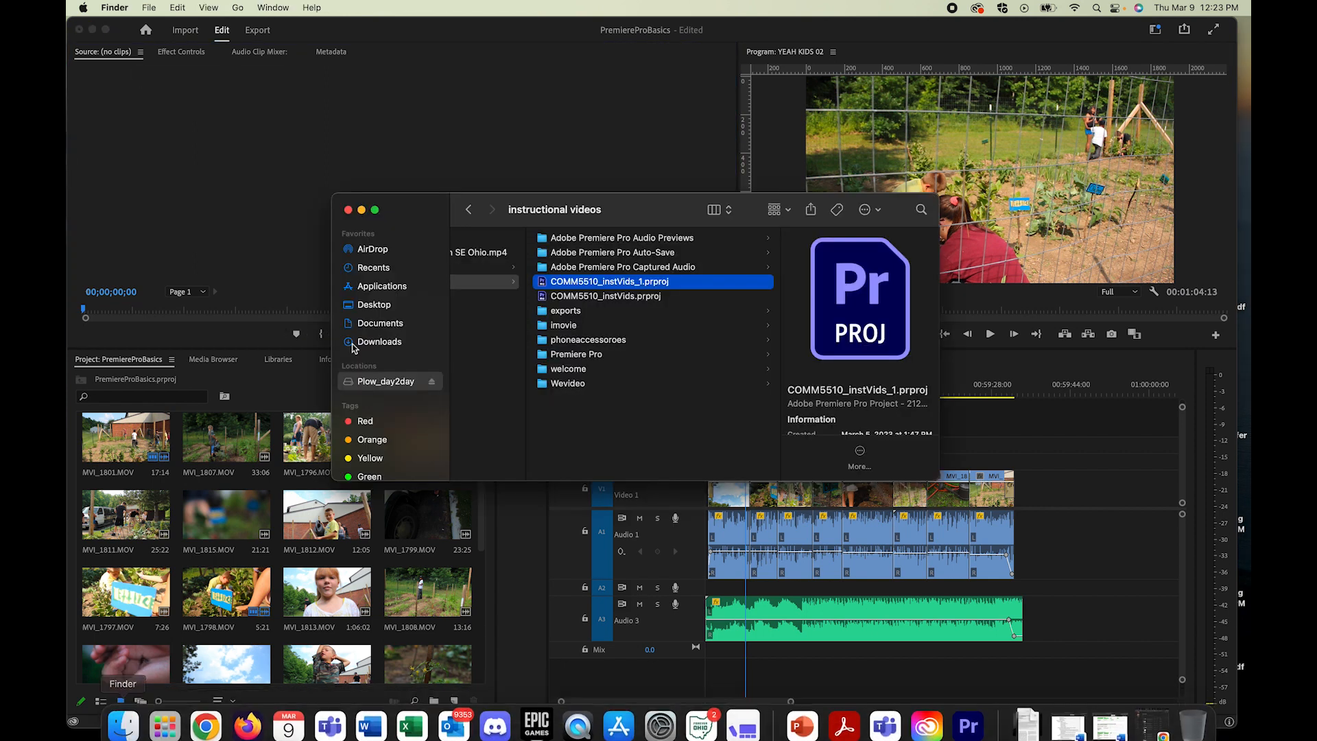
{"action": "left_click", "coordinate": [576, 354]}
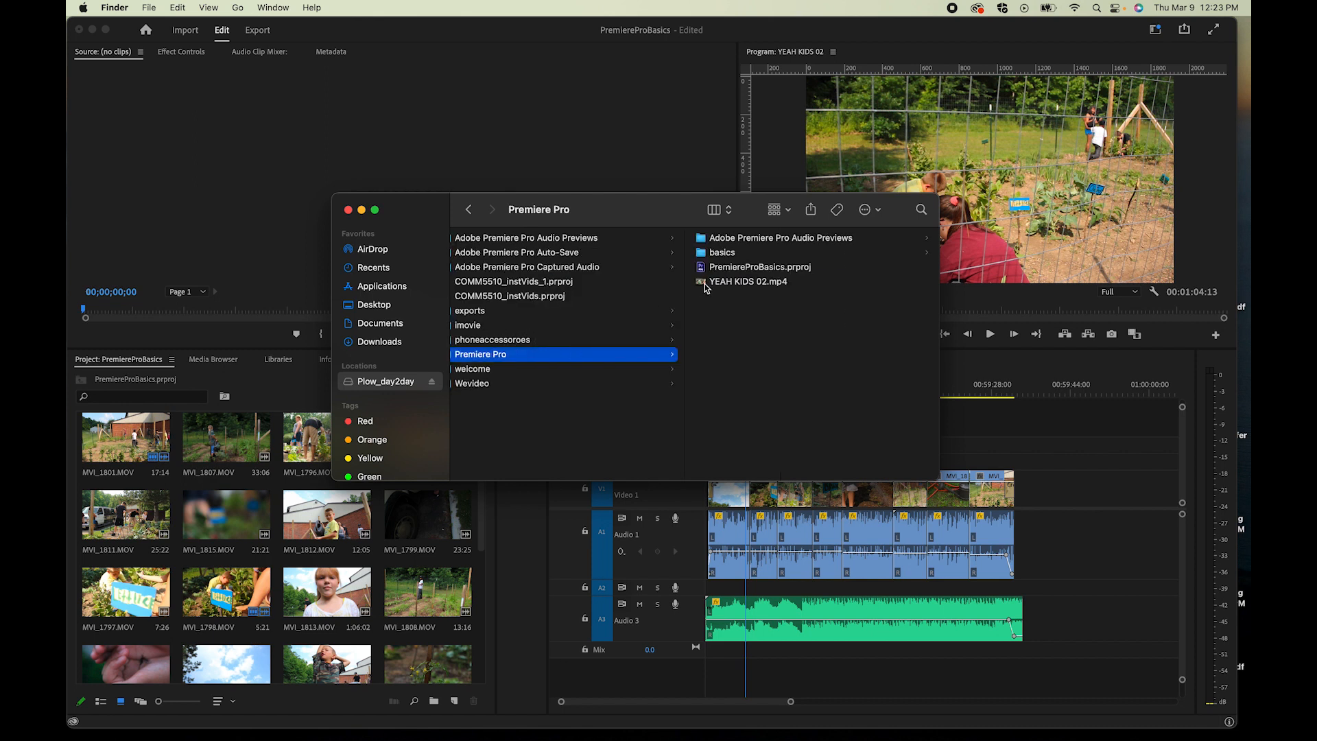
{"action": "double_click", "coordinate": [704, 283]}
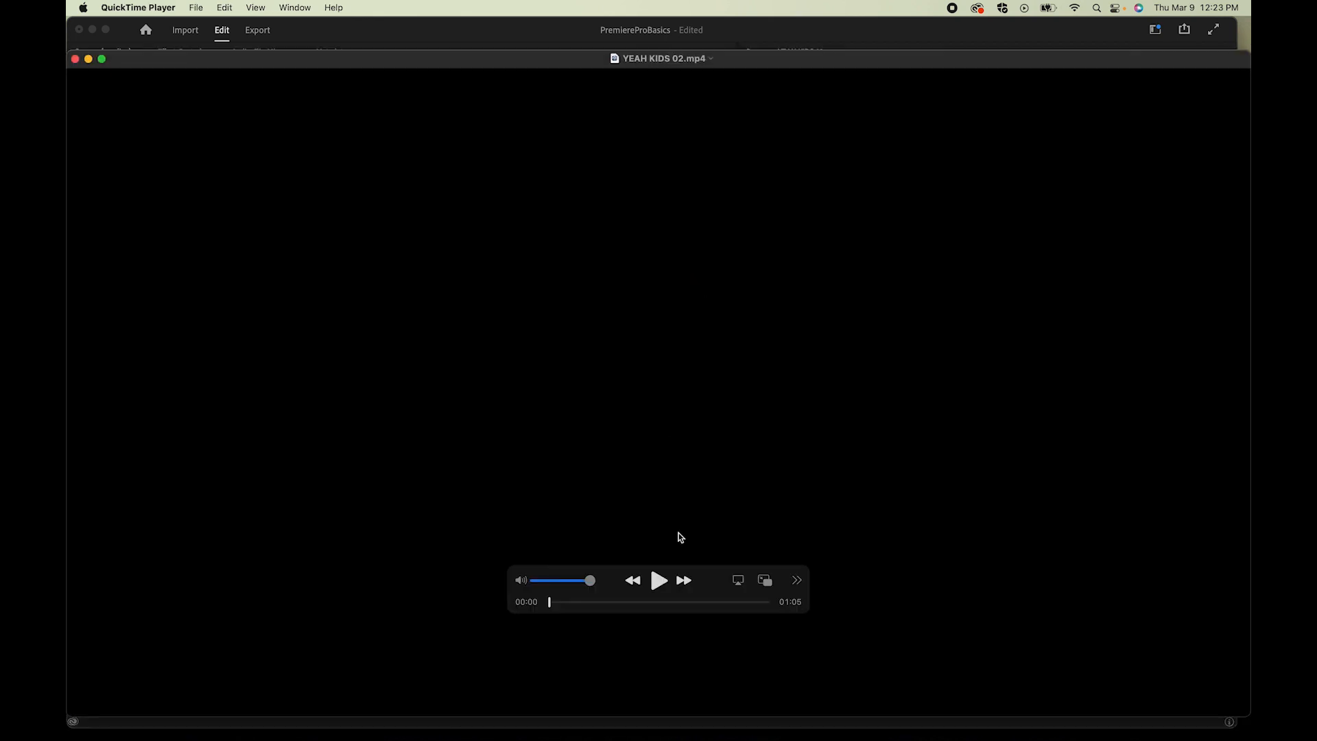
{"action": "left_click", "coordinate": [658, 582]}
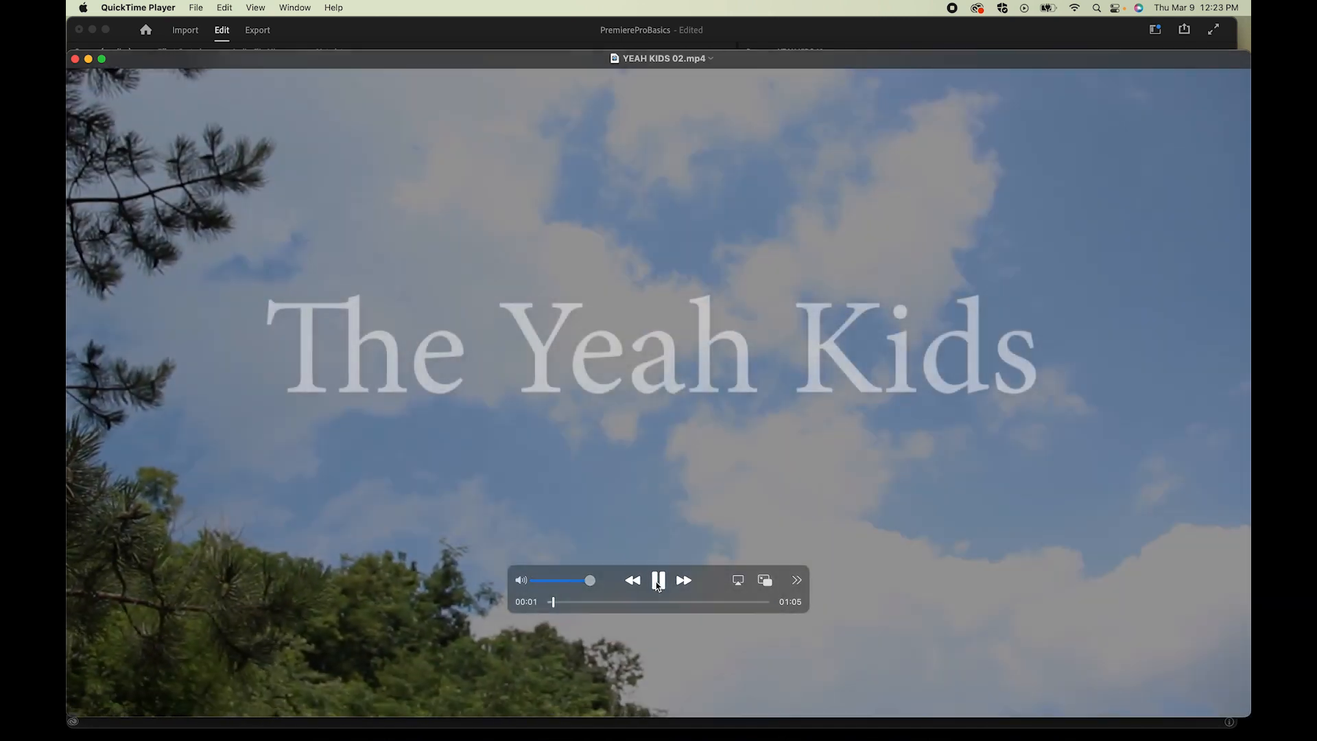
{"action": "left_click", "coordinate": [657, 581]}
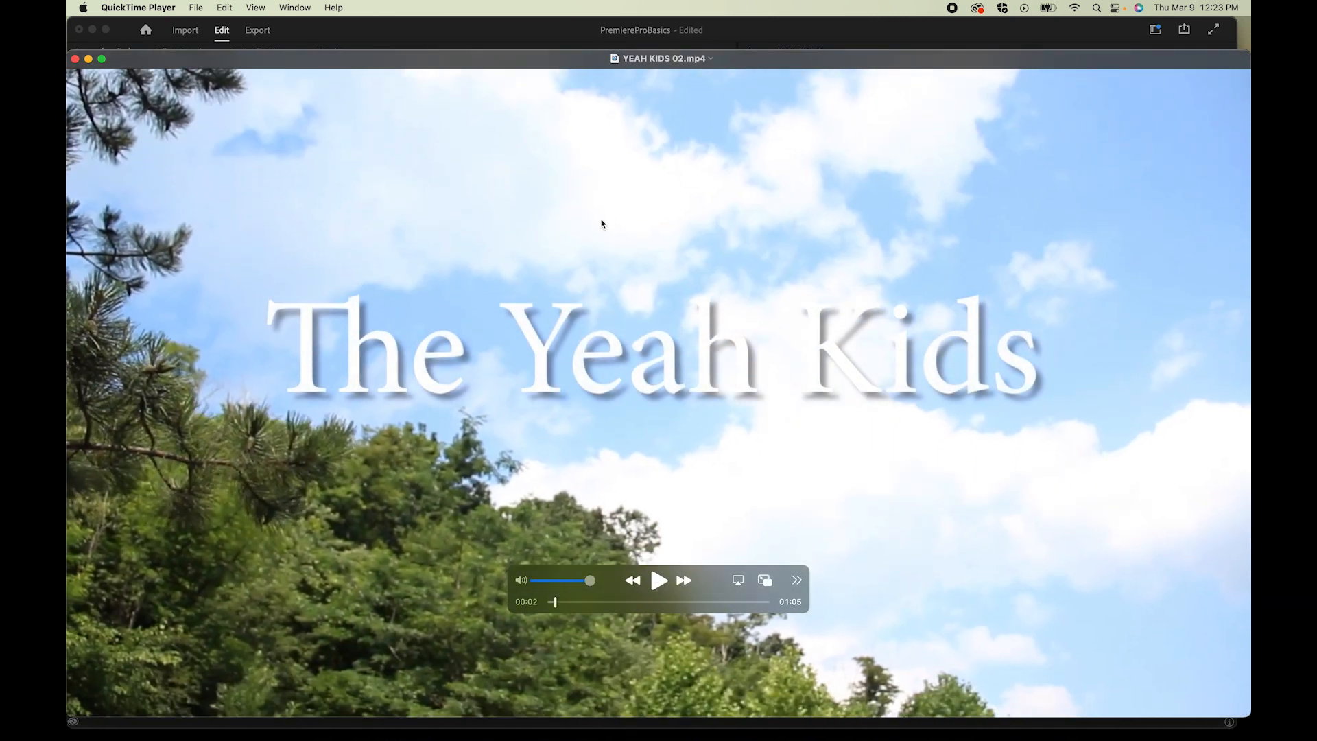